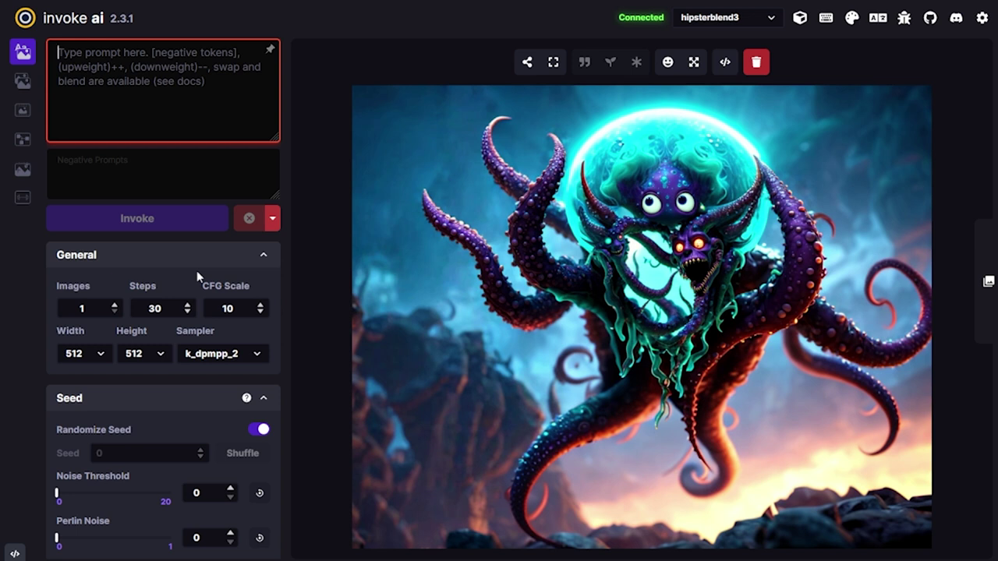
pyautogui.write('sub')
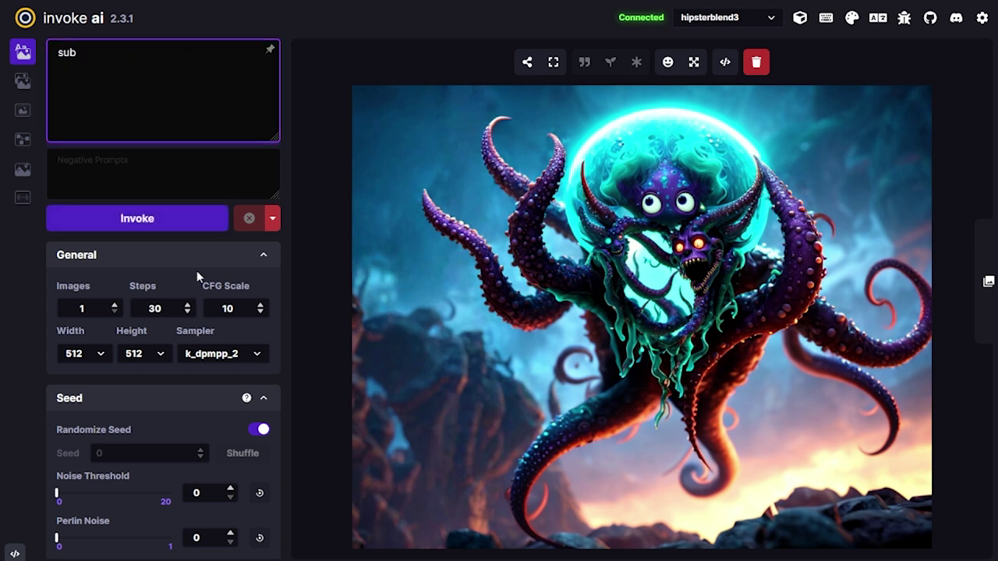
pyautogui.write('ject style quality modifications')
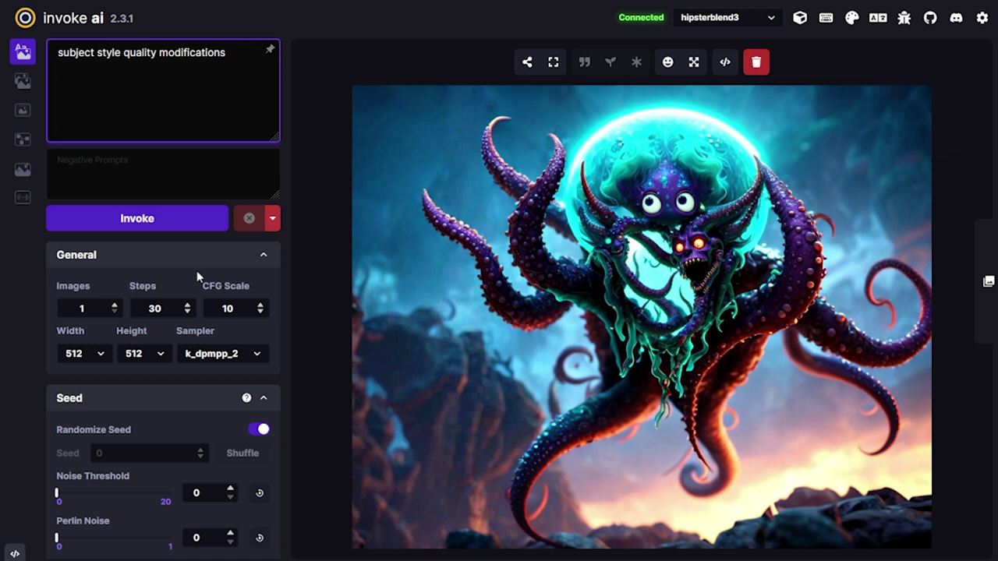
pyautogui.write(' aet')
pyautogui.press('BackSpace')
pyautogui.write('sthetics')
pyautogui.hotkey('ctrl', 'a')
pyautogui.press('BackSpace')
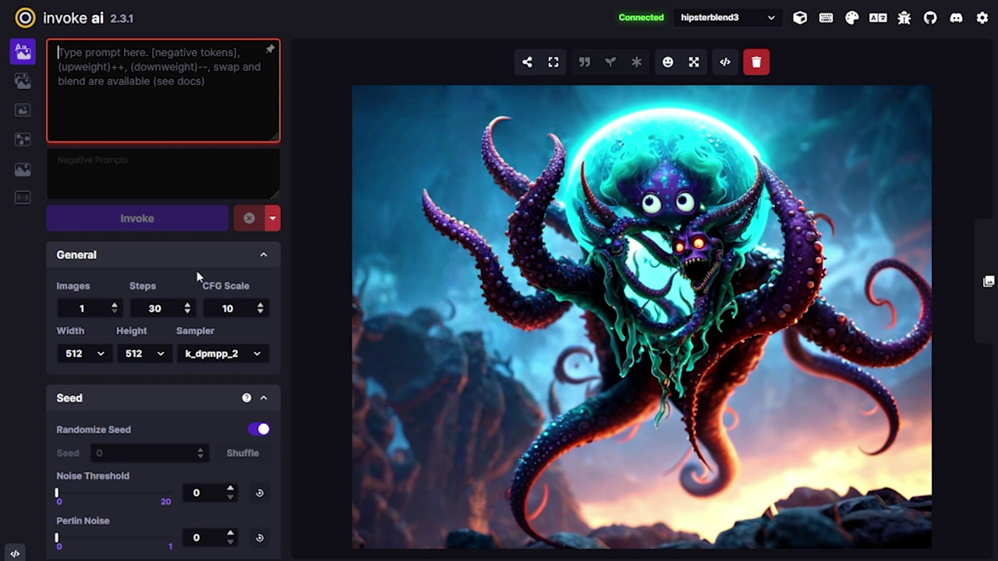
# Begin the prompt with "lizard, chameleon, scaled skin, intricate details, hyperrealistic,".
pyautogui.write('lizard,')
pyautogui.press('BackSpace')
pyautogui.press('BackSpace')
pyautogui.write(',')
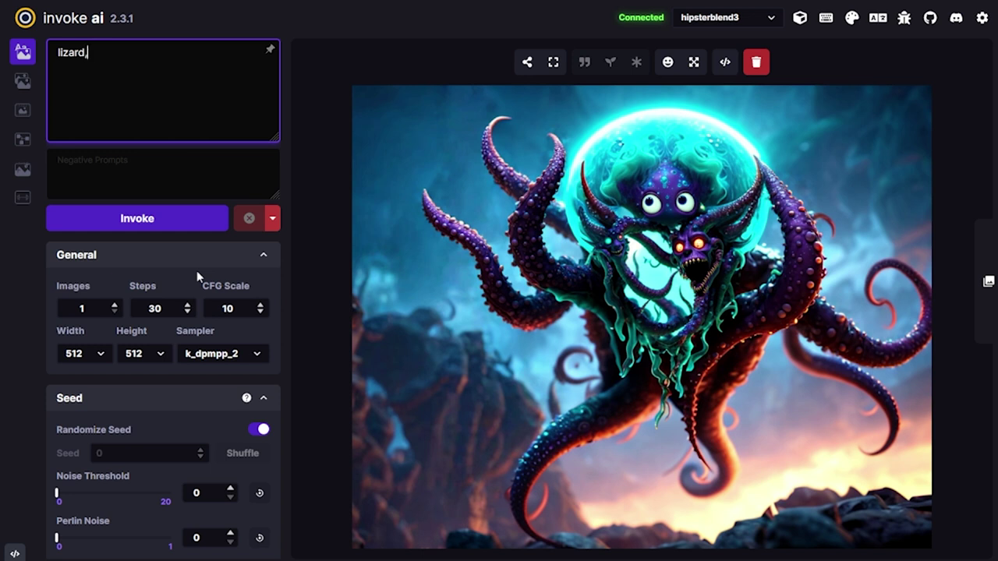
pyautogui.write(' chameleon, scale')
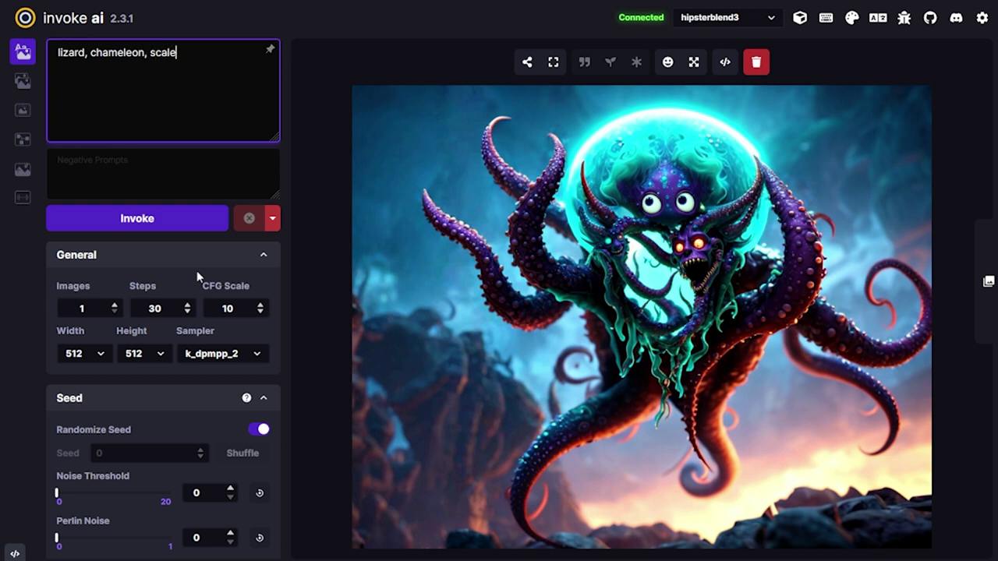
pyautogui.write('d skin, intricate deta')
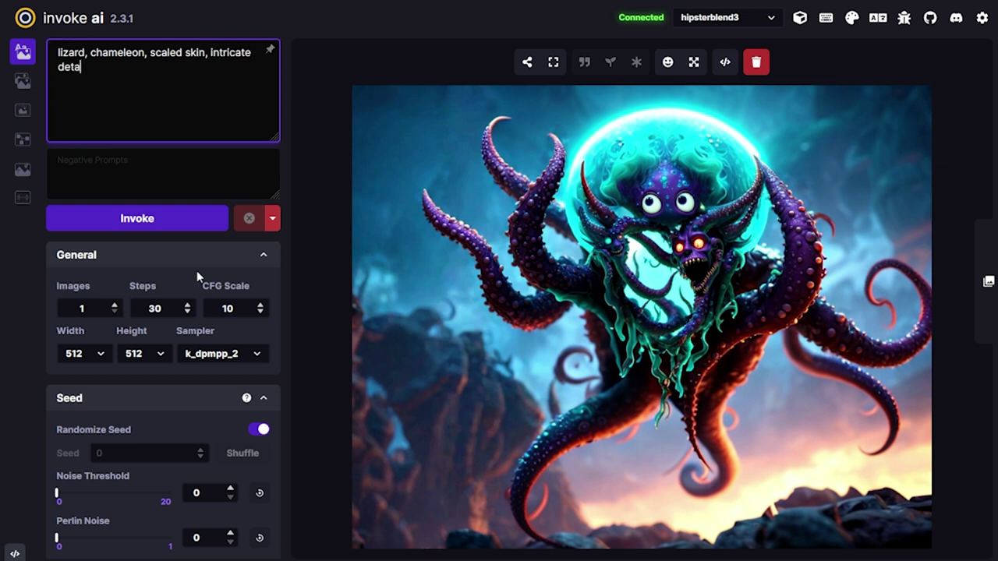
pyautogui.write('ils, hyperrealistic,')
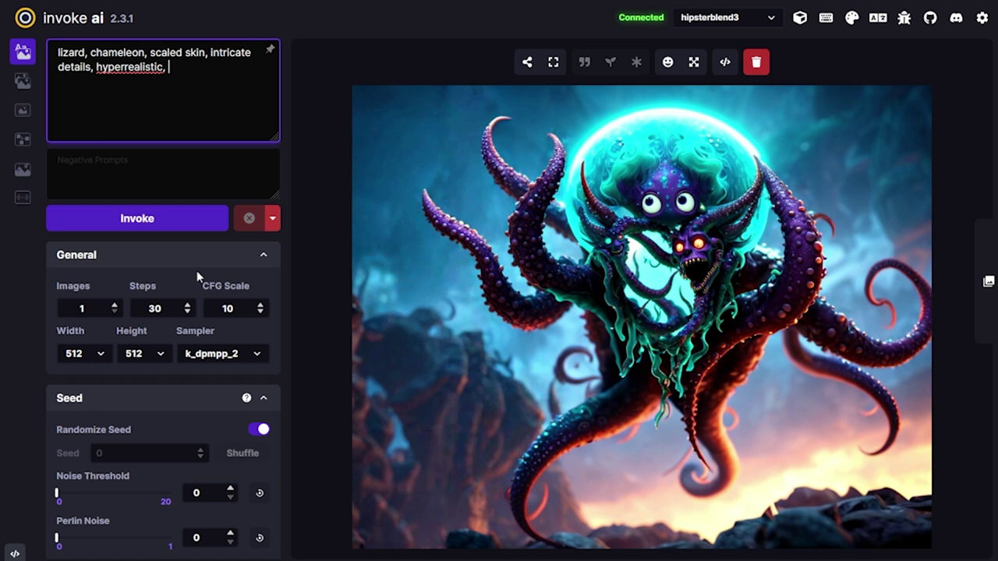
# Continue the prompt with the style terms "canon 5d, soft oil painting, liquid digital art,".
pyautogui.write('canon 5d')
pyautogui.write('soft oil painting,')
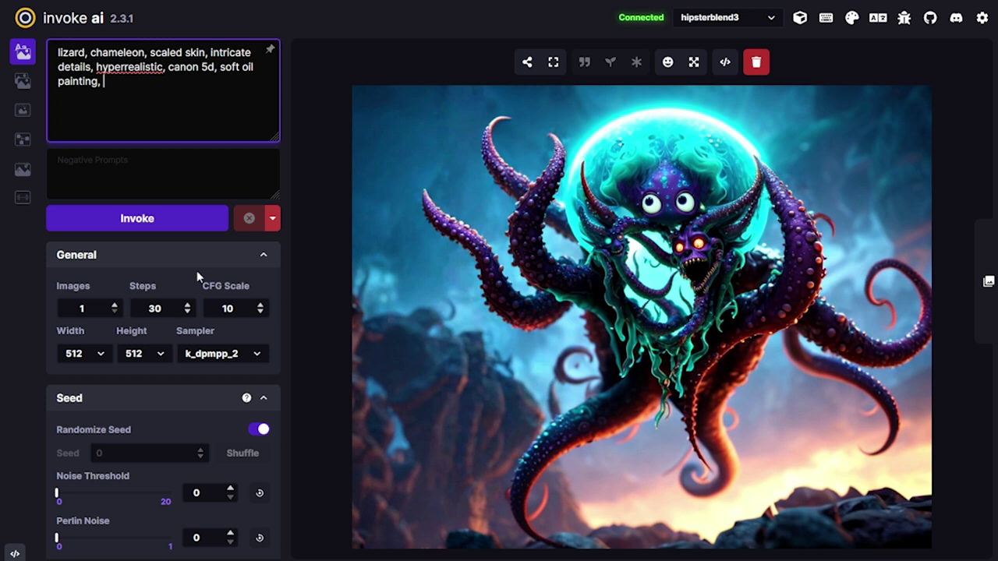
pyautogui.write('liquid digital art,')
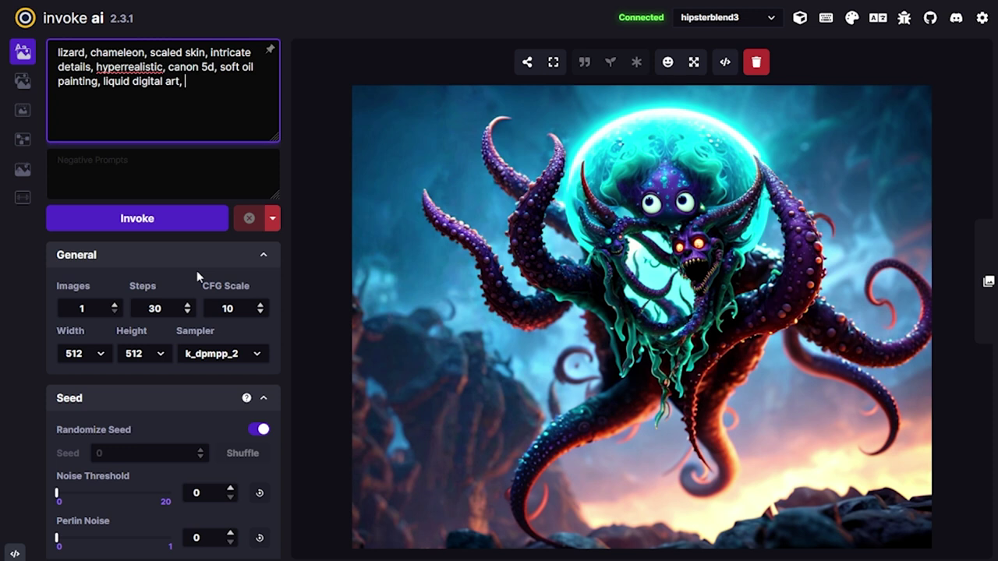
pyautogui.write('award winning')
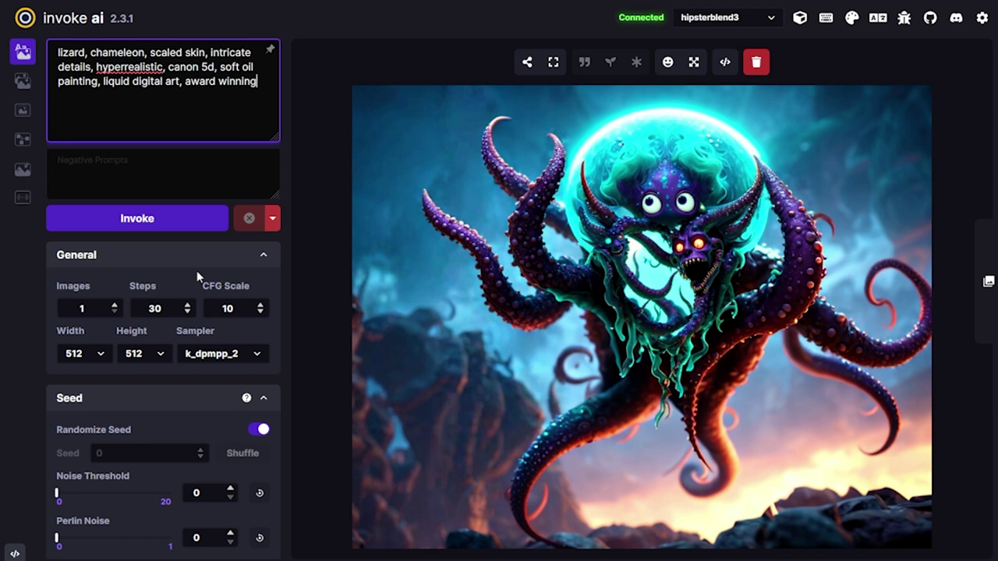
pyautogui.hotkey('ctrl', 'shift', 'Left')
pyautogui.hotkey('ctrl', 'shift', 'Left')
pyautogui.press('BackSpace')
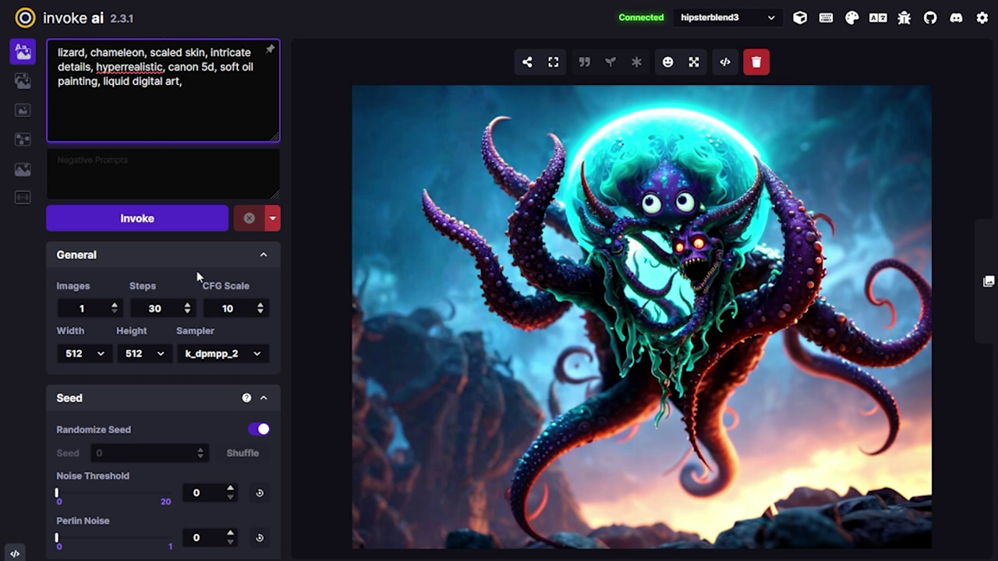
# Add the terms "featured, showcase, portfolio, dry rocky desert," to the end of the prompt.
pyautogui.write('featured , showcase, porto')
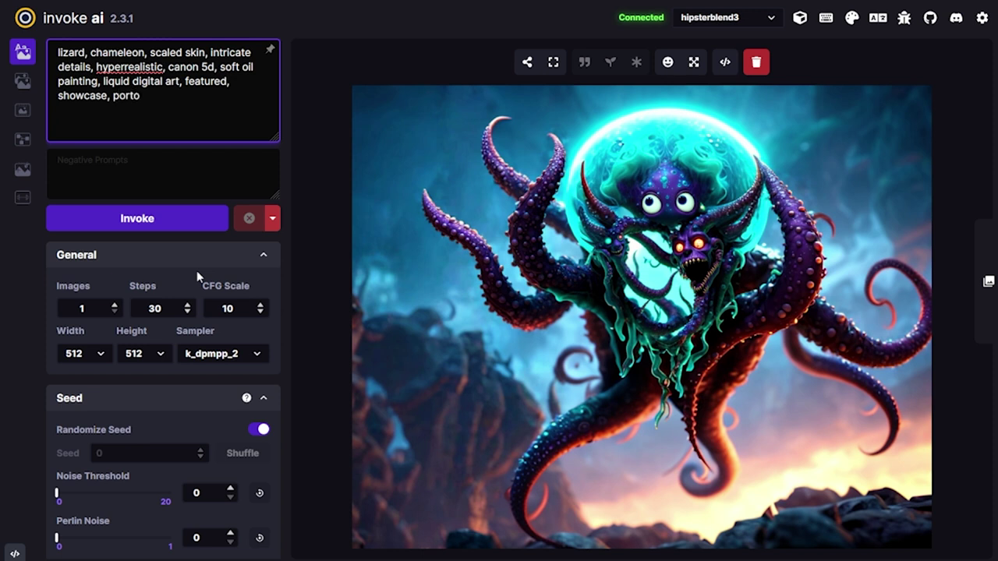
pyautogui.press('BackSpace')
pyautogui.write('folio,')
pyautogui.write('dry rocky desert,')
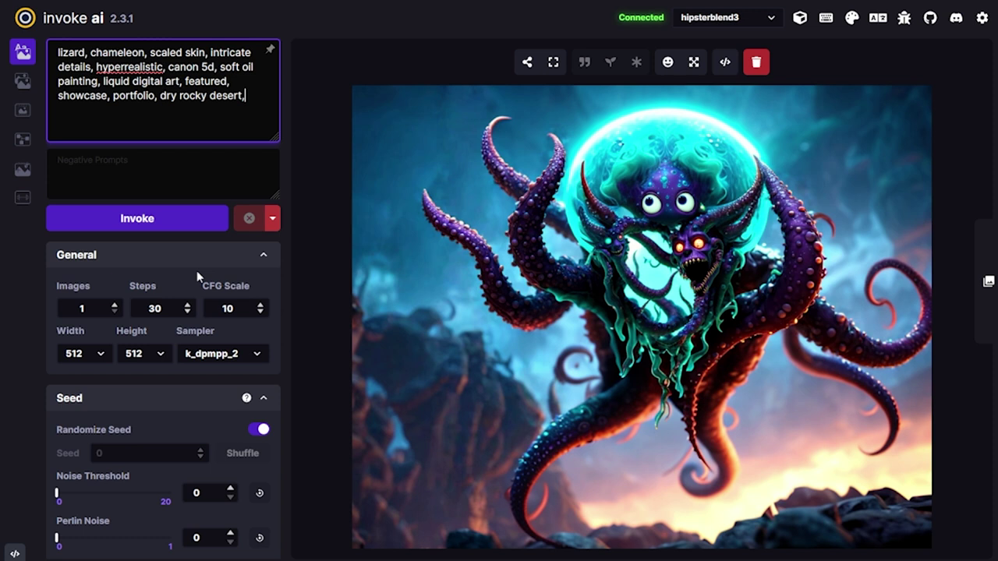
# Finish the prompt with "cinematic lighting, dramatic lighting, album cover art".
pyautogui.write(' cinematic lightin')
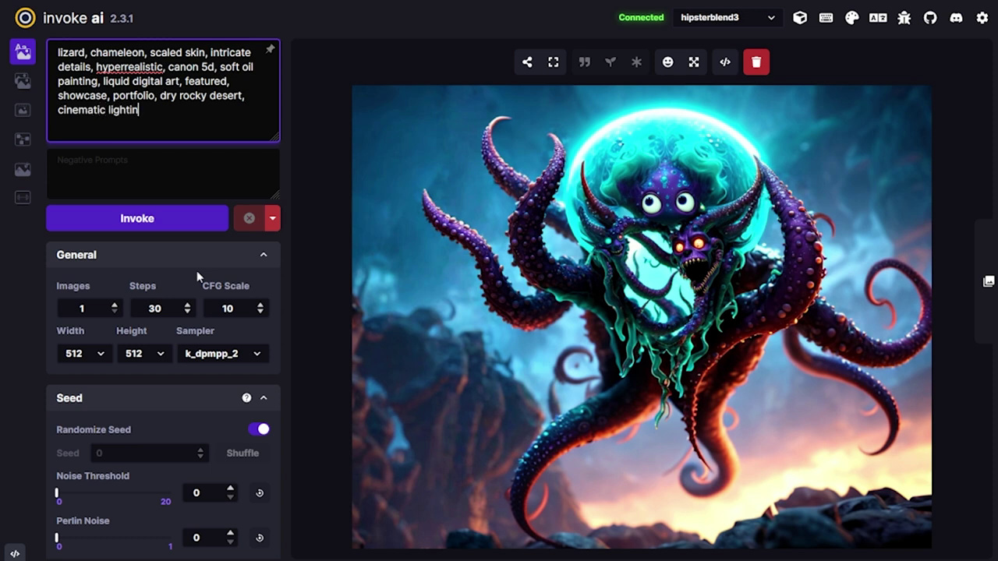
pyautogui.write('g, dramatic lighting')
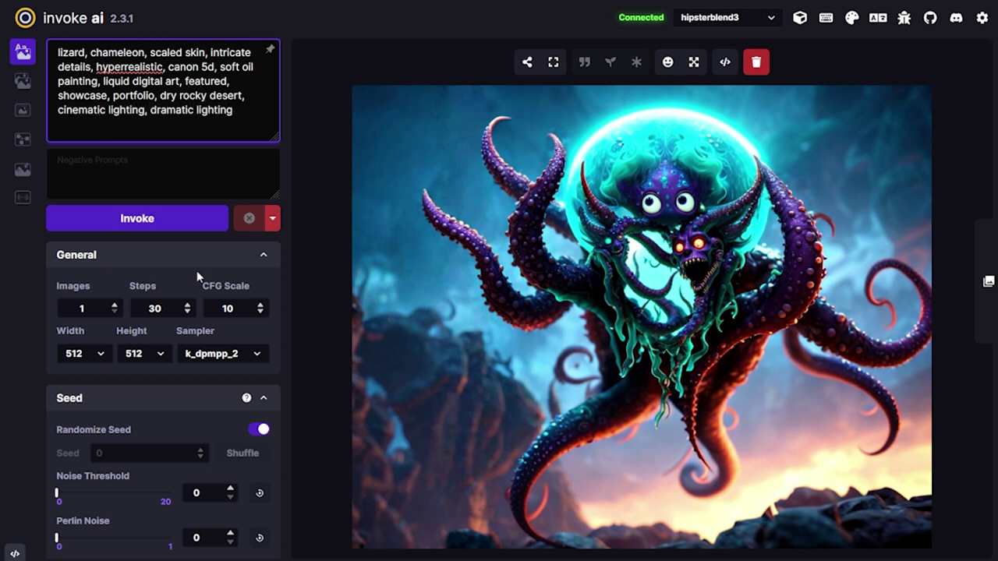
pyautogui.write(', acover art')
pyautogui.hotkey('ctrl', 'Left')
pyautogui.hotkey('ctrl', 'Left')
pyautogui.write('album')
pyautogui.press('Tab')
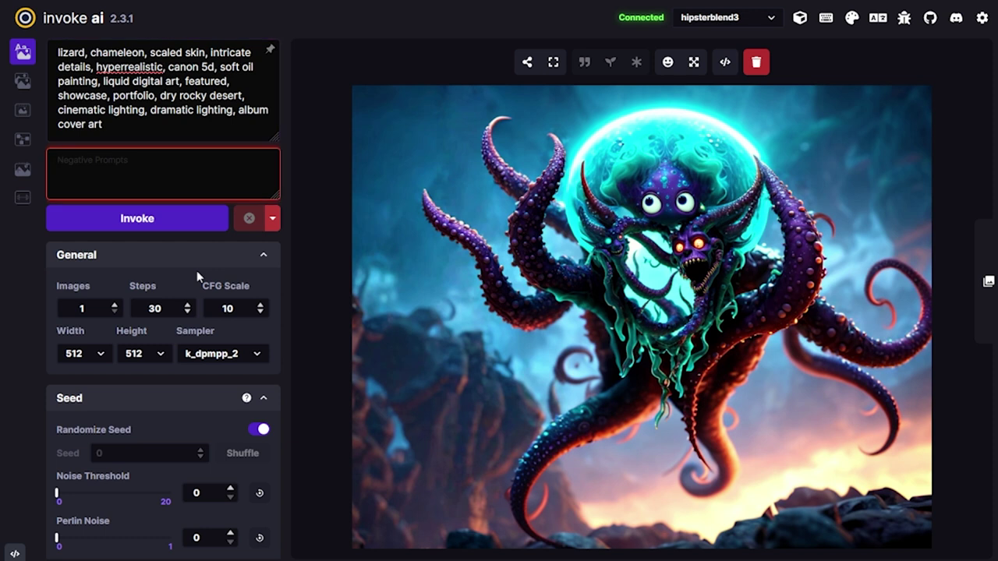
pyautogui.click(178, 133)
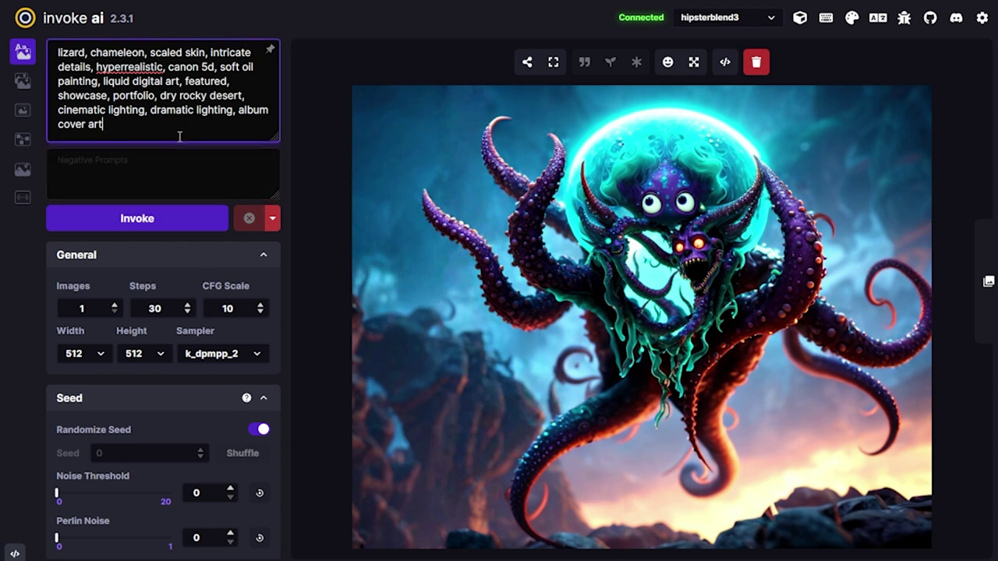
pyautogui.write('[]type')
pyautogui.hotkey('ctrl', 'shift', 'Left')
pyautogui.press('BackSpace')
pyautogui.press('Delete')
pyautogui.press('BackSpace')
# Enter "sketch amateur pixelated taco salad" as the negative prompt.
pyautogui.press('Tab')
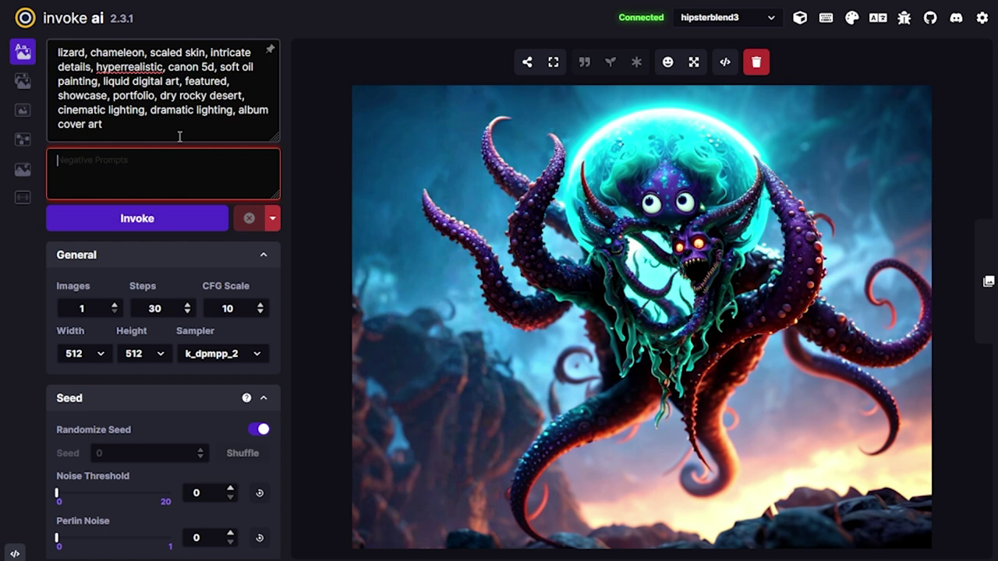
pyautogui.write('sketch amateur pixelated')
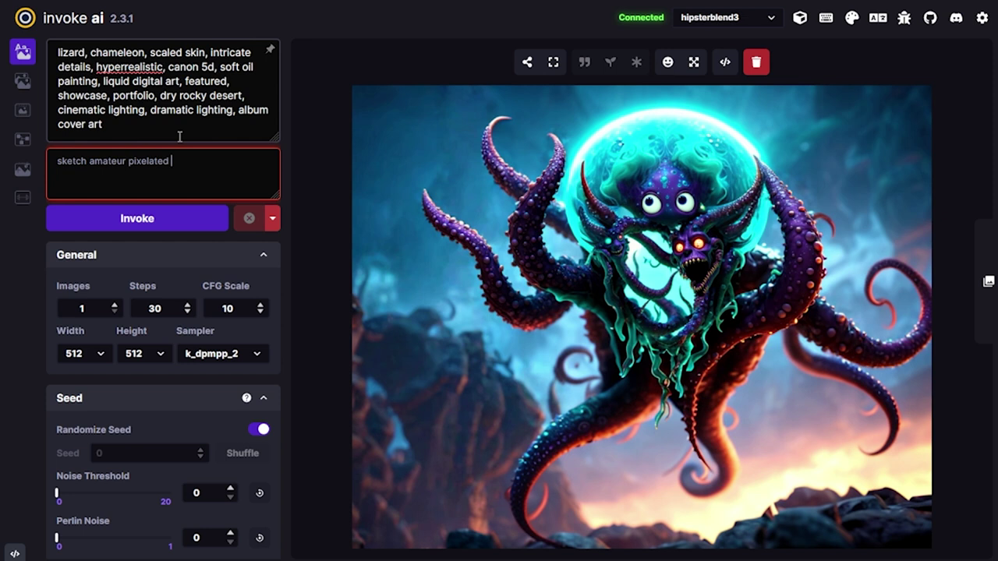
pyautogui.write('taco salad')
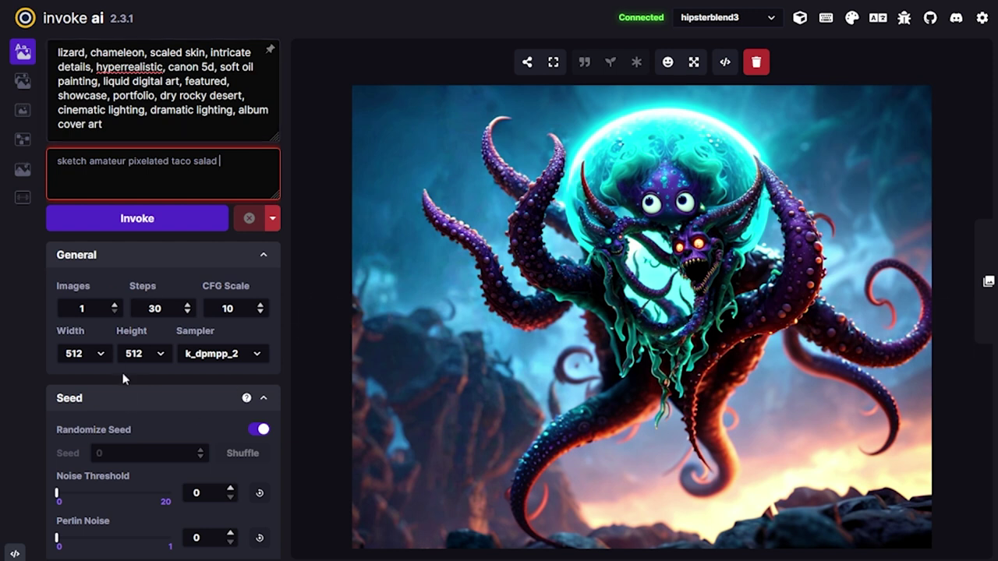
# Collapse the Seed settings and set the number of images to generate to 4.
pyautogui.click(125, 400)
pyautogui.click(115, 305)
pyautogui.click(115, 305)
pyautogui.click(115, 305)
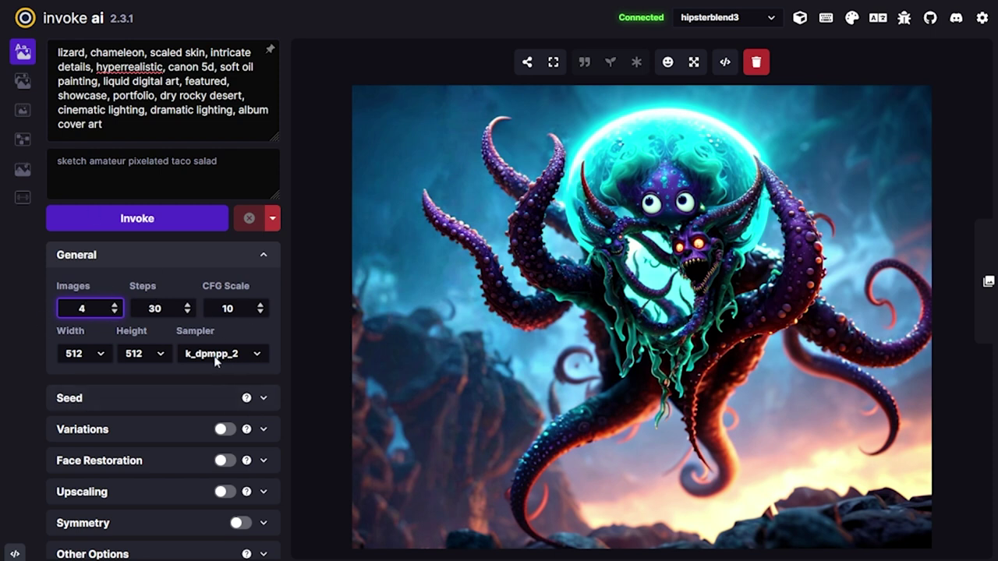
pyautogui.press('Tab')
pyautogui.press('Tab')
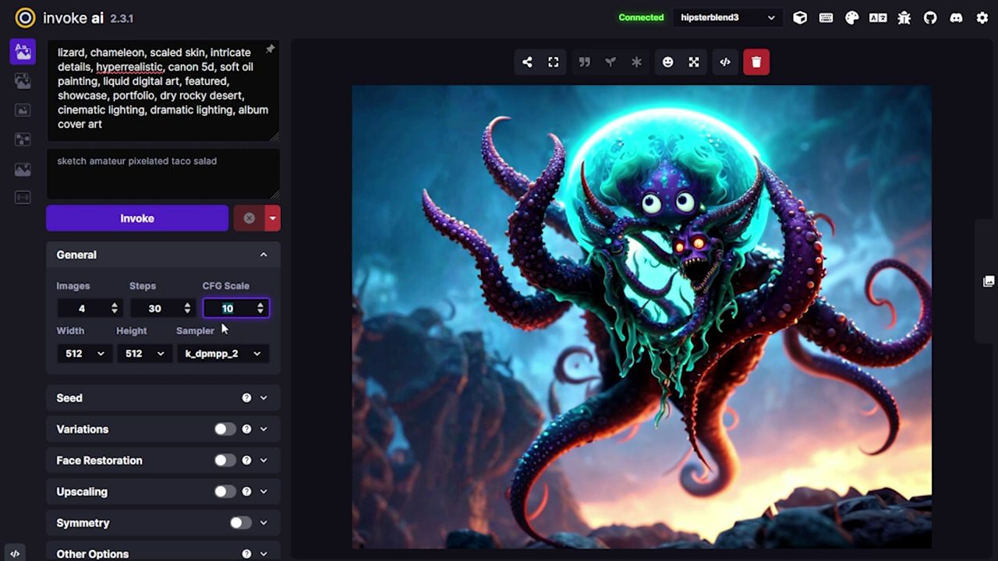
# Expand Other Options and turn on High Res Optimization.
pyautogui.scroll(-1, 231, 323)
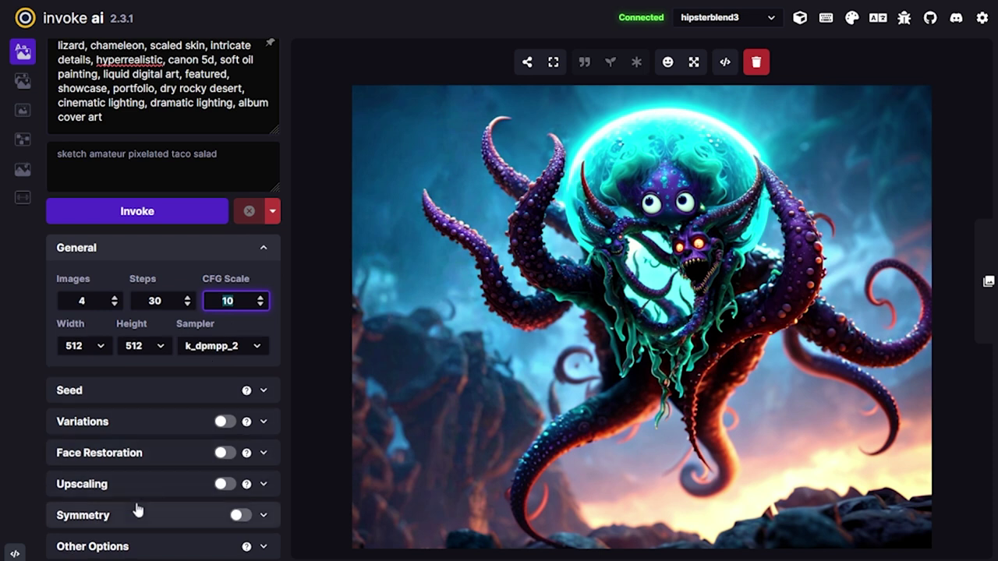
pyautogui.click(144, 548)
pyautogui.scroll(-2, 176, 468)
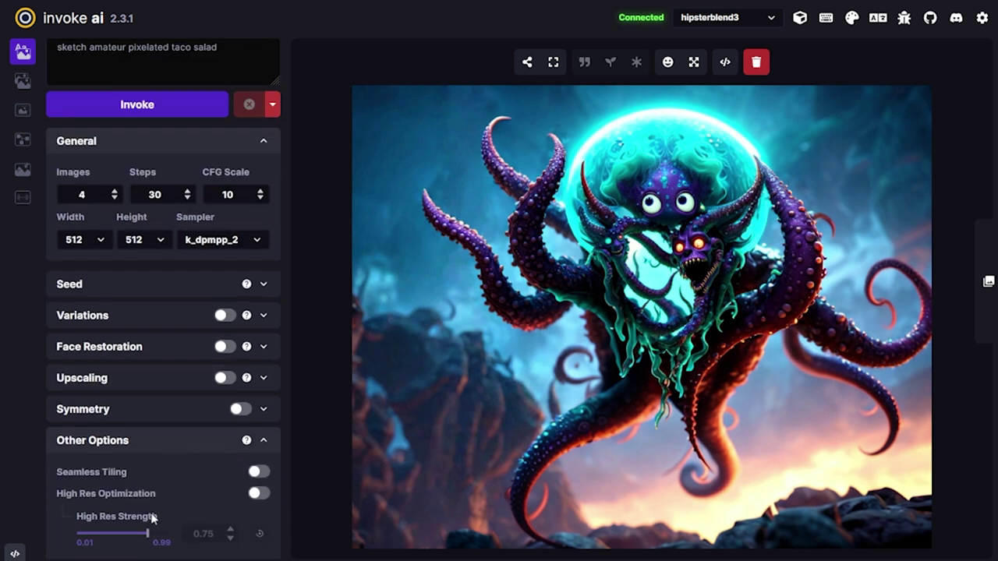
pyautogui.click(259, 494)
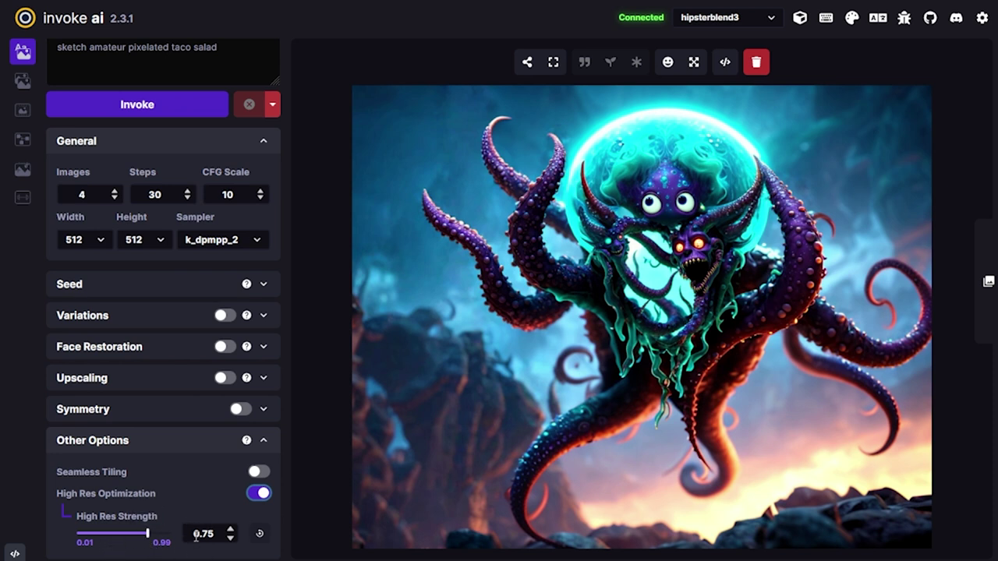
pyautogui.scroll(2, 196, 533)
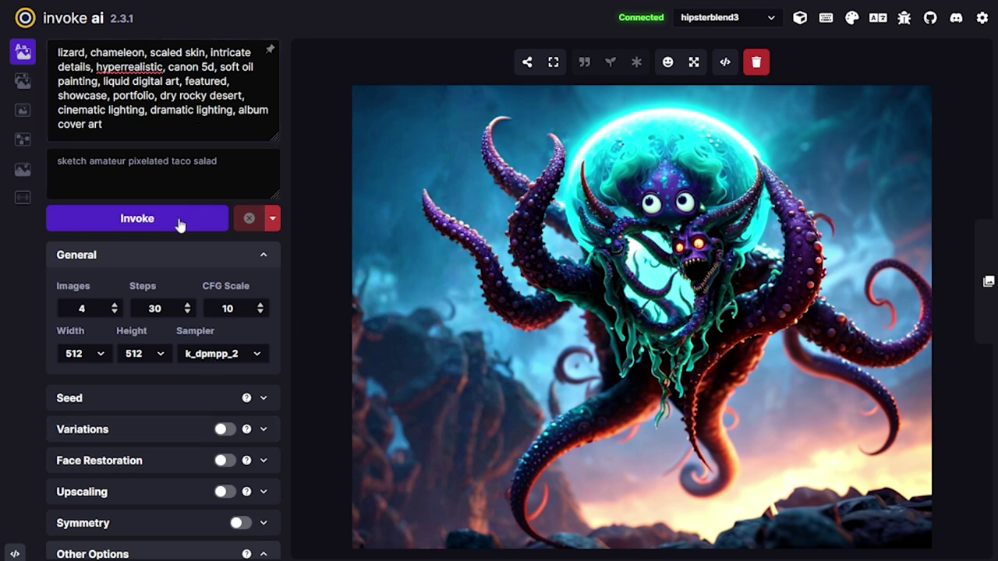
# Set both the image width and height to 768 and start generating the images.
pyautogui.scroll(-2, 178, 226)
pyautogui.click(100, 240)
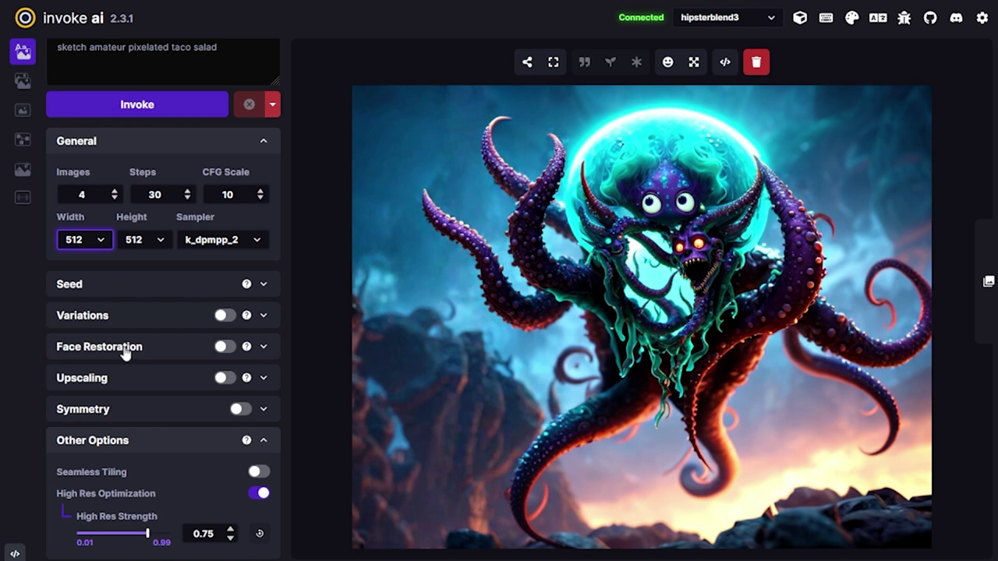
pyautogui.click(87, 451)
pyautogui.click(141, 241)
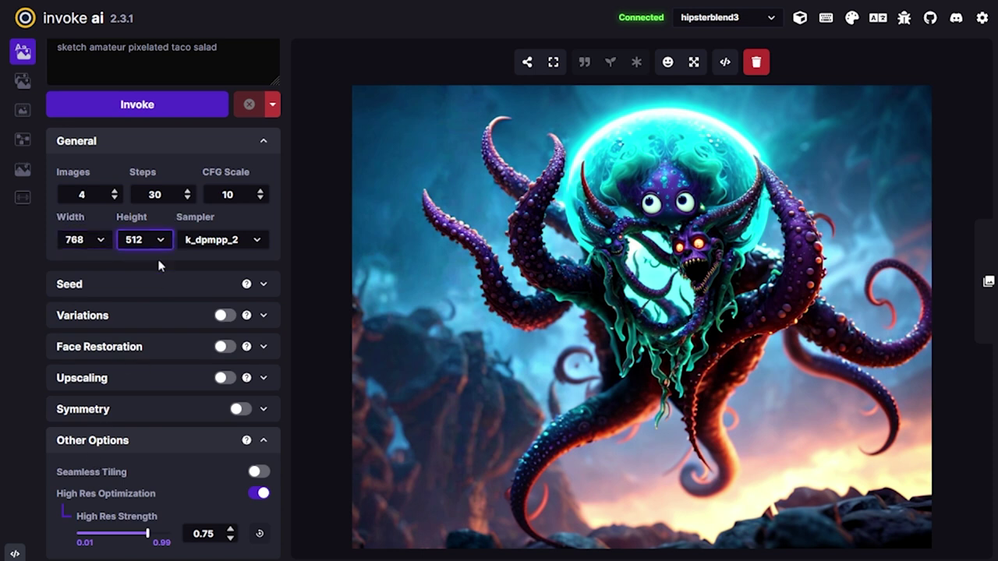
pyautogui.click(153, 456)
pyautogui.scroll(2, 229, 247)
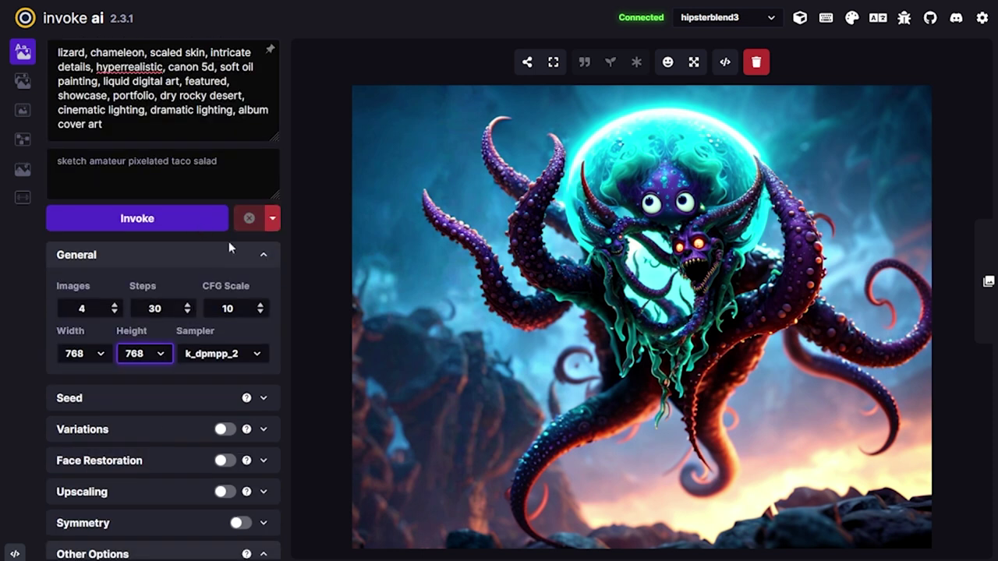
pyautogui.click(156, 224)
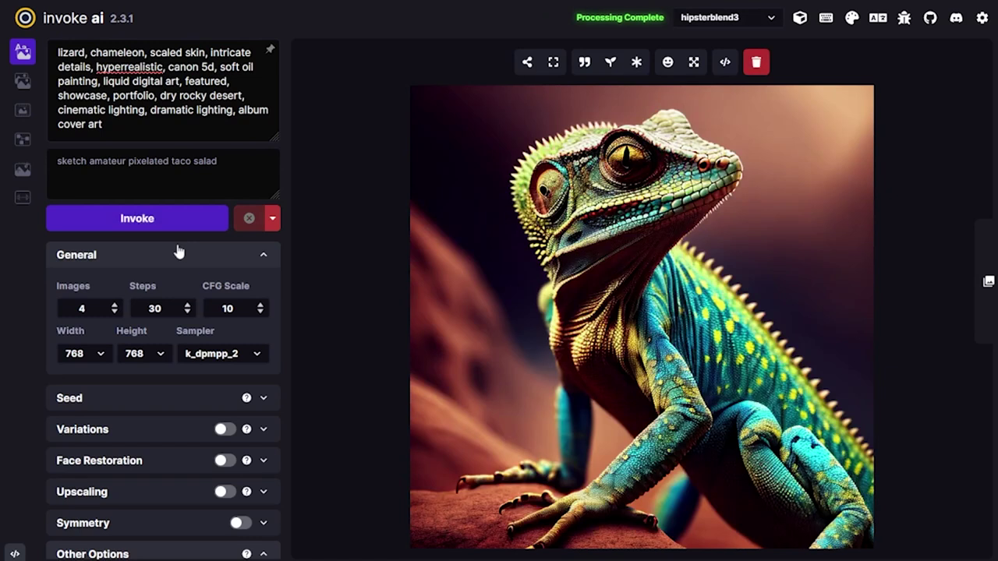
# Page through the generated lizard images to compare them.
pyautogui.press('Right')
pyautogui.press('Right')
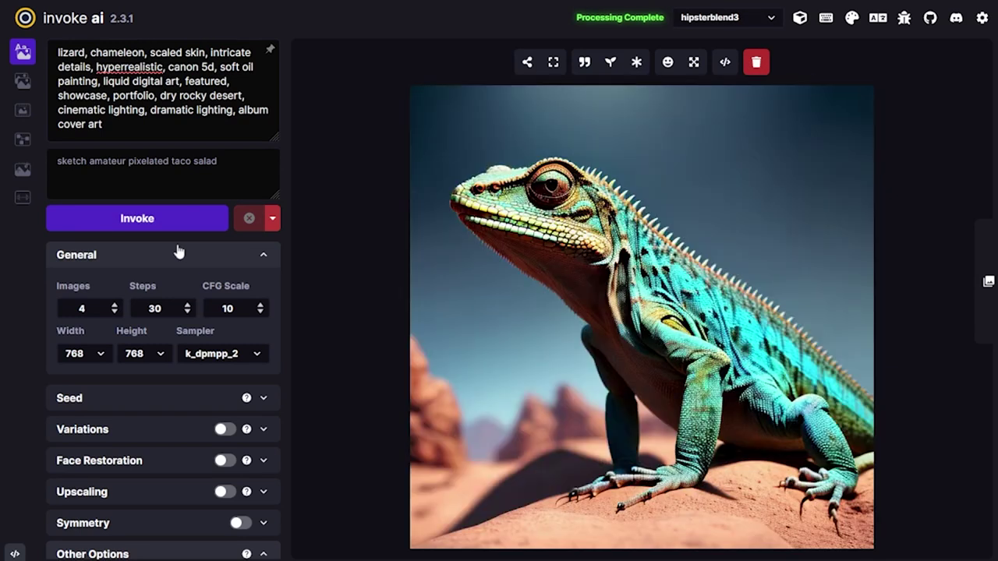
pyautogui.press('Right')
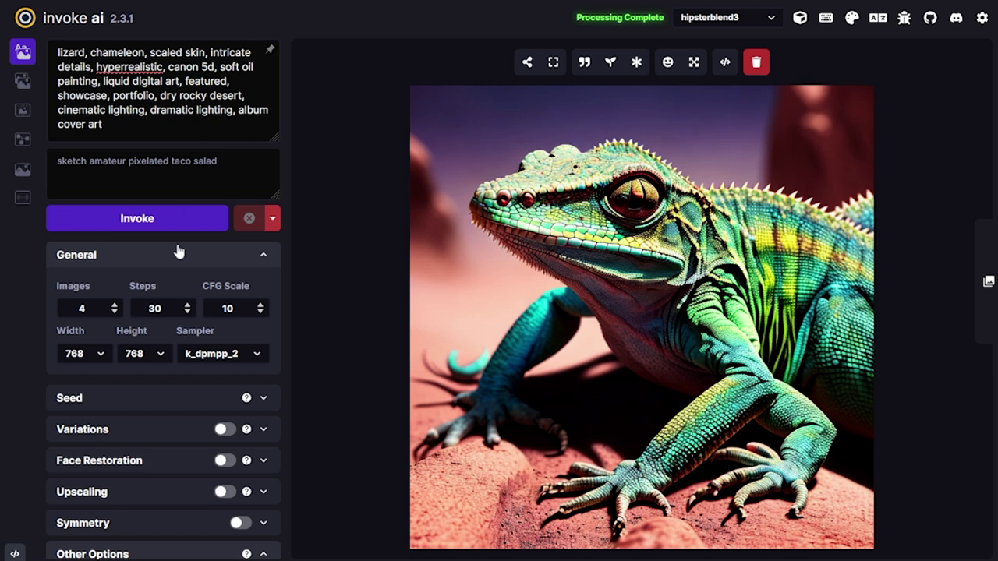
pyautogui.press('Right')
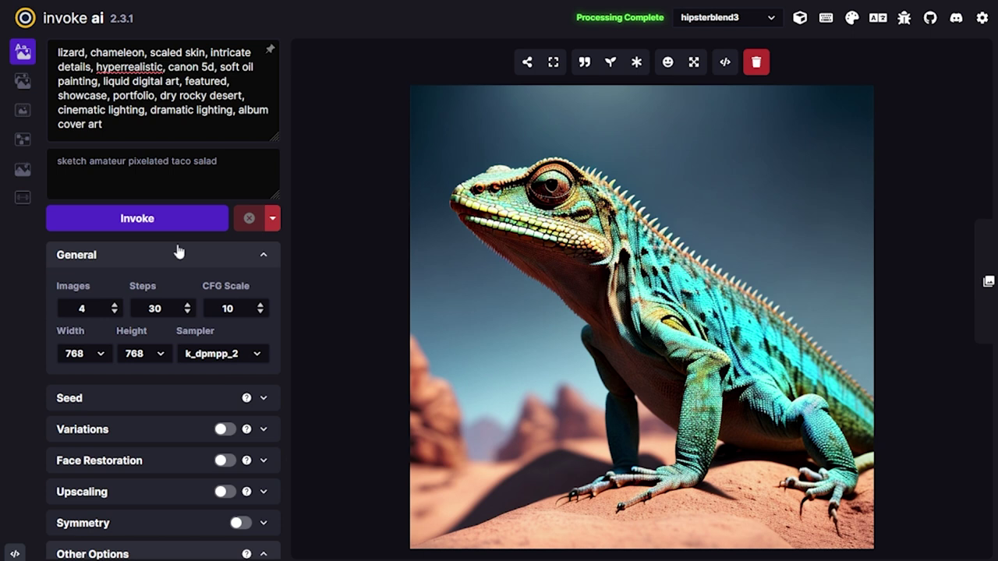
pyautogui.press('Right')
pyautogui.press('Right')
pyautogui.press('Right')
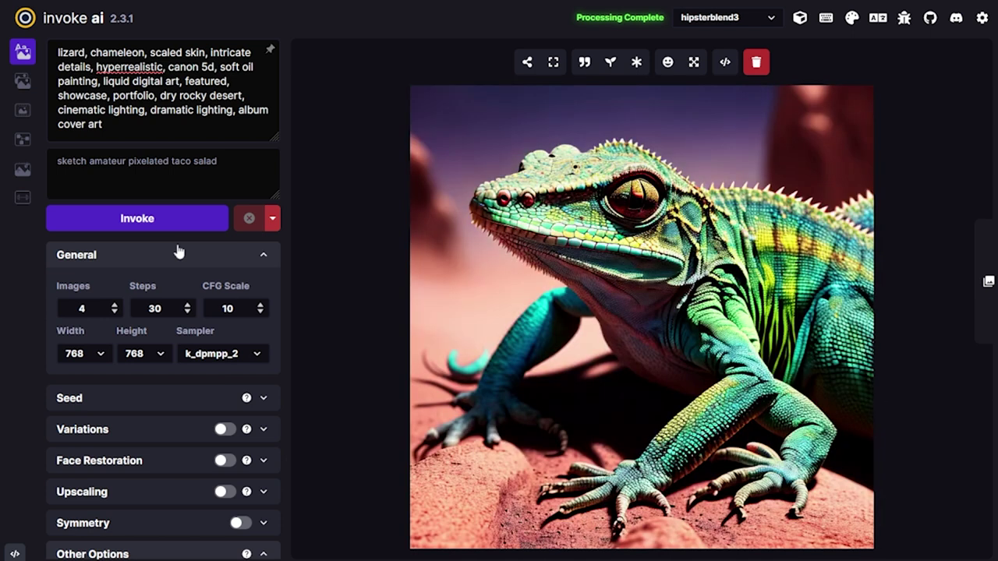
pyautogui.press('Right')
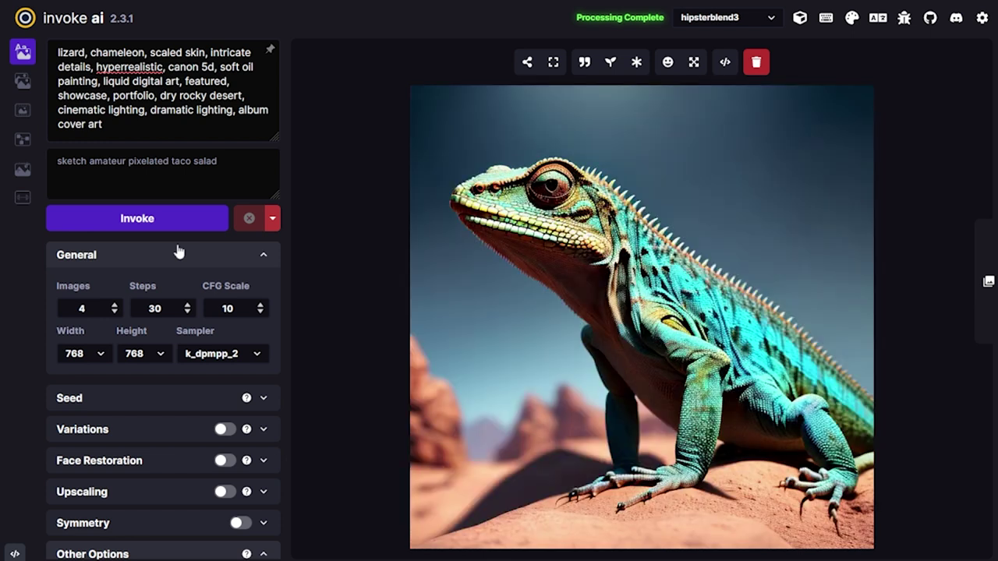
# Send the displayed lizard image to Image to Image and expand the General settings there.
pyautogui.click(528, 62)
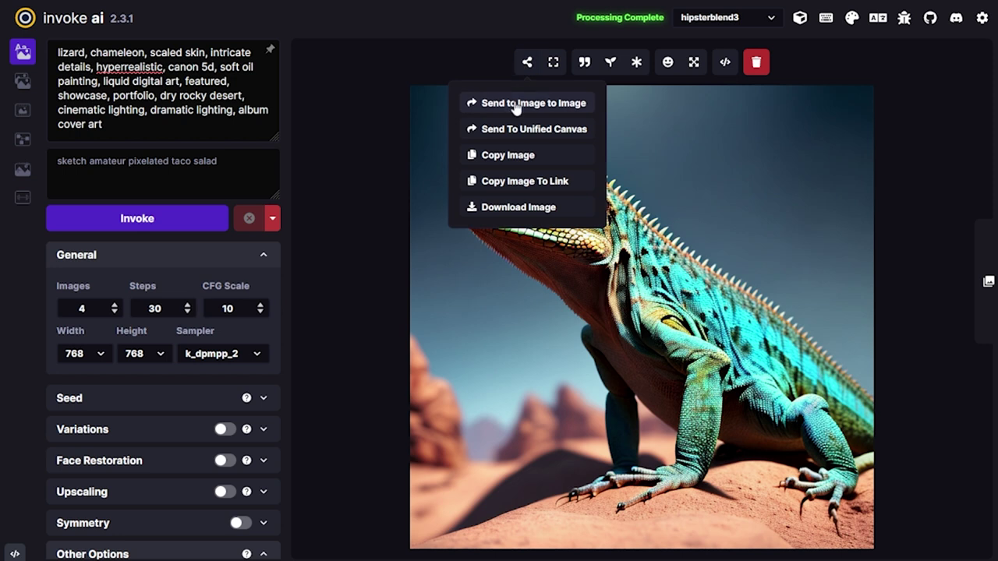
pyautogui.click(516, 102)
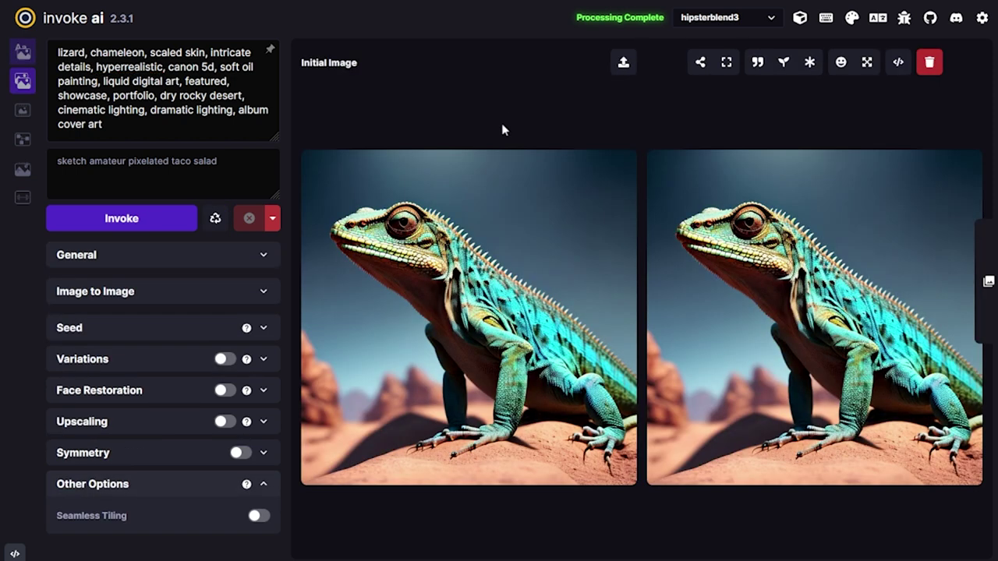
pyautogui.click(166, 266)
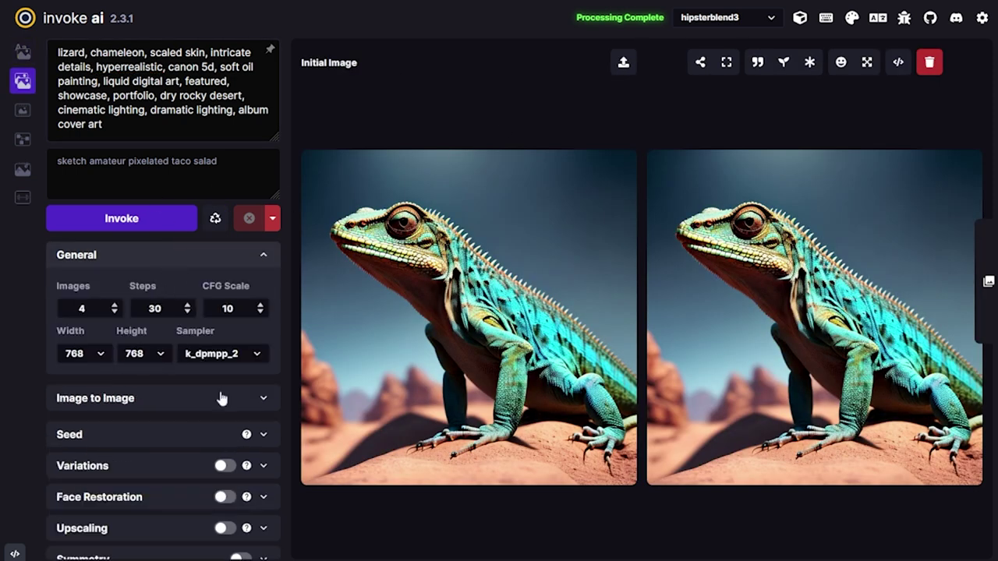
# Set both the output width and height to 1536.
pyautogui.click(107, 354)
pyautogui.click(91, 299)
pyautogui.click(152, 361)
pyautogui.click(147, 305)
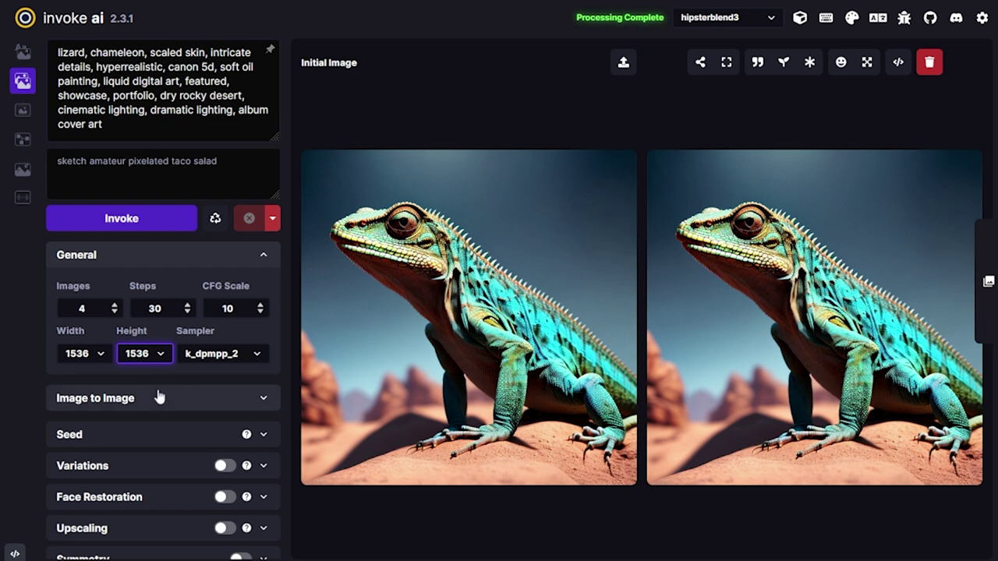
# Expand the Image to Image settings and set the Image To Image Strength to 0.6.
pyautogui.scroll(-1, 172, 401)
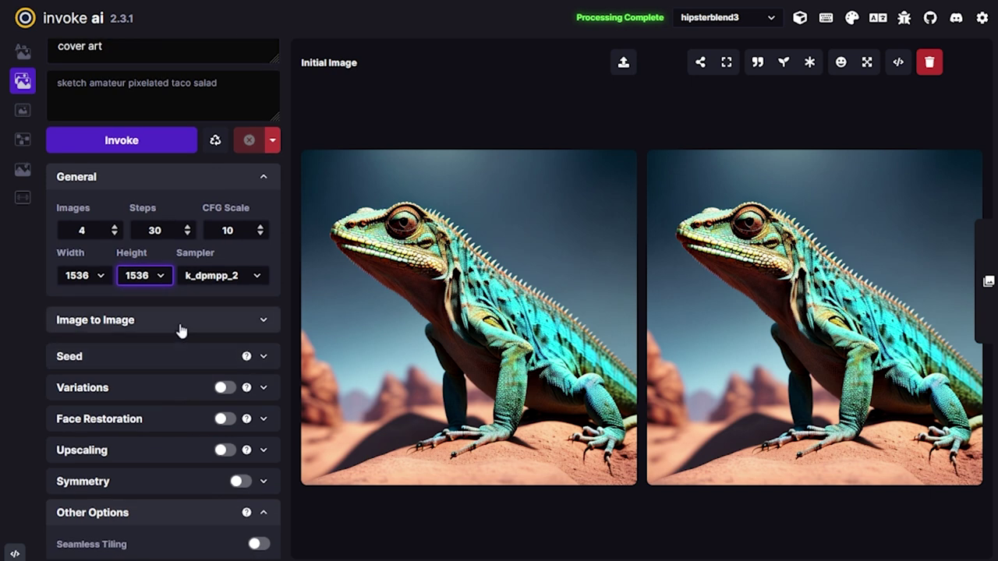
pyautogui.click(180, 330)
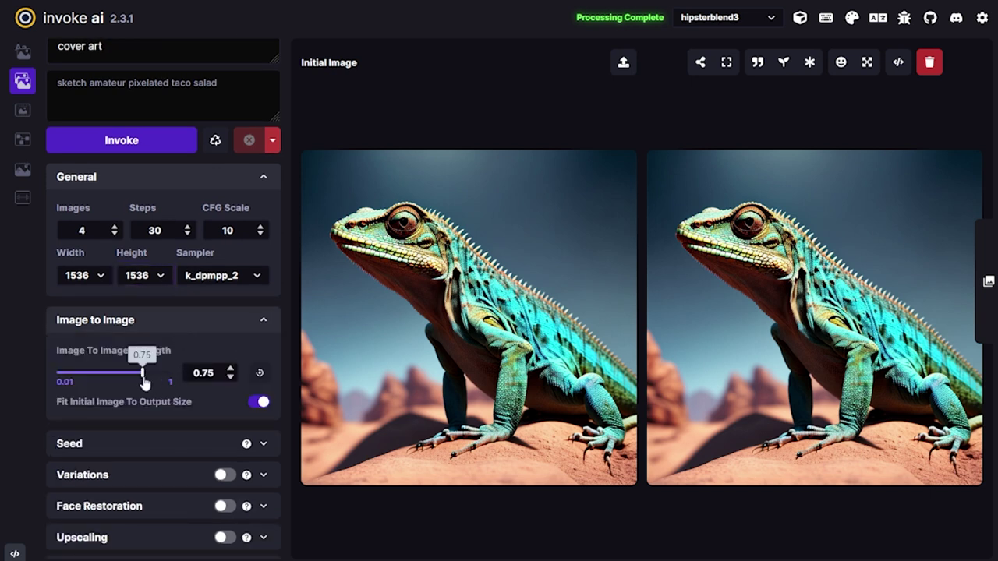
pyautogui.moveTo(143, 380); pyautogui.dragTo(126, 382)
pyautogui.scroll(2, 137, 395)
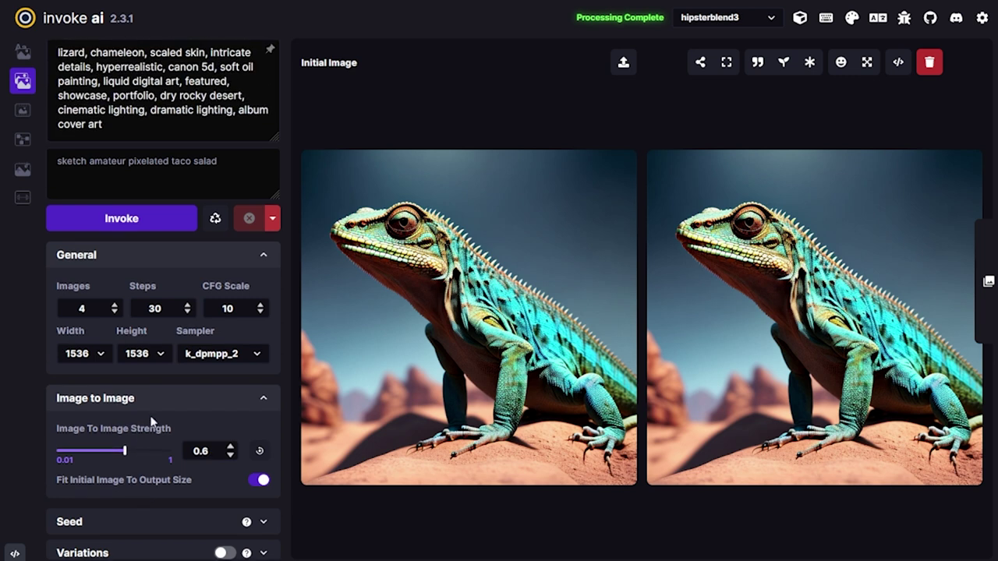
# Remove "hyperrealistic" and "canon 5d" from the prompt and start generating the images.
pyautogui.click(162, 128)
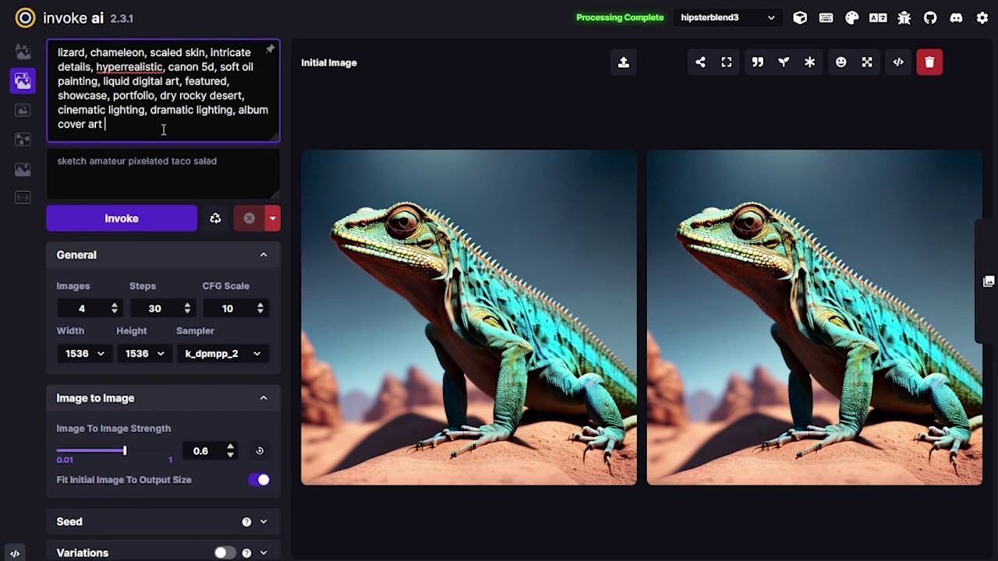
pyautogui.doubleClick(146, 67)
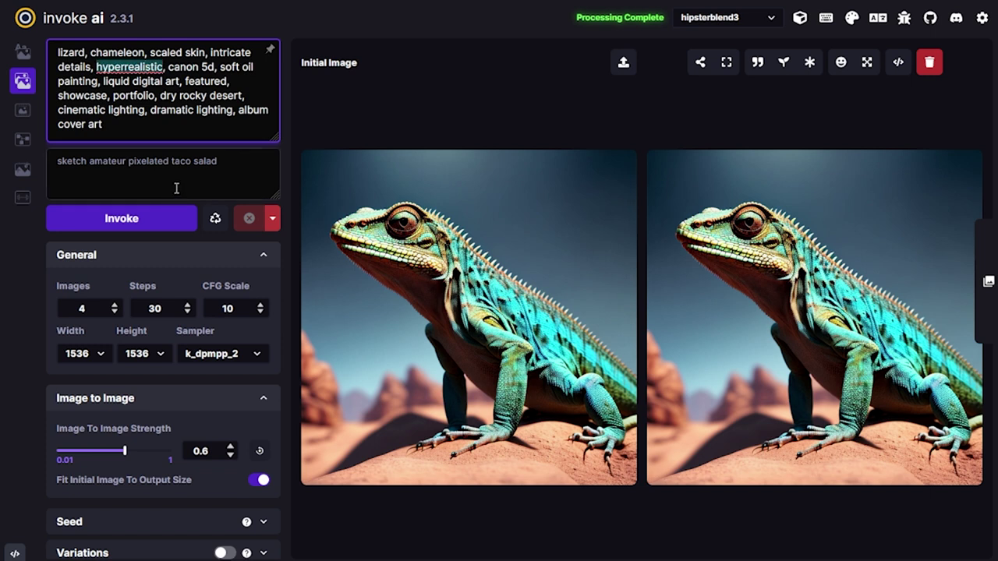
pyautogui.press('Delete')
pyautogui.press('Delete')
pyautogui.press('Delete')
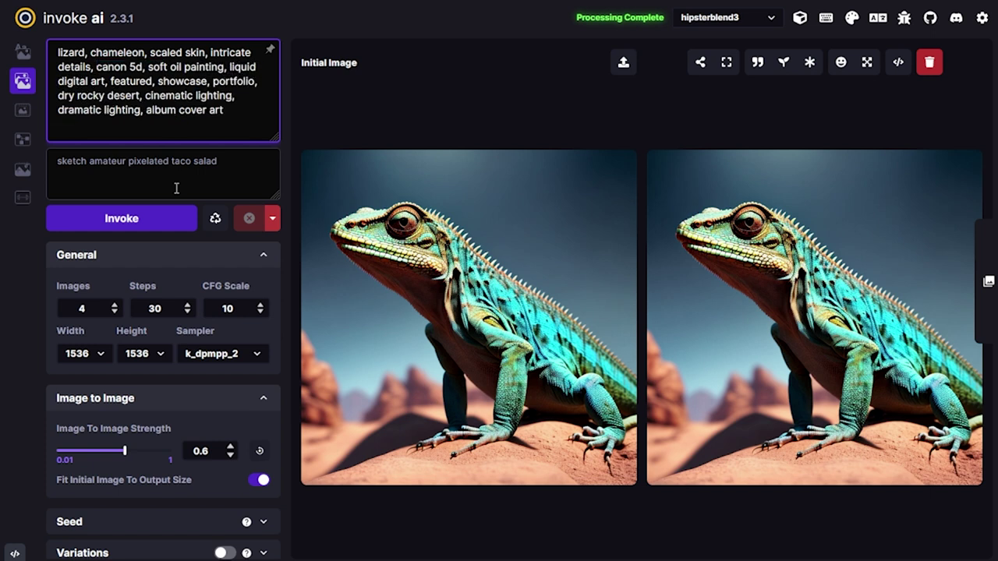
pyautogui.hotkey('ctrl', 'shift', 'Right')
pyautogui.hotkey('ctrl', 'shift', 'Right')
pyautogui.press('Delete')
pyautogui.press('Down')
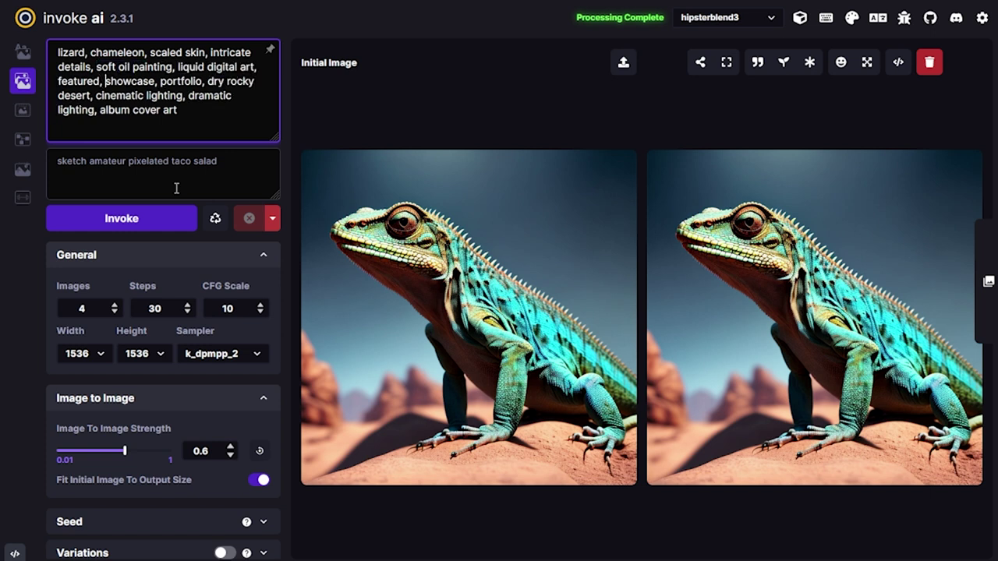
pyautogui.press('Up')
pyautogui.hotkey('ctrl', 'Right')
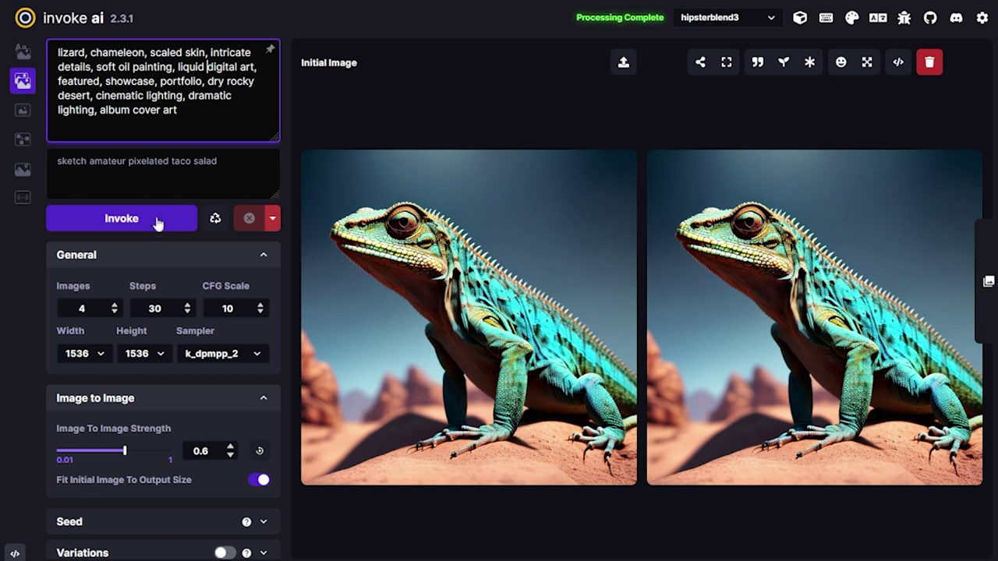
pyautogui.scroll(-3, 117, 329)
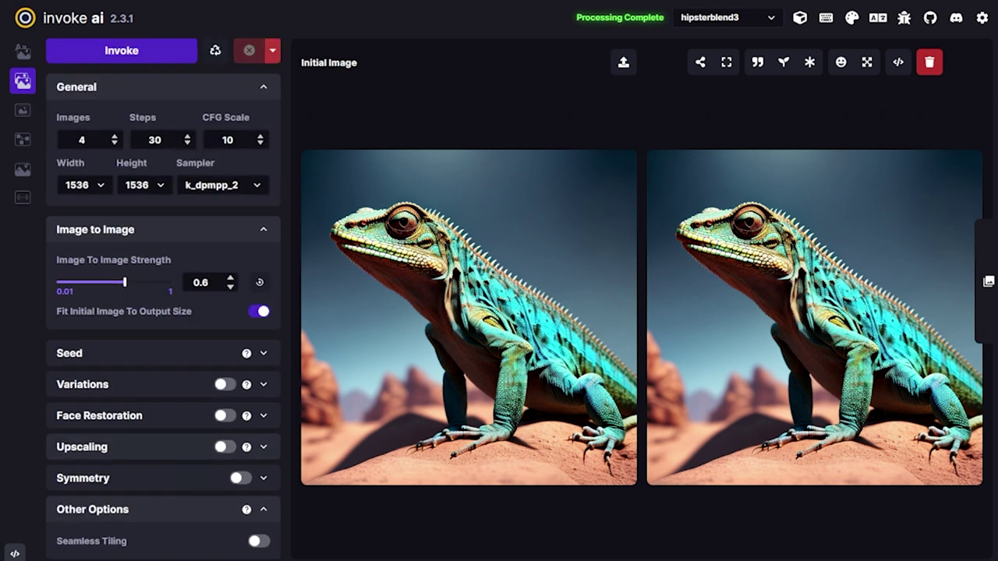
pyautogui.scroll(3, 169, 382)
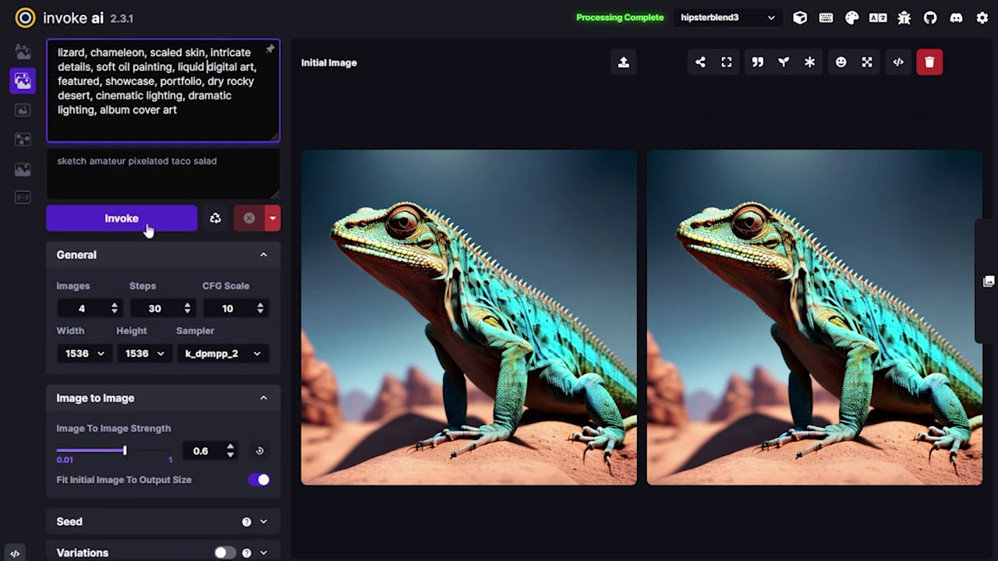
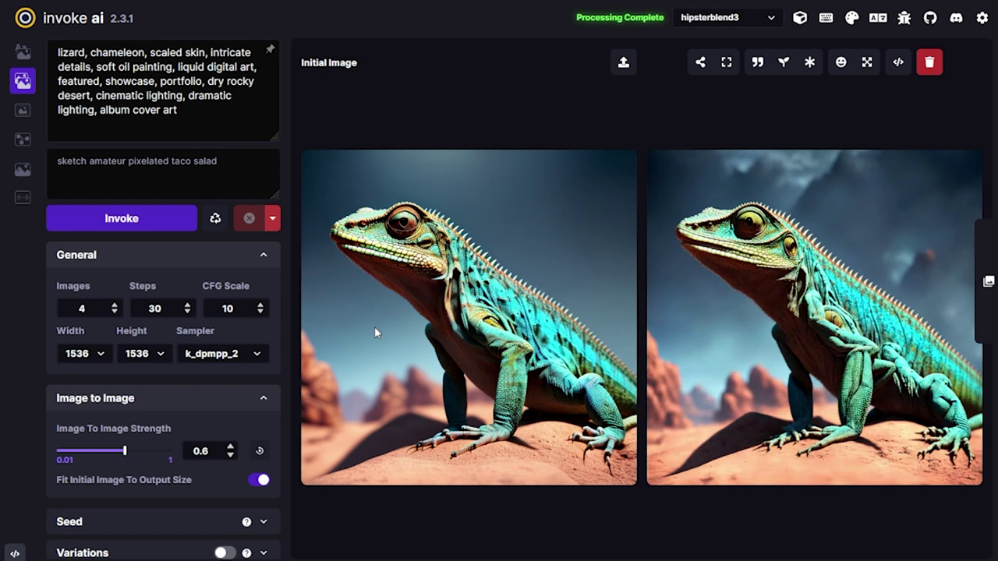
# Set the Image To Image Strength to 0.78 and generate another batch of images.
pyautogui.moveTo(125, 451); pyautogui.dragTo(146, 451)
pyautogui.click(122, 218)
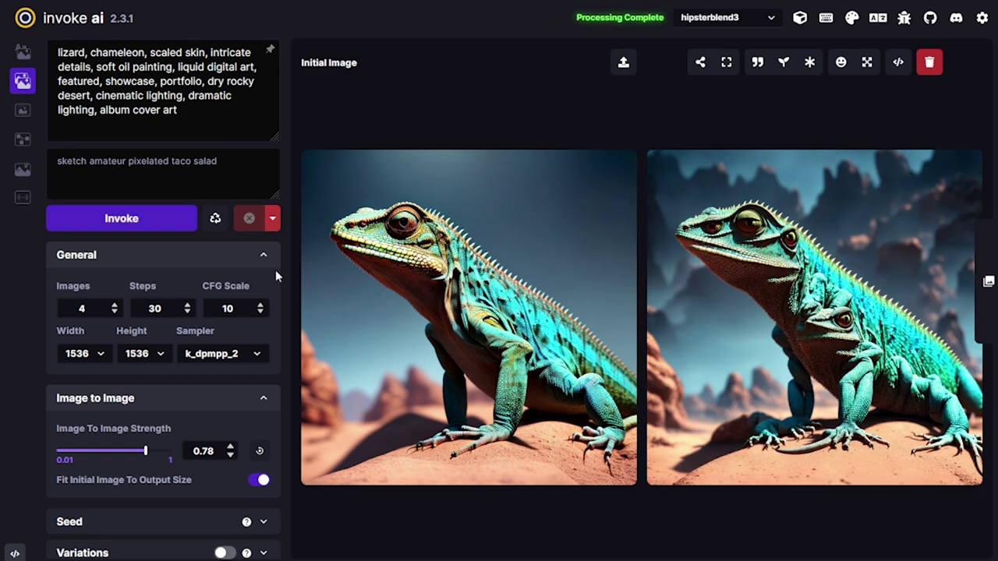
# Page through the new 1536-pixel results to compare them with the initial image.
pyautogui.press('Right')
pyautogui.press('Right')
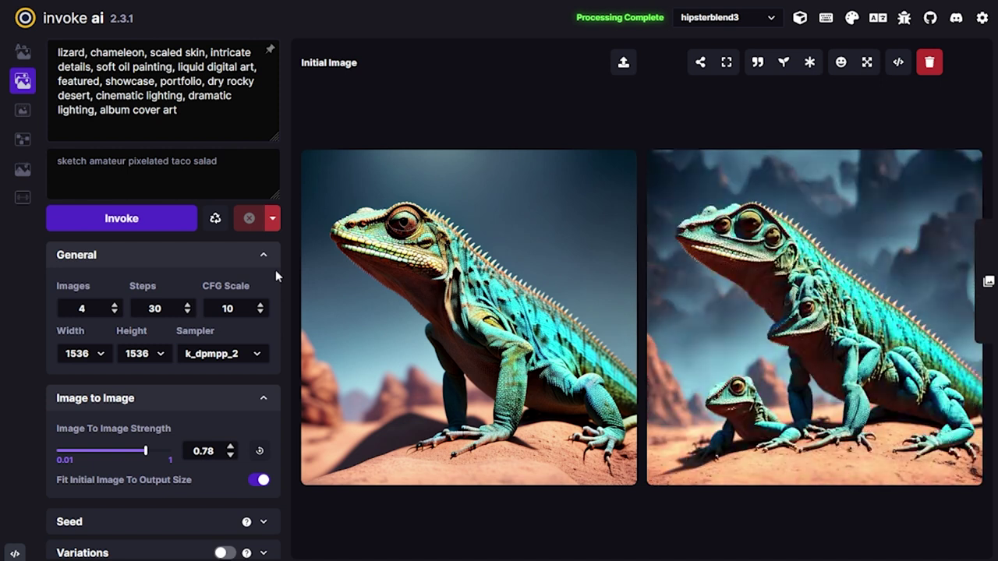
pyautogui.press('Right')
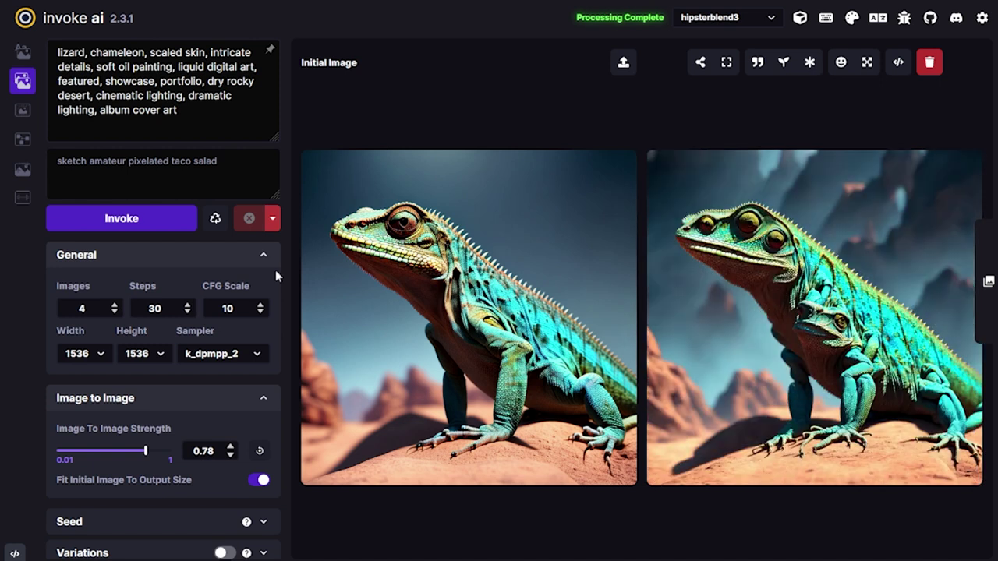
pyautogui.press('Right')
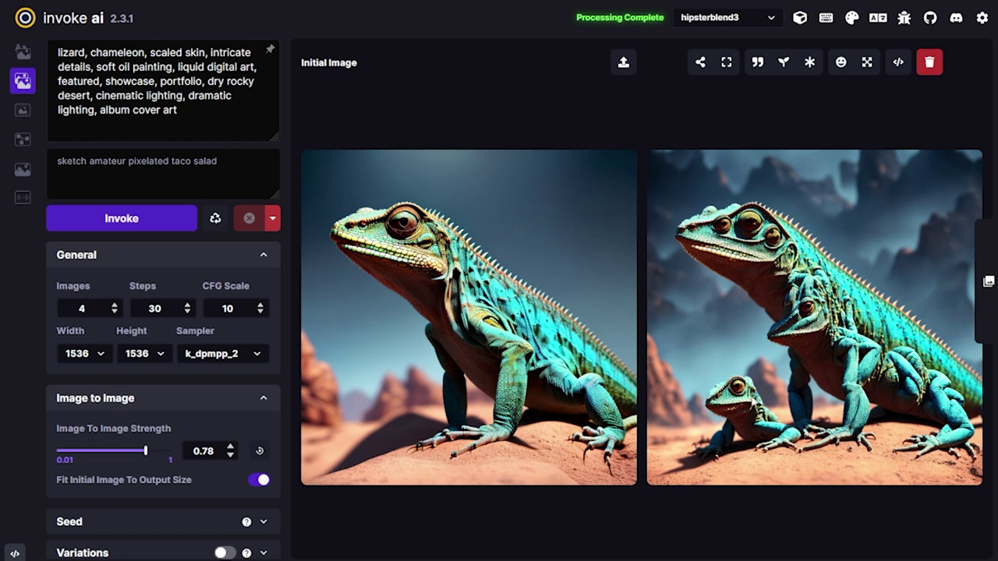
# Set both the width and height to 768 and the Image To Image Strength to 0.84.
pyautogui.click(105, 361)
pyautogui.click(95, 132)
pyautogui.click(161, 358)
pyautogui.click(135, 129)
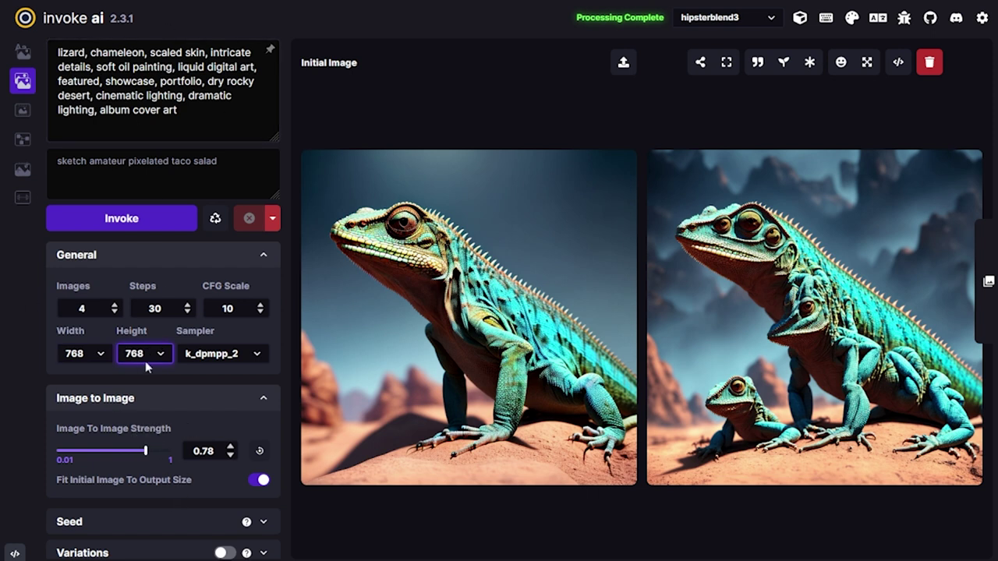
pyautogui.moveTo(148, 460); pyautogui.dragTo(153, 455)
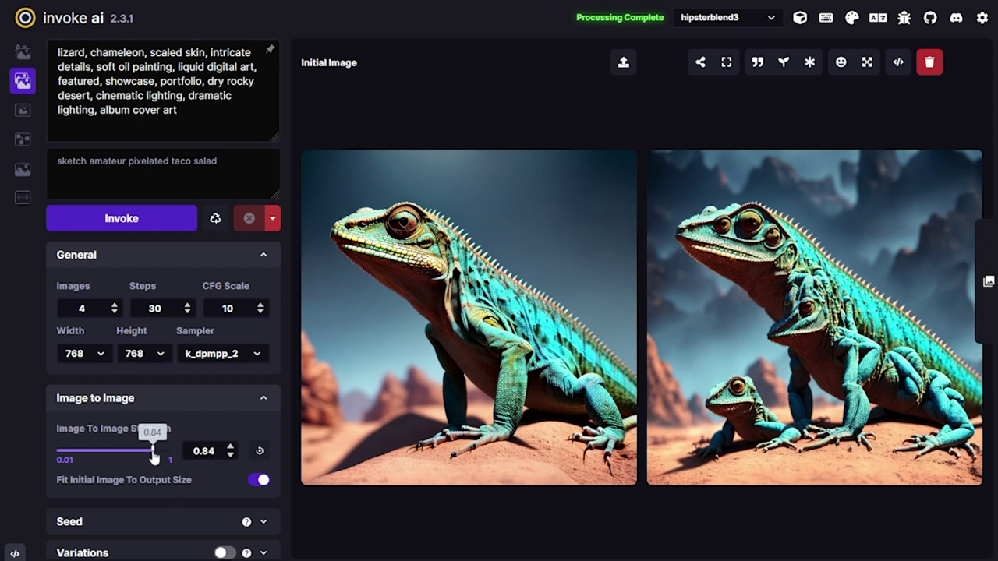
# Add extra weight to the oil painting term in the prompt by rewriting it as "(soft oil painting)+".
pyautogui.click(181, 67)
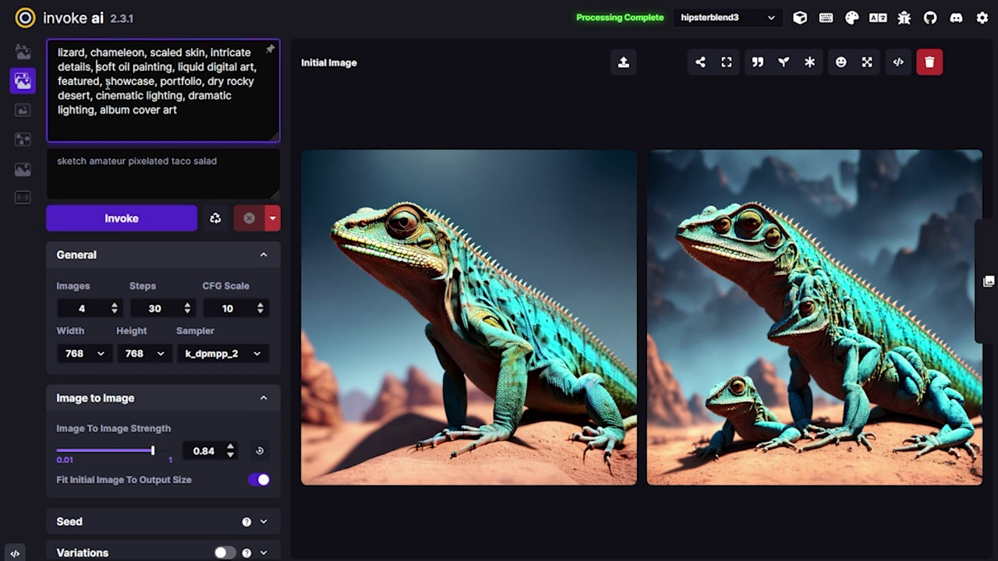
pyautogui.write('(')
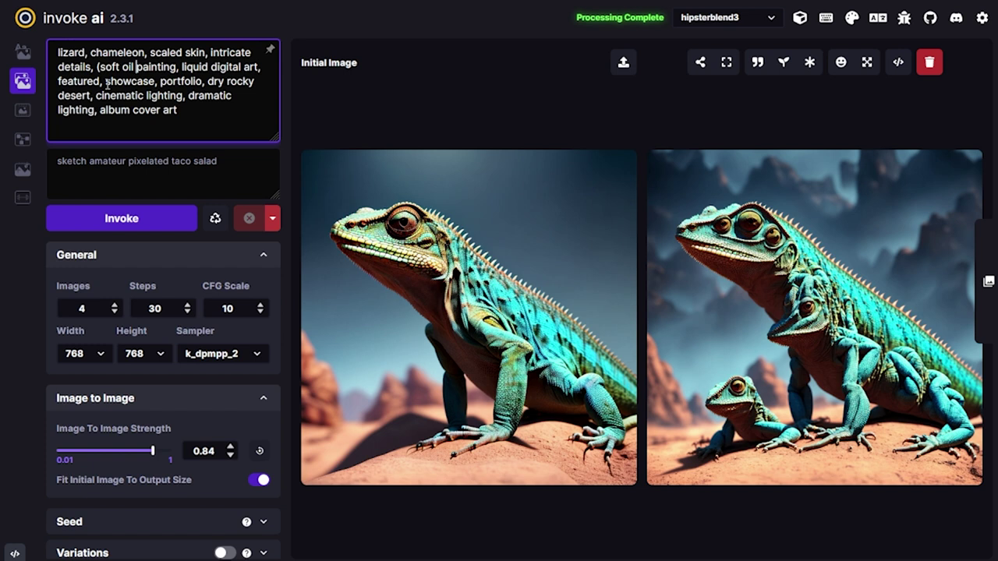
pyautogui.write(')+')
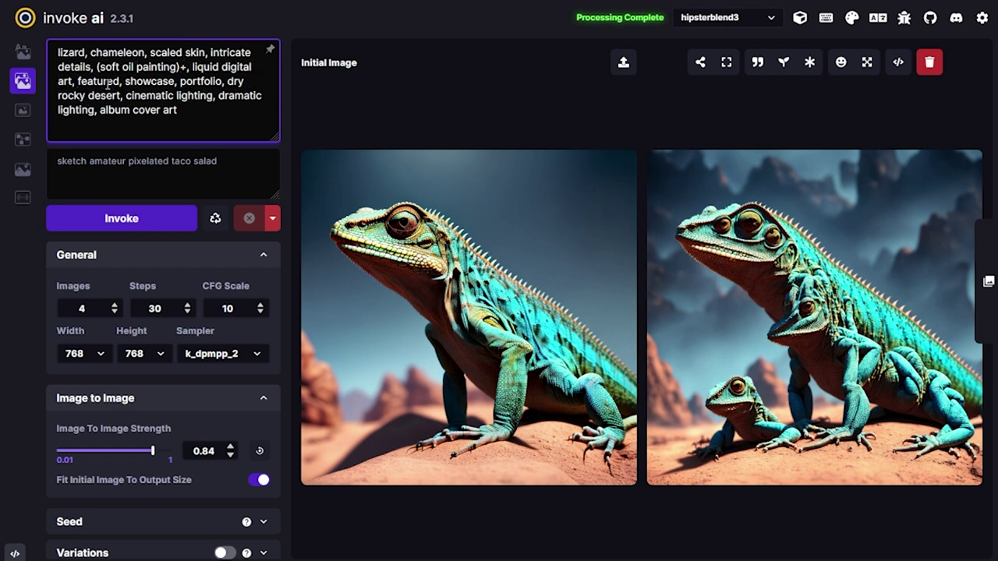
# Insert "creature concept art, monster," before "featured" in the prompt.
pyautogui.write('creature concept ')
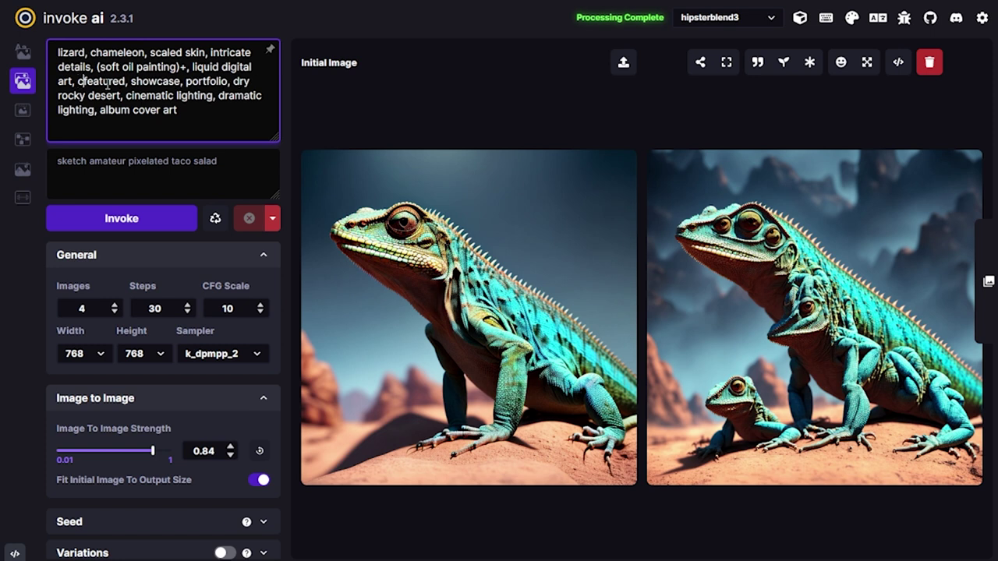
pyautogui.write('art, mons')
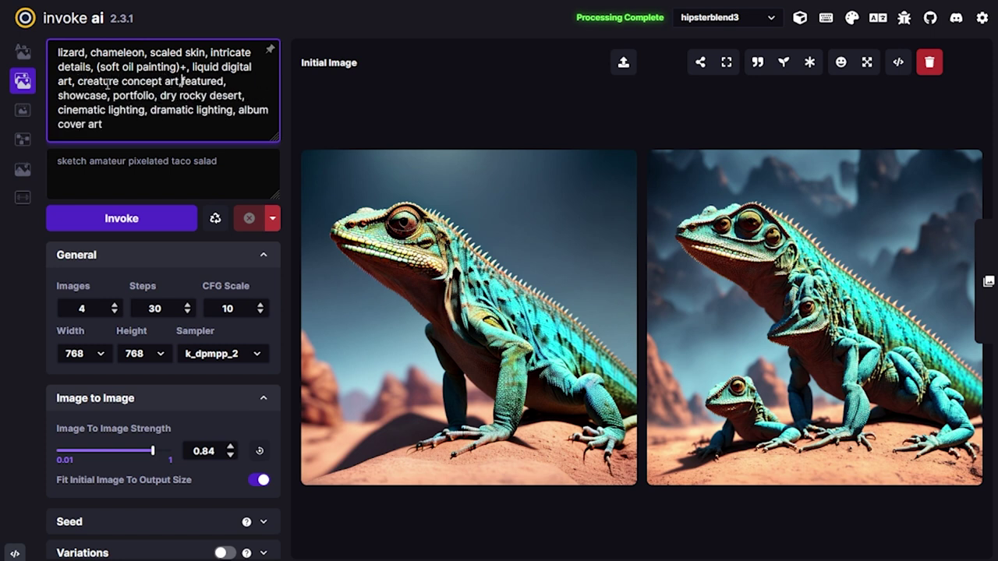
pyautogui.write('ter')
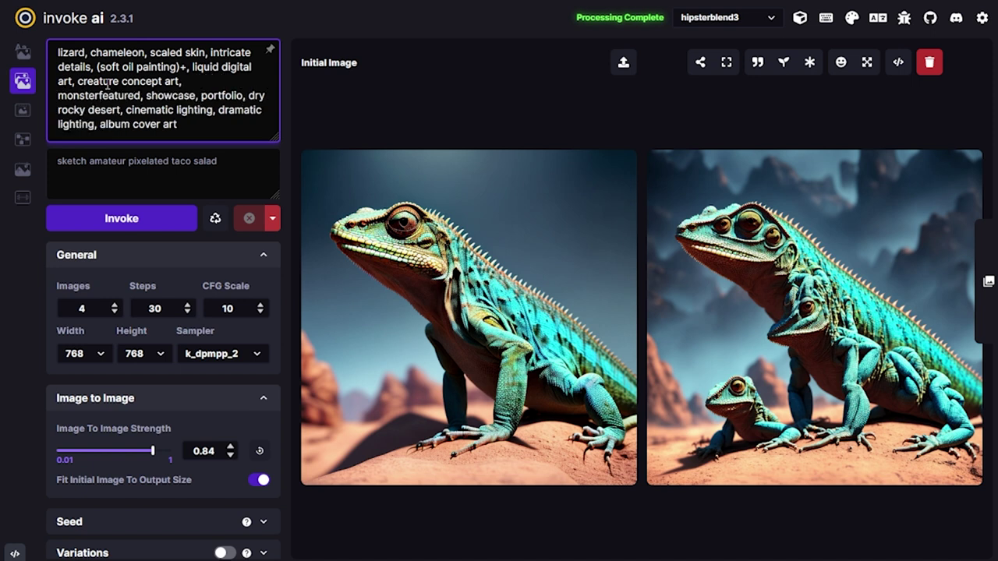
pyautogui.write(',')
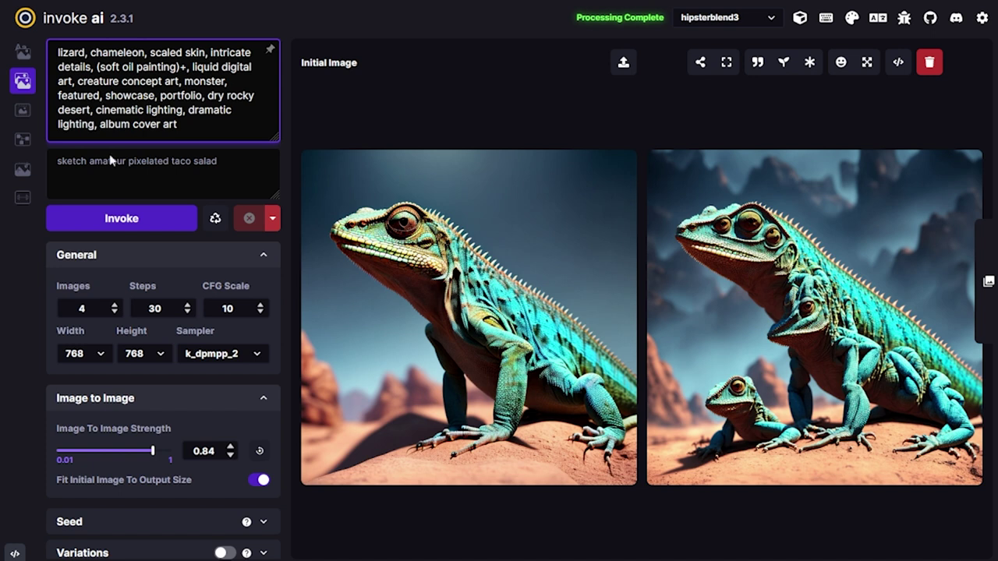
# Set the Image To Image Strength to 0.8 and generate images with the revised prompt.
pyautogui.moveTo(154, 451); pyautogui.dragTo(148, 456)
pyautogui.click(152, 221)
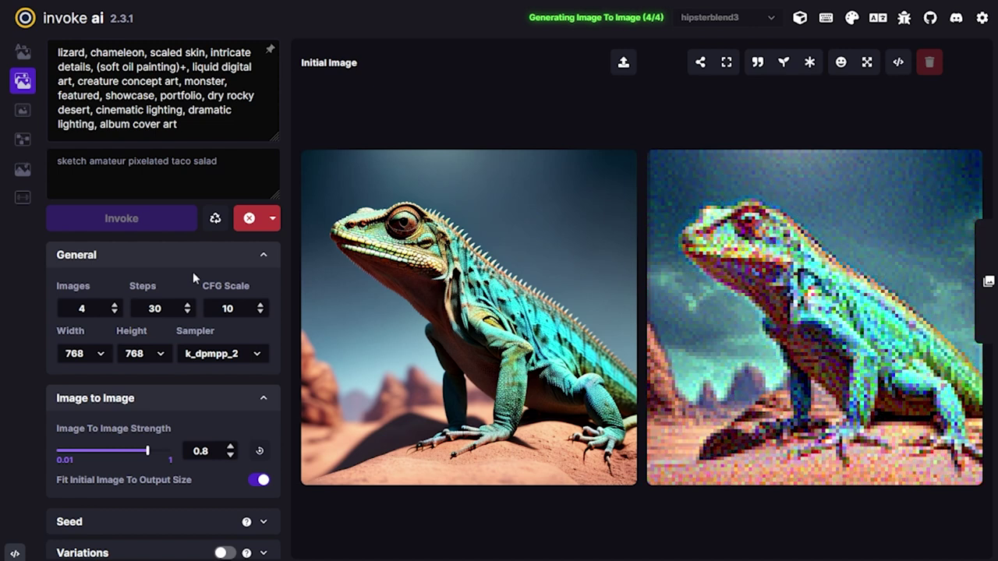
# Page through the newly generated 768-pixel lizard variations to compare them with the initial image.
pyautogui.press('Right')
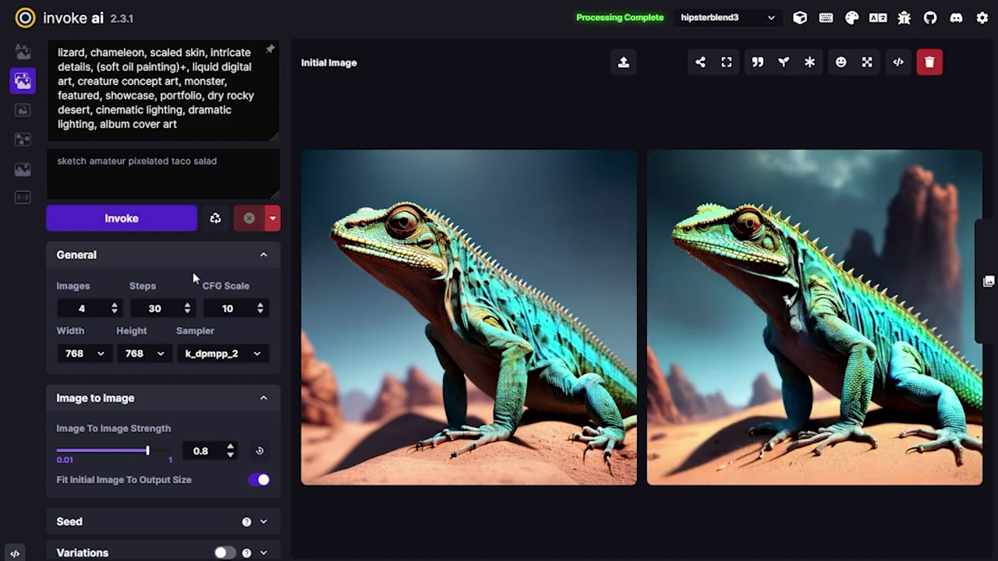
pyautogui.press('Right')
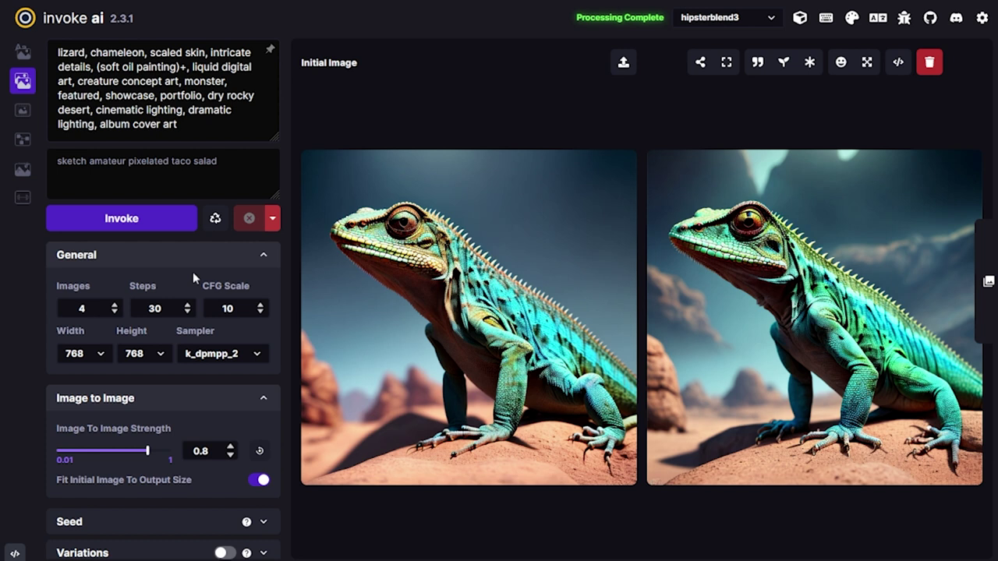
pyautogui.press('Right')
pyautogui.press('Right')
pyautogui.press('Right')
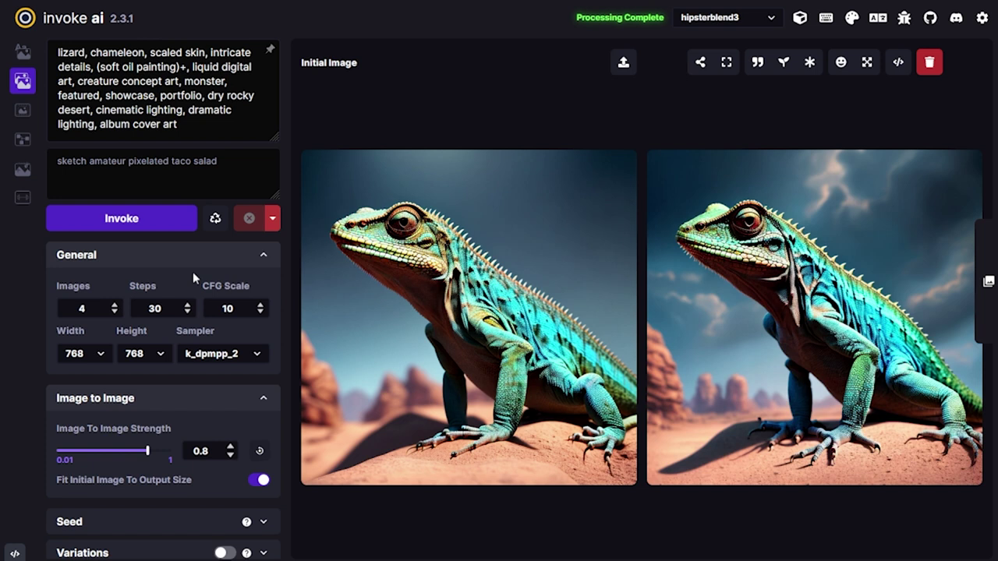
pyautogui.press('Right')
pyautogui.press('Right')
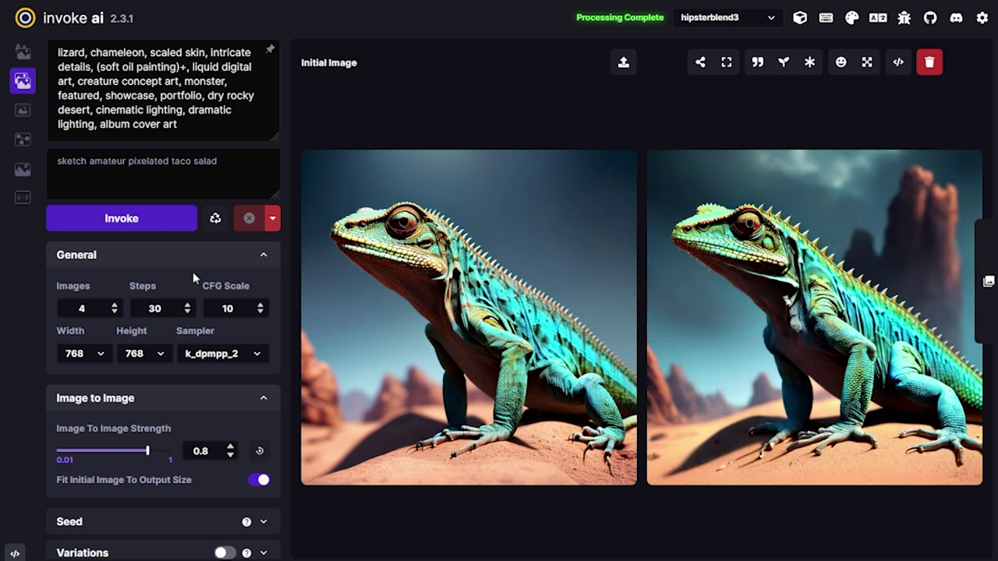
pyautogui.press('Right')
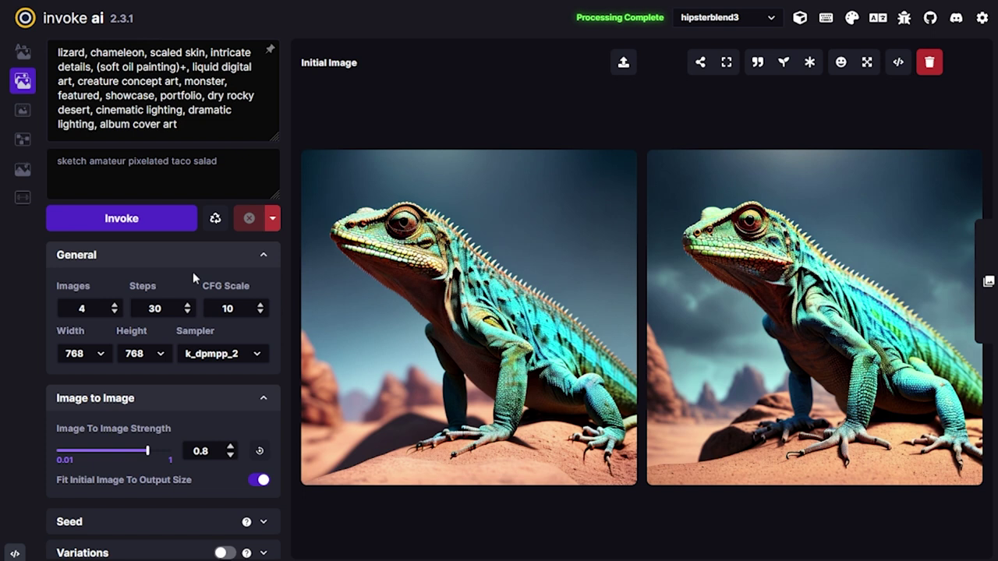
pyautogui.press('Right')
pyautogui.press('Right')
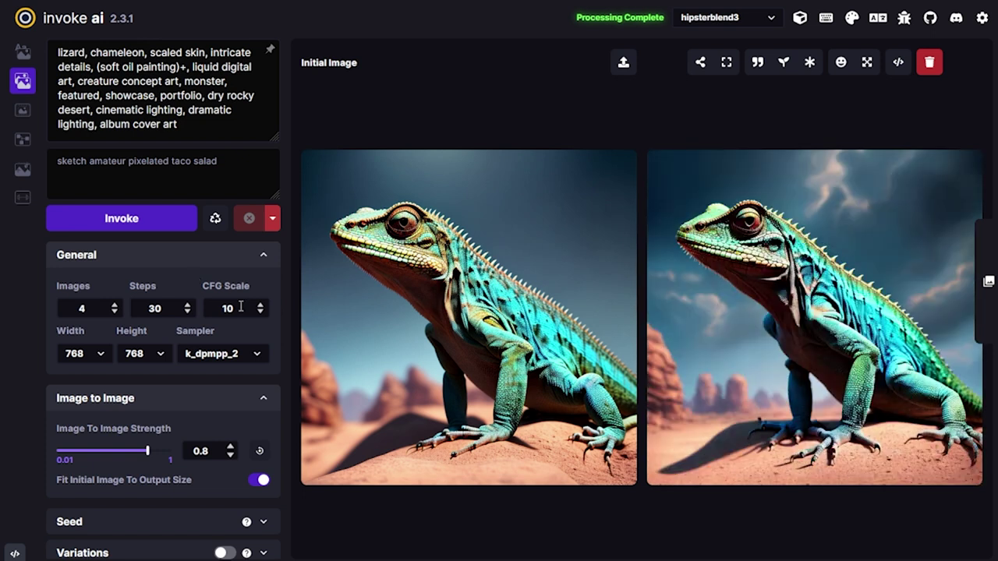
# Send the stormy-sky lizard variation to Image to Image as the initial image and set the width and height to 1536.
pyautogui.moveTo(700, 62)
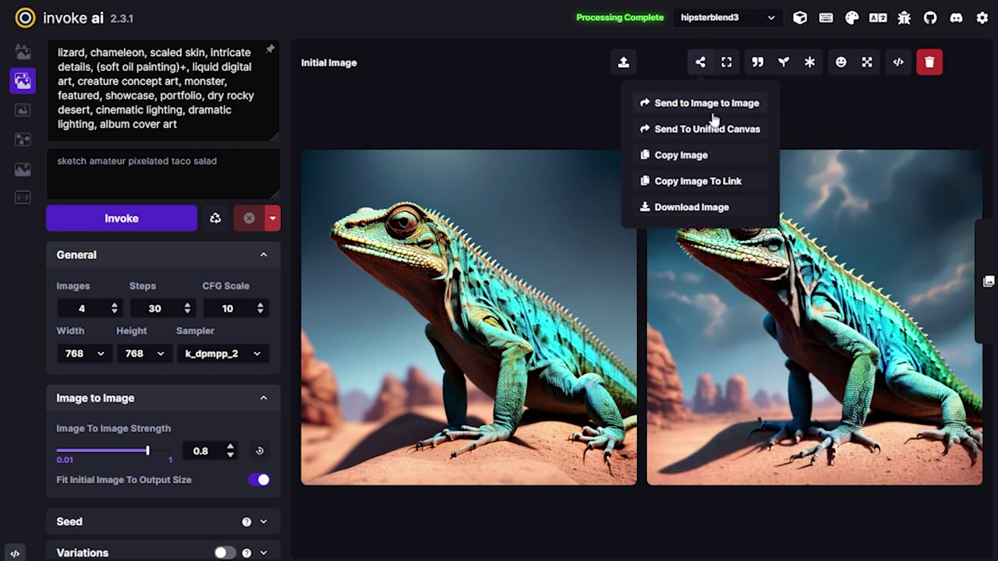
pyautogui.click(706, 109)
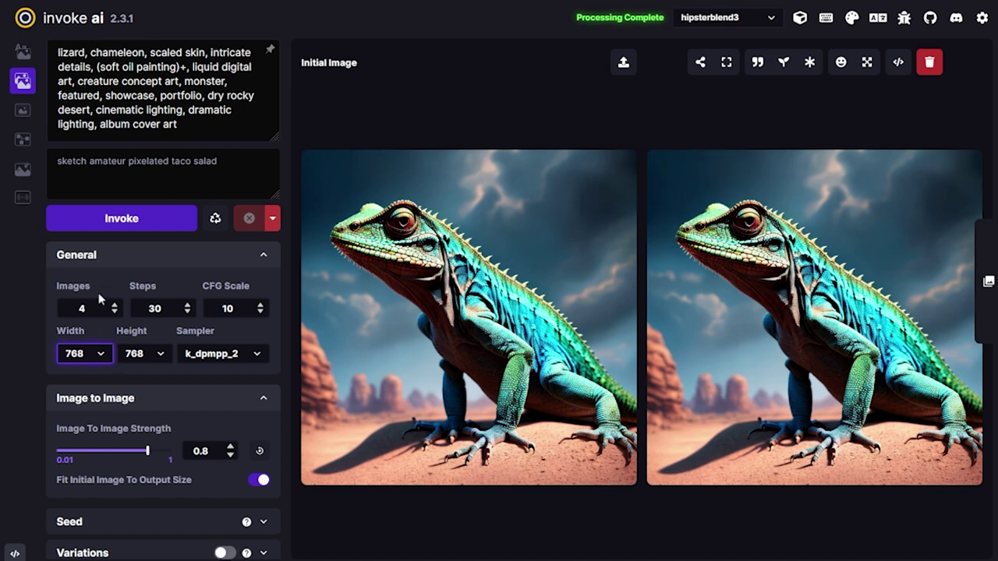
pyautogui.write('1536')
pyautogui.press('Tab')
pyautogui.write('1536')
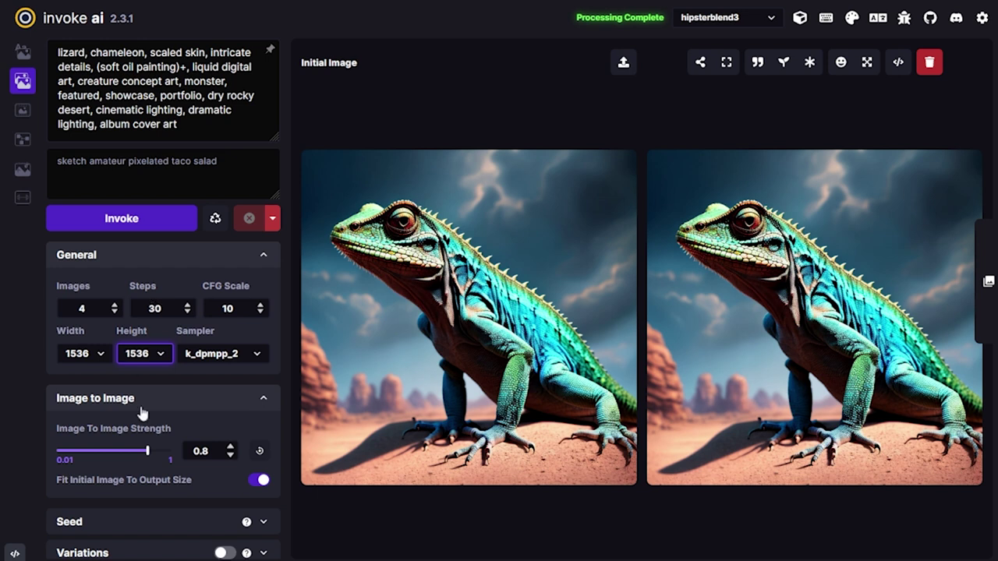
# Set the Image To Image Strength to 0.3, generate the 1536-pixel lizard, and cancel the remaining images after the first one.
pyautogui.moveTo(145, 452); pyautogui.dragTo(91, 459)
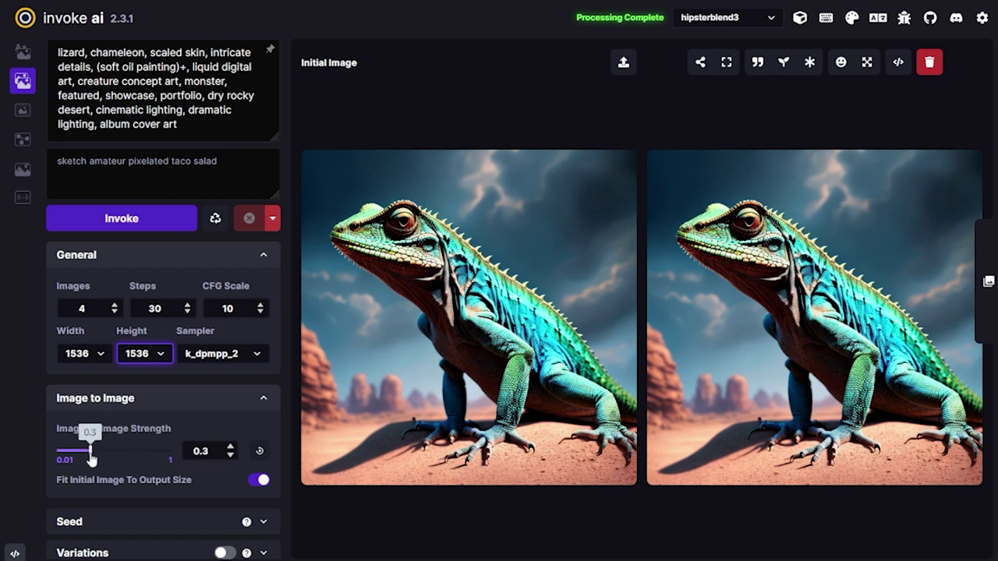
pyautogui.click(135, 217)
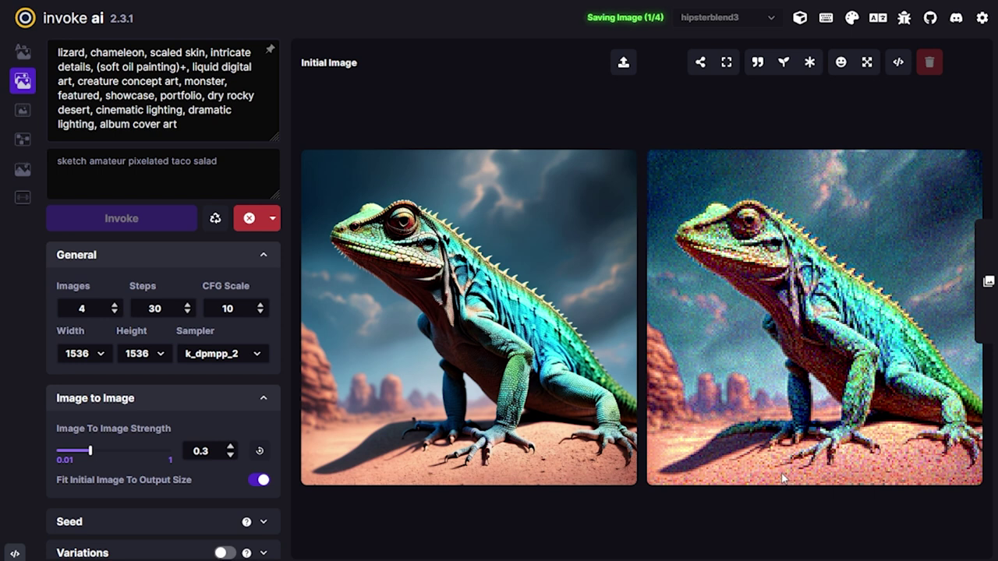
pyautogui.click(250, 218)
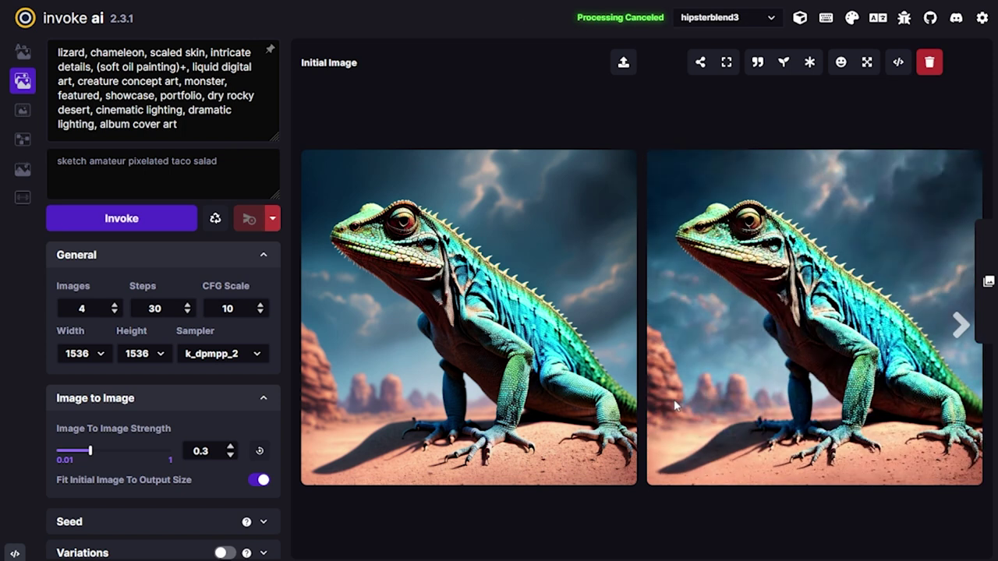
pyautogui.press('Right')
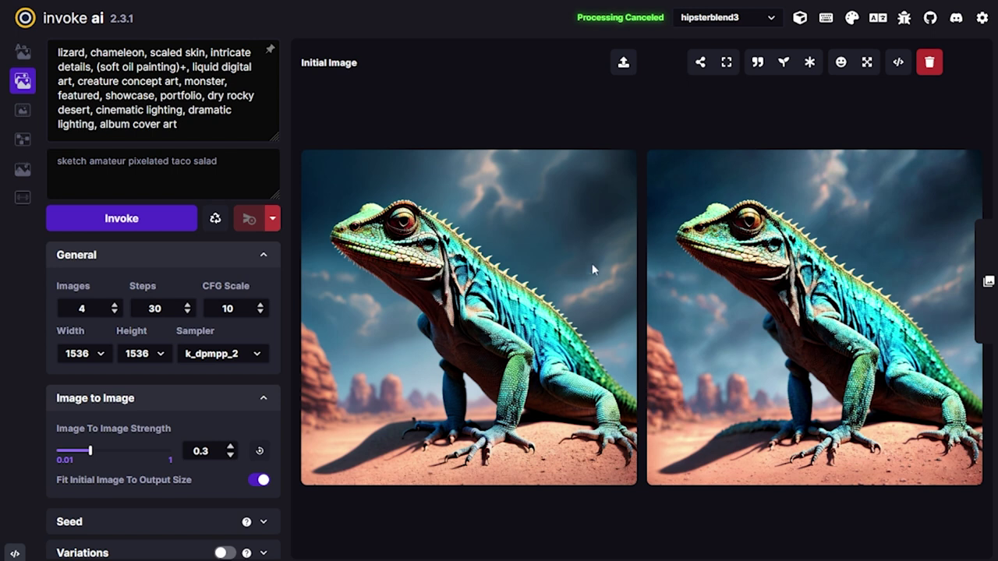
# Send the upscaled lizard to the Unified Canvas and resize the bounding box to 1344×1536, extending past the image edge in front of the lizard's face.
pyautogui.click(701, 63)
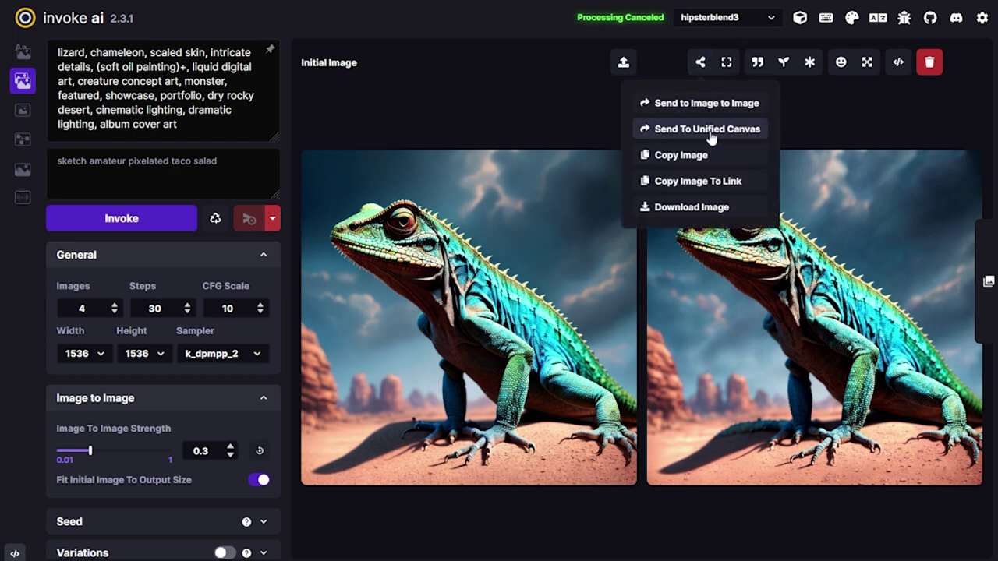
pyautogui.click(711, 137)
pyautogui.press('v')
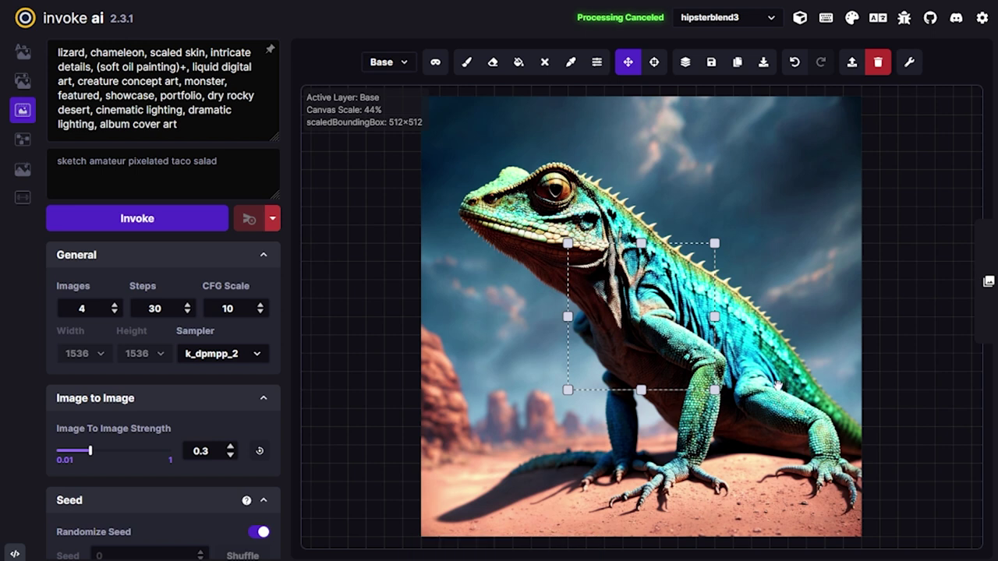
pyautogui.moveTo(697, 390); pyautogui.dragTo(754, 536)
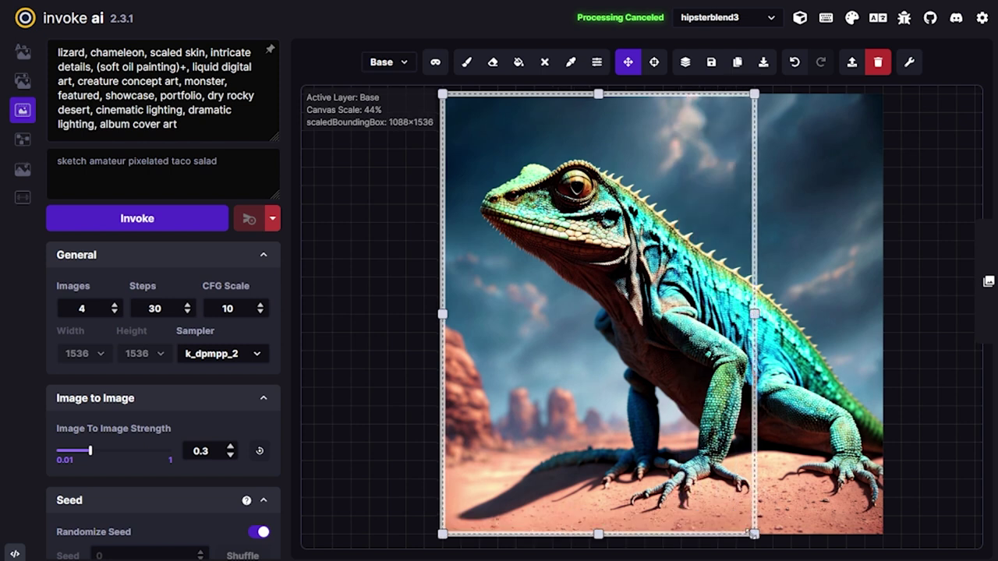
pyautogui.moveTo(441, 316); pyautogui.dragTo(364, 330)
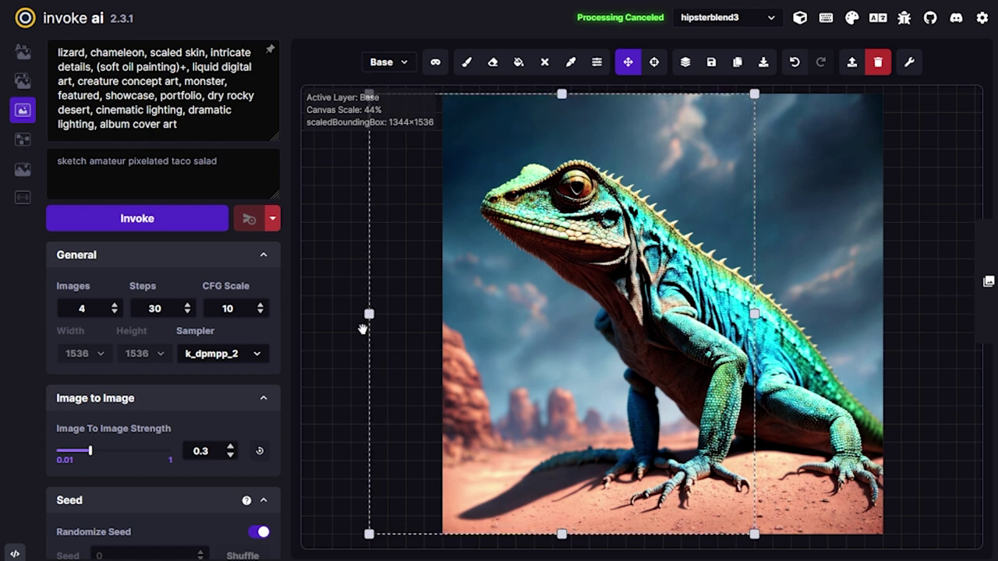
# Outpaint the empty strip in front of the lizard, setting Strength to 0.76, cancelling the remaining iterations and accepting the first result.
pyautogui.click(180, 218)
pyautogui.click(272, 219)
pyautogui.click(257, 245)
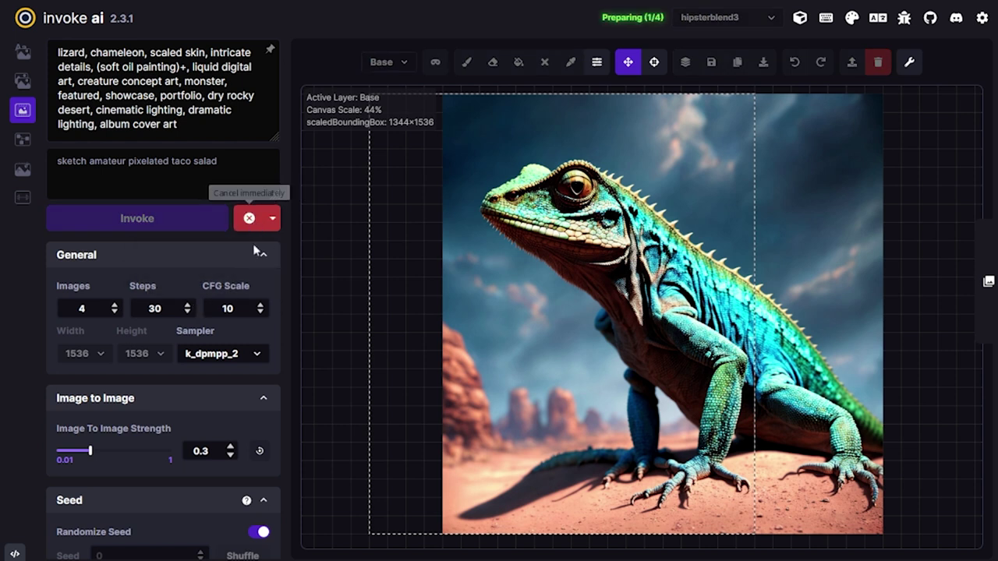
pyautogui.moveTo(91, 450); pyautogui.dragTo(143, 451)
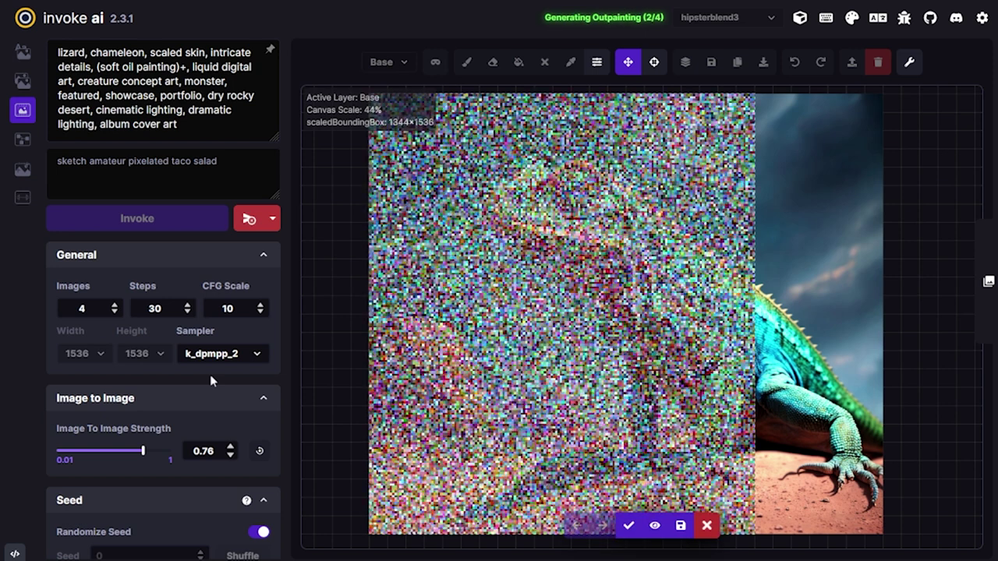
pyautogui.hotkey('shift', 'x')
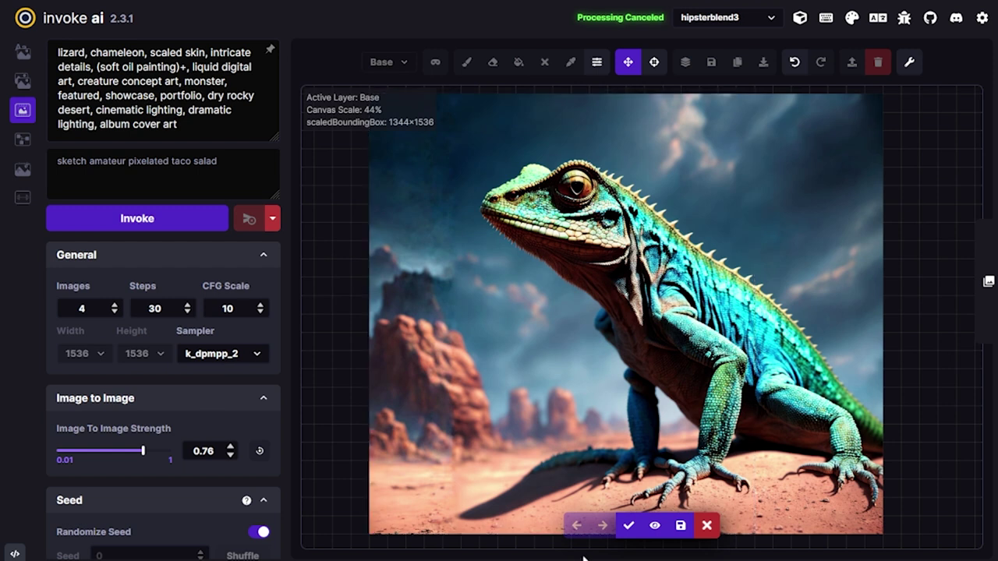
pyautogui.click(629, 526)
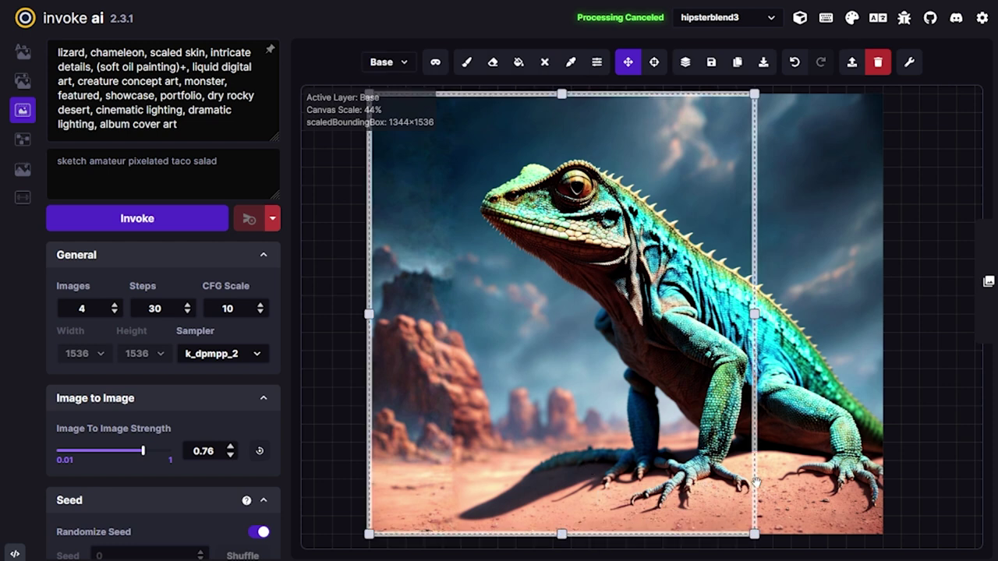
# Move the bounding box past the image edge behind the lizard's tail, outpaint that strip with Images at 1, and accept the result.
pyautogui.moveTo(756, 482); pyautogui.dragTo(947, 489)
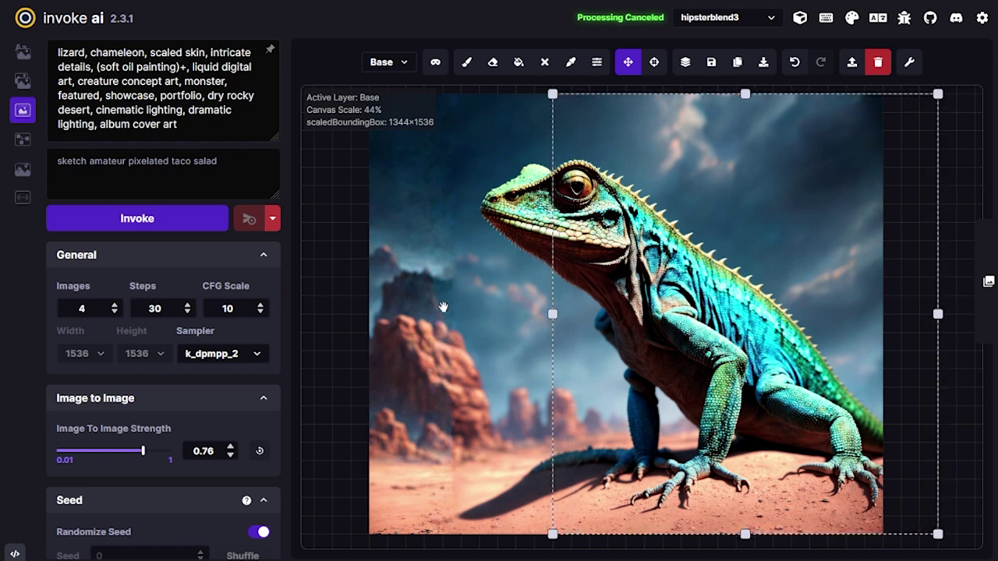
pyautogui.click(216, 220)
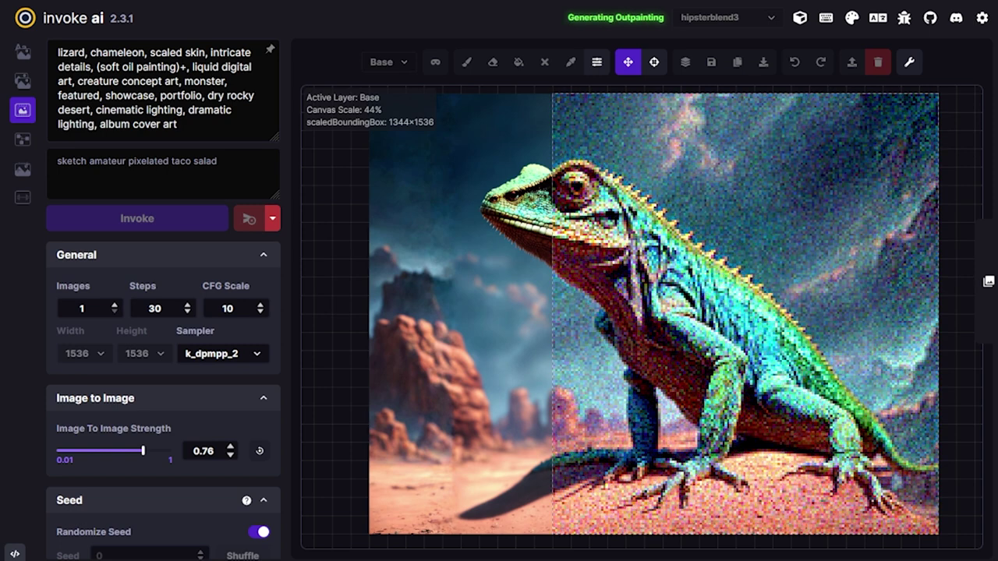
pyautogui.click(628, 526)
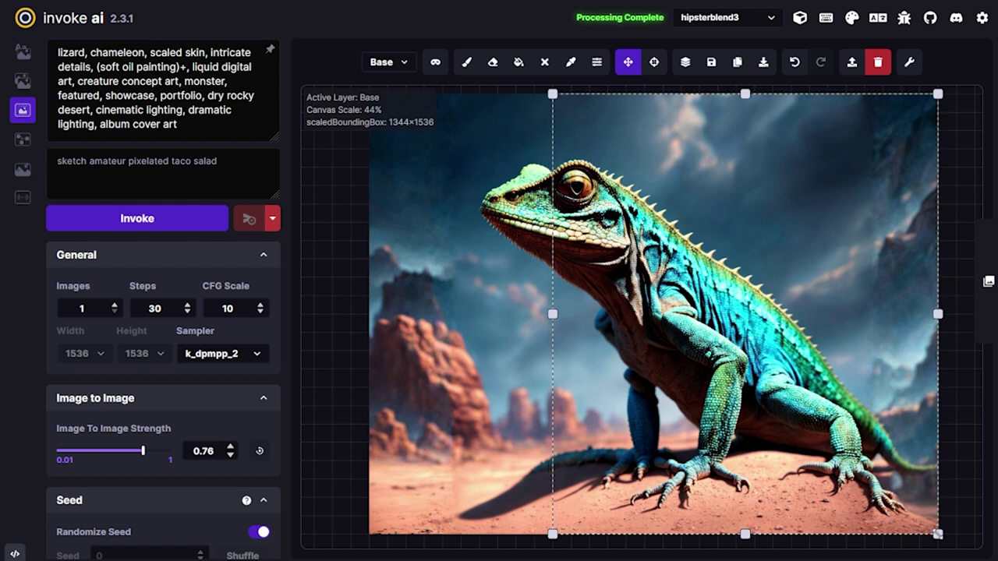
# Resize the bounding box to 768×896 around the sky behind the lizard's back and paint an inpainting mask over the clouds with a larger brush.
pyautogui.moveTo(939, 534); pyautogui.dragTo(772, 352)
pyautogui.moveTo(712, 353); pyautogui.dragTo(870, 358)
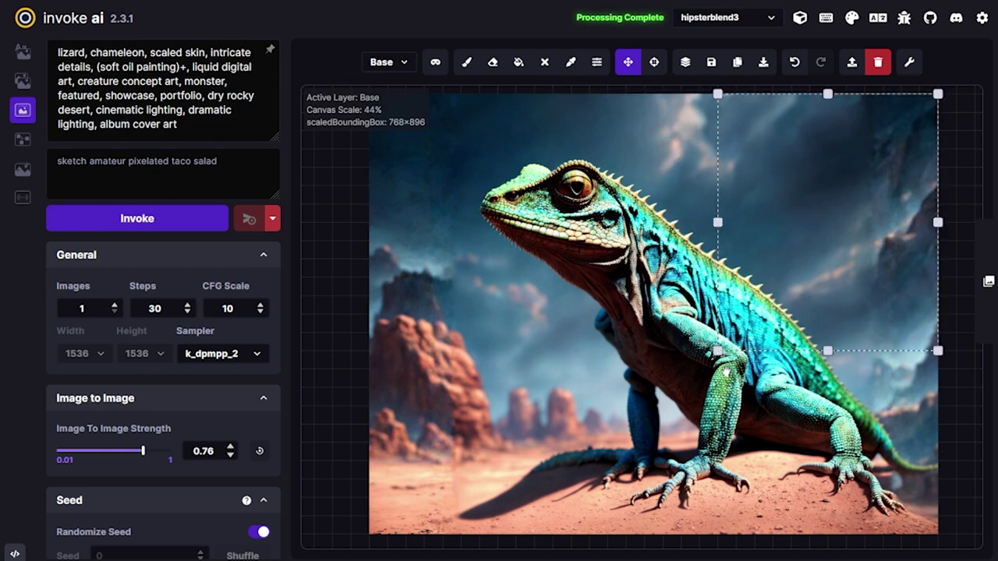
pyautogui.click(467, 62)
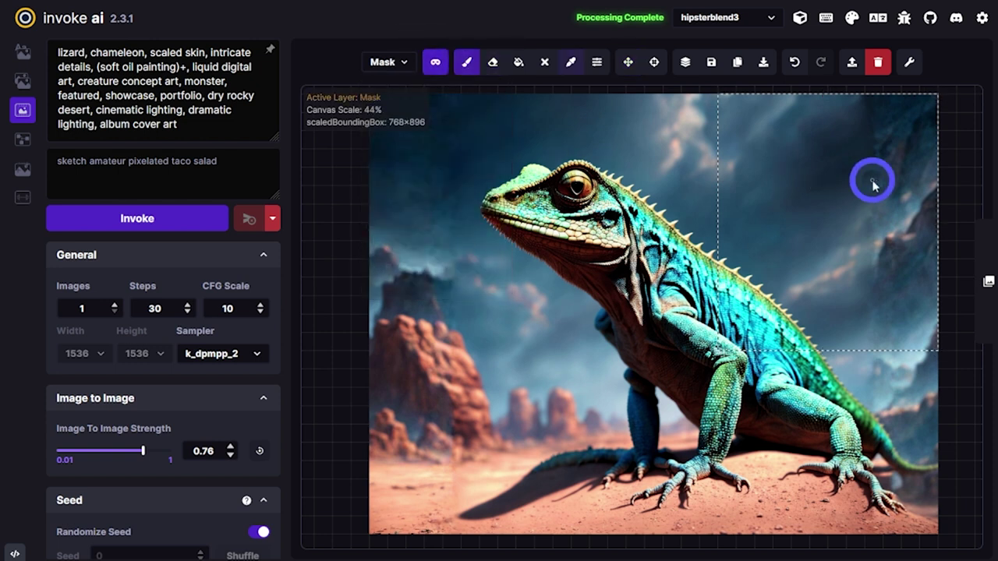
pyautogui.press('c')
pyautogui.press('q')
pyautogui.press('q')
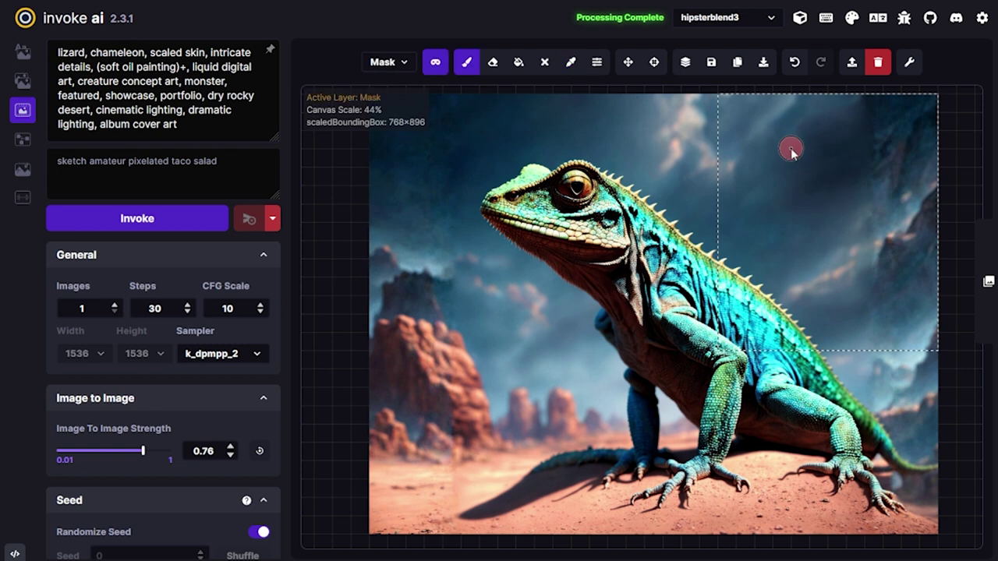
pyautogui.moveTo(780, 156)
pyautogui.mouseDown()
pyautogui.moveTo(801, 143)
pyautogui.moveTo(825, 168)
pyautogui.moveTo(807, 240)
pyautogui.moveTo(829, 267)
pyautogui.moveTo(862, 282)
pyautogui.mouseUp()
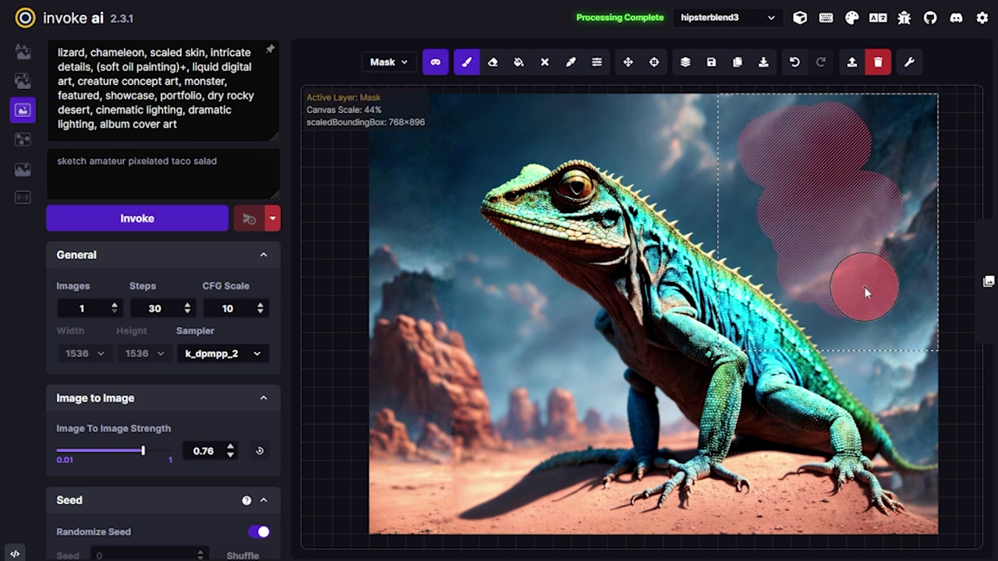
pyautogui.press('v')
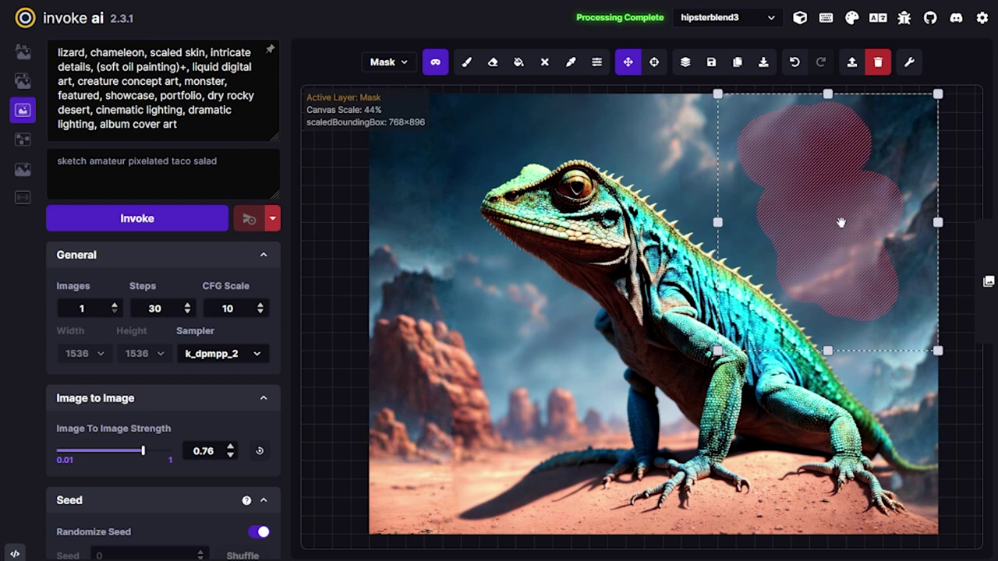
# Replace "lizard, chameleon, scaled skin" in the prompt with "dark rain clouds, thunder lightning".
pyautogui.doubleClick(86, 52)
pyautogui.moveTo(85, 52); pyautogui.dragTo(199, 49)
pyautogui.press('BackSpace')
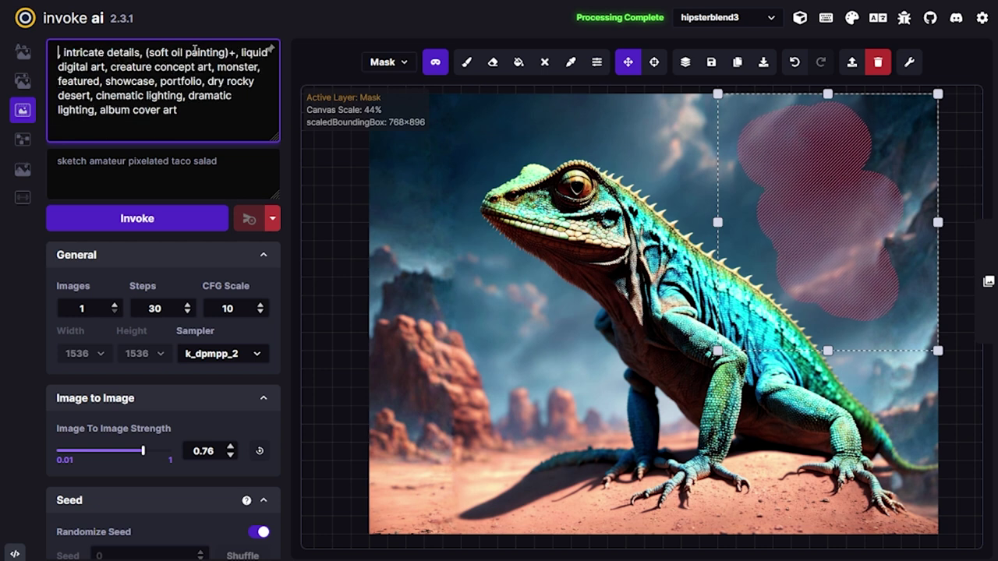
pyautogui.write('dark rain clouds, th')
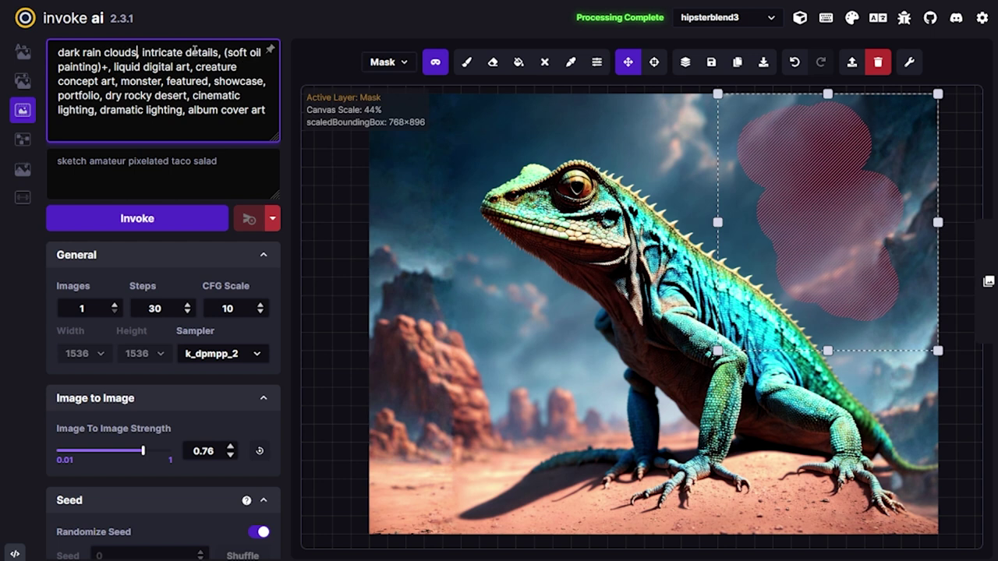
pyautogui.write('under')
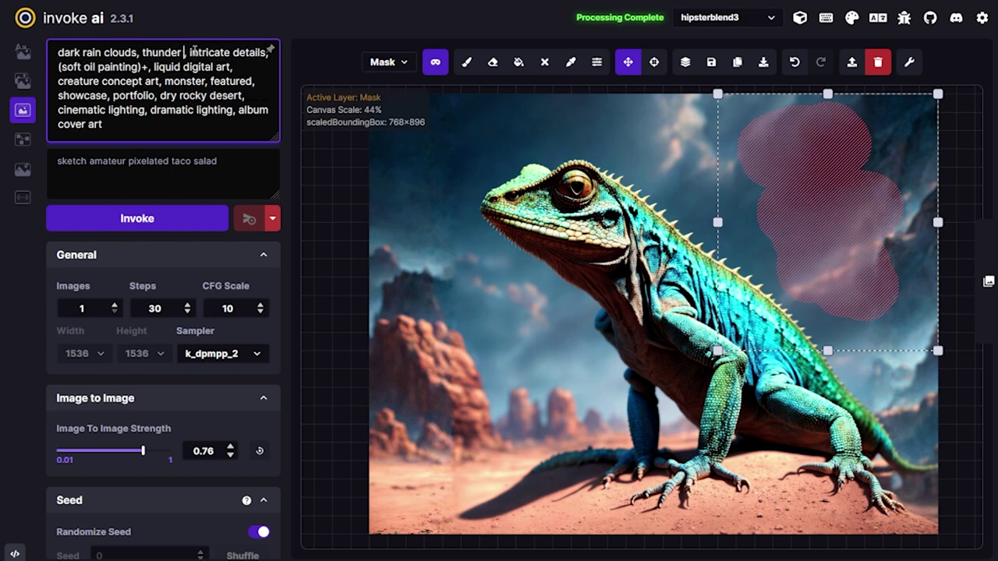
pyautogui.write(' lightning,')
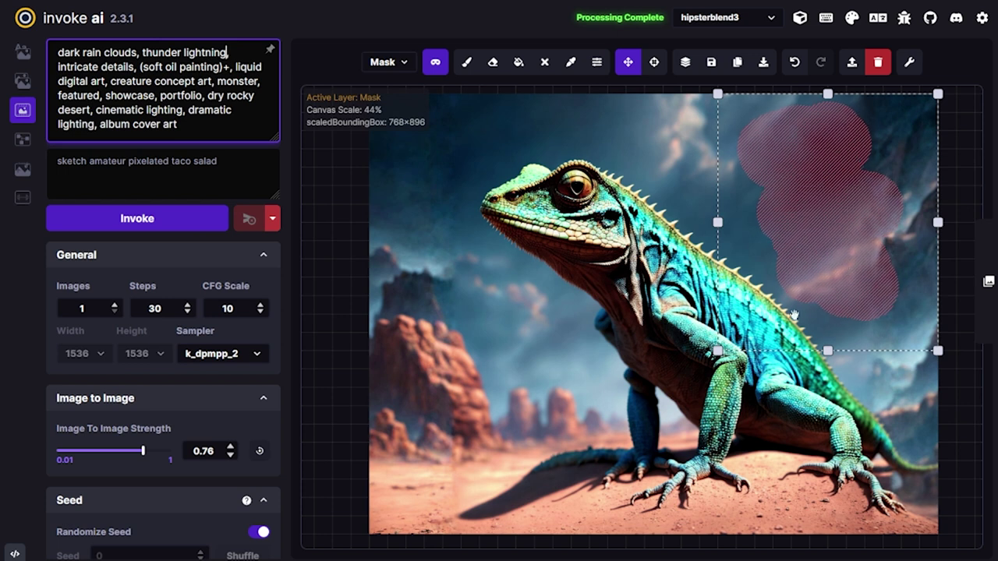
# Reduce the bounding box to 768×832, inpaint the masked sky with the storm prompt, and accept the result.
pyautogui.moveTo(717, 351); pyautogui.dragTo(719, 333)
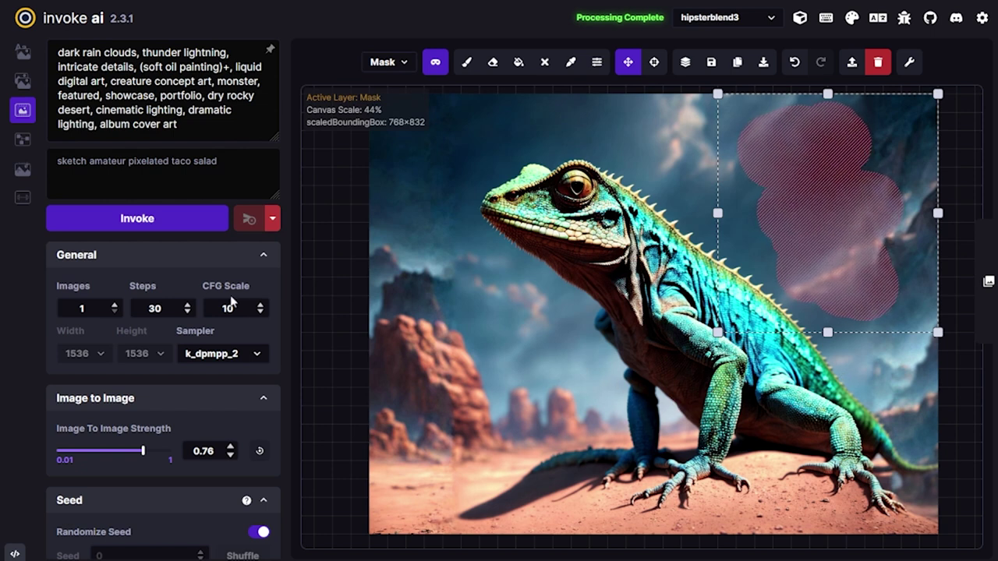
pyautogui.click(172, 224)
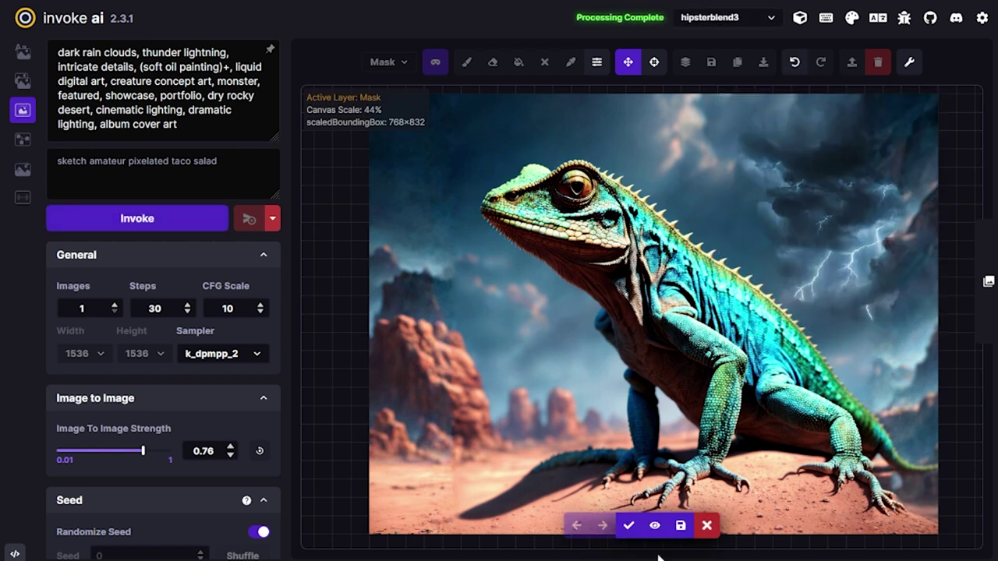
pyautogui.click(629, 526)
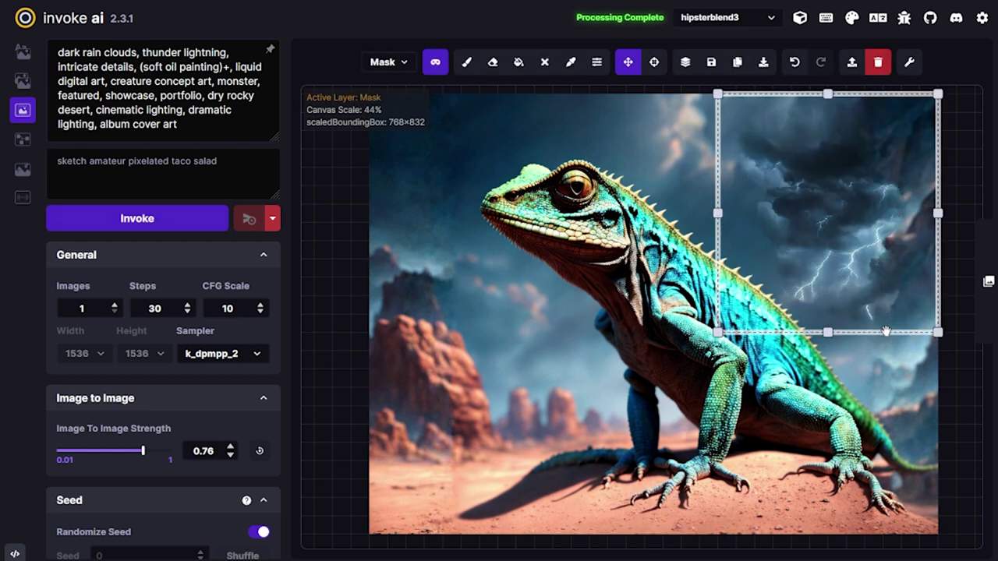
# Move the bounding box over the sky directly above the lizard's back, aligned with the image's upper edge.
pyautogui.moveTo(887, 330); pyautogui.dragTo(794, 328)
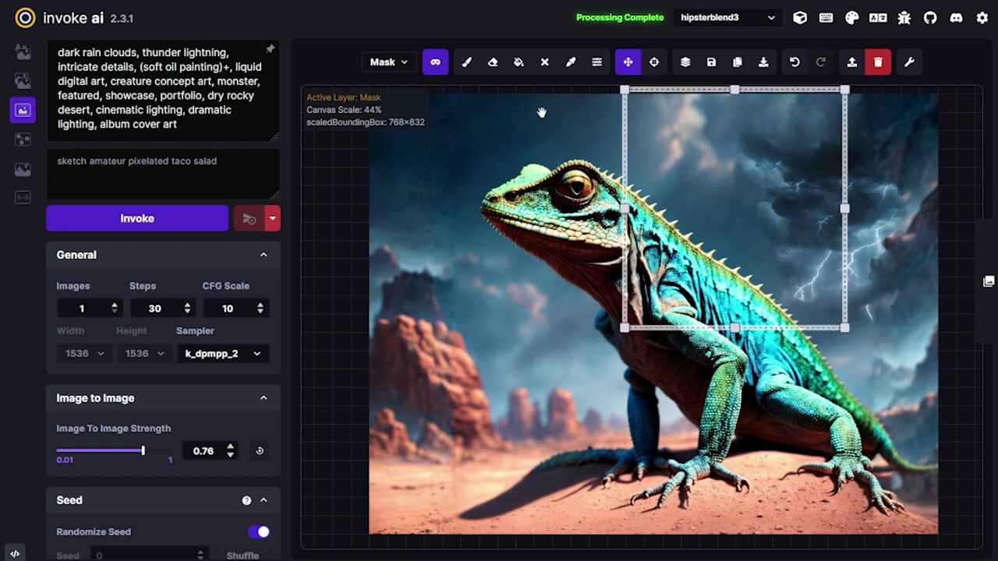
pyautogui.click(466, 61)
pyautogui.press('v')
pyautogui.click(909, 61)
pyautogui.moveTo(751, 328)
pyautogui.mouseDown()
pyautogui.moveTo(663, 365)
pyautogui.moveTo(739, 326)
pyautogui.moveTo(756, 327)
pyautogui.moveTo(673, 323)
pyautogui.moveTo(765, 324)
pyautogui.mouseUp()
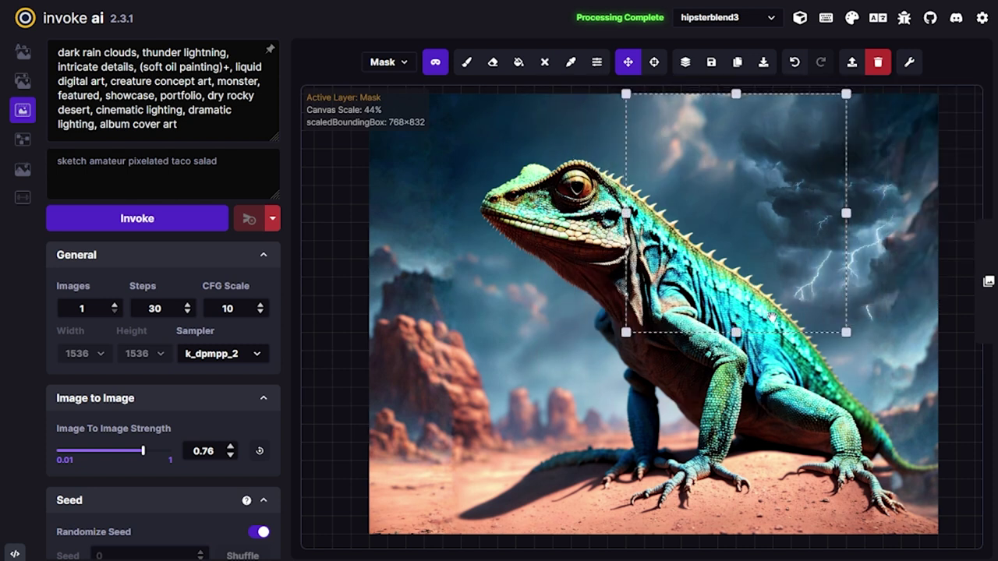
# Mask the bright clouds above the lizard's back, inpaint them with the storm prompt, and accept the result.
pyautogui.click(466, 62)
pyautogui.moveTo(754, 224)
pyautogui.mouseDown()
pyautogui.moveTo(763, 236)
pyautogui.moveTo(672, 170)
pyautogui.moveTo(704, 193)
pyautogui.moveTo(666, 152)
pyautogui.moveTo(662, 130)
pyautogui.moveTo(761, 129)
pyautogui.moveTo(769, 243)
pyautogui.mouseUp()
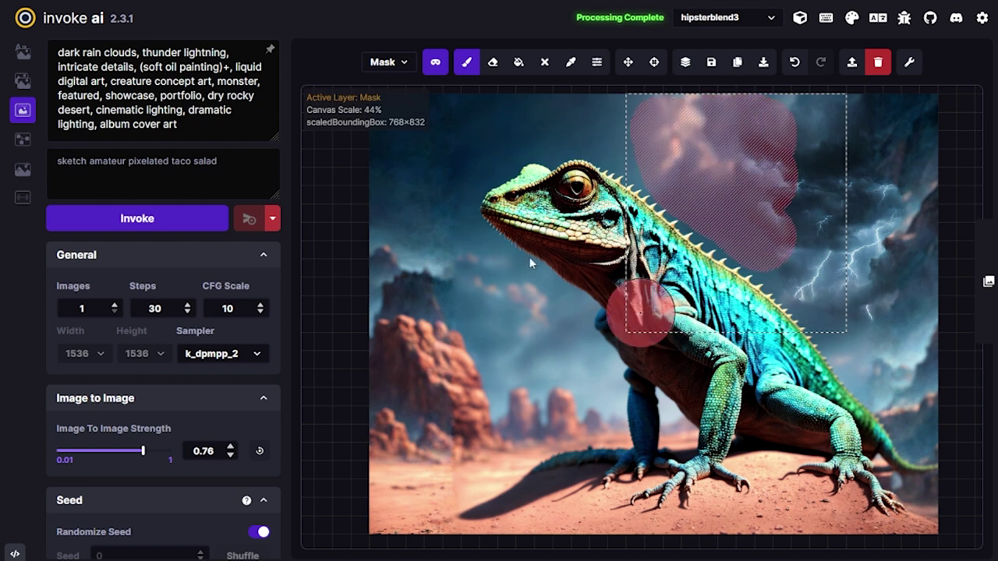
pyautogui.click(156, 218)
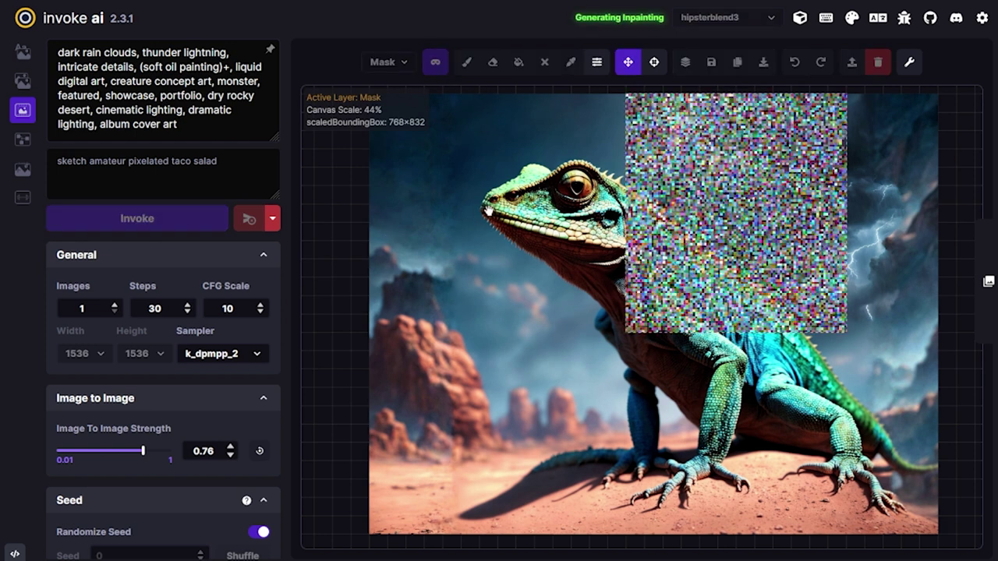
pyautogui.click(694, 535)
# Move the bounding box over the lizard's head, mask the surrounding sky, trim the mask to inside the box, and inpaint it with the storm prompt.
pyautogui.moveTo(795, 328)
pyautogui.mouseDown()
pyautogui.moveTo(635, 312)
pyautogui.moveTo(663, 332)
pyautogui.mouseUp()
pyautogui.click(467, 61)
pyautogui.moveTo(544, 127)
pyautogui.mouseDown()
pyautogui.moveTo(475, 151)
pyautogui.moveTo(445, 205)
pyautogui.moveTo(445, 286)
pyautogui.moveTo(558, 320)
pyautogui.moveTo(523, 361)
pyautogui.mouseUp()
pyautogui.press('e')
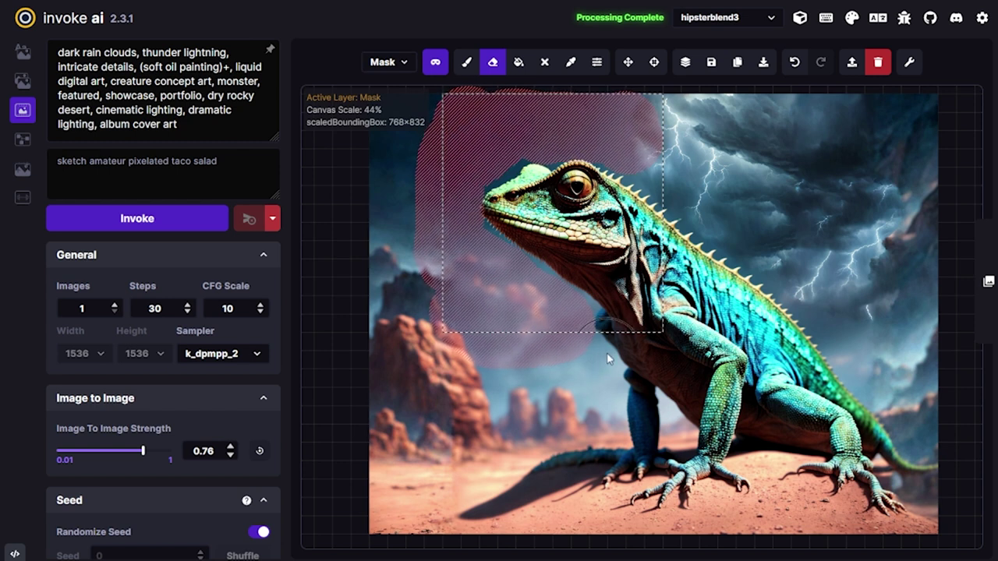
pyautogui.moveTo(464, 350)
pyautogui.mouseDown()
pyautogui.moveTo(431, 324)
pyautogui.moveTo(420, 101)
pyautogui.moveTo(435, 348)
pyautogui.moveTo(569, 363)
pyautogui.moveTo(610, 354)
pyautogui.moveTo(565, 366)
pyautogui.mouseUp()
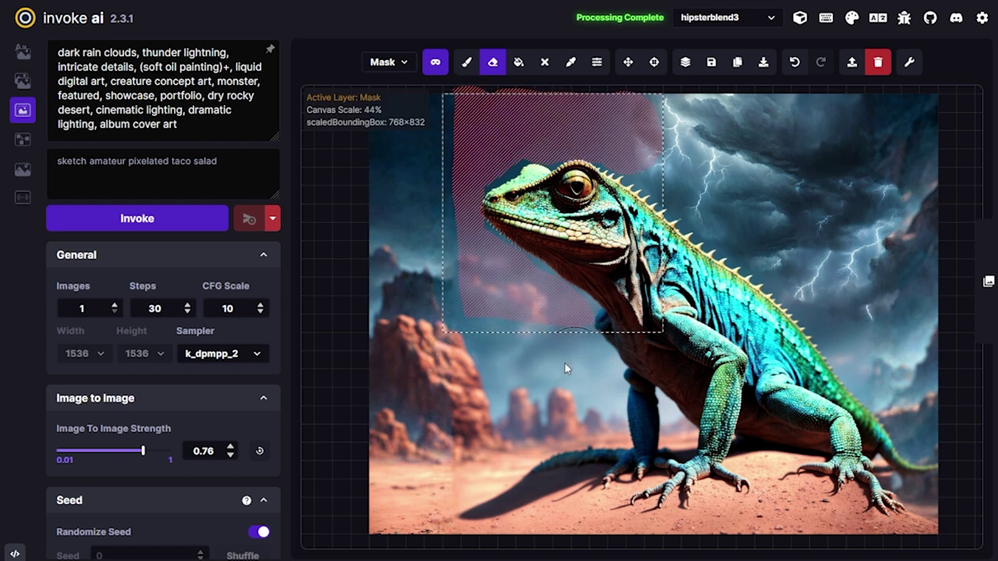
pyautogui.click(125, 221)
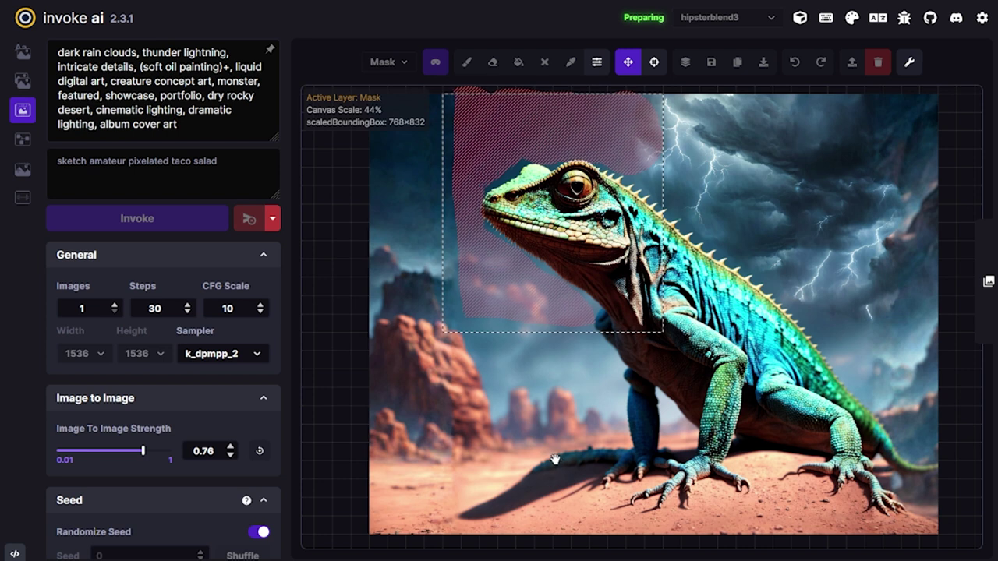
# Move the bounding box to the image's upper-left corner, mask the remaining plain sky there, and inpaint it with the storm prompt.
pyautogui.moveTo(576, 335); pyautogui.dragTo(502, 335)
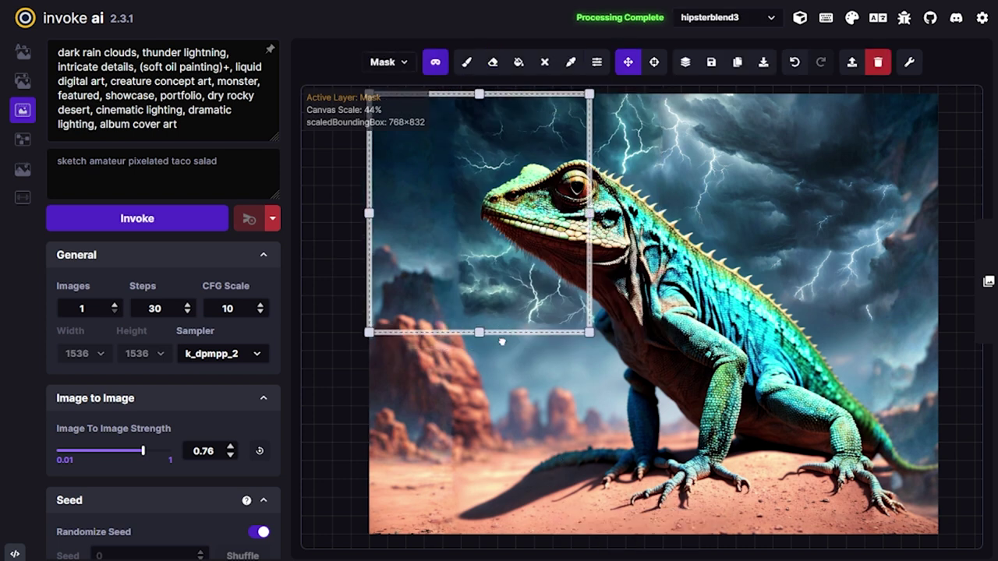
pyautogui.click(468, 62)
pyautogui.moveTo(448, 277)
pyautogui.mouseDown()
pyautogui.moveTo(423, 178)
pyautogui.moveTo(433, 210)
pyautogui.moveTo(435, 138)
pyautogui.moveTo(408, 268)
pyautogui.moveTo(425, 202)
pyautogui.moveTo(433, 290)
pyautogui.mouseUp()
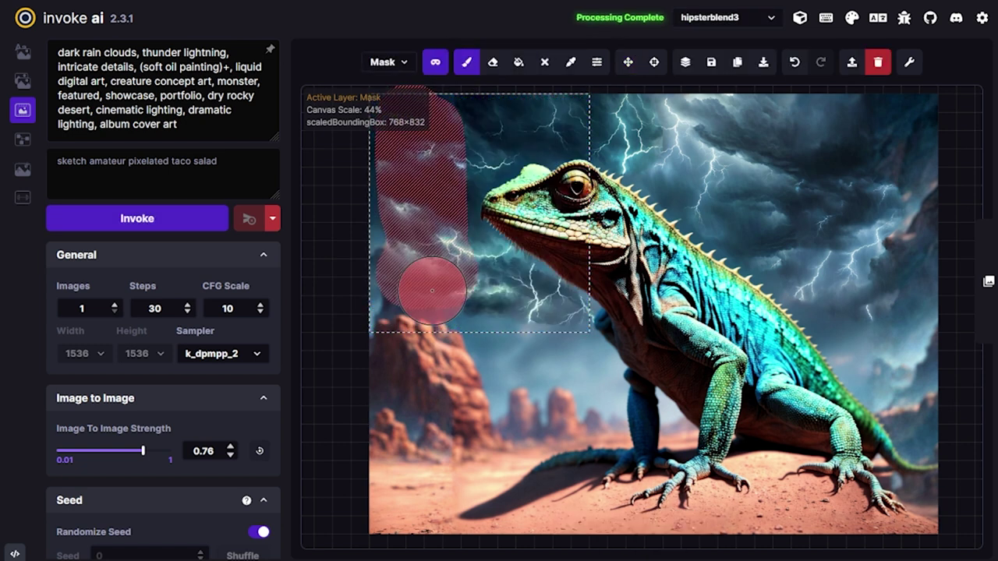
# Move the bounding box down over the red rock formations and add "desert mountains, utah, plateau," to the start of the prompt.
pyautogui.press('v')
pyautogui.moveTo(546, 348); pyautogui.dragTo(546, 512)
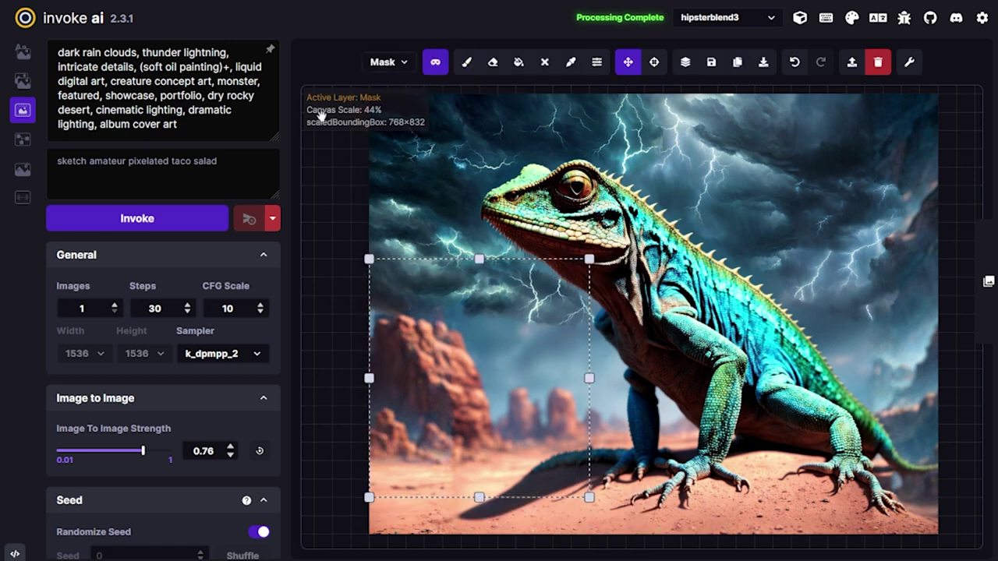
pyautogui.click(57, 53)
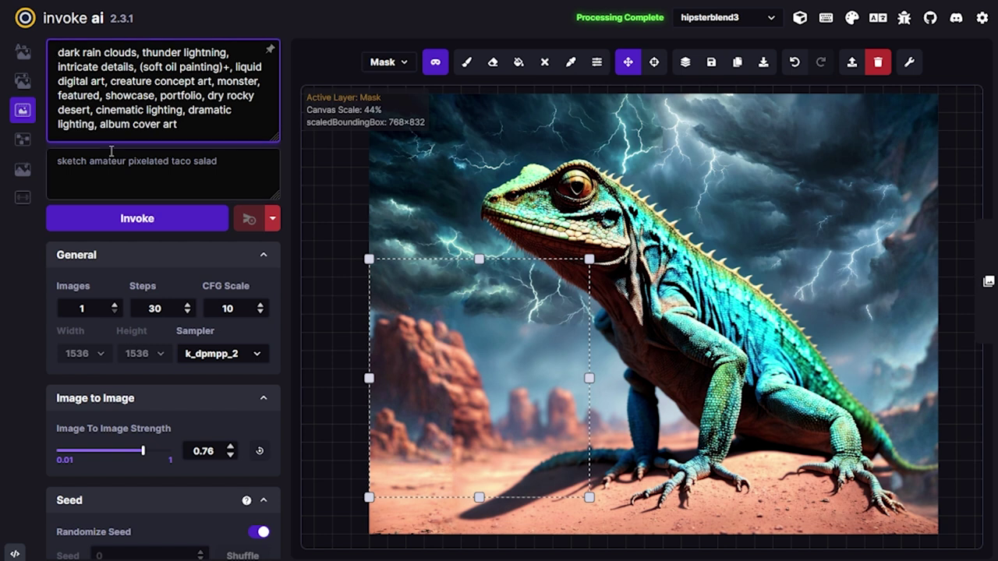
pyautogui.write('desert mountains, utah,')
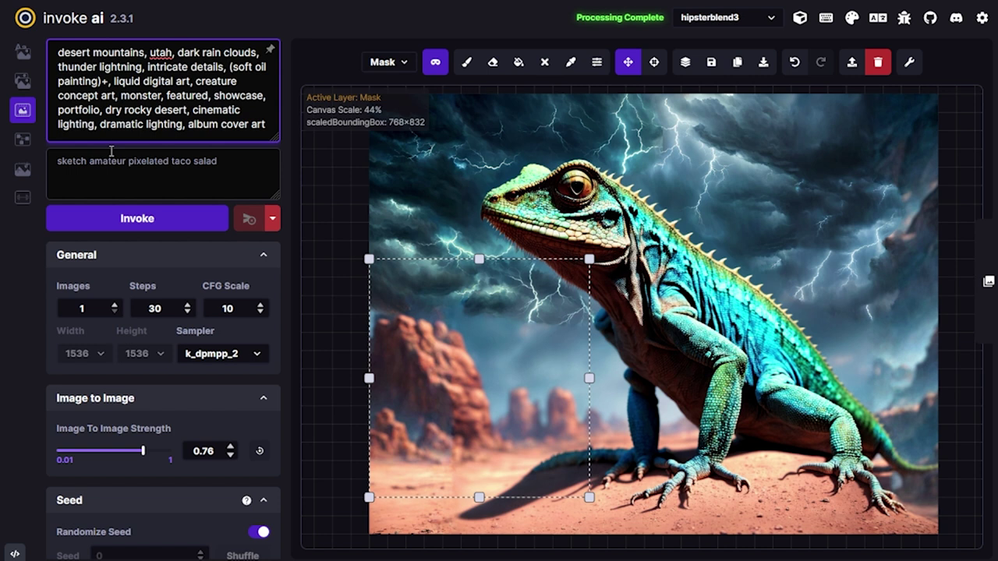
pyautogui.write(' plateau')
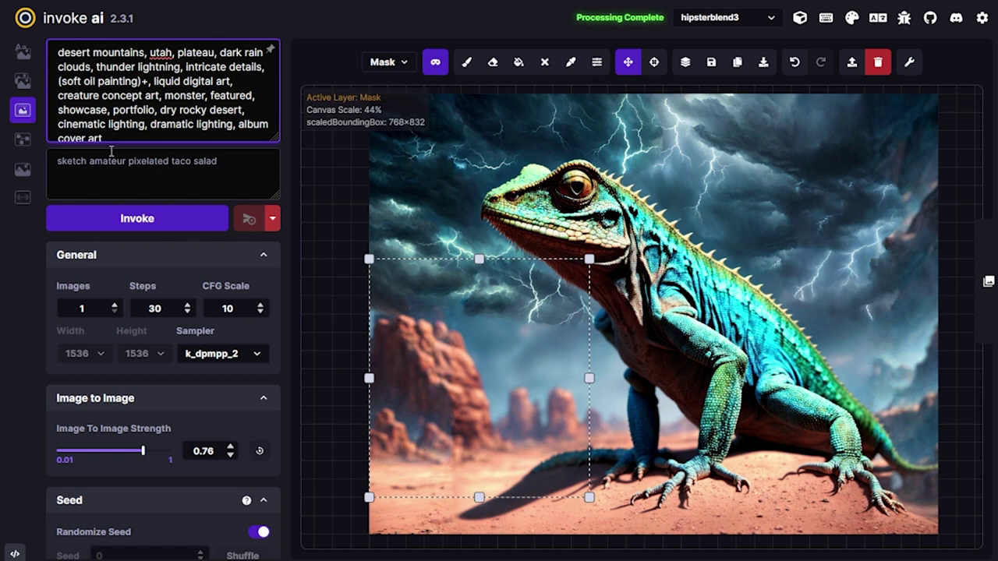
# Mask the rock formations and the sky behind them, inpaint at an Image To Image Strength of 0.62, and accept the result.
pyautogui.click(466, 62)
pyautogui.moveTo(392, 334)
pyautogui.mouseDown()
pyautogui.moveTo(501, 362)
pyautogui.moveTo(548, 361)
pyautogui.moveTo(539, 403)
pyautogui.moveTo(524, 399)
pyautogui.moveTo(526, 429)
pyautogui.moveTo(472, 405)
pyautogui.moveTo(437, 417)
pyautogui.moveTo(414, 366)
pyautogui.moveTo(406, 374)
pyautogui.moveTo(439, 479)
pyautogui.mouseUp()
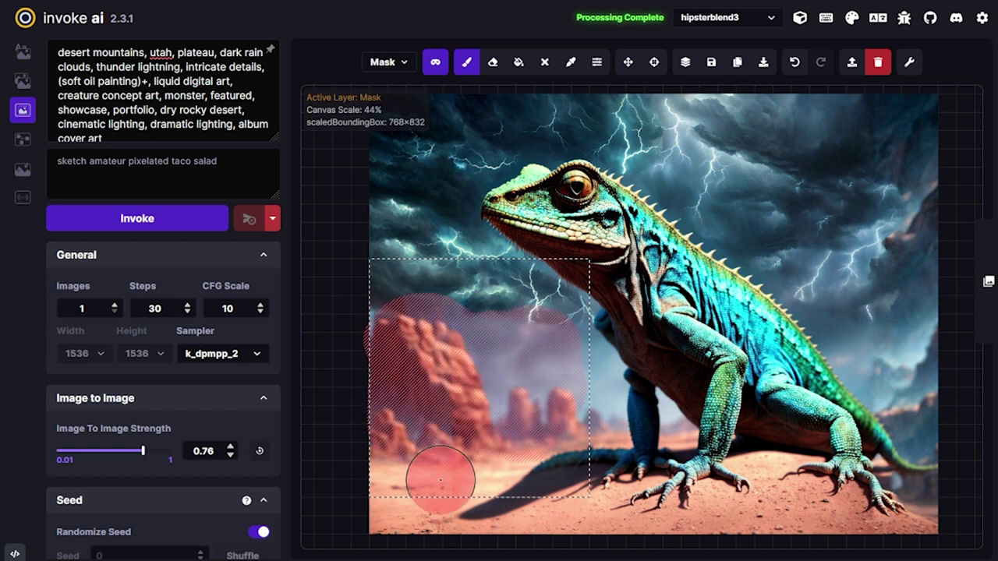
pyautogui.click(126, 453)
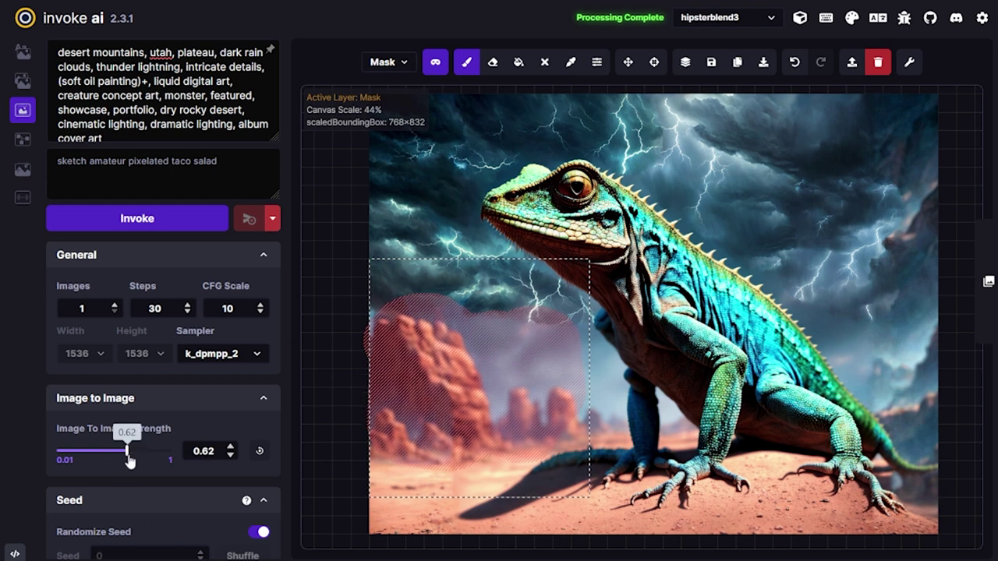
pyautogui.click(172, 224)
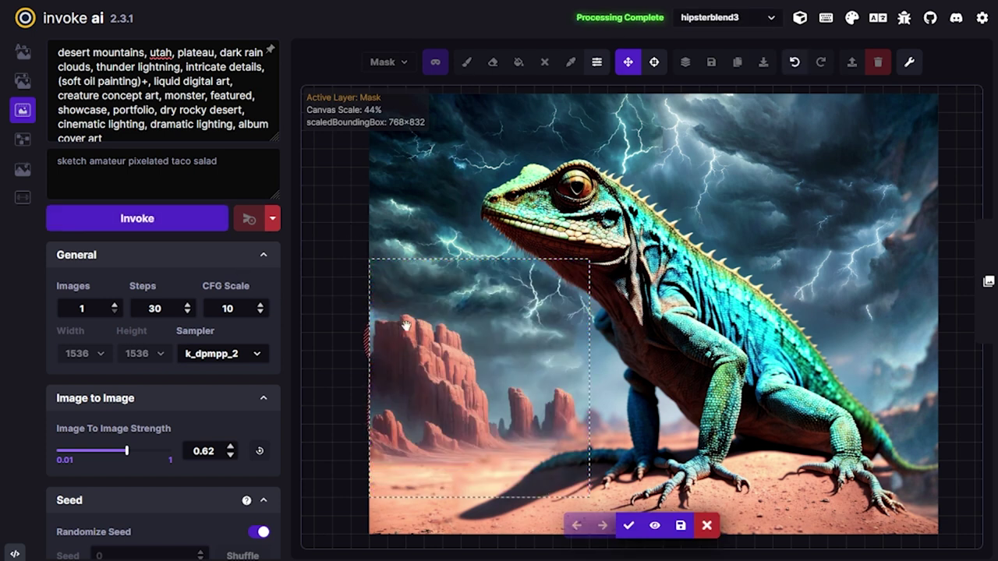
pyautogui.click(628, 526)
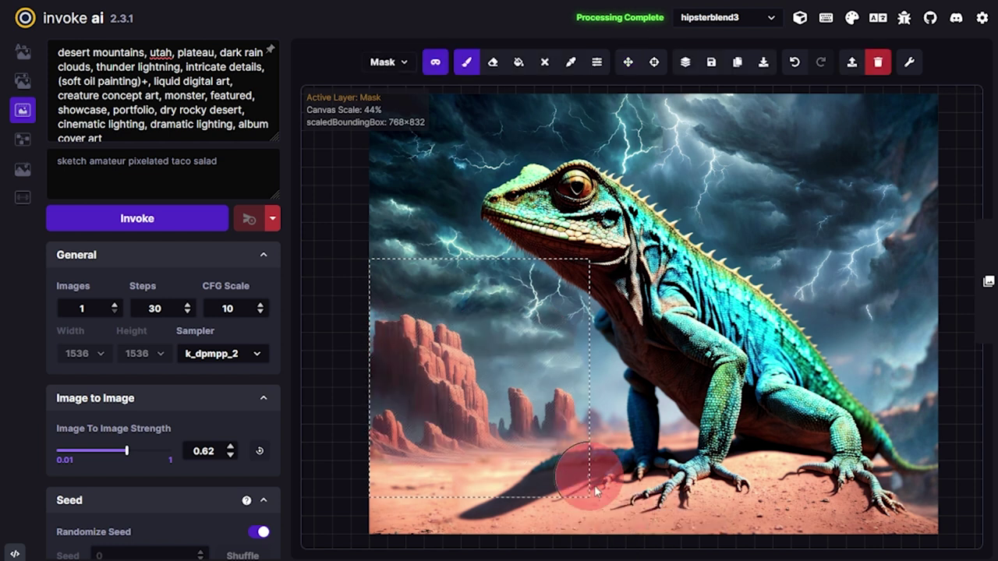
# Move the bounding box to the image's lower-left corner, mask the desert ground and lizard's shadow, inpaint them, and accept the result.
pyautogui.press('v')
pyautogui.moveTo(584, 455)
pyautogui.mouseDown()
pyautogui.moveTo(574, 425)
pyautogui.moveTo(595, 442)
pyautogui.mouseUp()
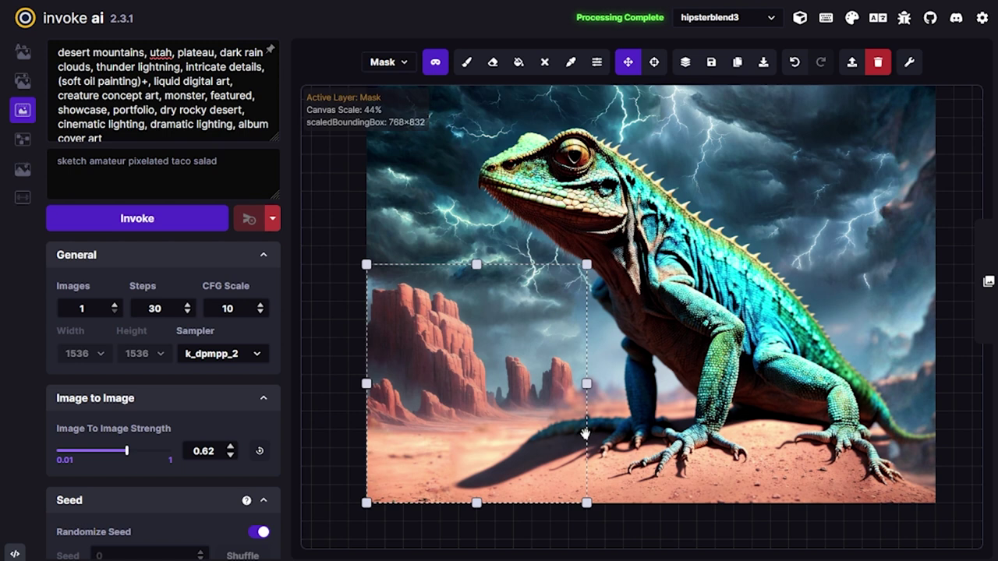
pyautogui.click(466, 62)
pyautogui.moveTo(512, 461)
pyautogui.mouseDown()
pyautogui.moveTo(543, 429)
pyautogui.moveTo(488, 467)
pyautogui.moveTo(383, 471)
pyautogui.mouseUp()
pyautogui.click(160, 220)
pyautogui.click(629, 526)
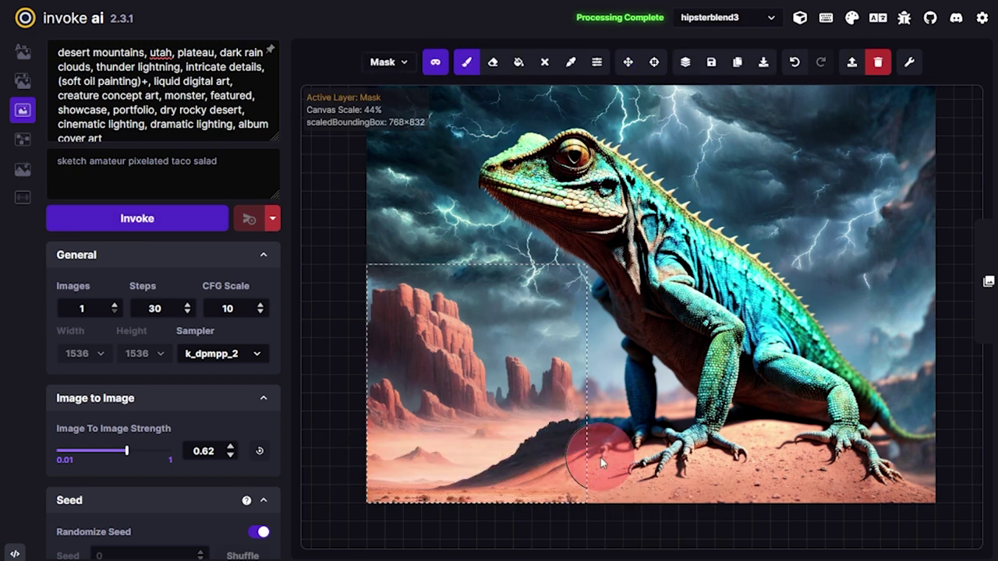
# Move the bounding box over the lizard's head and chest, and add "lizard in front of" to the start of the prompt.
pyautogui.press('v')
pyautogui.moveTo(591, 440); pyautogui.dragTo(719, 441)
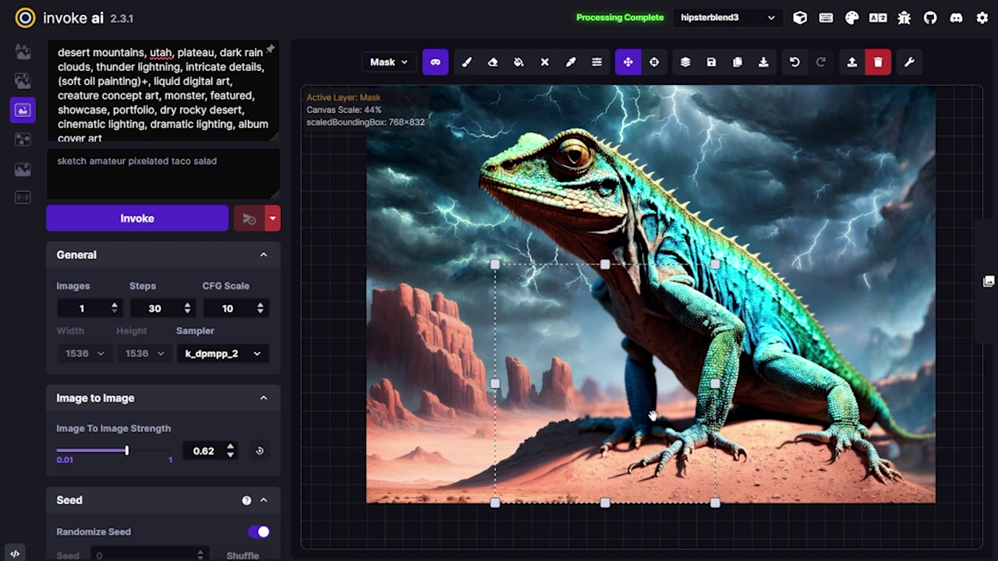
pyautogui.moveTo(705, 323); pyautogui.dragTo(698, 212)
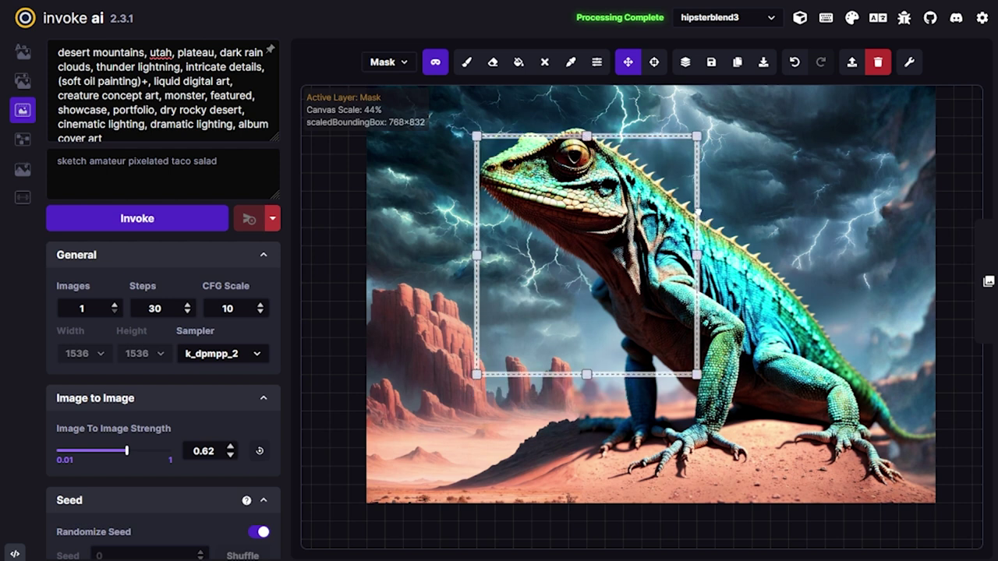
pyautogui.click(54, 51)
pyautogui.write('lizard in front of')
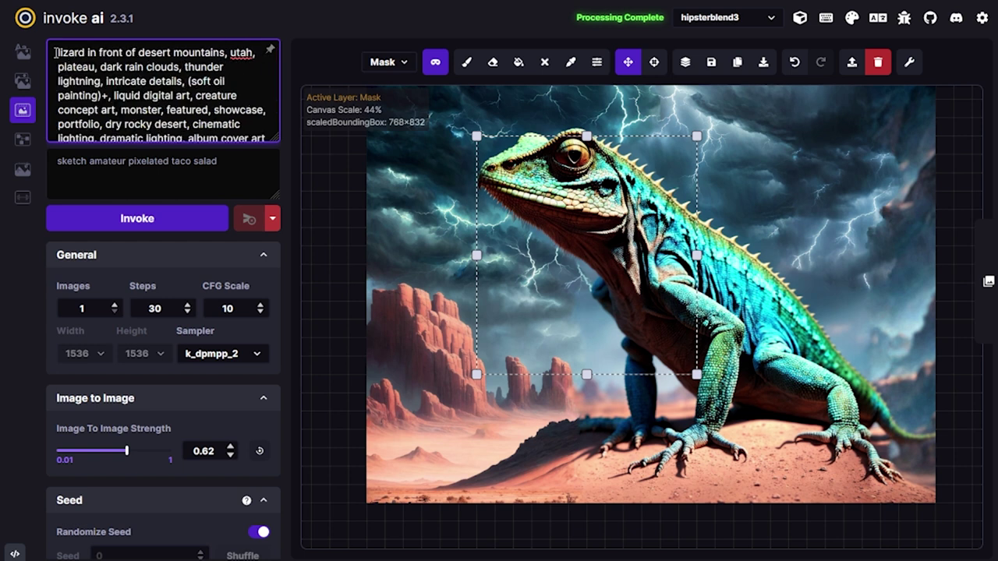
# Mask the sky beneath the lizard's chin and chest, trim the mask's edges, inpaint it, and accept the result.
pyautogui.click(466, 62)
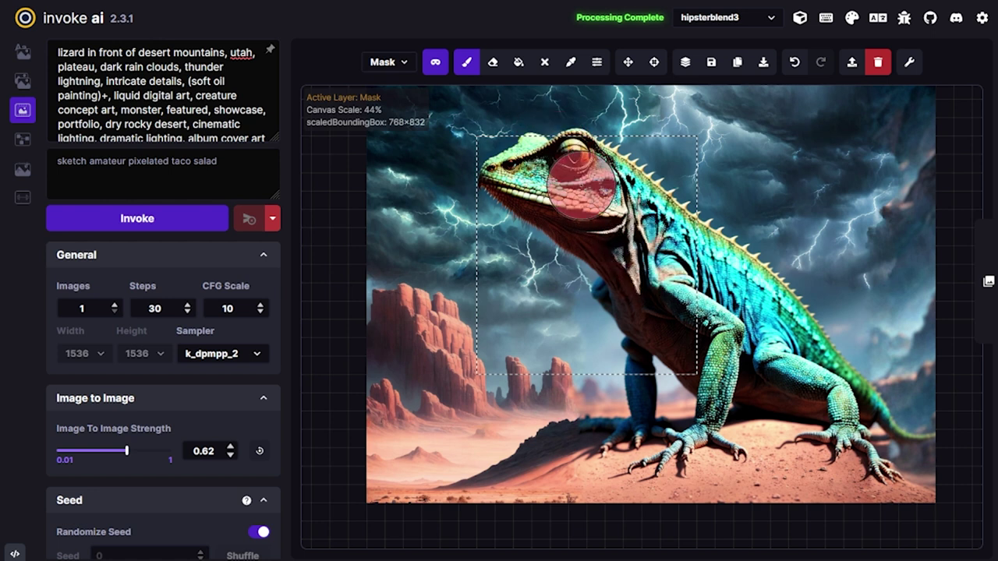
pyautogui.click(546, 305)
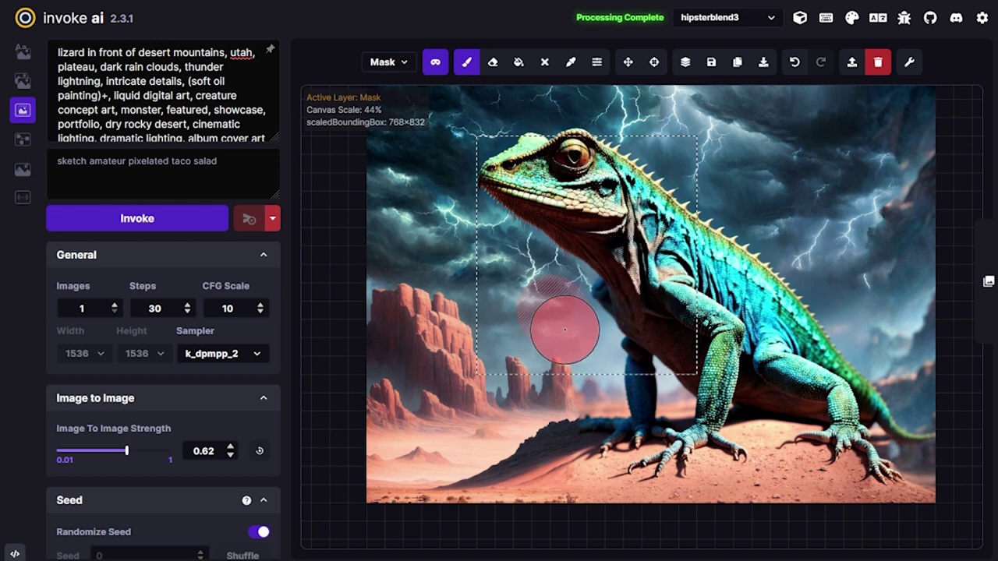
pyautogui.moveTo(582, 344)
pyautogui.mouseDown()
pyautogui.moveTo(551, 282)
pyautogui.moveTo(566, 287)
pyautogui.moveTo(513, 265)
pyautogui.moveTo(514, 250)
pyautogui.moveTo(488, 229)
pyautogui.moveTo(552, 281)
pyautogui.moveTo(585, 353)
pyautogui.moveTo(577, 338)
pyautogui.moveTo(518, 331)
pyautogui.moveTo(513, 351)
pyautogui.moveTo(503, 274)
pyautogui.mouseUp()
pyautogui.press('e')
pyautogui.moveTo(467, 372)
pyautogui.mouseDown()
pyautogui.moveTo(580, 388)
pyautogui.moveTo(592, 396)
pyautogui.moveTo(595, 439)
pyautogui.moveTo(552, 425)
pyautogui.moveTo(575, 403)
pyautogui.moveTo(495, 339)
pyautogui.moveTo(469, 343)
pyautogui.moveTo(448, 199)
pyautogui.moveTo(478, 366)
pyautogui.mouseUp()
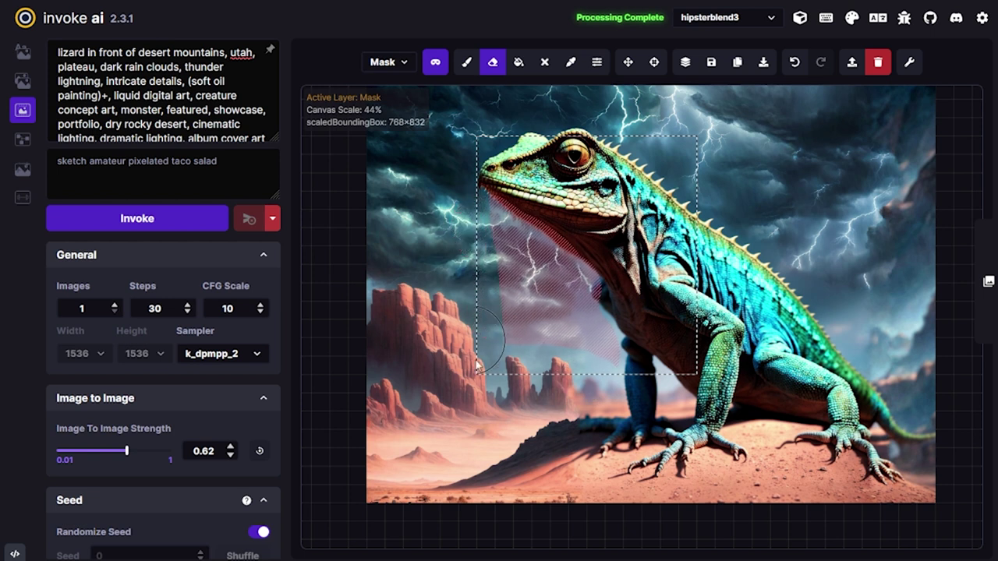
pyautogui.click(188, 221)
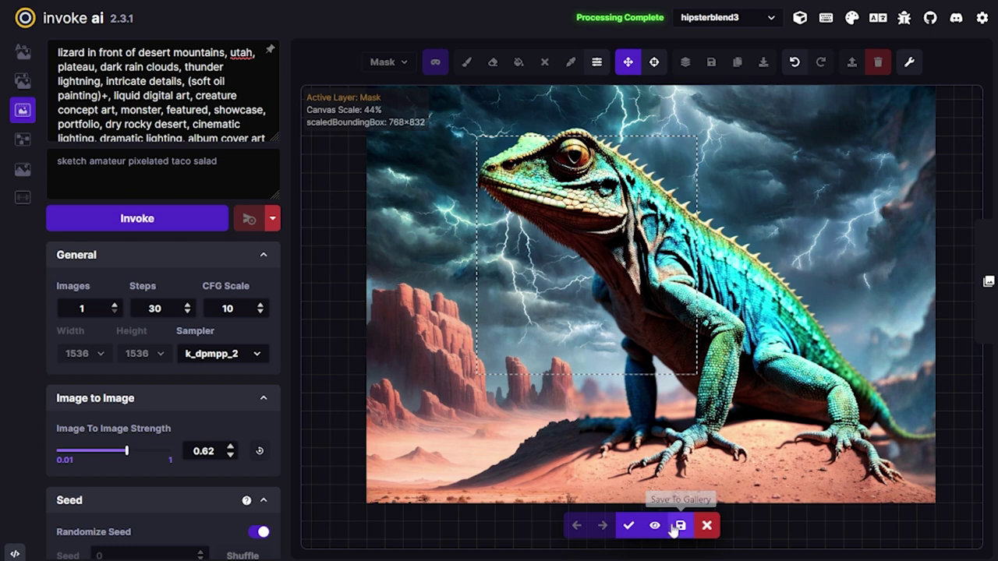
pyautogui.click(629, 525)
# Move the bounding box over the front legs at the image's lower edge, mask the background beside and behind them, inpaint it, and accept the result.
pyautogui.press('v')
pyautogui.moveTo(662, 380); pyautogui.dragTo(679, 511)
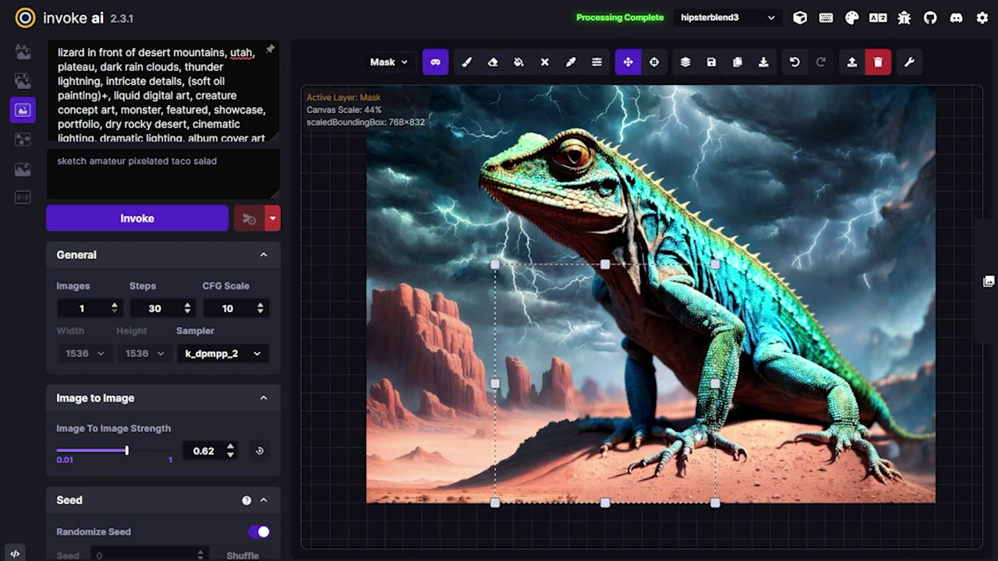
pyautogui.moveTo(724, 356); pyautogui.dragTo(743, 355)
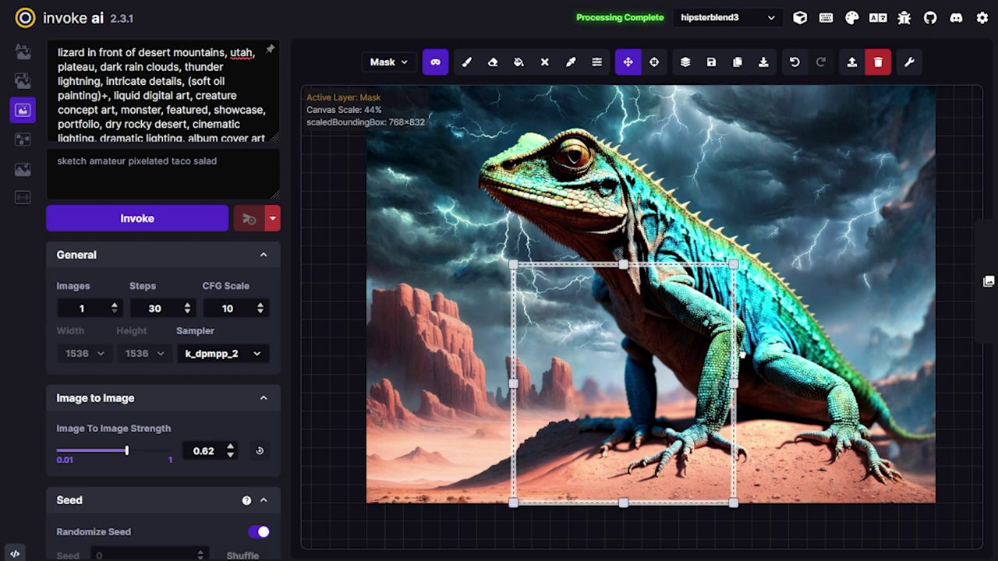
pyautogui.click(466, 61)
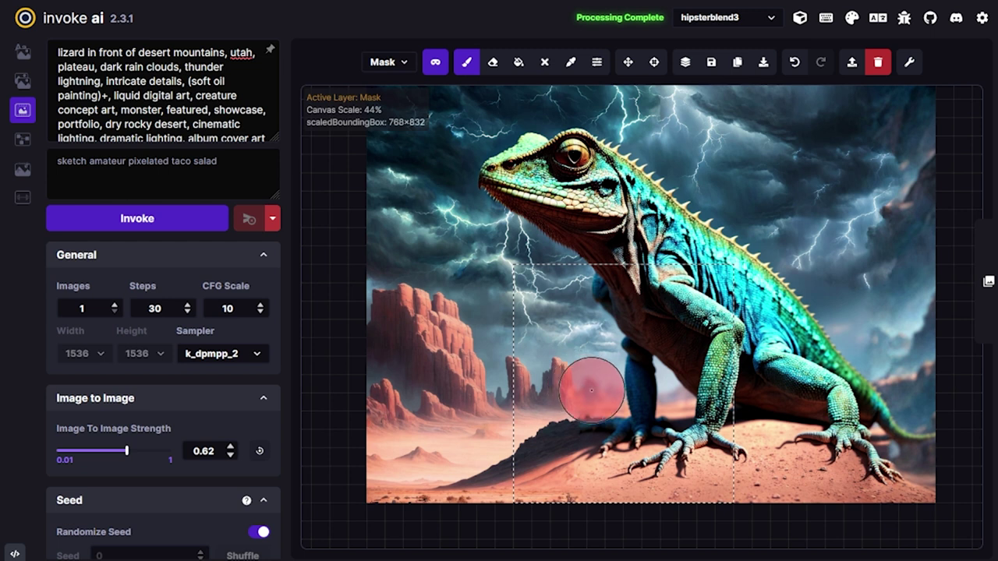
pyautogui.moveTo(597, 386)
pyautogui.mouseDown()
pyautogui.moveTo(586, 338)
pyautogui.moveTo(670, 409)
pyautogui.moveTo(672, 390)
pyautogui.mouseUp()
pyautogui.click(226, 227)
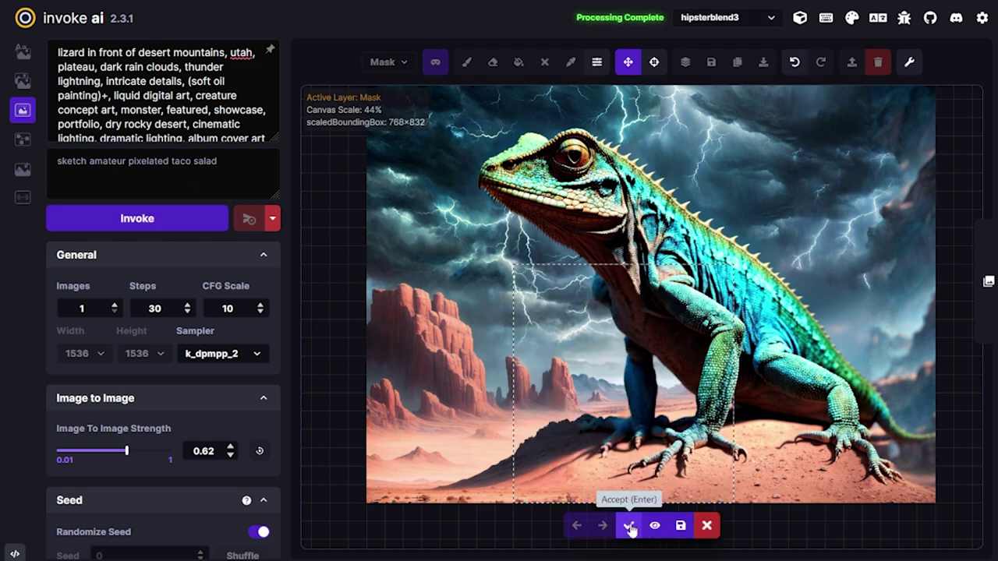
pyautogui.click(628, 526)
# Move the bounding box to the image's right edge, mask the background behind the lizard's back and tail with a smaller brush, inpaint, and accept.
pyautogui.moveTo(741, 432); pyautogui.dragTo(938, 374)
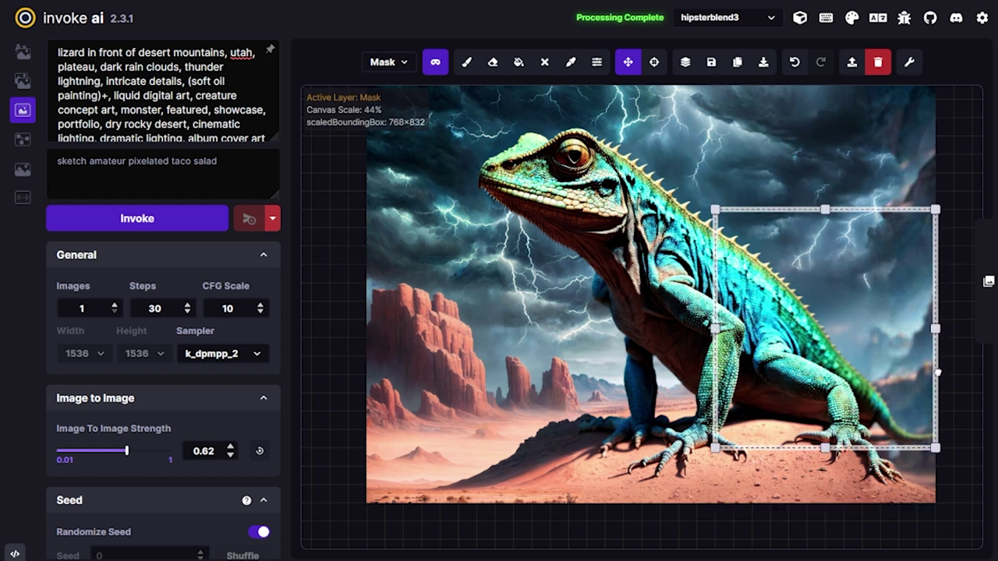
pyautogui.click(466, 61)
pyautogui.press(']')
pyautogui.press(']')
pyautogui.press(']')
pyautogui.press(']')
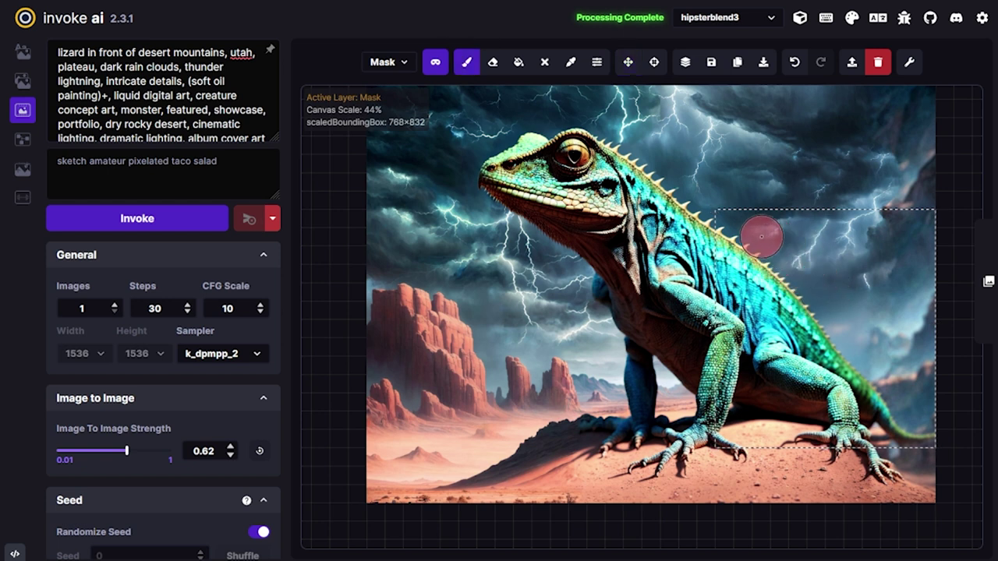
pyautogui.moveTo(771, 247)
pyautogui.mouseDown()
pyautogui.moveTo(866, 369)
pyautogui.moveTo(850, 302)
pyautogui.moveTo(896, 307)
pyautogui.moveTo(912, 373)
pyautogui.mouseUp()
pyautogui.click(137, 218)
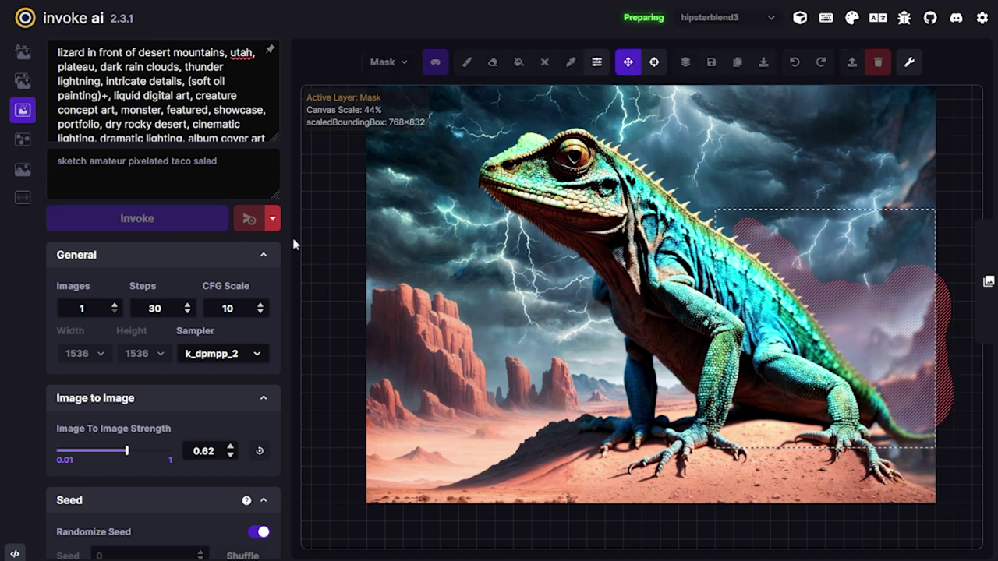
pyautogui.click(630, 526)
# Move the bounding box to the image's lower-right corner, mask the ground below the tail, inpaint it with Images set to 3, and accept a result.
pyautogui.moveTo(941, 361); pyautogui.dragTo(941, 416)
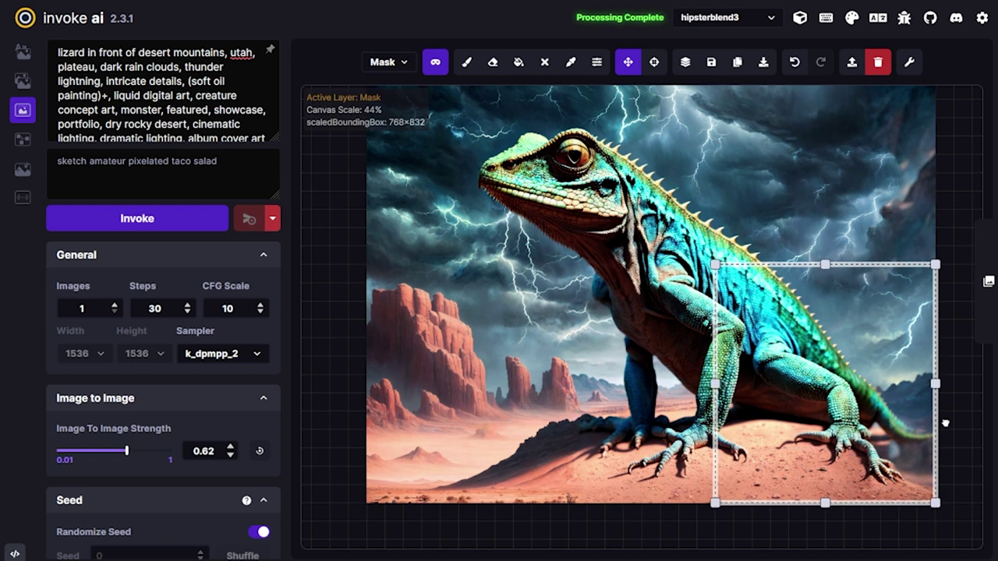
pyautogui.click(468, 63)
pyautogui.moveTo(866, 437)
pyautogui.mouseDown()
pyautogui.moveTo(936, 491)
pyautogui.moveTo(881, 468)
pyautogui.mouseUp()
pyautogui.hotkey('ctrl', 'Return')
pyautogui.click(114, 304)
pyautogui.click(113, 304)
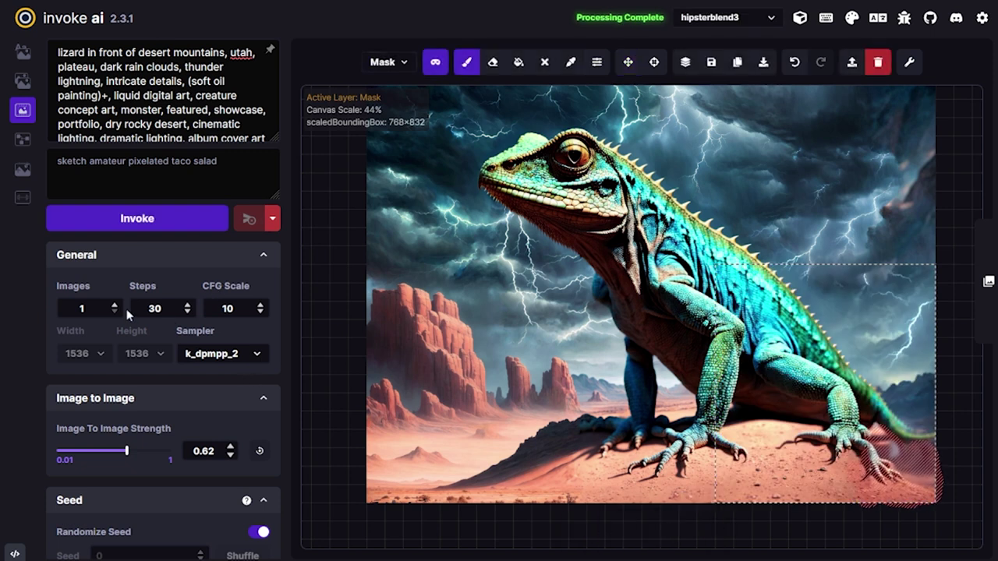
pyautogui.hotkey('ctrl', 'Return')
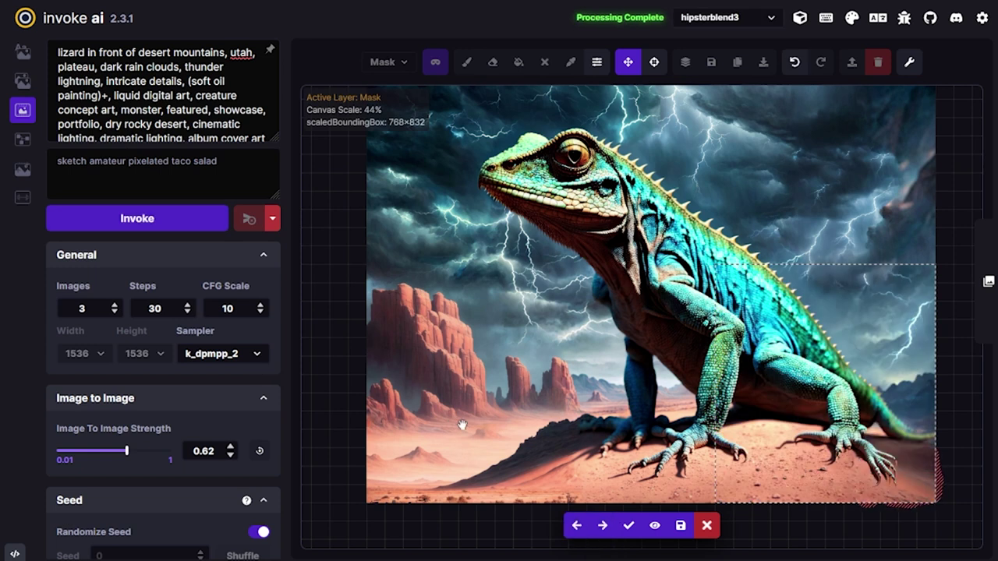
pyautogui.press('Return')
# Shift the bounding box slightly inward from the image's right edge.
pyautogui.press('v')
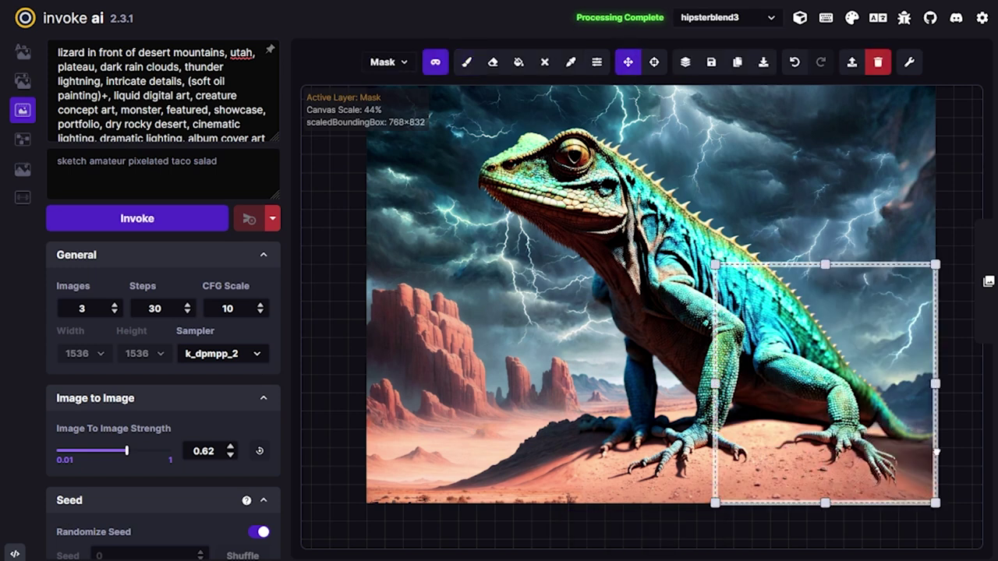
pyautogui.moveTo(937, 452); pyautogui.dragTo(915, 453)
pyautogui.scroll(1, 927, 470)
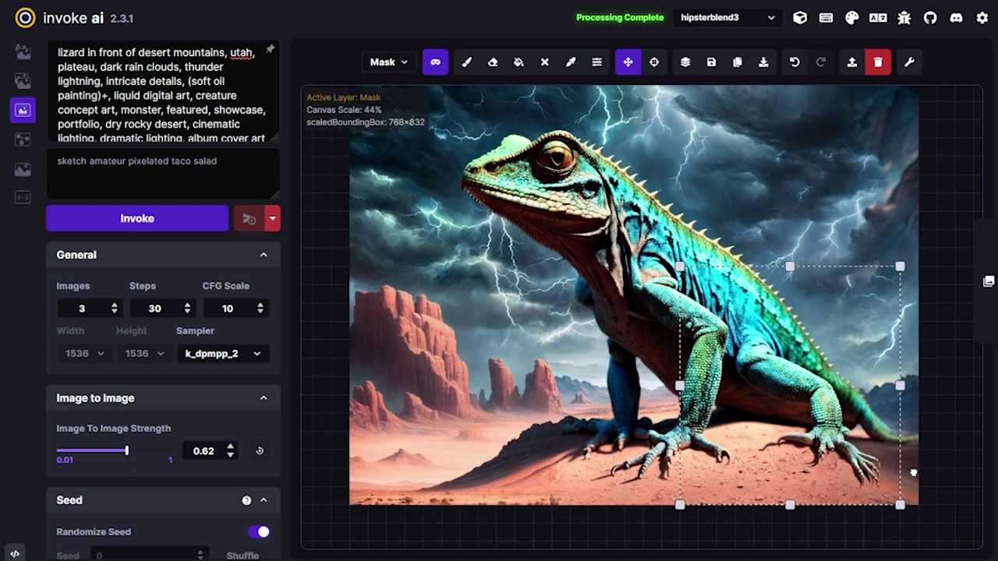
pyautogui.scroll(-1, 929, 471)
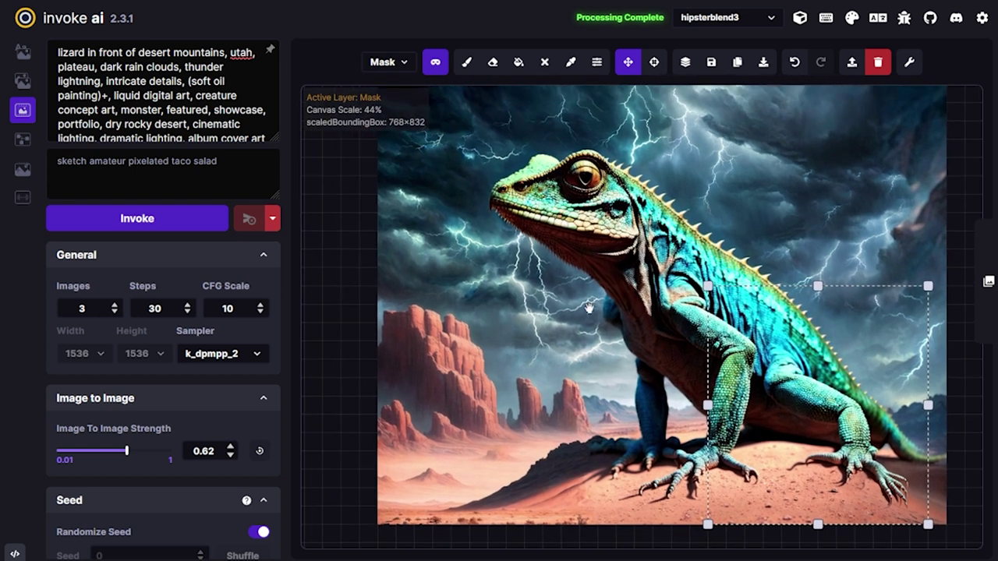
pyautogui.moveTo(713, 380); pyautogui.dragTo(464, 189)
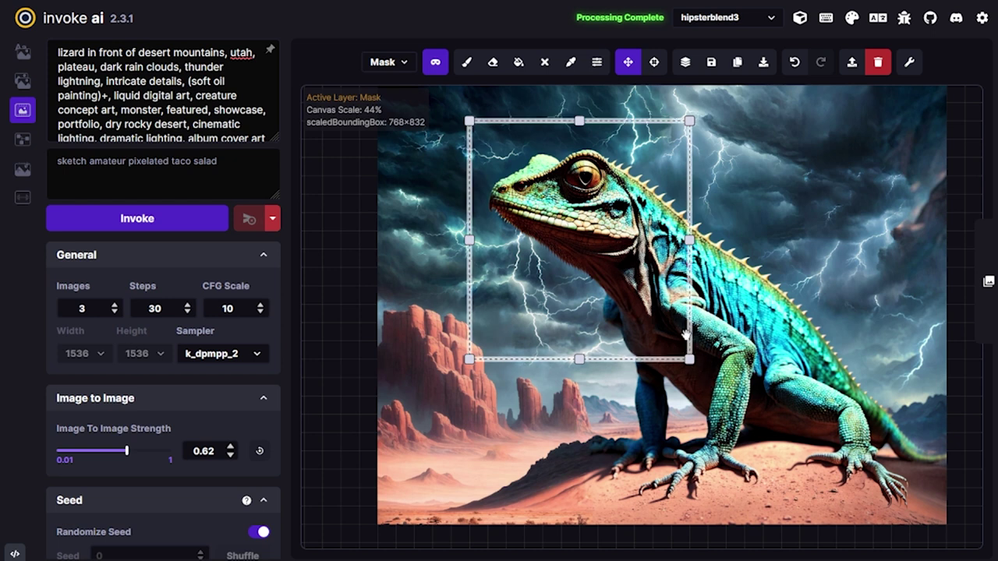
pyautogui.moveTo(698, 344); pyautogui.dragTo(700, 347)
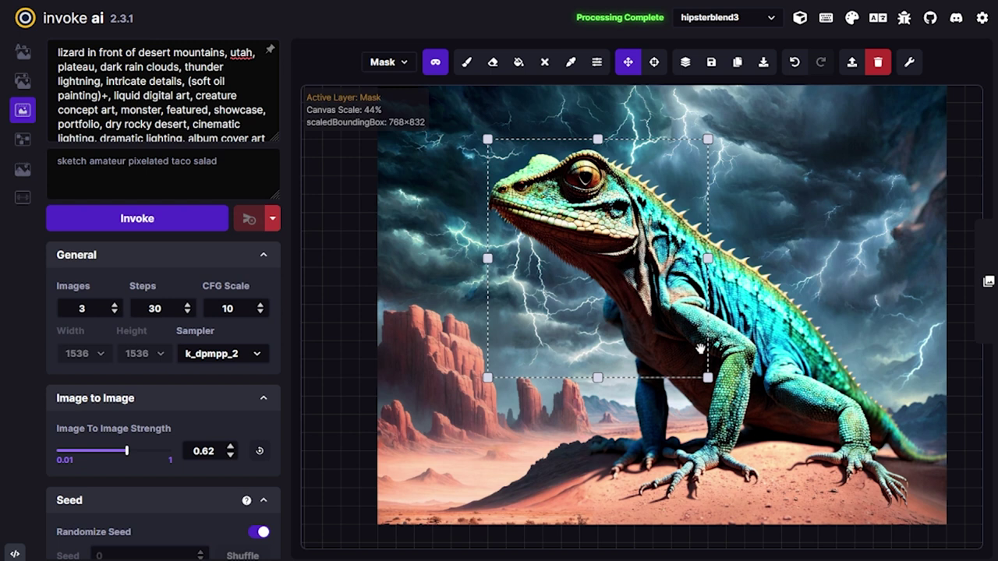
pyautogui.moveTo(713, 337); pyautogui.dragTo(920, 536)
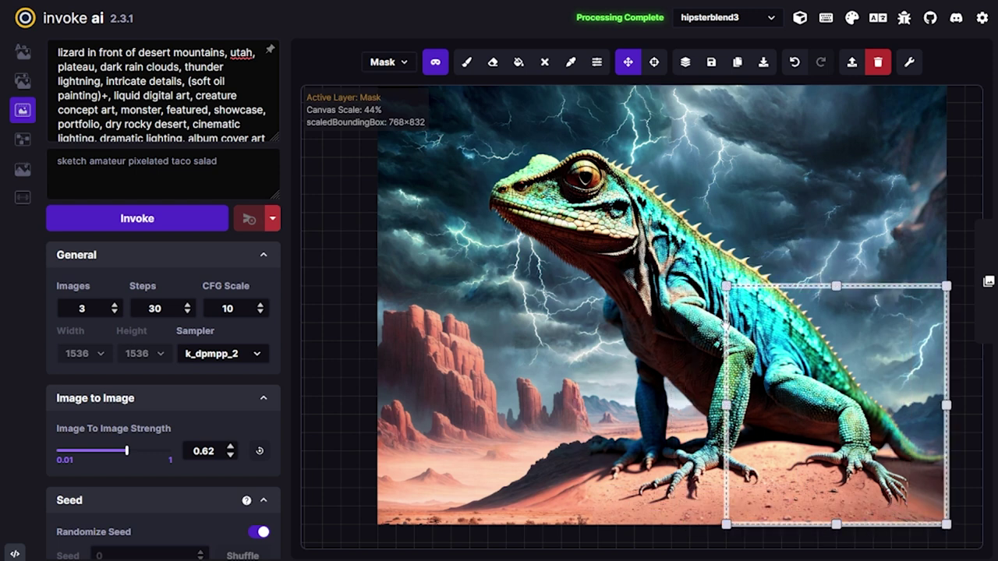
# Move the bounding box over the lizard's head and shoulder and enlarge it to 960×960.
pyautogui.moveTo(719, 326); pyautogui.dragTo(383, 144)
pyautogui.moveTo(497, 222); pyautogui.dragTo(626, 314)
pyautogui.moveTo(725, 397); pyautogui.dragTo(688, 323)
pyautogui.moveTo(689, 359); pyautogui.dragTo(746, 396)
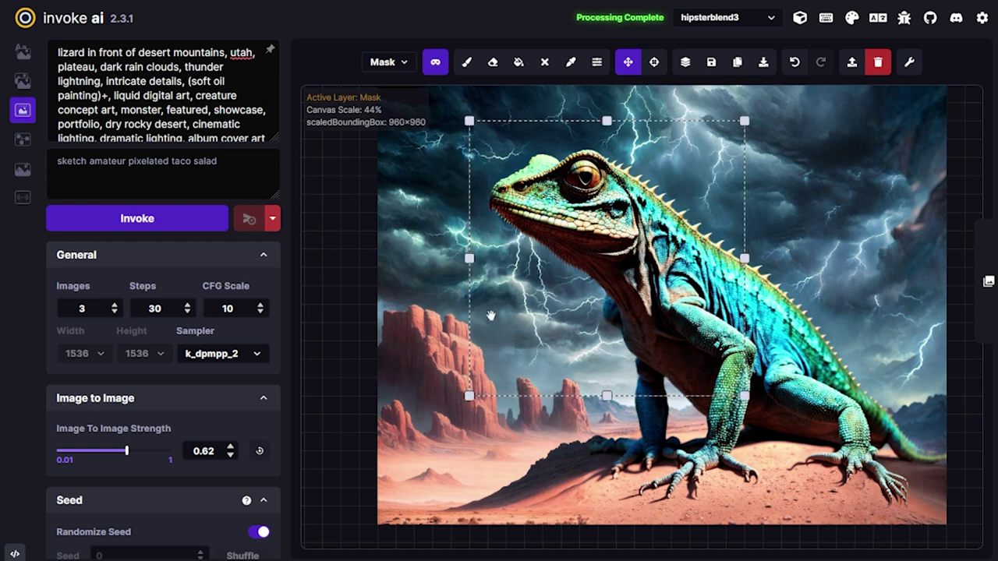
# Remove the mountain, Utah, plateau and rain cloud wording after "lizard" in the prompt, and wrap the remaining text as the first quoted blend prompt.
pyautogui.scroll(-1, 195, 117)
pyautogui.scroll(1, 202, 115)
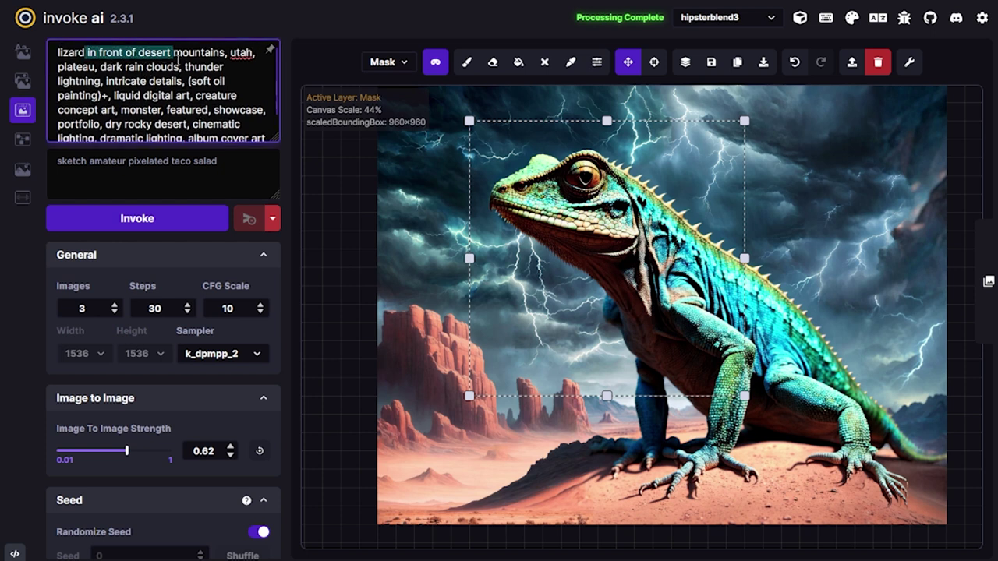
pyautogui.moveTo(177, 58); pyautogui.dragTo(182, 66)
pyautogui.press('BackSpace')
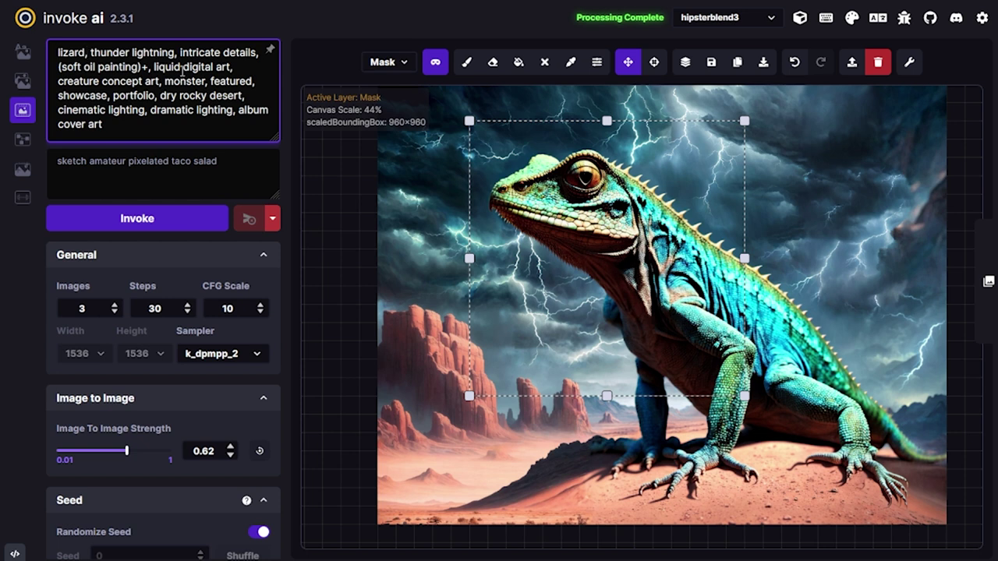
pyautogui.write('(')
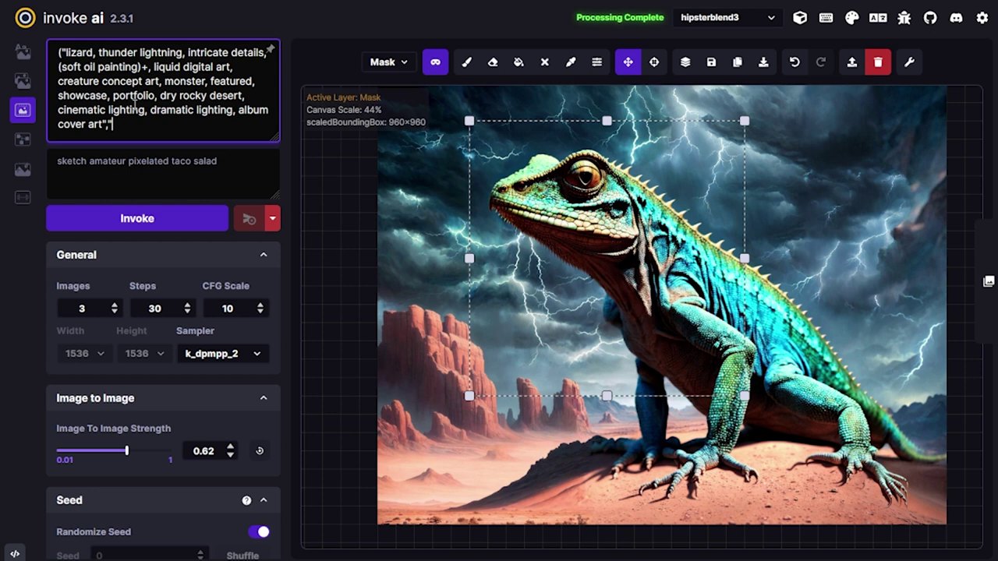
# Enter "electric lightning, scaled, lizard, creature monster concept art, award winning" as the second blend prompt.
pyautogui.write('electric')
pyautogui.write(' lightning, sca')
pyautogui.write('led, lizard')
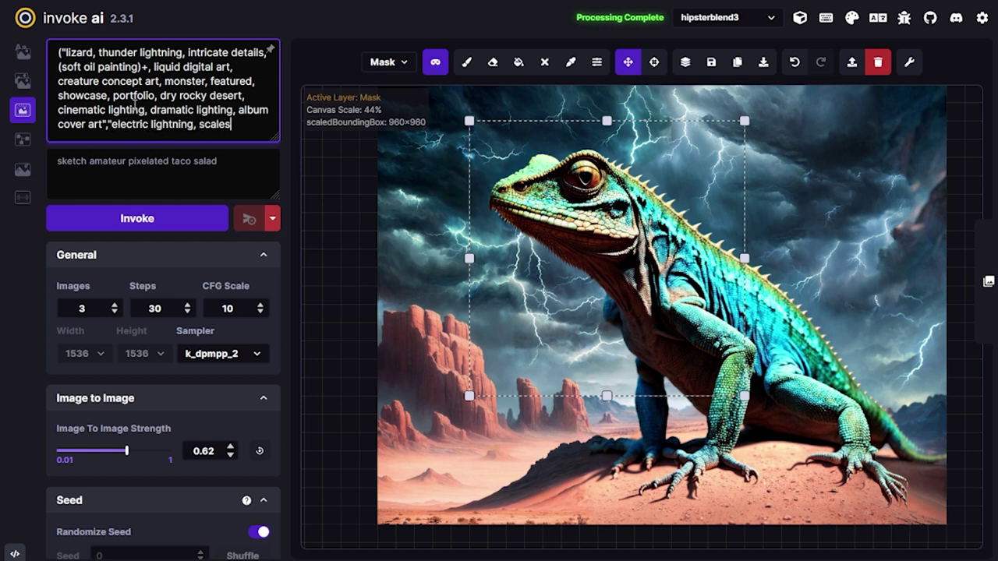
pyautogui.write(', creature monste')
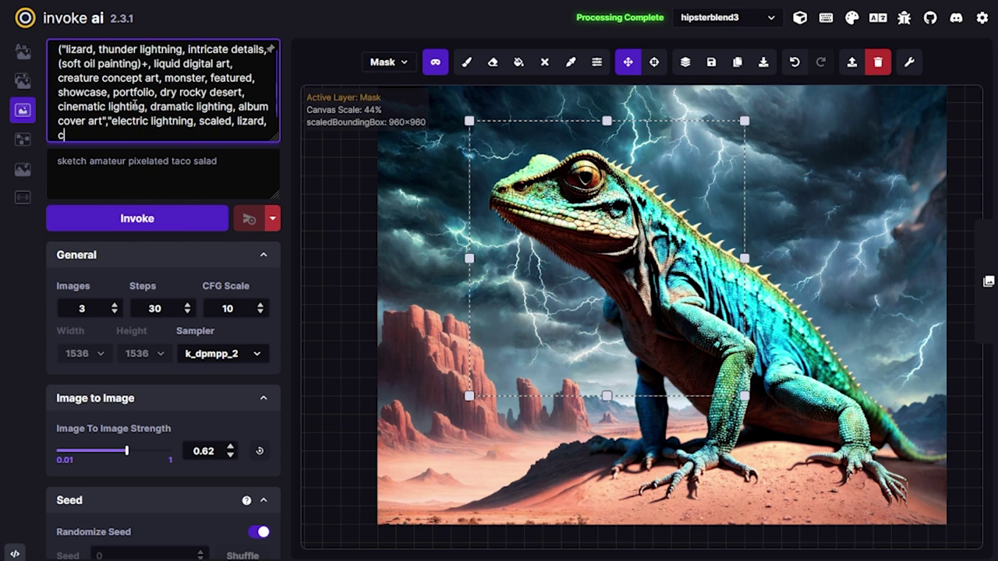
pyautogui.write('r con')
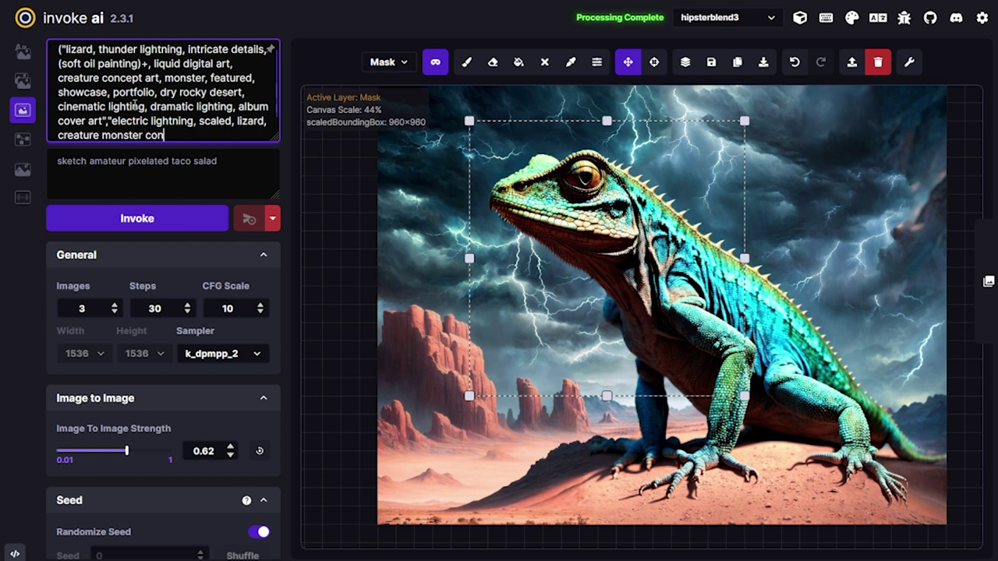
pyautogui.write('cept art, award winning')
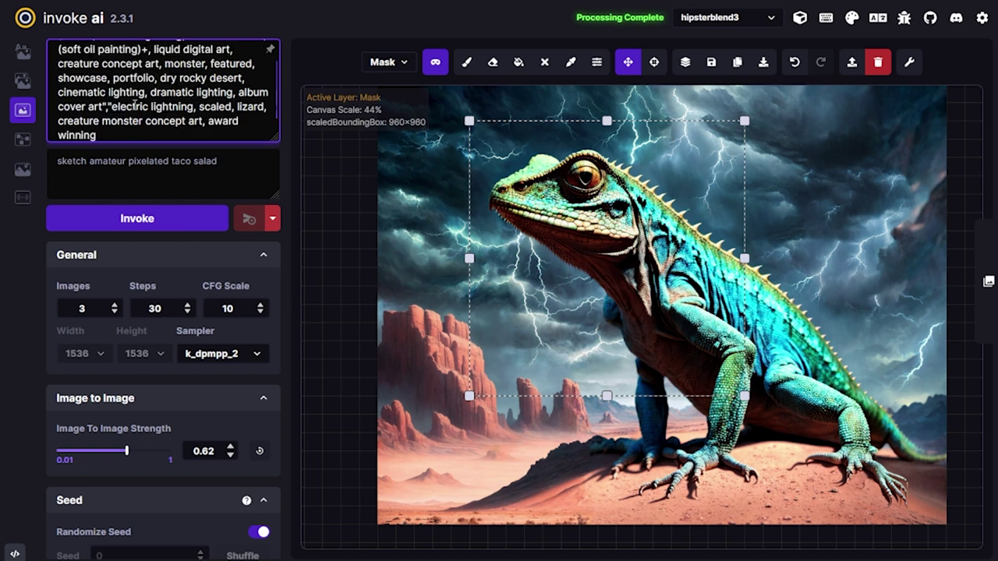
# Move "award winning" in front of "creature monster concept art" in the second blend prompt.
pyautogui.hotkey('ctrl', 'shift', 'Left')
pyautogui.hotkey('ctrl', 'shift', 'Left')
pyautogui.hotkey('ctrl', 'x')
pyautogui.hotkey('ctrl', 'Left')
pyautogui.hotkey('ctrl', 'Left')
pyautogui.hotkey('ctrl', 'Left')
pyautogui.hotkey('ctrl', 'Left')
pyautogui.hotkey('ctrl', 'v')
pyautogui.hotkey('ctrl', 'End')
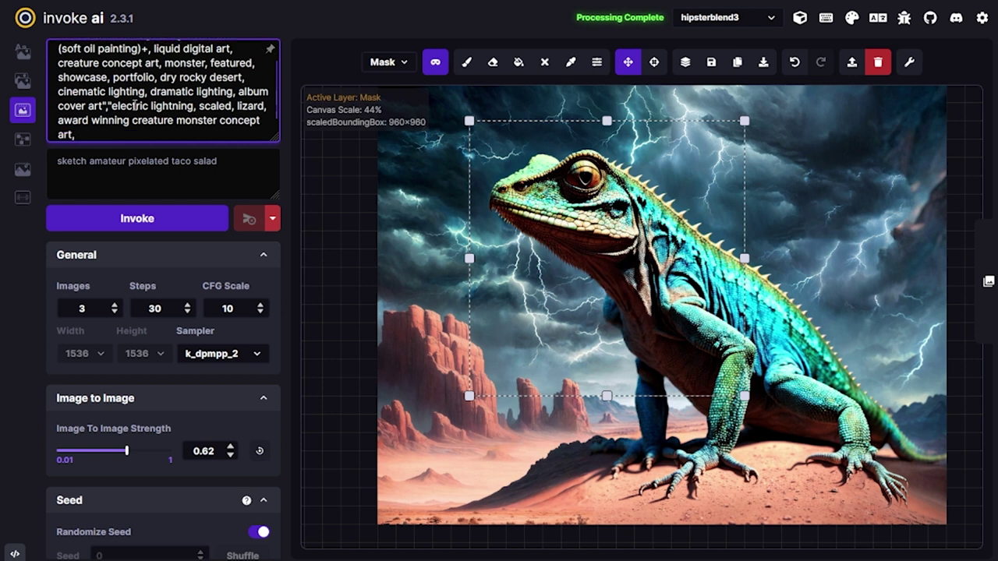
# Close the second prompt and add the .blend( function with weights 1 and .4.
pyautogui.write('").blend(')
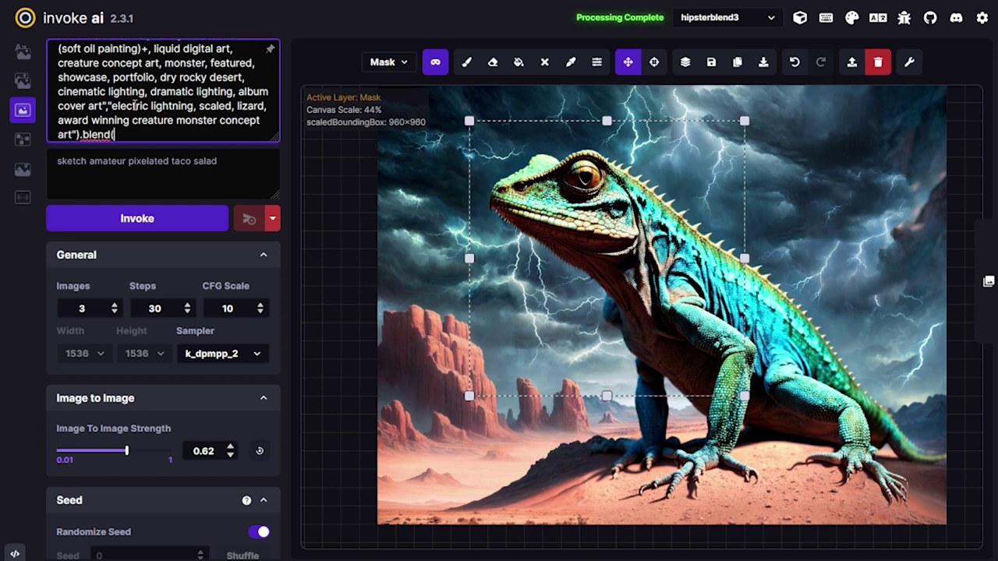
pyautogui.write('1,.2')
pyautogui.press('BackSpace')
pyautogui.write('3')
pyautogui.press('BackSpace')
pyautogui.write('4')
pyautogui.scroll(1, 135, 105)
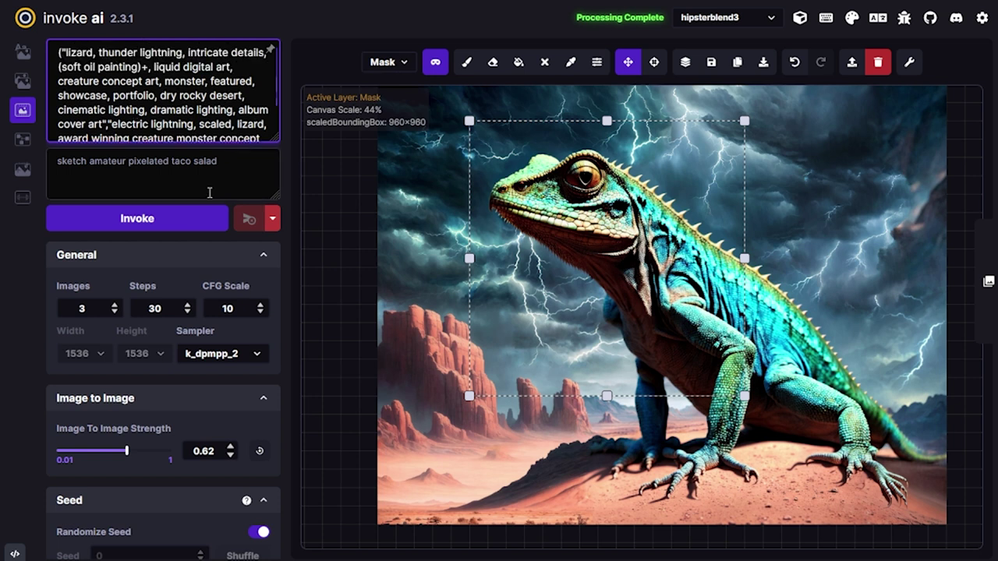
# Paint a semi-transparent dark blue tint over the lizard's face, neck and shoulder on the Base layer with a size 105 brush.
pyautogui.click(467, 62)
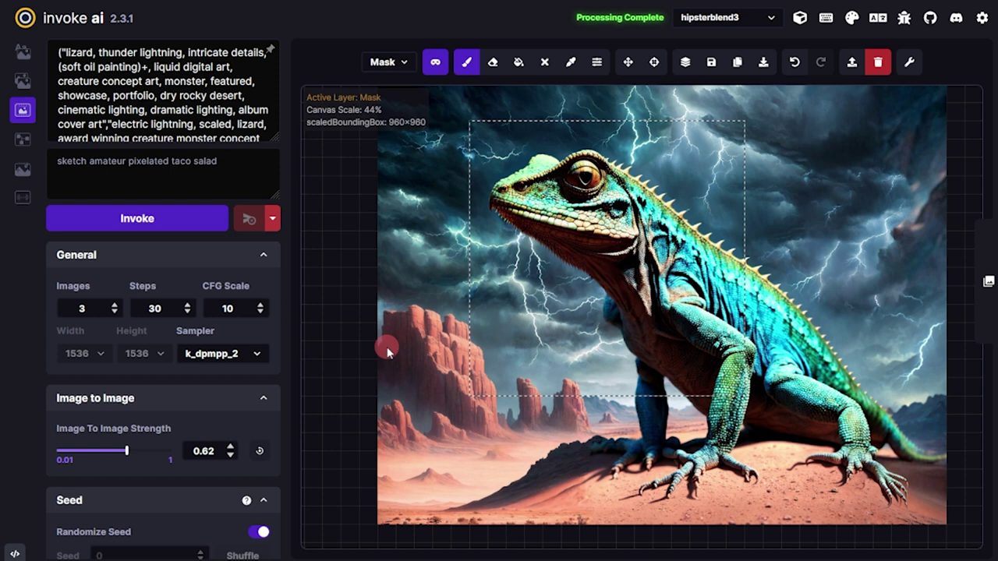
pyautogui.moveTo(596, 61)
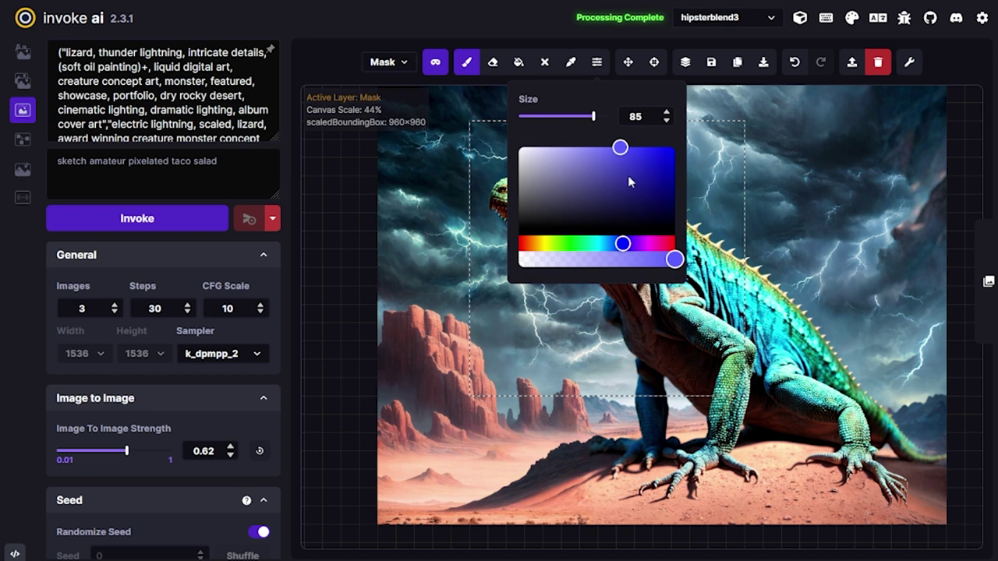
pyautogui.moveTo(626, 187); pyautogui.dragTo(595, 201)
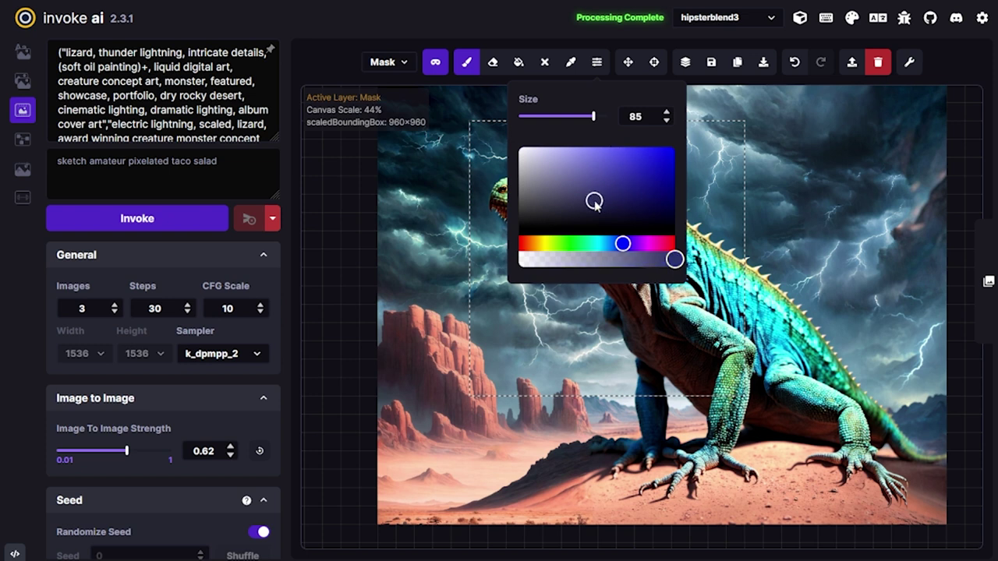
pyautogui.moveTo(673, 261); pyautogui.dragTo(606, 261)
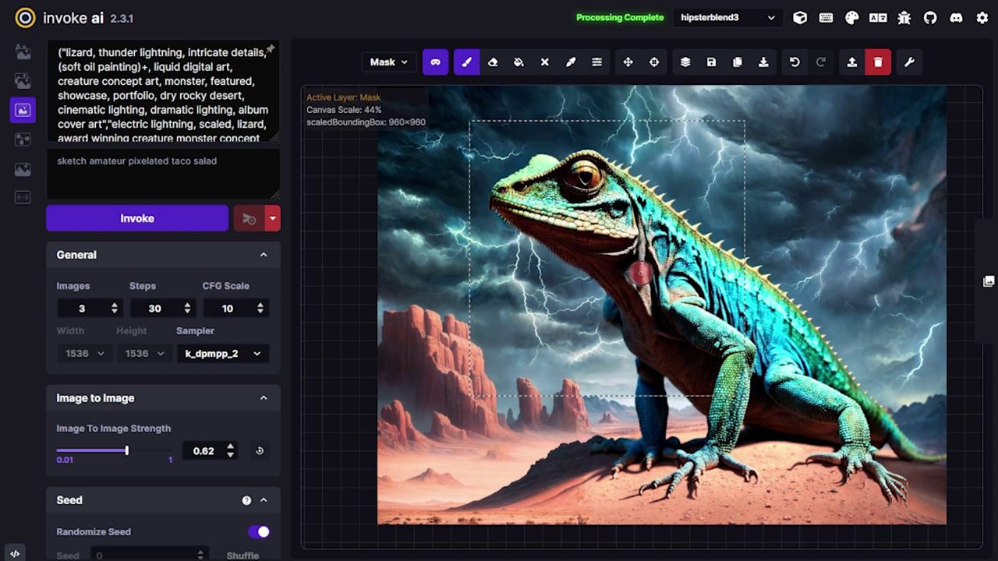
pyautogui.press('q')
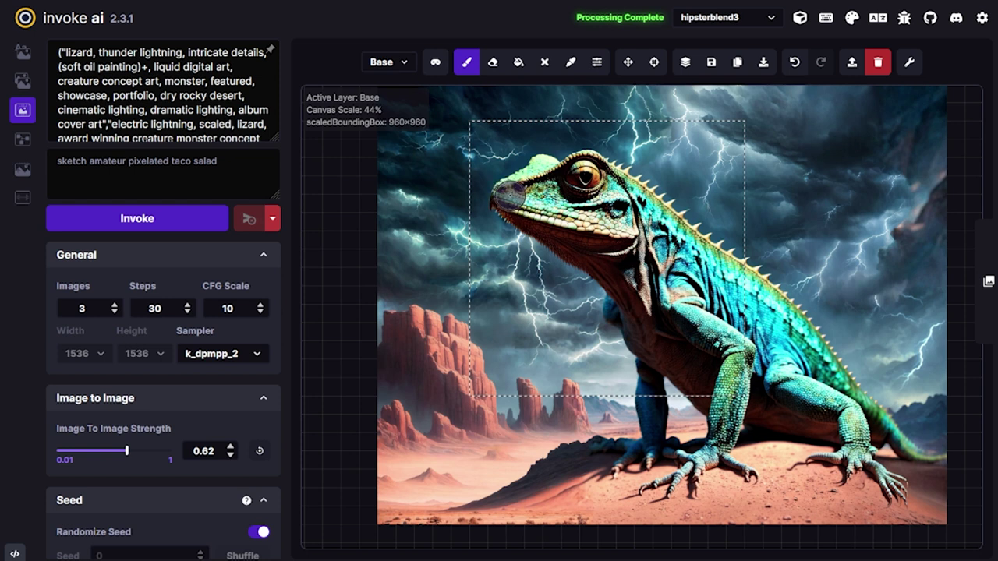
pyautogui.moveTo(555, 206)
pyautogui.mouseDown()
pyautogui.moveTo(609, 210)
pyautogui.moveTo(617, 191)
pyautogui.moveTo(624, 223)
pyautogui.moveTo(631, 201)
pyautogui.moveTo(669, 276)
pyautogui.moveTo(641, 207)
pyautogui.moveTo(705, 270)
pyautogui.moveTo(721, 314)
pyautogui.moveTo(669, 274)
pyautogui.moveTo(689, 320)
pyautogui.moveTo(640, 281)
pyautogui.moveTo(634, 261)
pyautogui.moveTo(708, 341)
pyautogui.moveTo(711, 306)
pyautogui.moveTo(721, 368)
pyautogui.moveTo(725, 270)
pyautogui.moveTo(625, 193)
pyautogui.mouseUp()
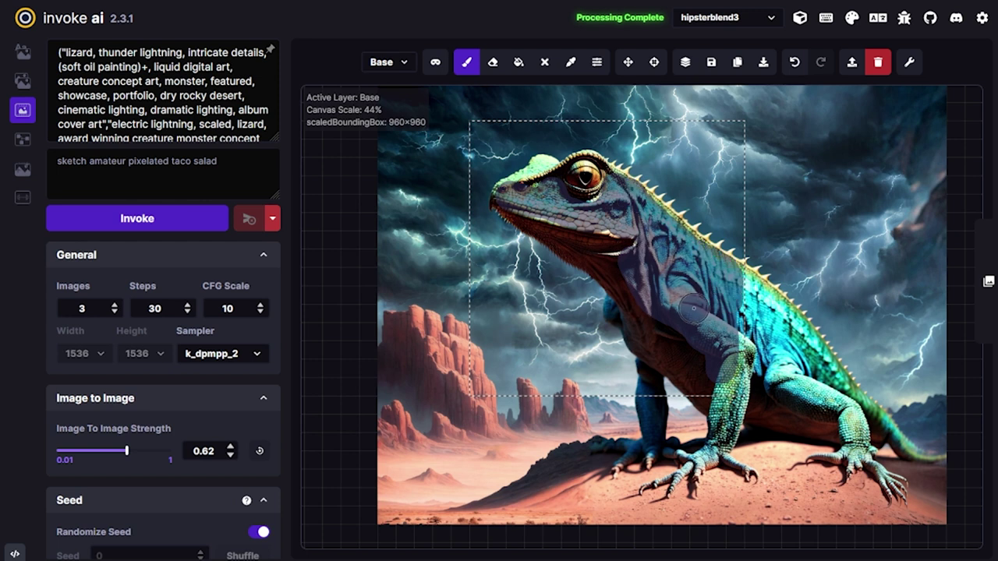
# Paint squiggly pale cyan markings on the lizard's cheek, neck and shoulder using a size 25 brush with higher opacity.
pyautogui.moveTo(597, 64)
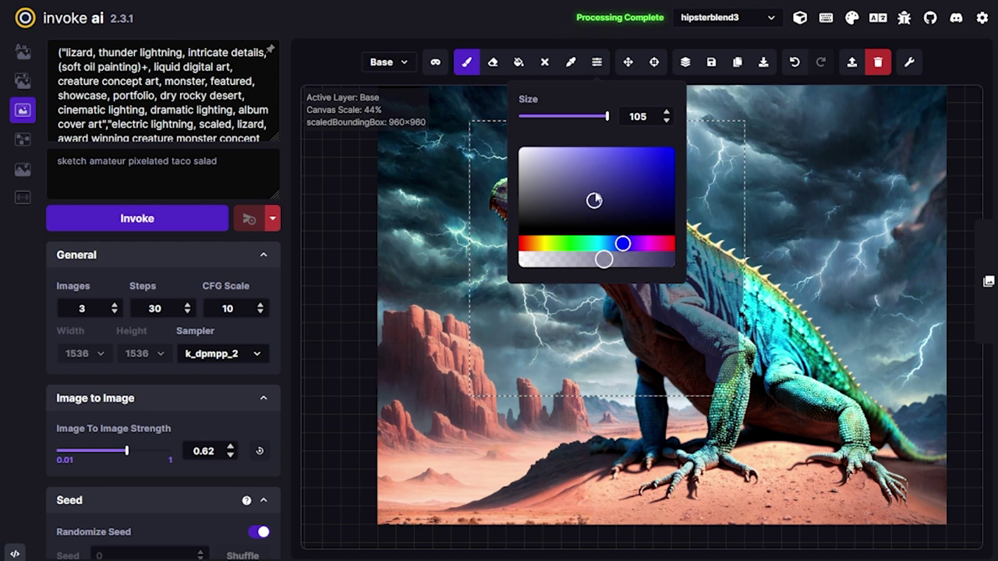
pyautogui.moveTo(615, 246); pyautogui.dragTo(601, 246)
pyautogui.moveTo(595, 201); pyautogui.dragTo(556, 155)
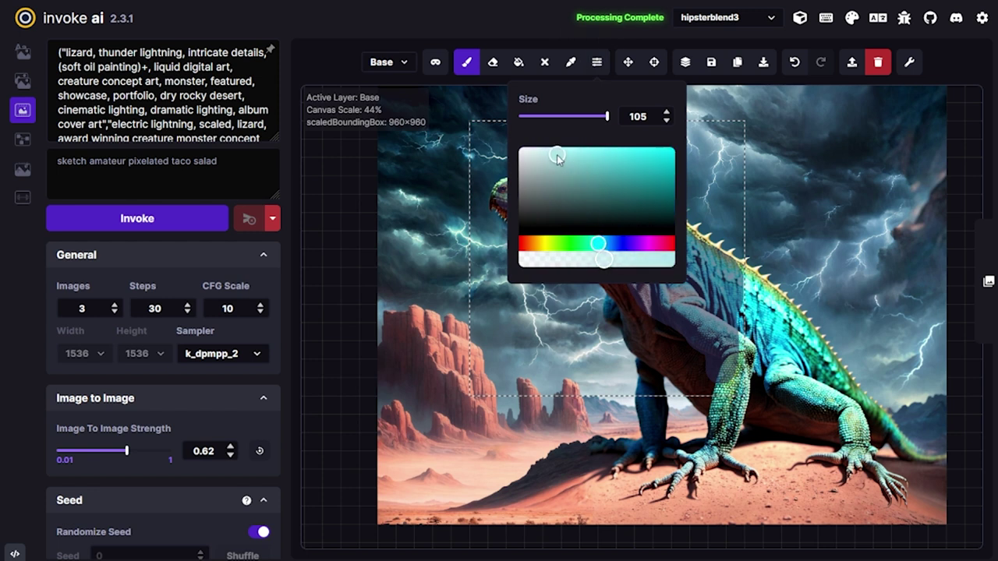
pyautogui.click(624, 263)
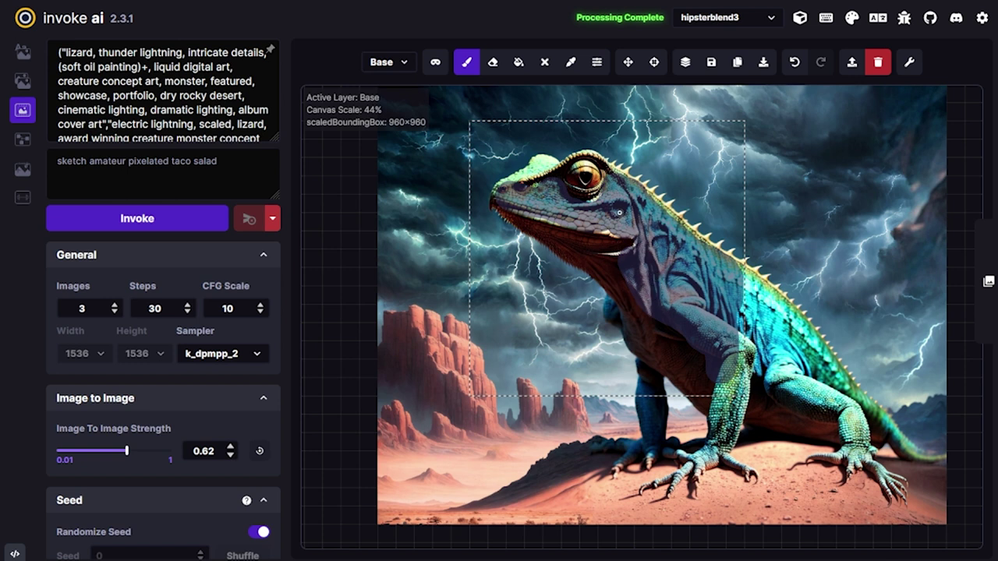
pyautogui.moveTo(602, 205); pyautogui.dragTo(630, 213)
pyautogui.moveTo(649, 245)
pyautogui.mouseDown()
pyautogui.moveTo(679, 299)
pyautogui.moveTo(716, 278)
pyautogui.mouseUp()
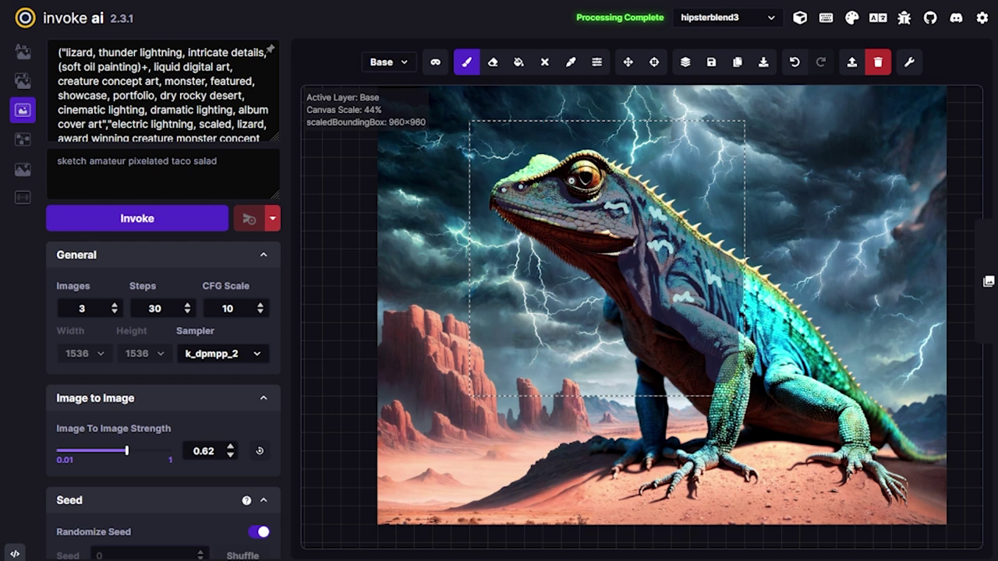
# Paint the lizard's eye nearly opaque blue and add a cyan ring around its pupil.
pyautogui.moveTo(597, 62)
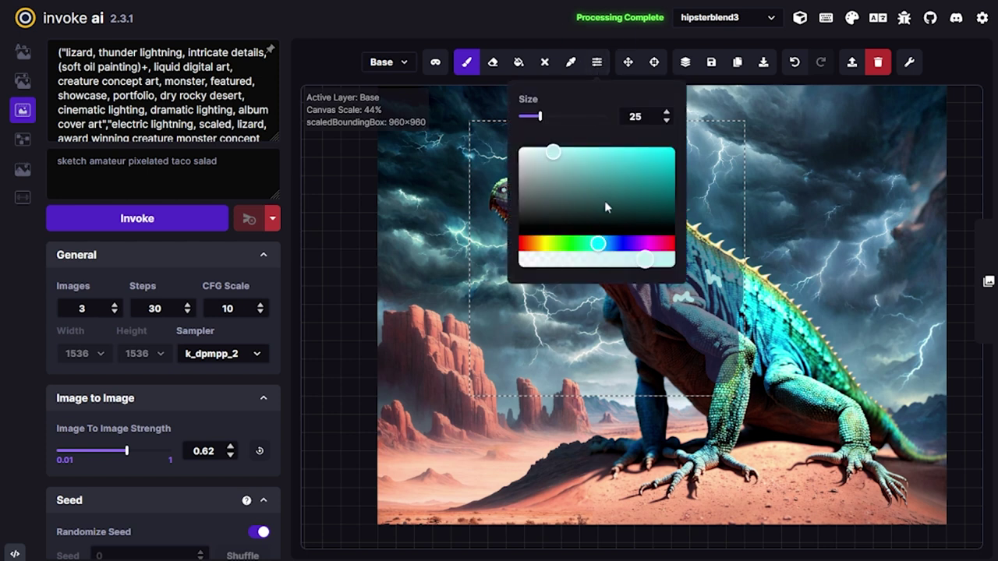
pyautogui.click(616, 244)
pyautogui.moveTo(648, 195); pyautogui.dragTo(653, 183)
pyautogui.click(667, 259)
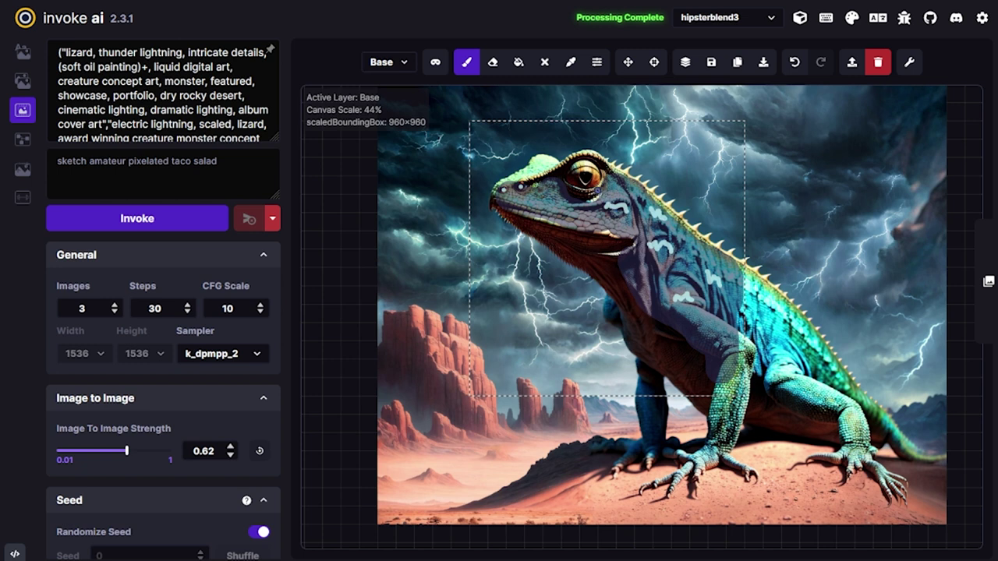
pyautogui.moveTo(575, 180)
pyautogui.mouseDown()
pyautogui.moveTo(596, 178)
pyautogui.moveTo(578, 184)
pyautogui.moveTo(552, 166)
pyautogui.moveTo(567, 148)
pyautogui.moveTo(577, 160)
pyautogui.moveTo(592, 154)
pyautogui.mouseUp()
pyautogui.moveTo(597, 62)
pyautogui.click(594, 244)
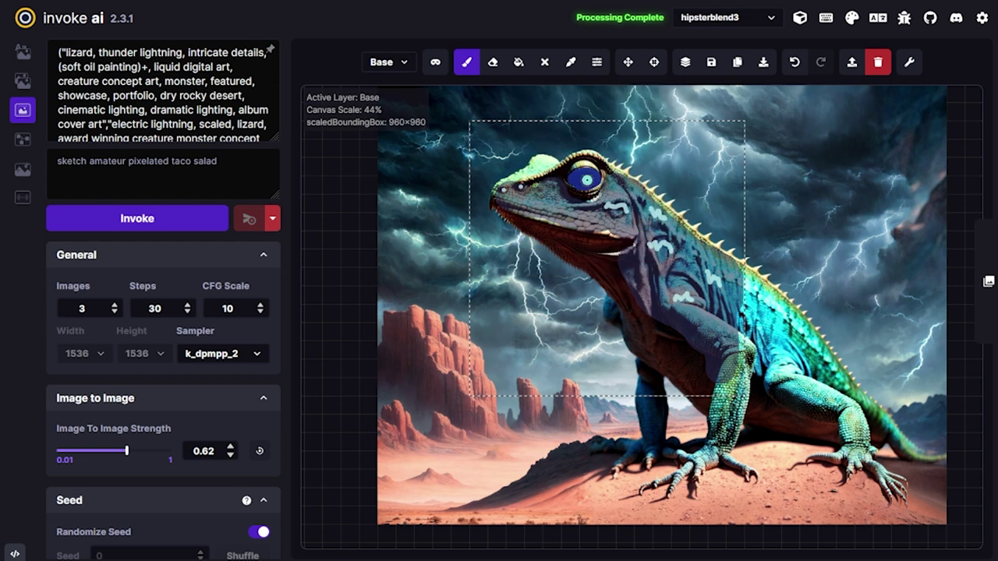
pyautogui.moveTo(585, 178)
pyautogui.mouseDown()
pyautogui.moveTo(587, 204)
pyautogui.moveTo(586, 177)
pyautogui.mouseUp()
# Switch to the Mask layer, enlarge the brush, and mask the lizard's head, neck, chest and shoulder inside the bounding box.
pyautogui.press('q')
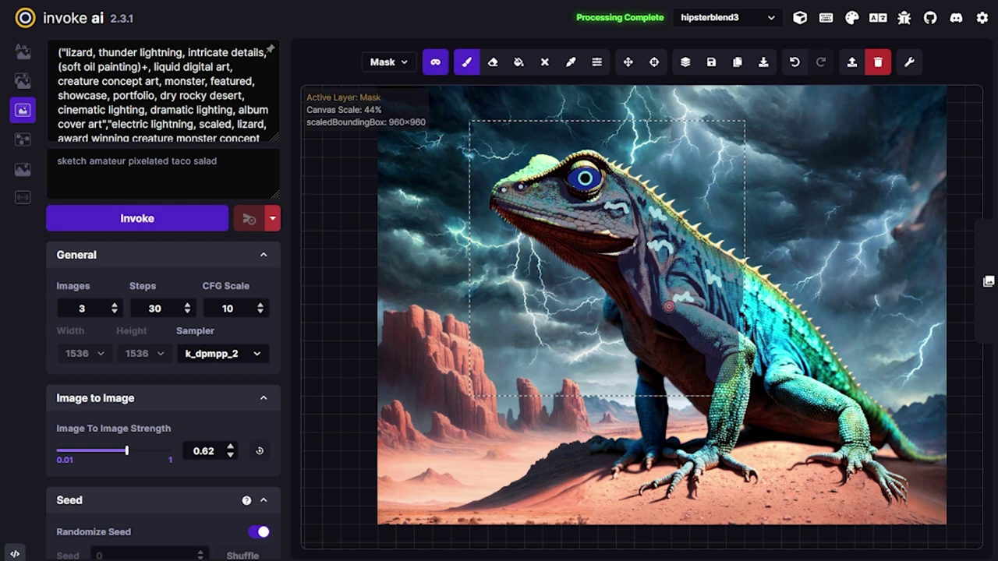
pyautogui.press(']')
pyautogui.press(']')
pyautogui.press(']')
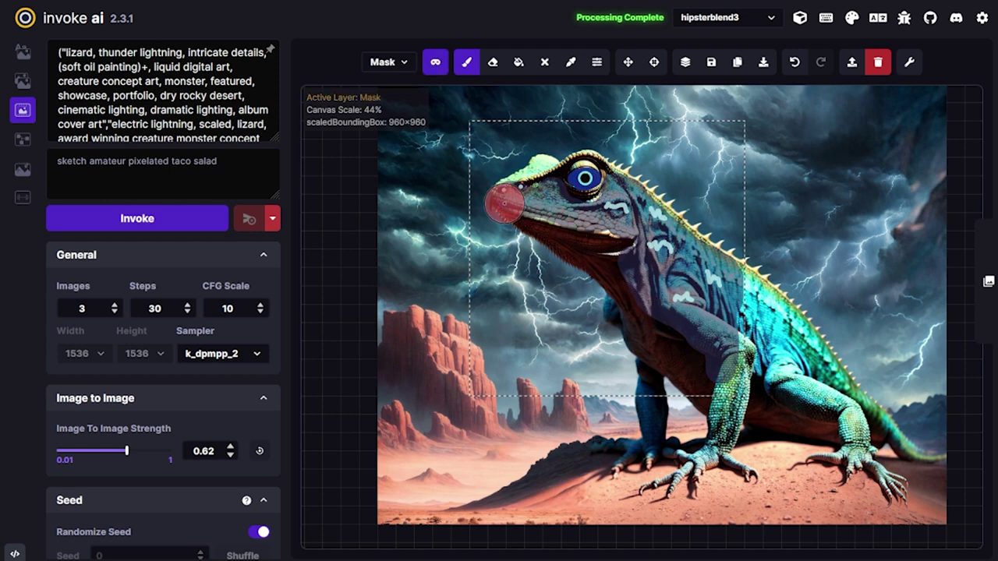
pyautogui.moveTo(506, 203)
pyautogui.mouseDown()
pyautogui.moveTo(549, 172)
pyautogui.moveTo(536, 221)
pyautogui.moveTo(580, 176)
pyautogui.moveTo(614, 178)
pyautogui.moveTo(691, 231)
pyautogui.moveTo(721, 270)
pyautogui.moveTo(715, 344)
pyautogui.moveTo(699, 363)
pyautogui.moveTo(715, 344)
pyautogui.moveTo(715, 371)
pyautogui.moveTo(685, 329)
pyautogui.mouseUp()
pyautogui.moveTo(655, 238)
pyautogui.mouseDown()
pyautogui.moveTo(662, 288)
pyautogui.moveTo(623, 217)
pyautogui.moveTo(632, 261)
pyautogui.moveTo(585, 222)
pyautogui.moveTo(576, 232)
pyautogui.moveTo(538, 224)
pyautogui.moveTo(601, 263)
pyautogui.moveTo(642, 347)
pyautogui.moveTo(617, 308)
pyautogui.moveTo(652, 314)
pyautogui.mouseUp()
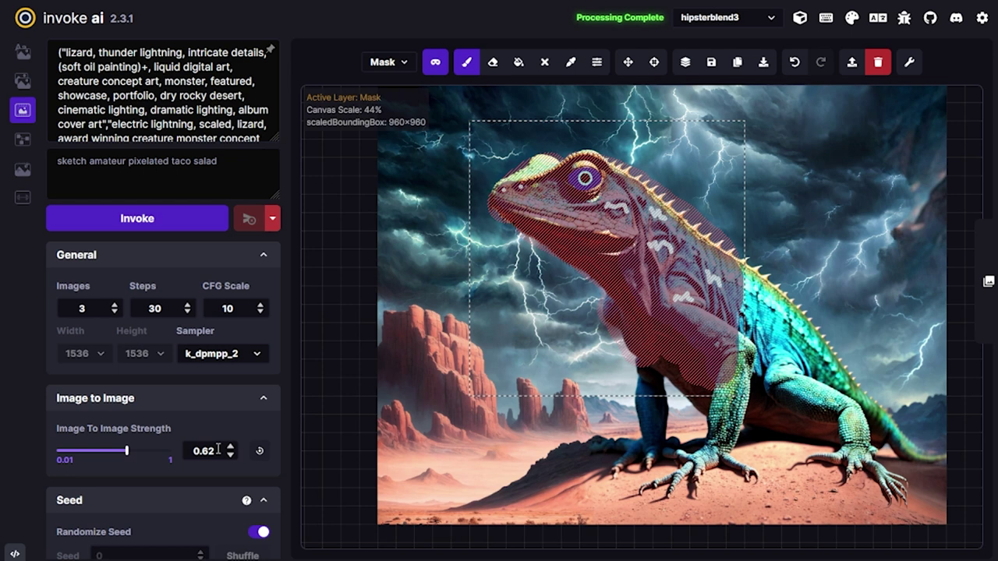
# Set Image To Image Strength to 0.67, inpaint the masked area, and compare the generated variations.
pyautogui.moveTo(127, 452); pyautogui.dragTo(133, 452)
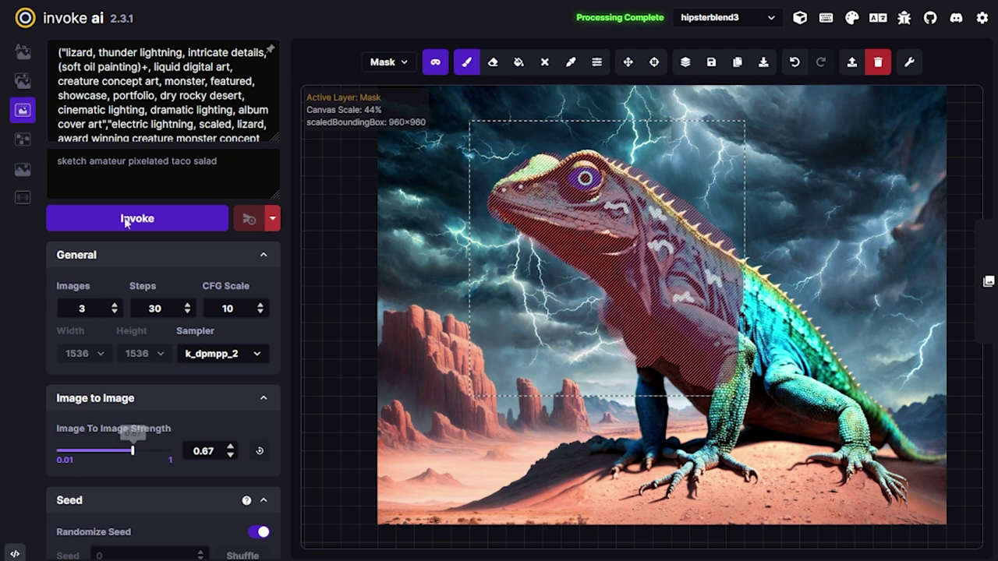
pyautogui.click(172, 226)
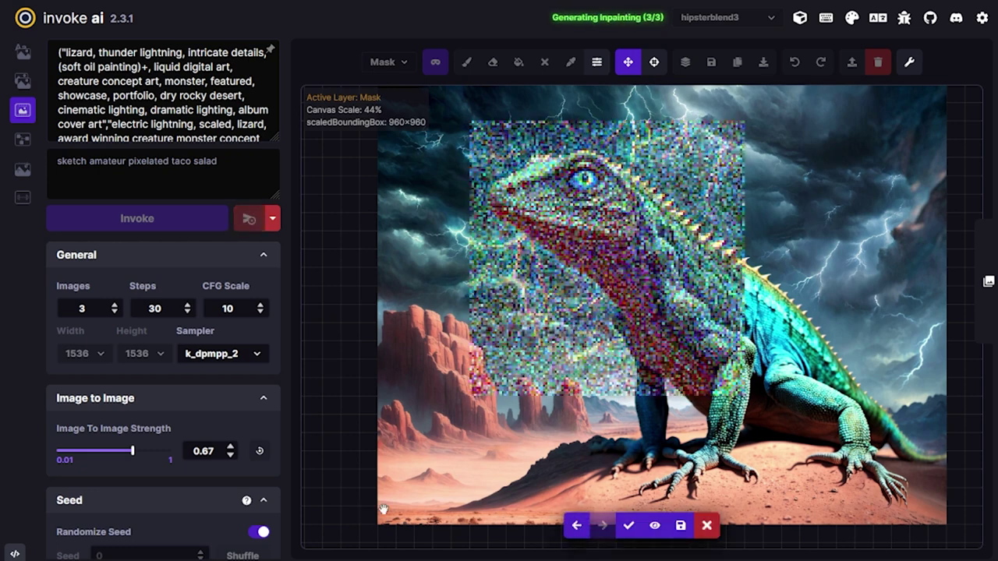
pyautogui.press('Left')
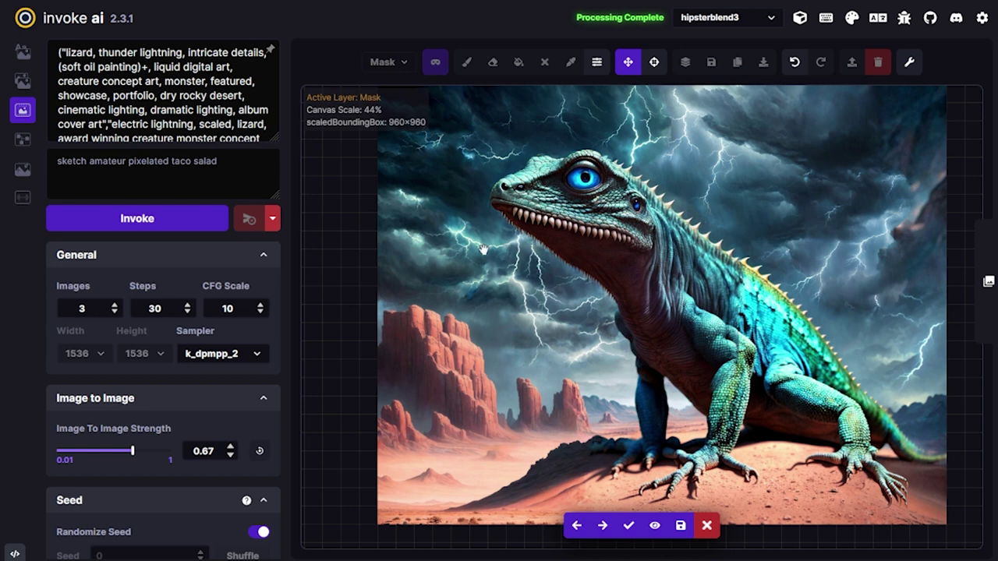
pyautogui.press('Left')
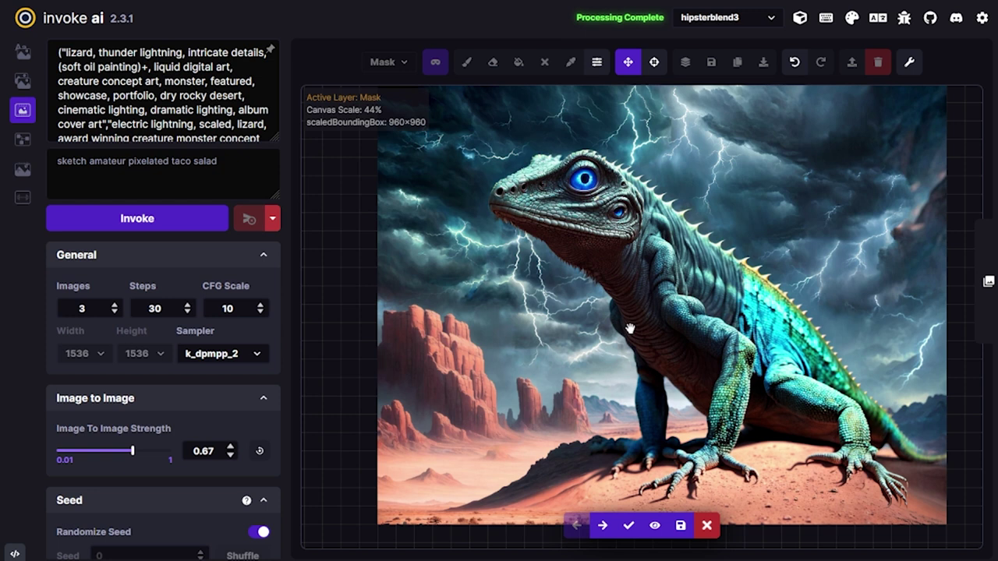
pyautogui.press('Right')
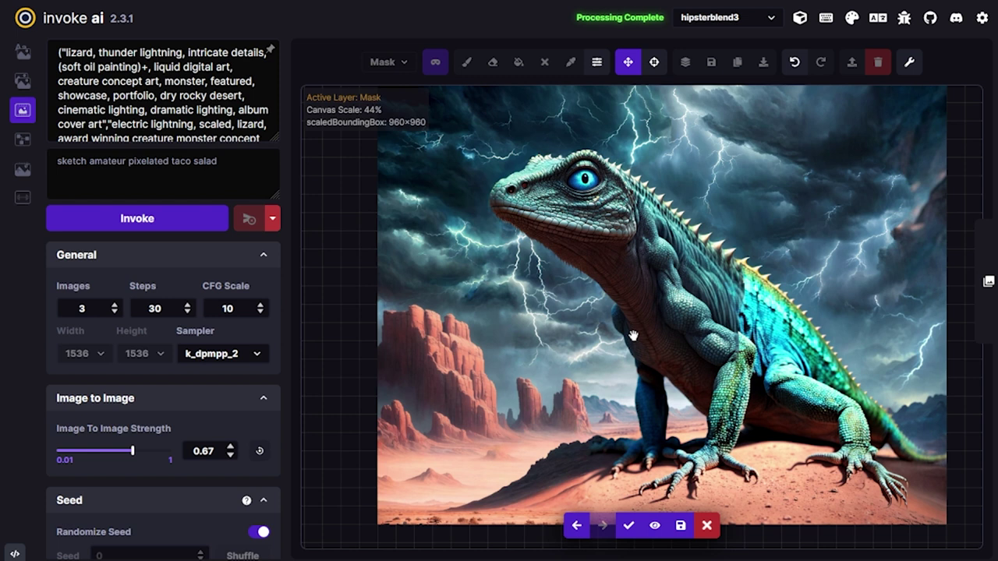
# Compare the inpainted head variations and accept the one with a single bright blue eye.
pyautogui.press('Left')
pyautogui.press('Left')
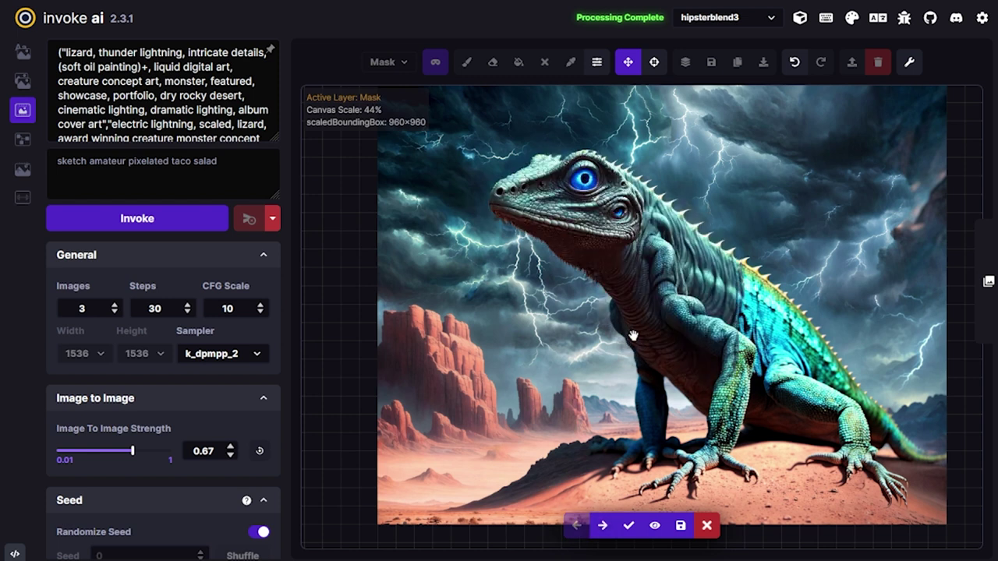
pyautogui.press('Right')
pyautogui.press('Right')
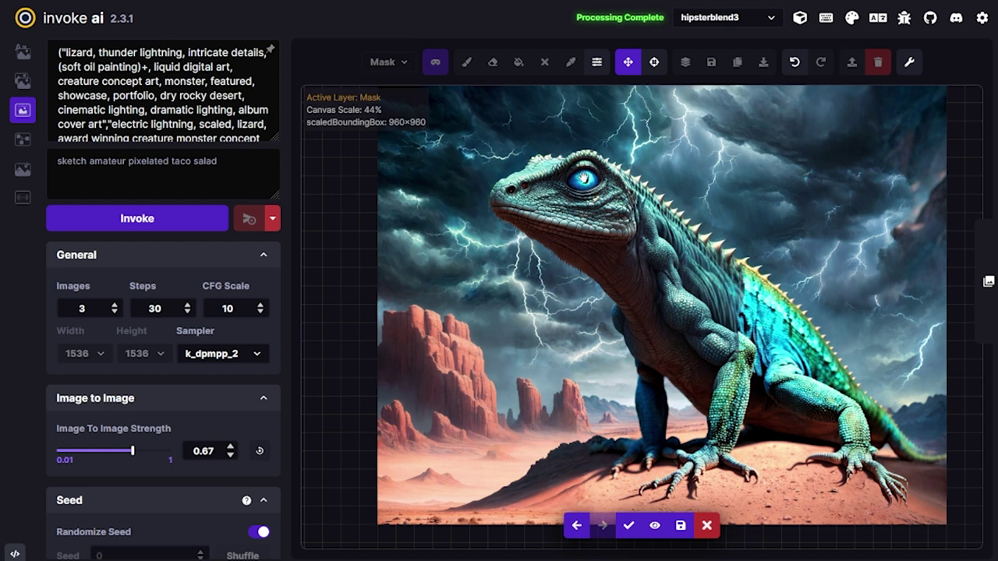
pyautogui.click(629, 527)
# Move the bounding box over the lizard's body and paint translucent dark shading over its bright torso and limbs on the Base layer.
pyautogui.press('v')
pyautogui.moveTo(724, 399); pyautogui.dragTo(805, 485)
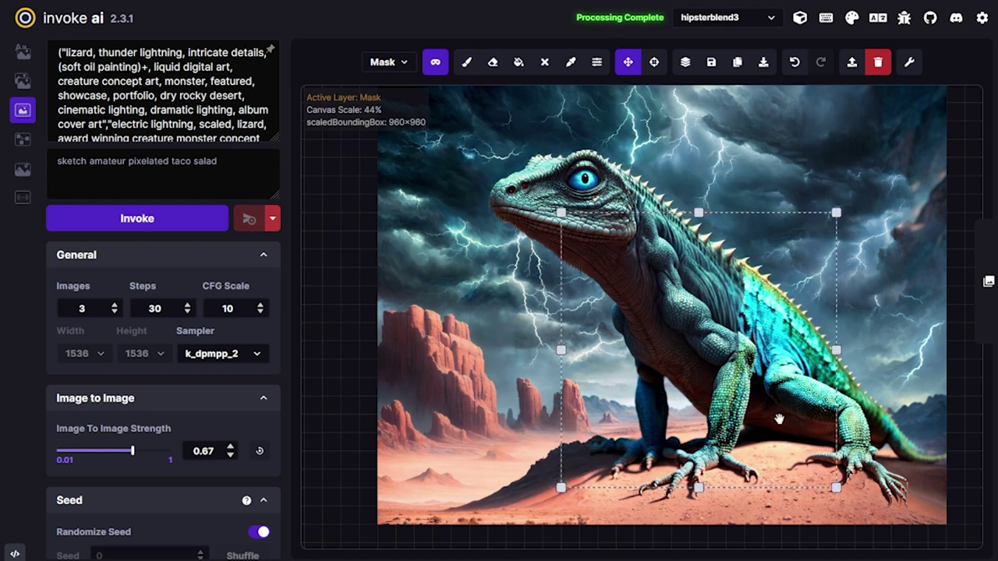
pyautogui.click(466, 62)
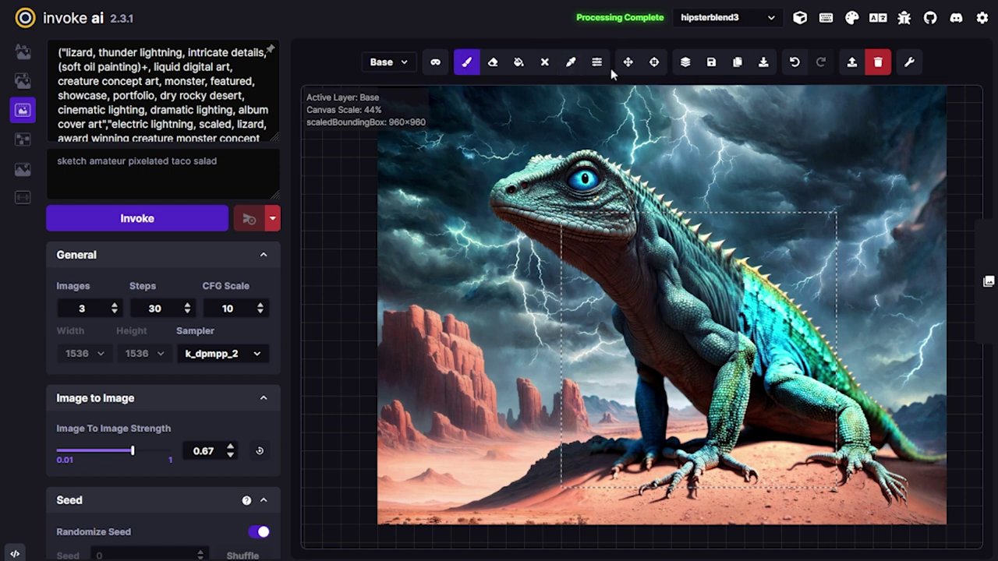
pyautogui.moveTo(597, 62)
pyautogui.click(633, 259)
pyautogui.moveTo(751, 341)
pyautogui.mouseDown()
pyautogui.moveTo(746, 285)
pyautogui.moveTo(806, 352)
pyautogui.moveTo(807, 383)
pyautogui.moveTo(765, 346)
pyautogui.moveTo(780, 364)
pyautogui.moveTo(725, 332)
pyautogui.moveTo(732, 360)
pyautogui.moveTo(724, 433)
pyautogui.moveTo(655, 425)
pyautogui.moveTo(746, 404)
pyautogui.moveTo(782, 380)
pyautogui.moveTo(706, 348)
pyautogui.moveTo(817, 395)
pyautogui.mouseUp()
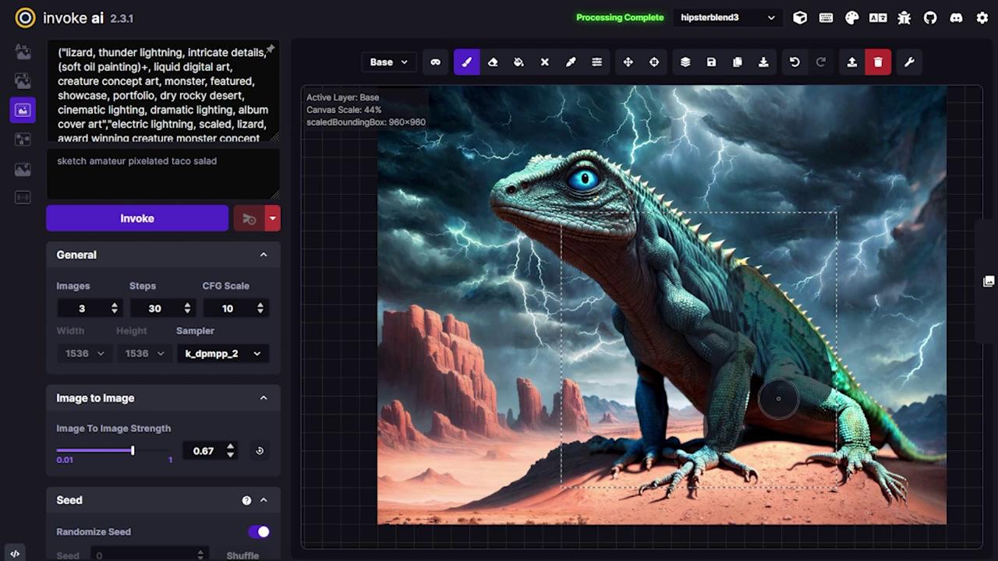
# Sample a teal from the lizard's shoulder and paint small squiggly scale markings across its shoulder, torso and thigh.
pyautogui.press('c')
pyautogui.click(676, 297)
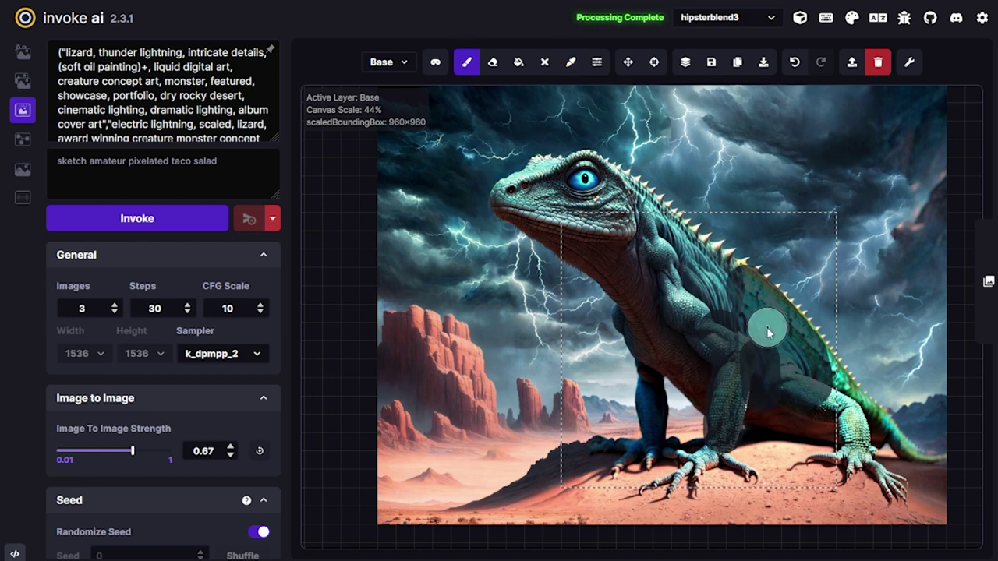
pyautogui.moveTo(747, 319)
pyautogui.mouseDown()
pyautogui.moveTo(780, 325)
pyautogui.moveTo(826, 363)
pyautogui.moveTo(768, 376)
pyautogui.moveTo(811, 397)
pyautogui.mouseUp()
pyautogui.moveTo(704, 341); pyautogui.dragTo(724, 354)
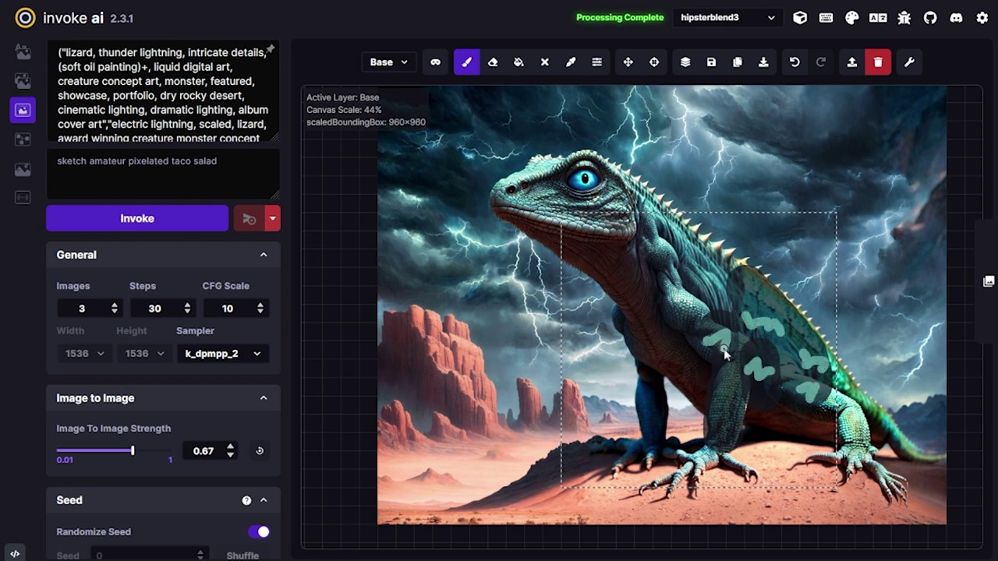
# Mask the repainted torso and limbs inside the bounding box and inpaint them.
pyautogui.press('q')
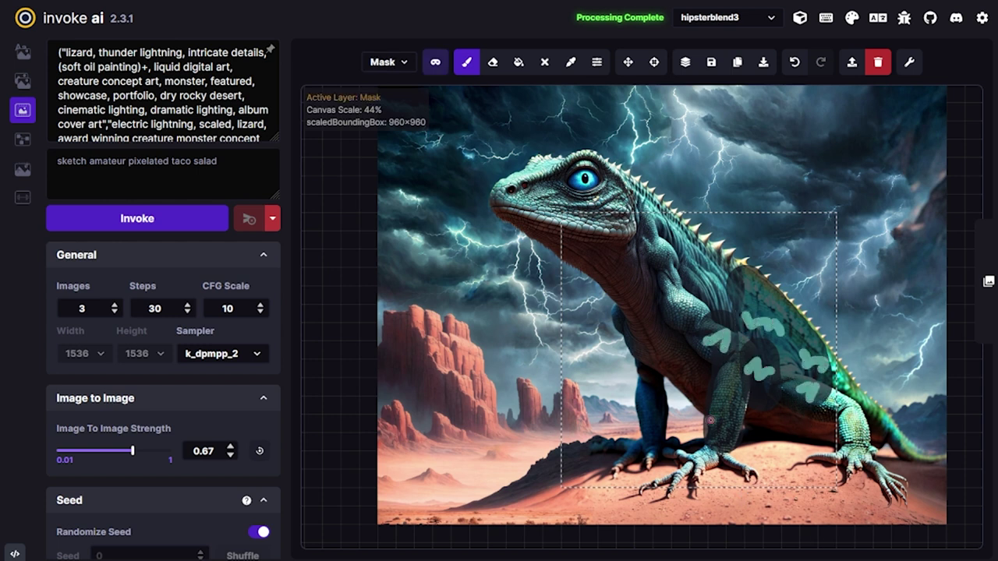
pyautogui.moveTo(726, 433)
pyautogui.mouseDown()
pyautogui.moveTo(717, 323)
pyautogui.moveTo(730, 313)
pyautogui.moveTo(711, 328)
pyautogui.moveTo(737, 288)
pyautogui.moveTo(801, 335)
pyautogui.moveTo(764, 308)
pyautogui.moveTo(815, 394)
pyautogui.moveTo(724, 447)
pyautogui.mouseUp()
pyautogui.hotkey('ctrl', 'Return')
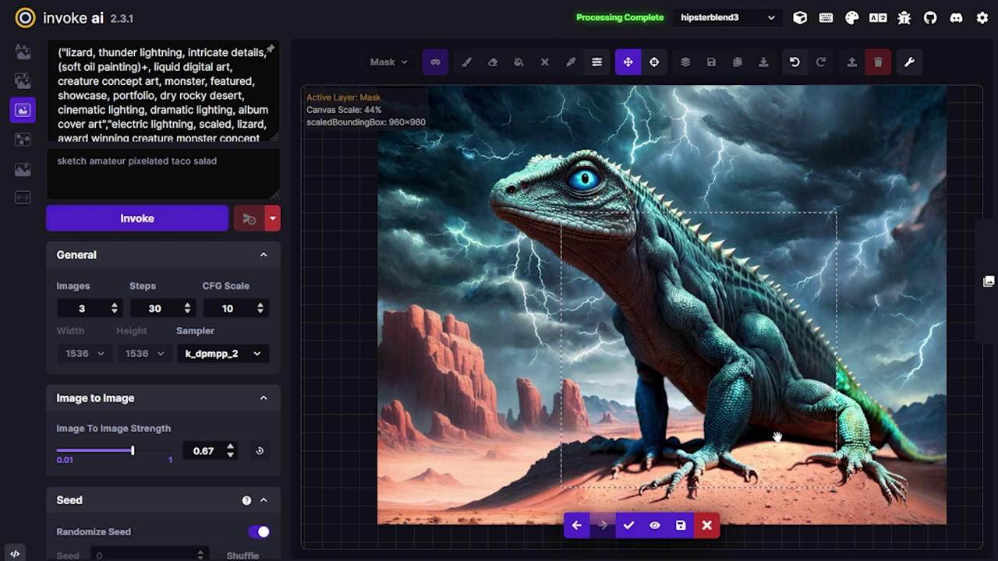
# Compare the generated body variations and accept the first one.
pyautogui.press('Left')
pyautogui.press('Left')
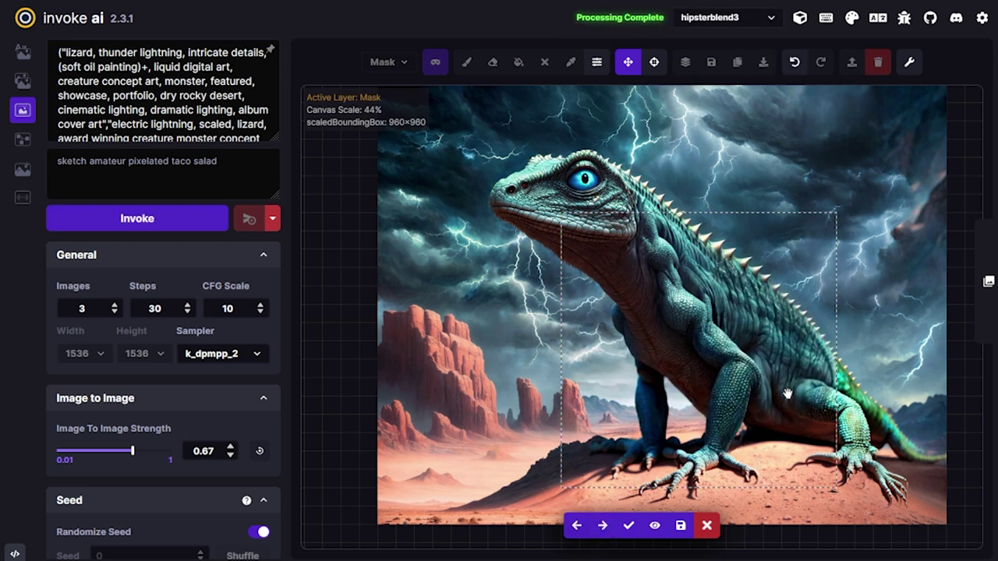
pyautogui.press('Right')
pyautogui.press('Right')
pyautogui.press('Left')
pyautogui.press('Left')
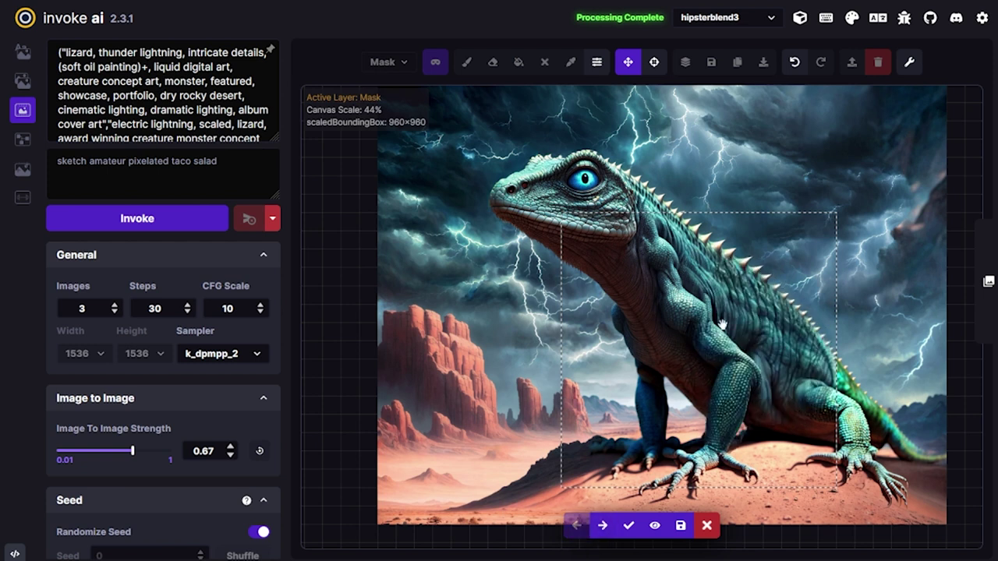
pyautogui.click(629, 526)
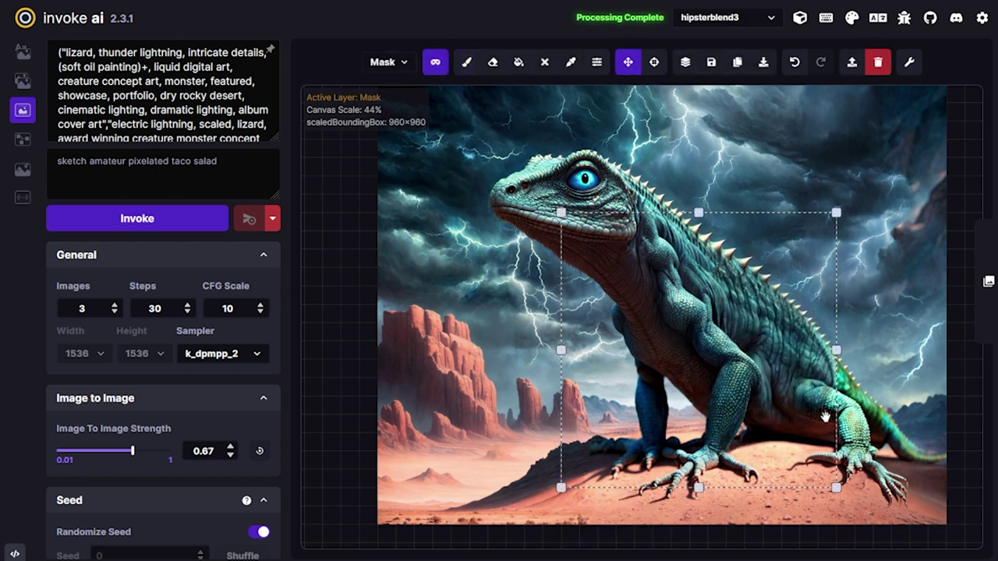
# Move the bounding box over the hind leg and tail, and paint the bright green tail darker teal on the Base layer.
pyautogui.moveTo(644, 296); pyautogui.dragTo(754, 315)
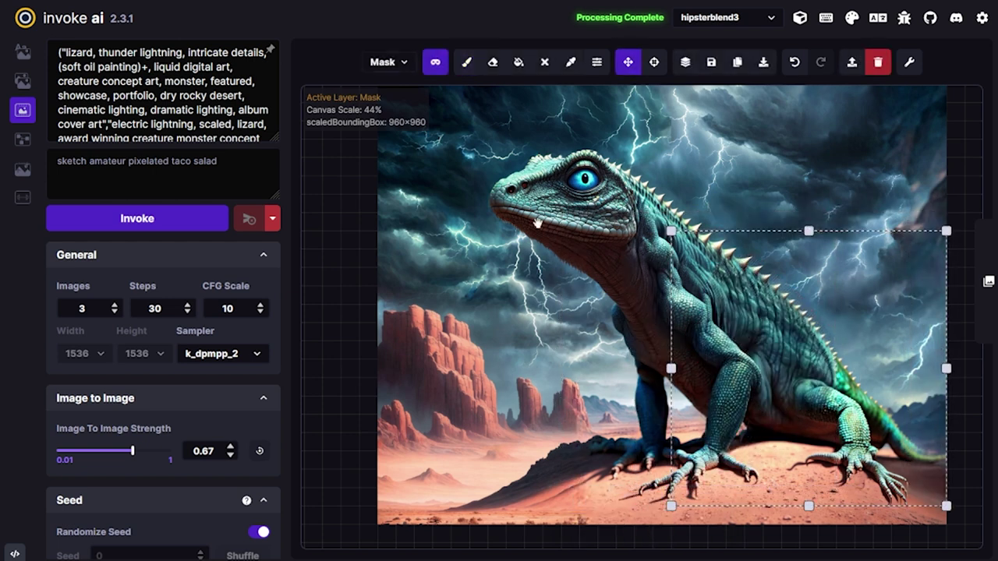
pyautogui.moveTo(679, 324); pyautogui.dragTo(653, 293)
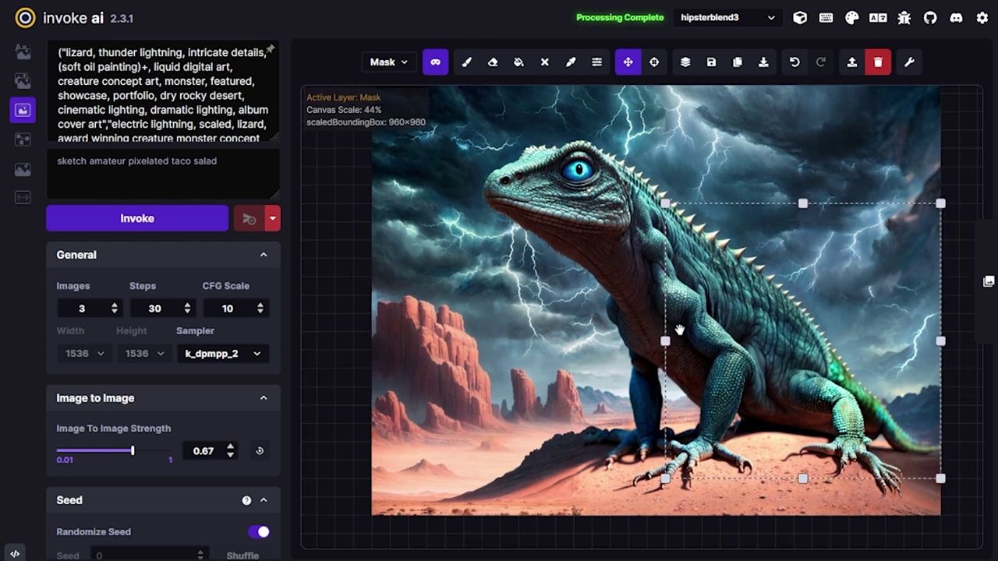
pyautogui.click(467, 63)
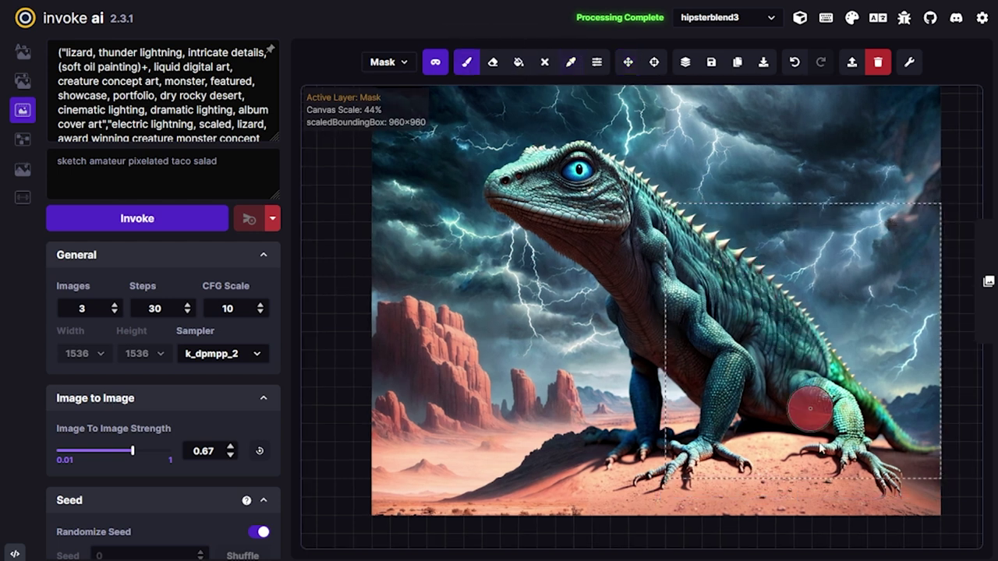
pyautogui.press('q')
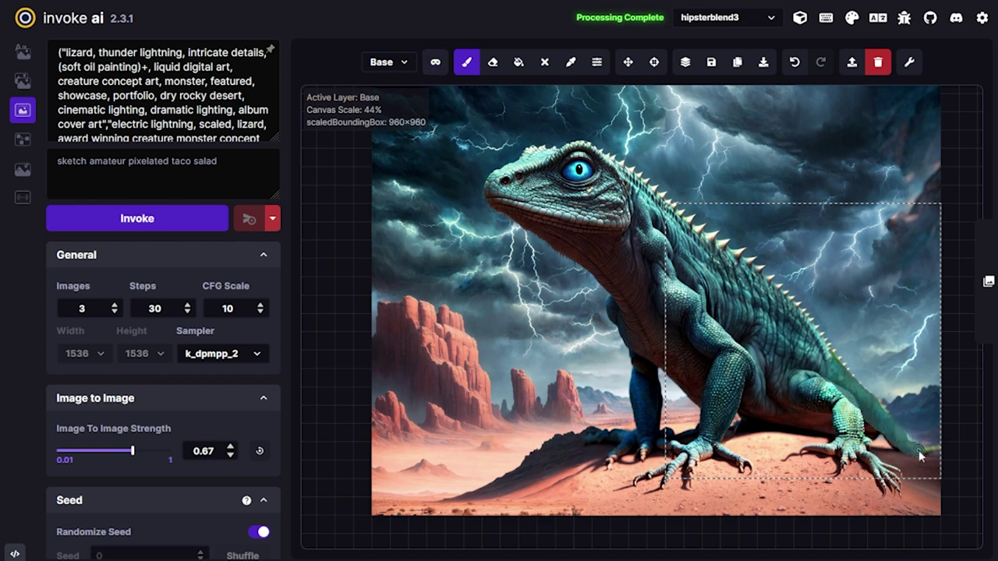
# Mask the lizard's hind leg and tail on the Mask layer, and switch to the eraser.
pyautogui.press('q')
pyautogui.moveTo(825, 400)
pyautogui.mouseDown()
pyautogui.moveTo(889, 422)
pyautogui.moveTo(873, 439)
pyautogui.moveTo(844, 438)
pyautogui.moveTo(885, 506)
pyautogui.moveTo(812, 374)
pyautogui.moveTo(726, 498)
pyautogui.moveTo(707, 393)
pyautogui.moveTo(883, 503)
pyautogui.moveTo(911, 466)
pyautogui.moveTo(913, 398)
pyautogui.mouseUp()
pyautogui.press('e')
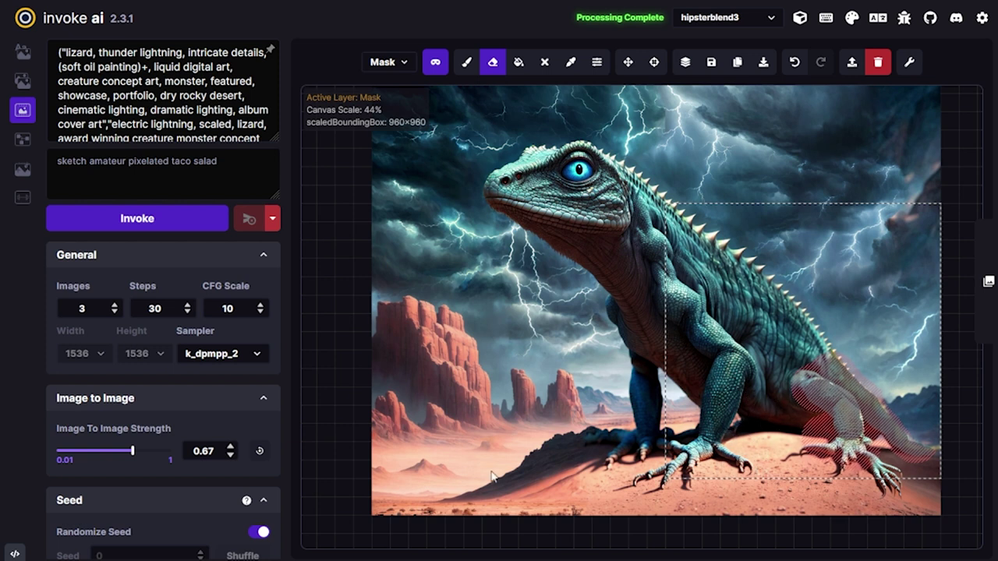
# Add "head" to the end of the negative prompt and inpaint the masked hind leg and tail.
pyautogui.click(249, 181)
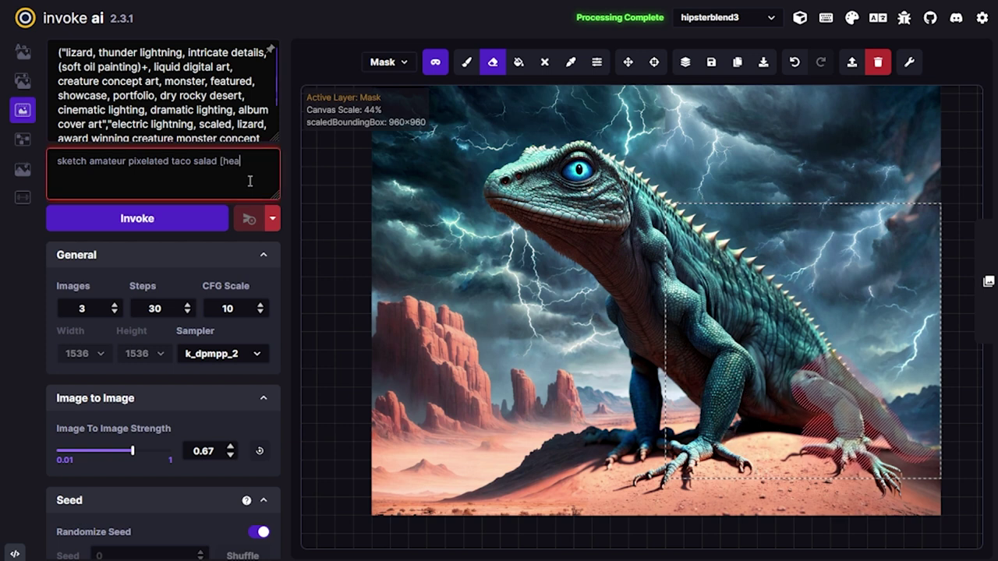
pyautogui.write('head')
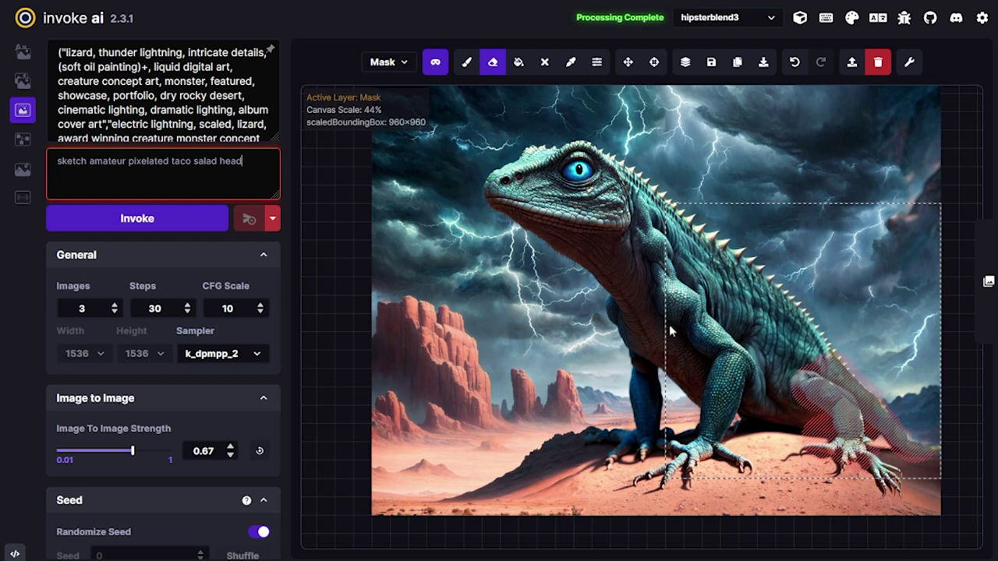
pyautogui.click(160, 222)
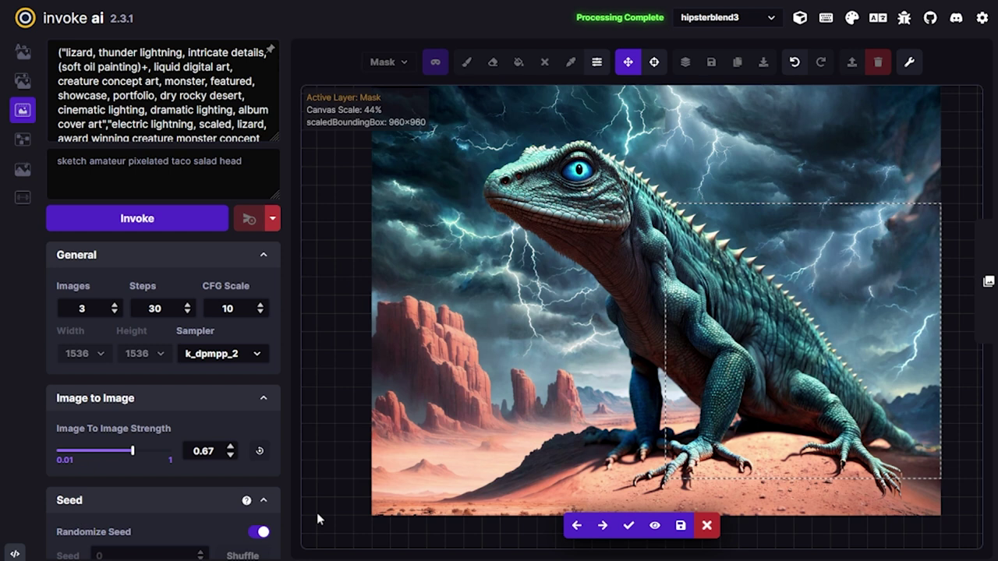
# Compare the hind leg and tail variations and accept the last one.
pyautogui.press('Left')
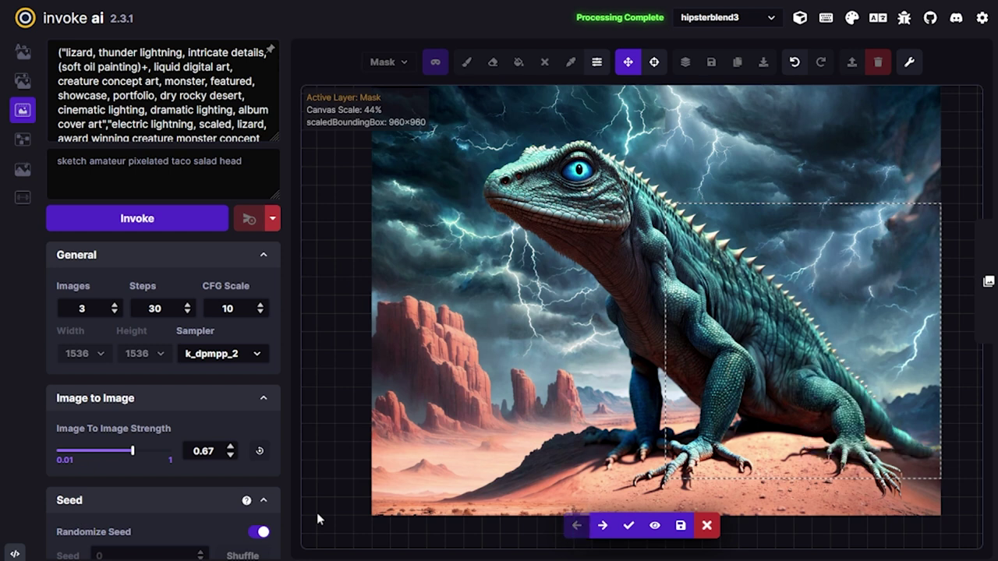
pyautogui.press('Right')
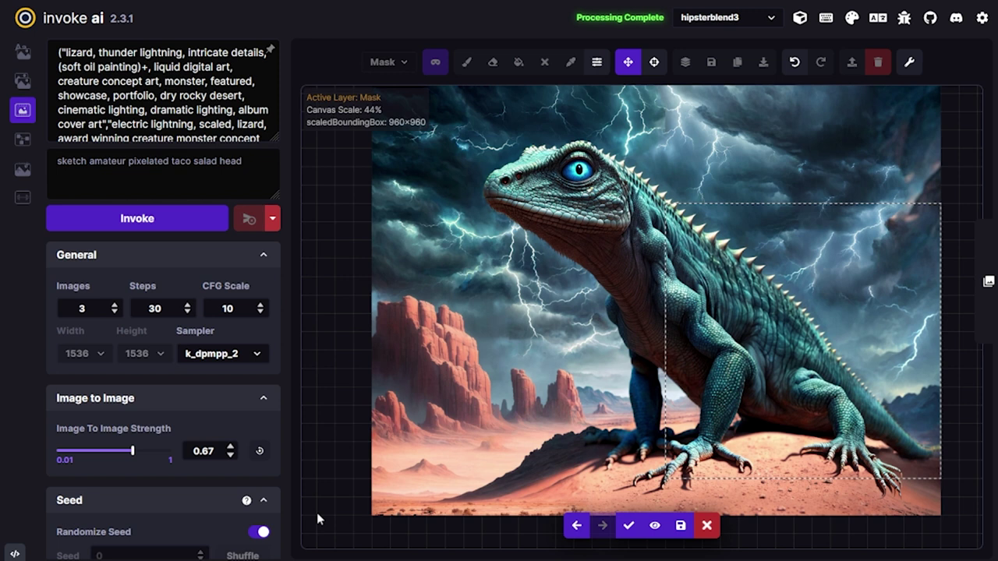
pyautogui.press('Left')
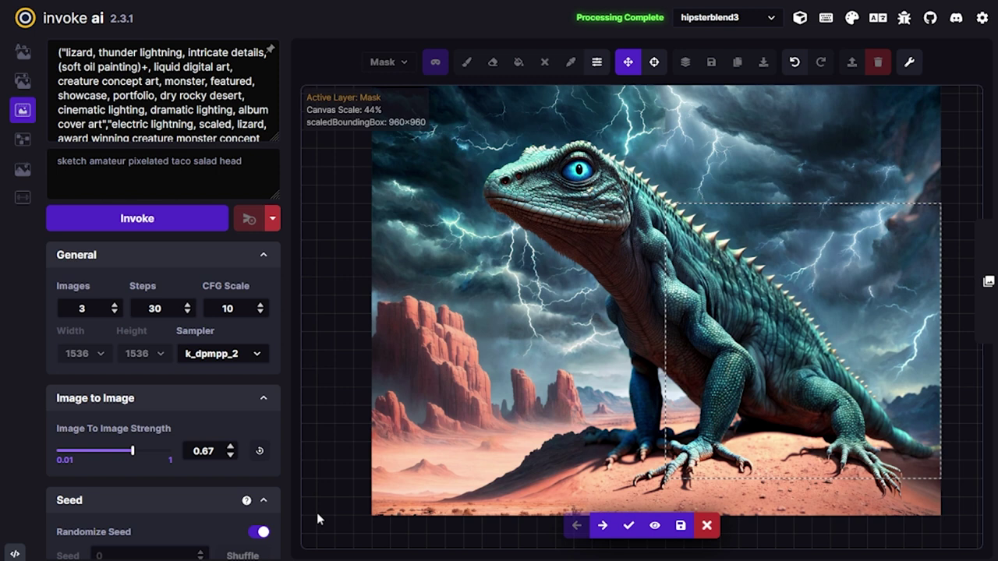
pyautogui.press('Right')
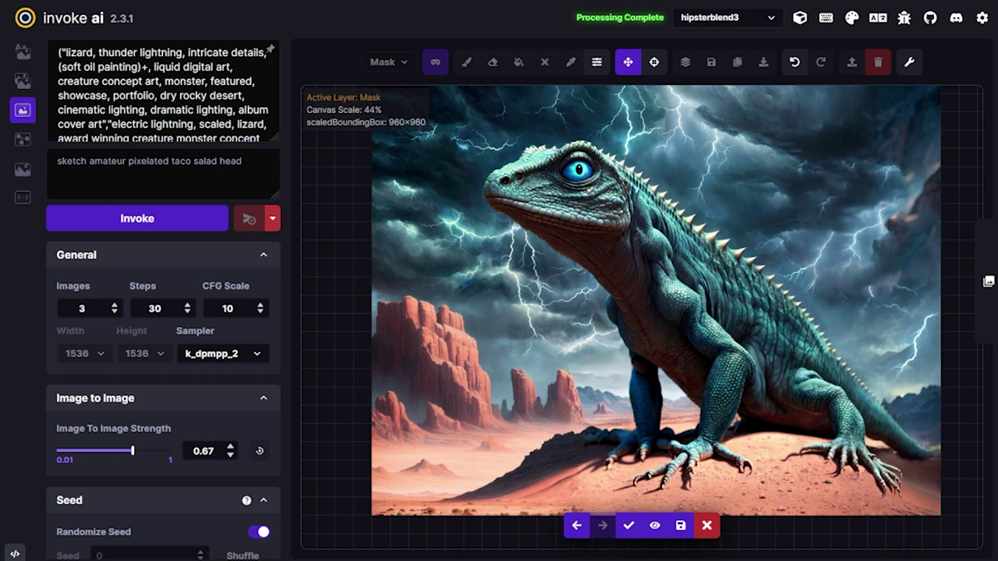
pyautogui.click(628, 526)
# Move the bounding box over the lizard's head, chest and upper back.
pyautogui.press('h')
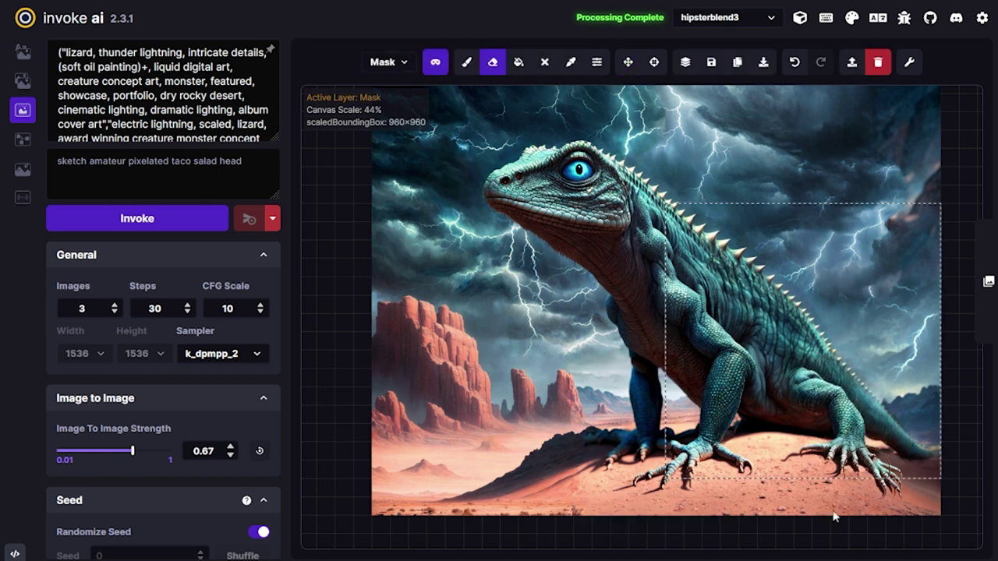
pyautogui.press('v')
pyautogui.moveTo(917, 507); pyautogui.dragTo(914, 508)
pyautogui.moveTo(908, 474); pyautogui.dragTo(706, 383)
pyautogui.moveTo(745, 322)
pyautogui.mouseDown()
pyautogui.moveTo(799, 335)
pyautogui.moveTo(765, 304)
pyautogui.moveTo(731, 322)
pyautogui.moveTo(749, 325)
pyautogui.mouseUp()
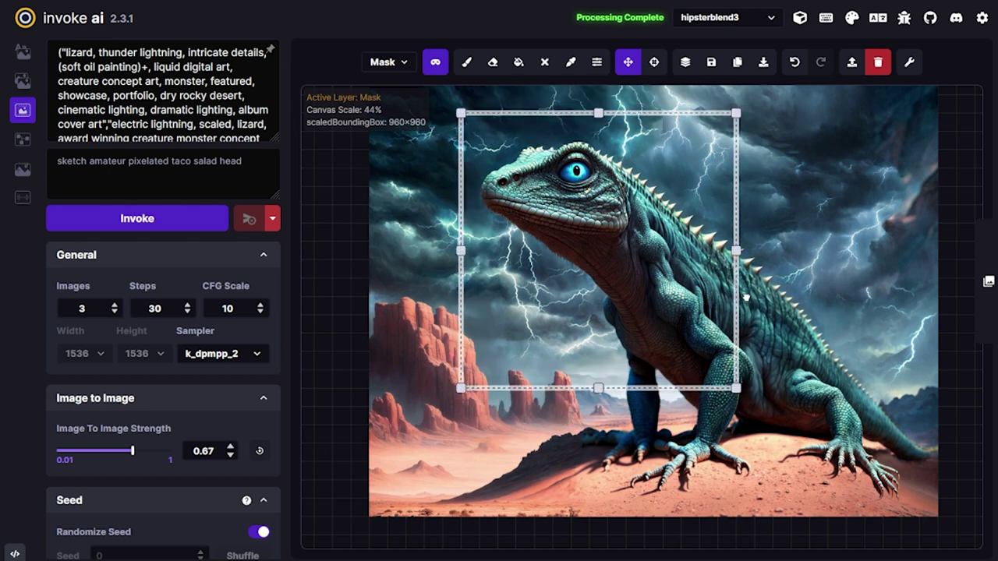
# Paint a translucent cyan glow with pale zigzag lightning along the neck and upper back on the Base layer, and mask that area.
pyautogui.click(466, 62)
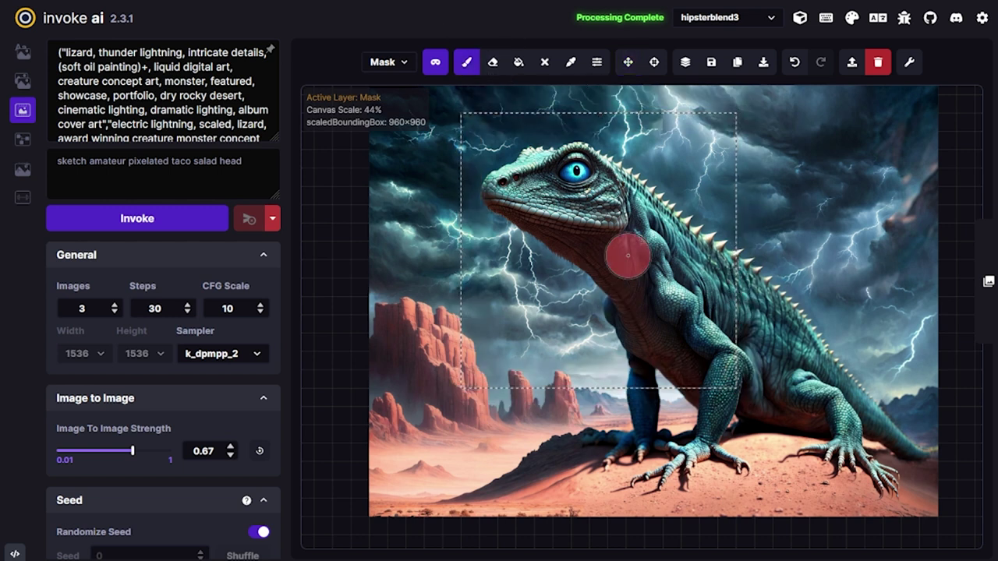
pyautogui.press('c')
pyautogui.click(574, 176)
pyautogui.press('q')
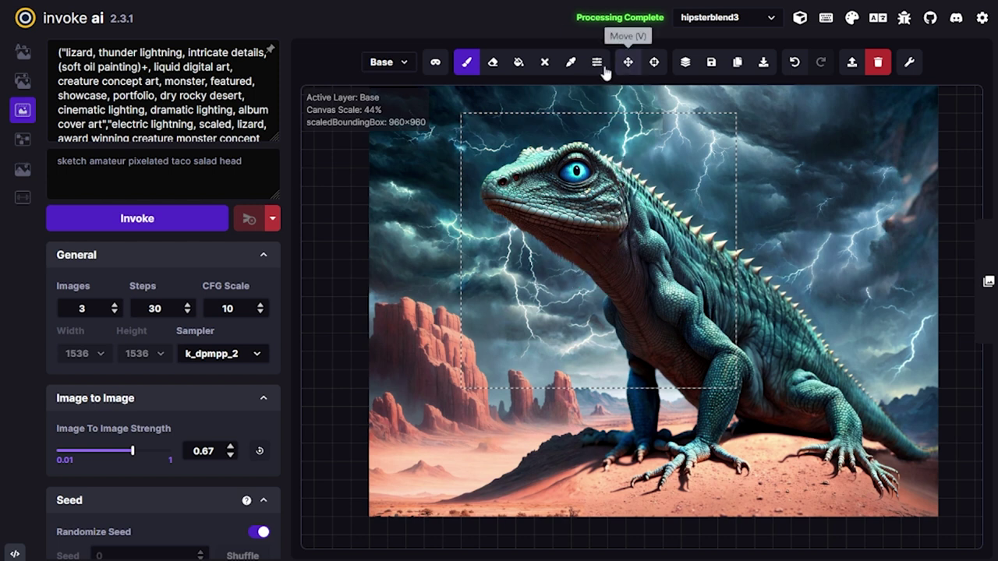
pyautogui.moveTo(597, 62)
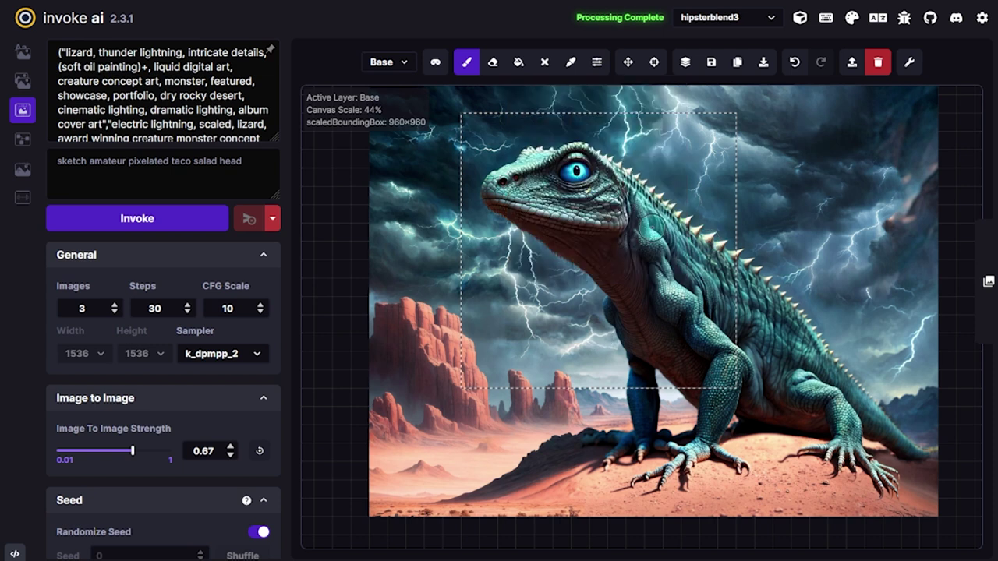
pyautogui.moveTo(668, 207)
pyautogui.mouseDown()
pyautogui.moveTo(722, 253)
pyautogui.moveTo(678, 226)
pyautogui.moveTo(632, 164)
pyautogui.mouseUp()
pyautogui.moveTo(596, 62)
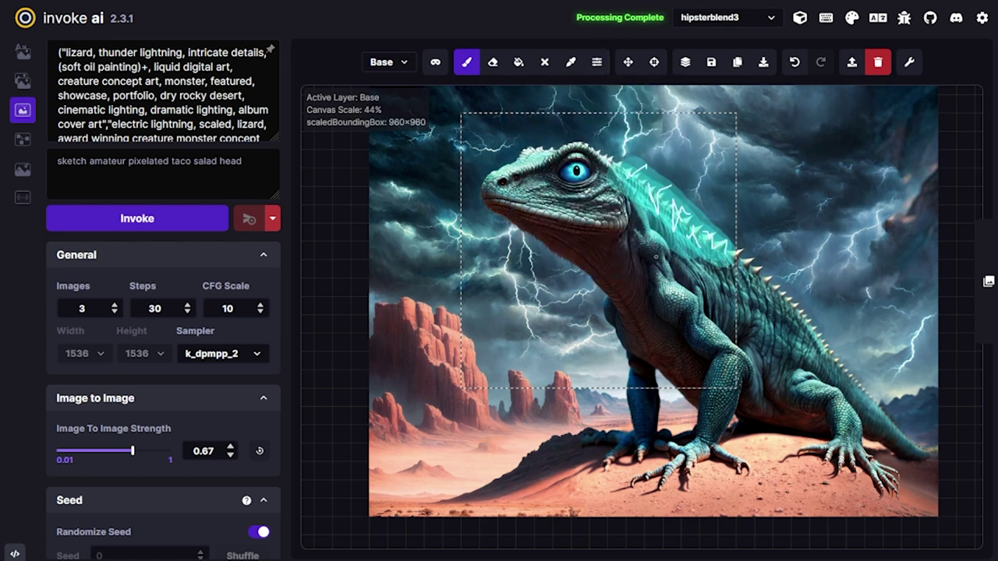
pyautogui.press('q')
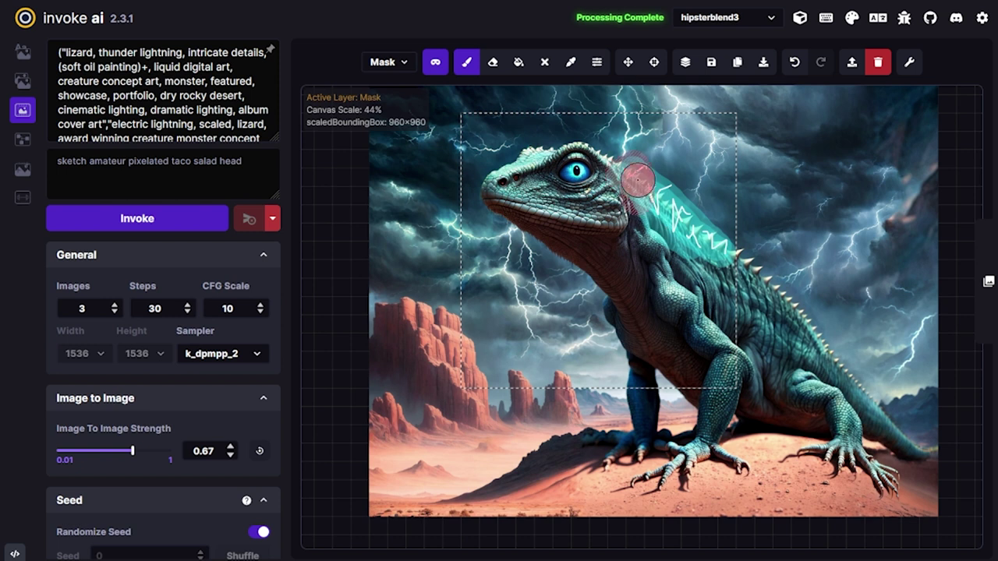
# Replace "thunder lightning" in the prompt with "electricity aura energy elemental magic".
pyautogui.moveTo(99, 52); pyautogui.dragTo(181, 52)
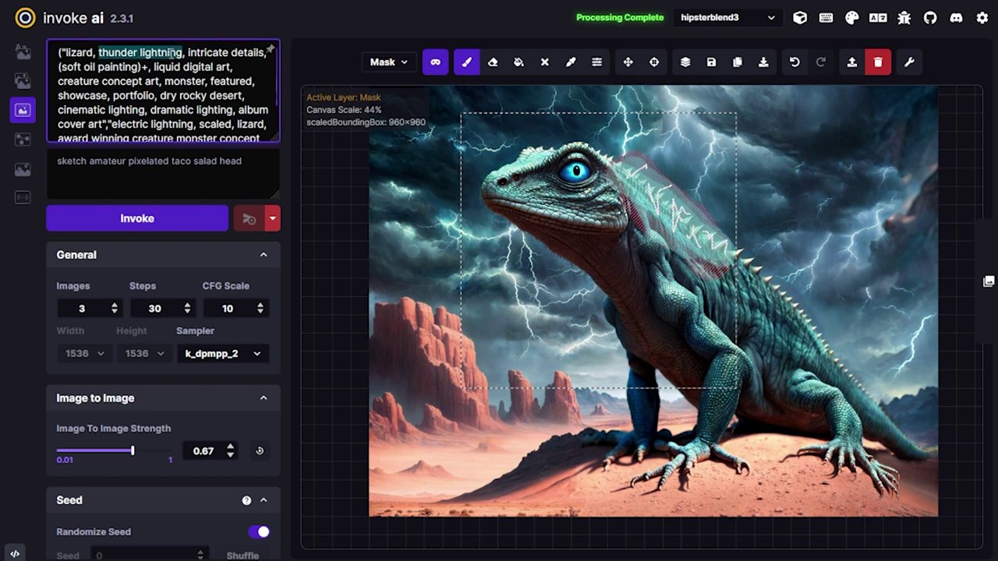
pyautogui.write('elect')
pyautogui.write('ricity aura')
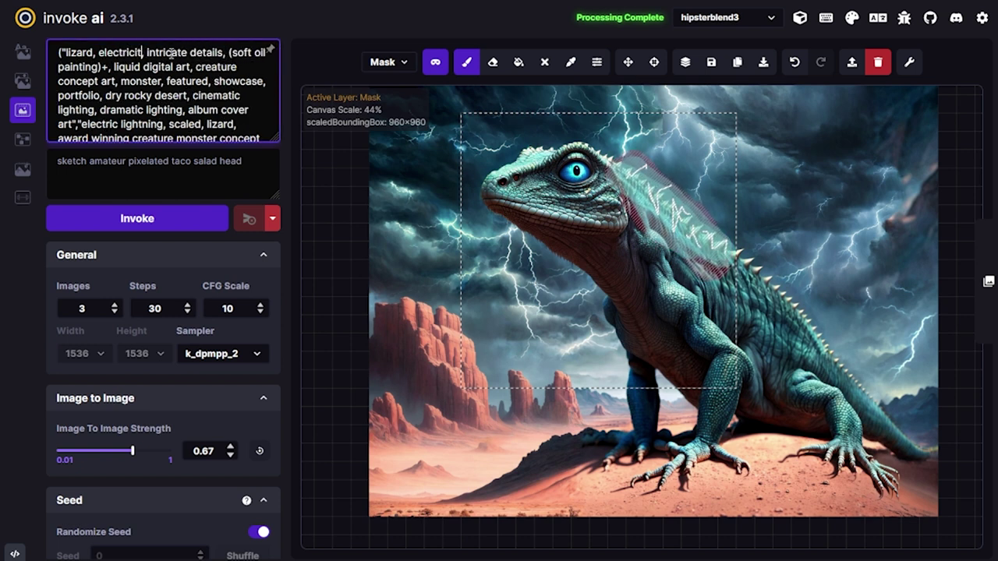
pyautogui.write(' energy ele')
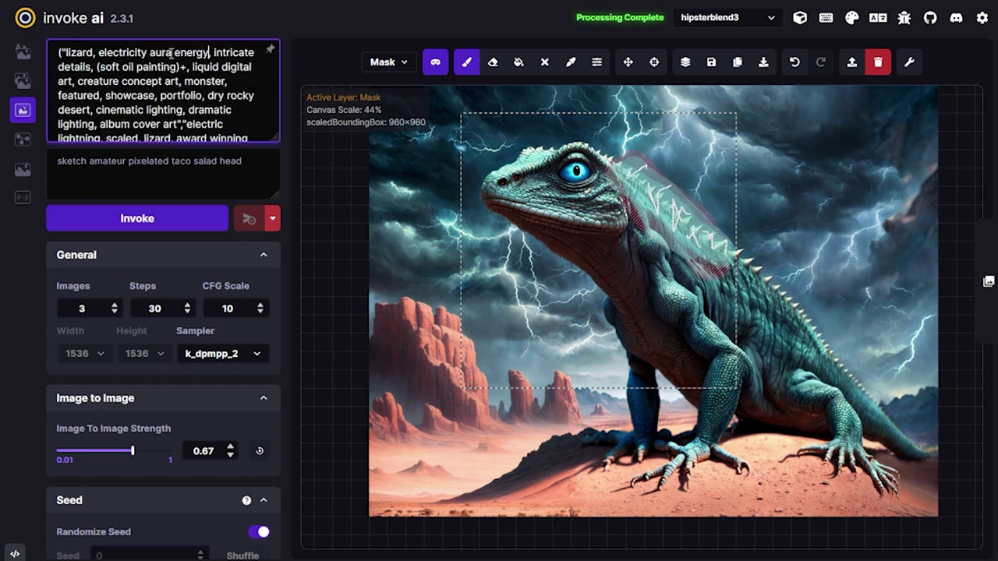
pyautogui.write('mental magic')
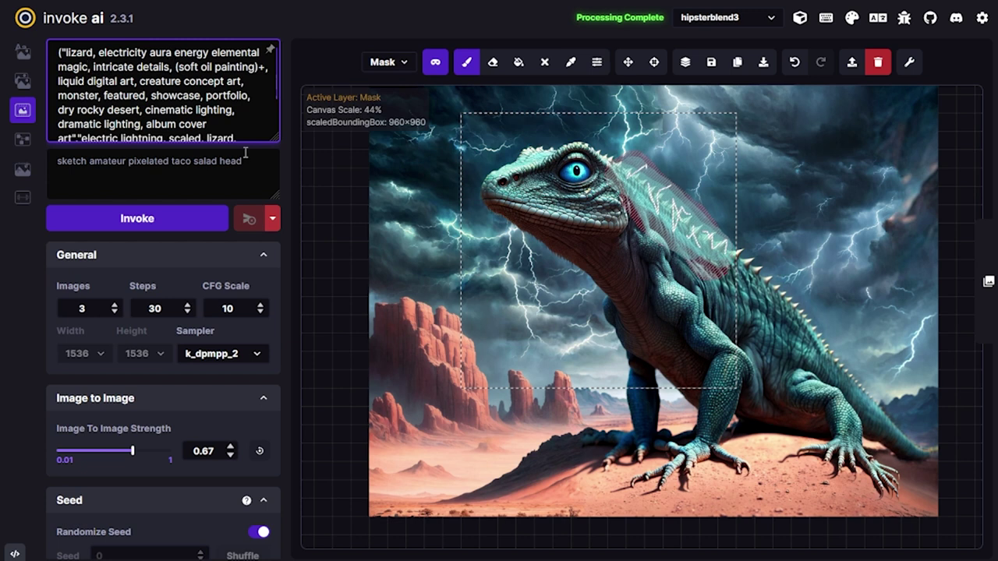
# Add "aura of" before "electric lightning" in the prompt, and generate inpainting variations at 0.48 image-to-image strength.
pyautogui.scroll(-1, 188, 130)
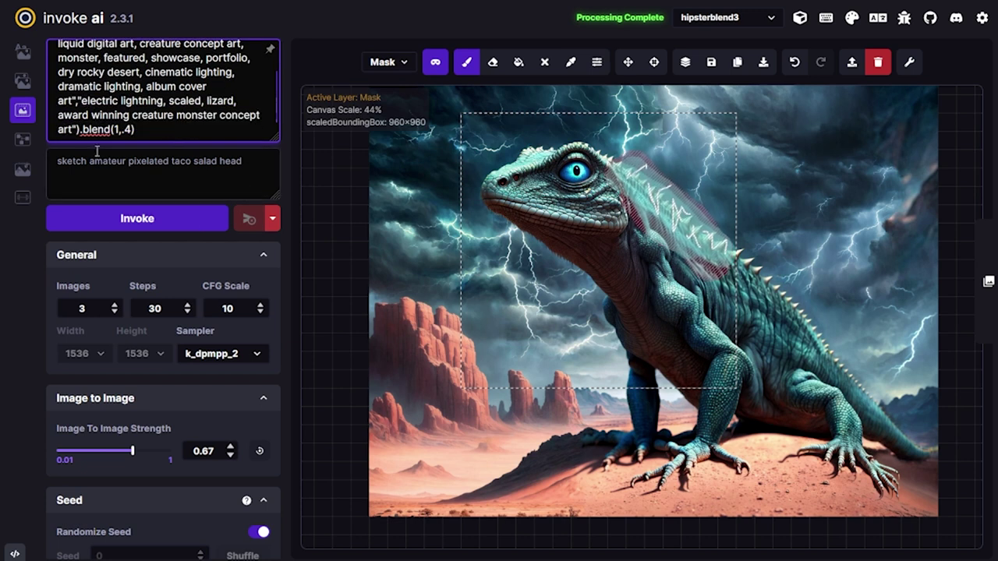
pyautogui.write('"aura of')
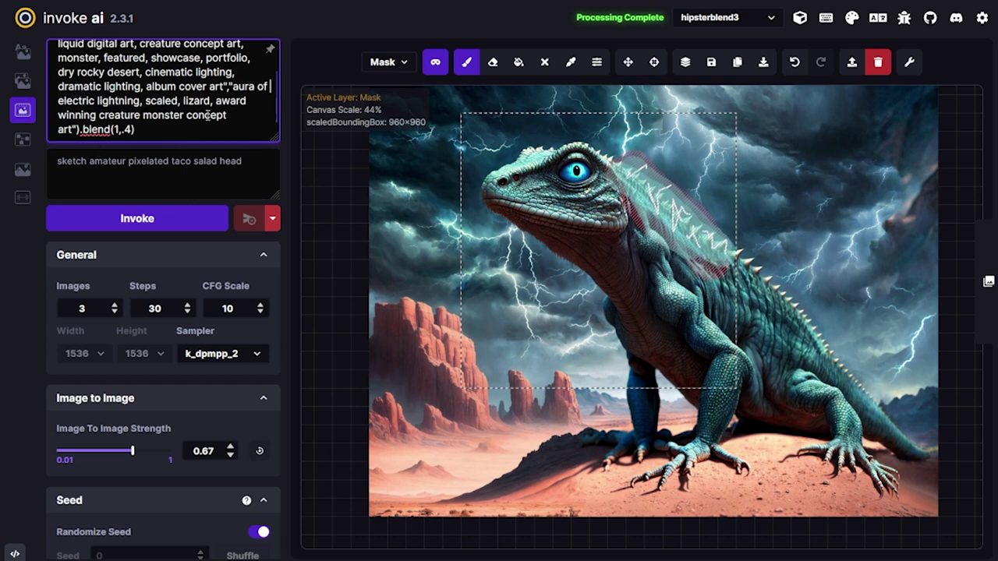
pyautogui.click(111, 451)
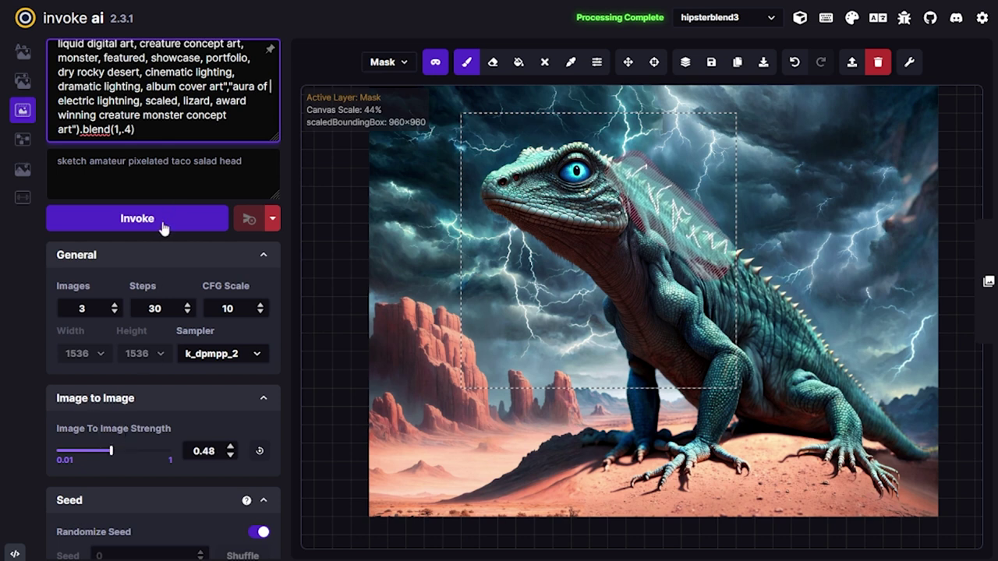
pyautogui.write('e')
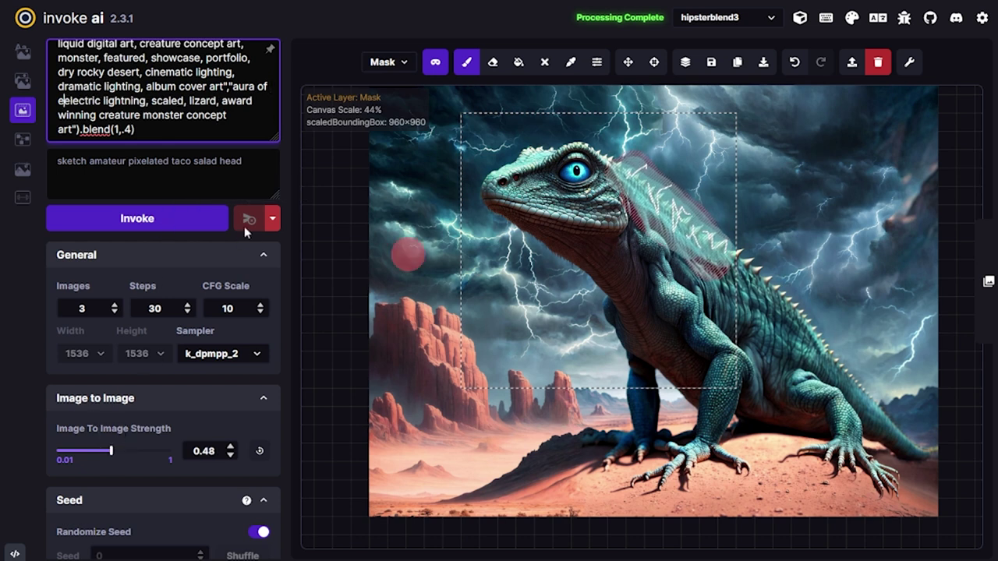
pyautogui.press('BackSpace')
pyautogui.click(176, 221)
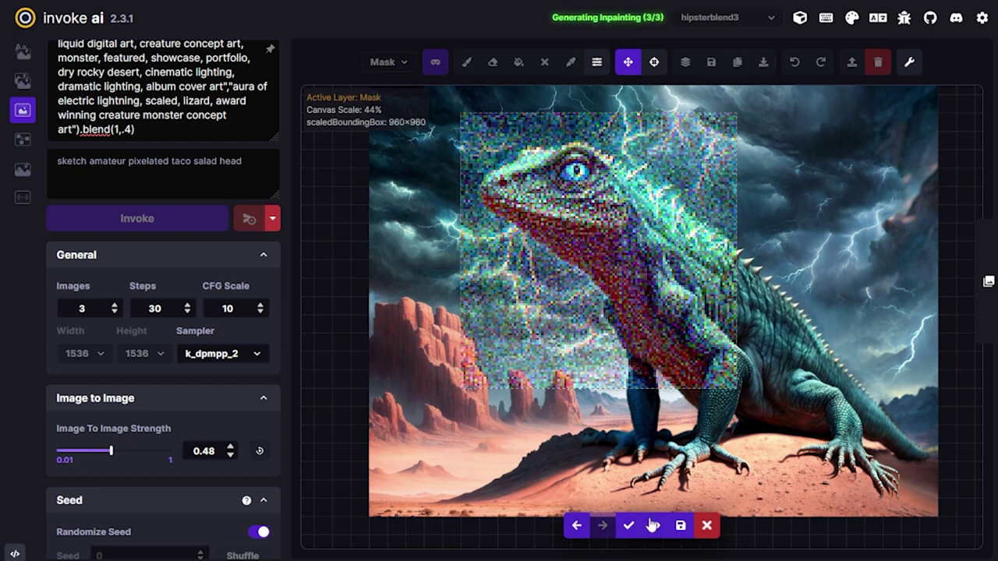
# Compare the neck and upper back aura variations and accept the first one.
pyautogui.press('Left')
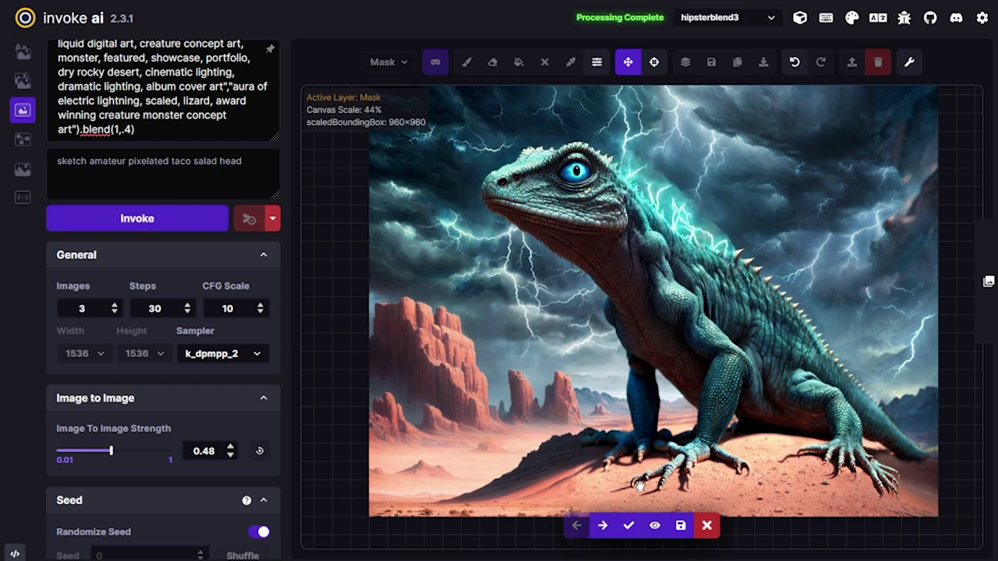
pyautogui.press('Right')
pyautogui.press('Left')
pyautogui.click(628, 526)
# Regenerate the masked neck and upper back at 0.63 image-to-image strength and accept a variation.
pyautogui.moveTo(129, 460); pyautogui.dragTo(130, 460)
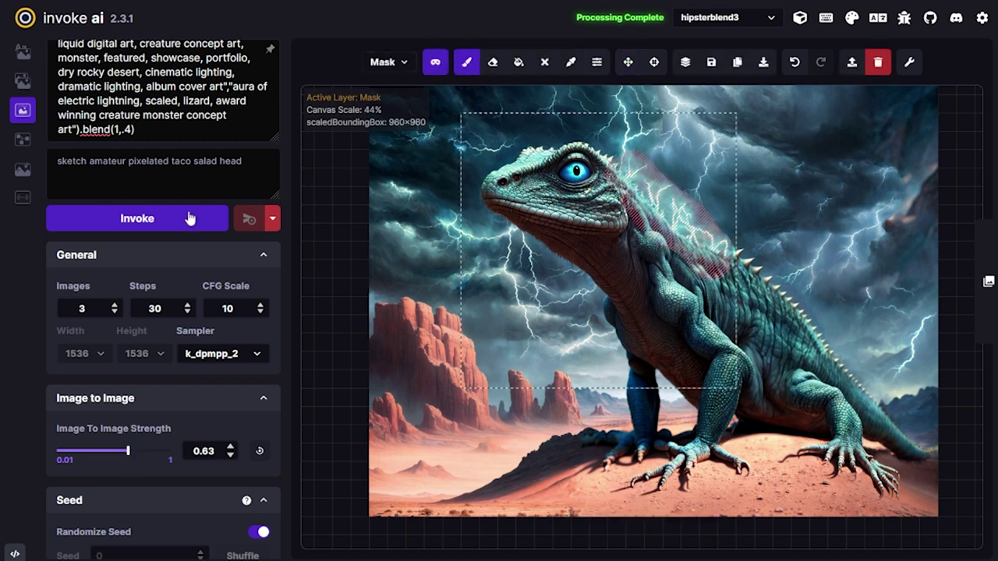
pyautogui.click(191, 219)
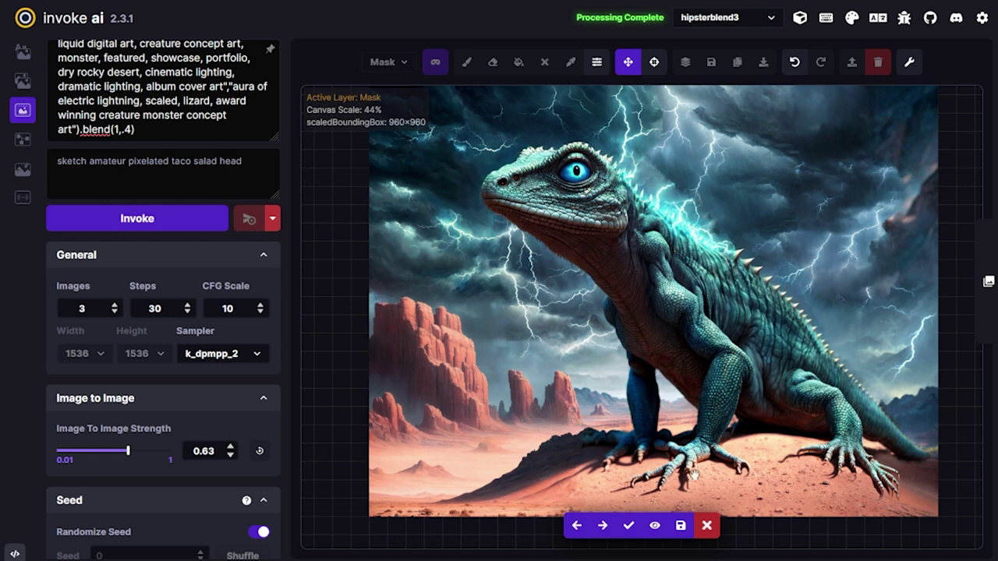
pyautogui.click(629, 525)
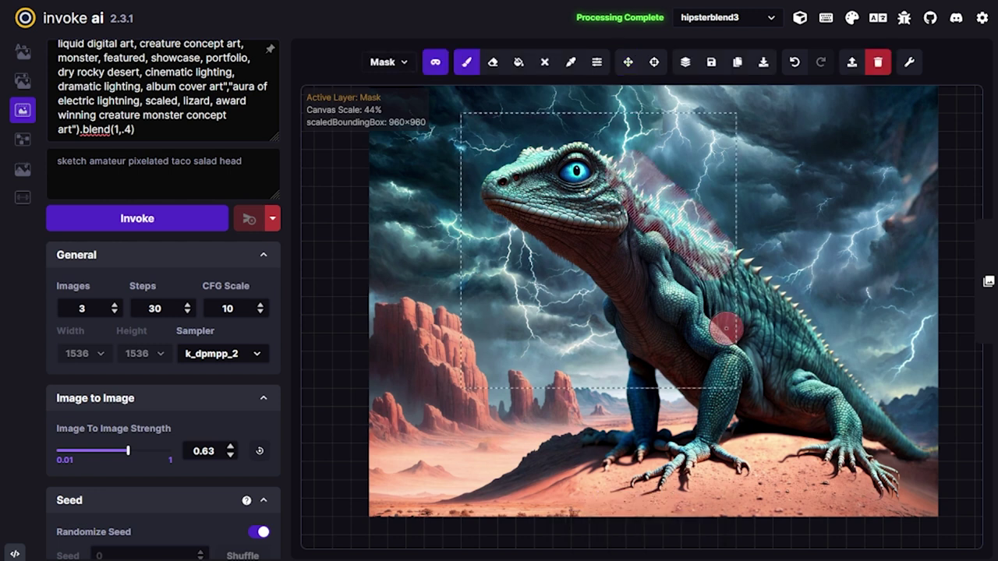
# Move the bounding box over the lizard's rear body, hind leg and tail.
pyautogui.press('v')
pyautogui.moveTo(737, 333)
pyautogui.mouseDown()
pyautogui.moveTo(869, 390)
pyautogui.moveTo(879, 372)
pyautogui.moveTo(924, 431)
pyautogui.moveTo(934, 428)
pyautogui.mouseUp()
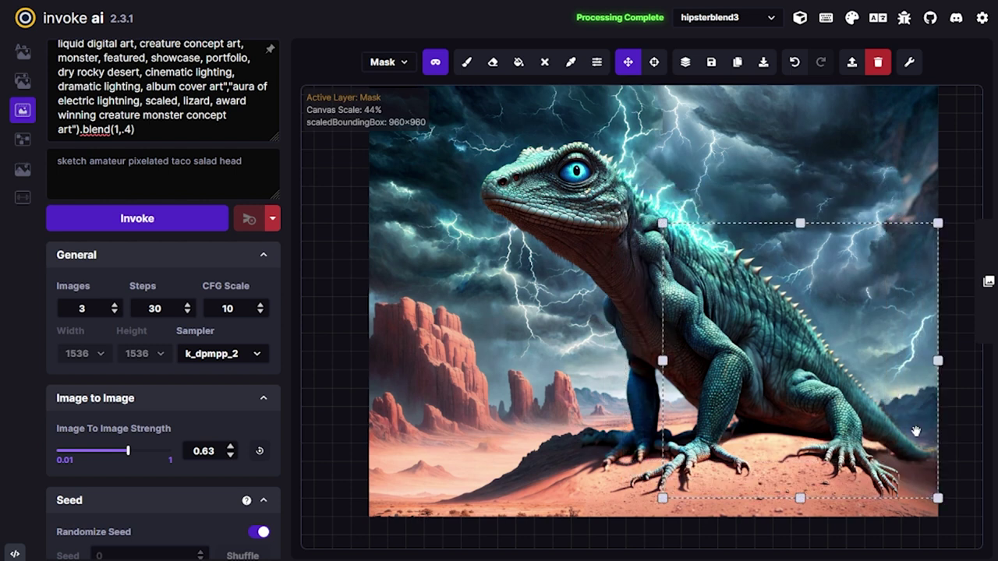
pyautogui.doubleClick(241, 161)
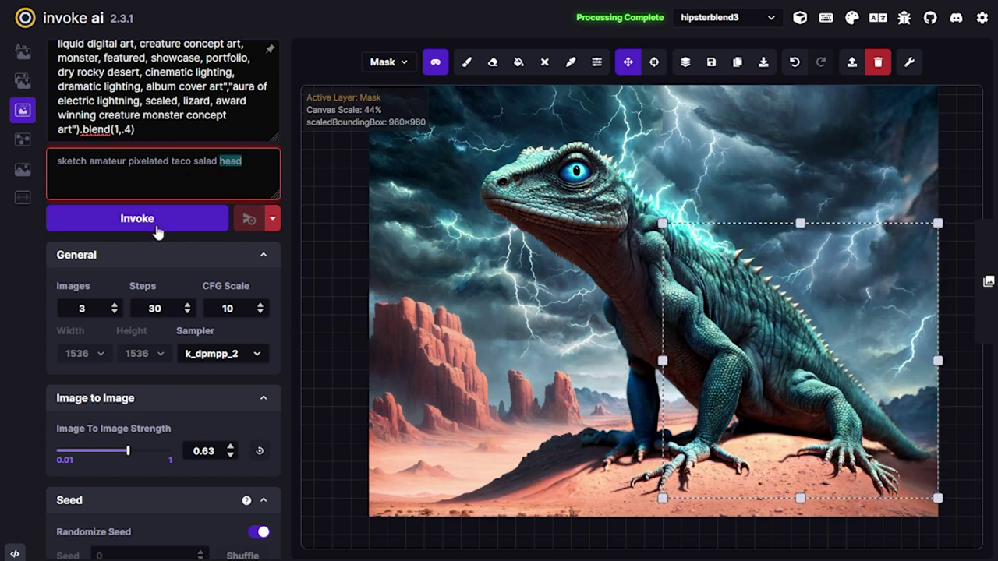
# Paint a translucent cyan glow with pale zigzag lightning along the lower back and tail on the Base layer.
pyautogui.click(467, 62)
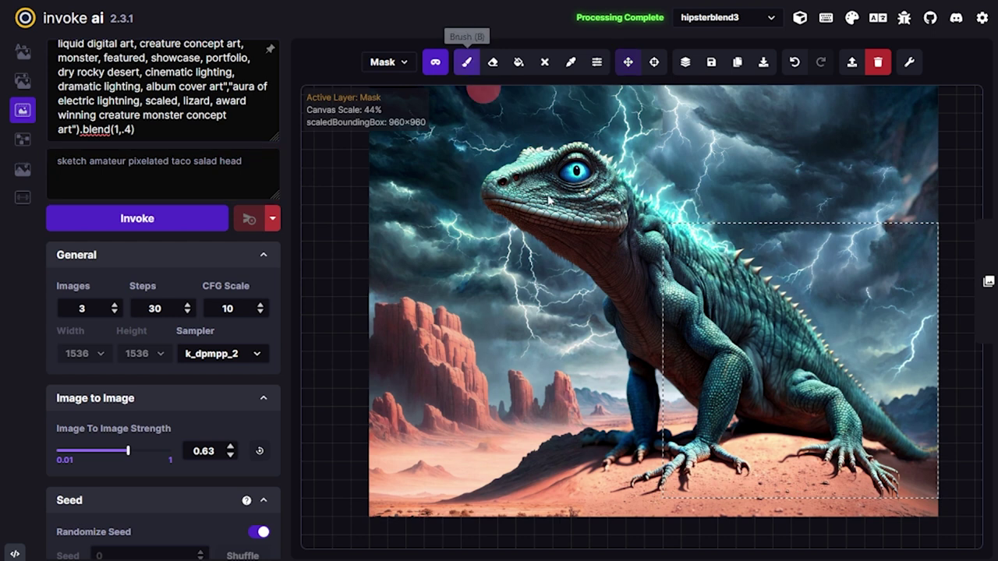
pyautogui.press('q')
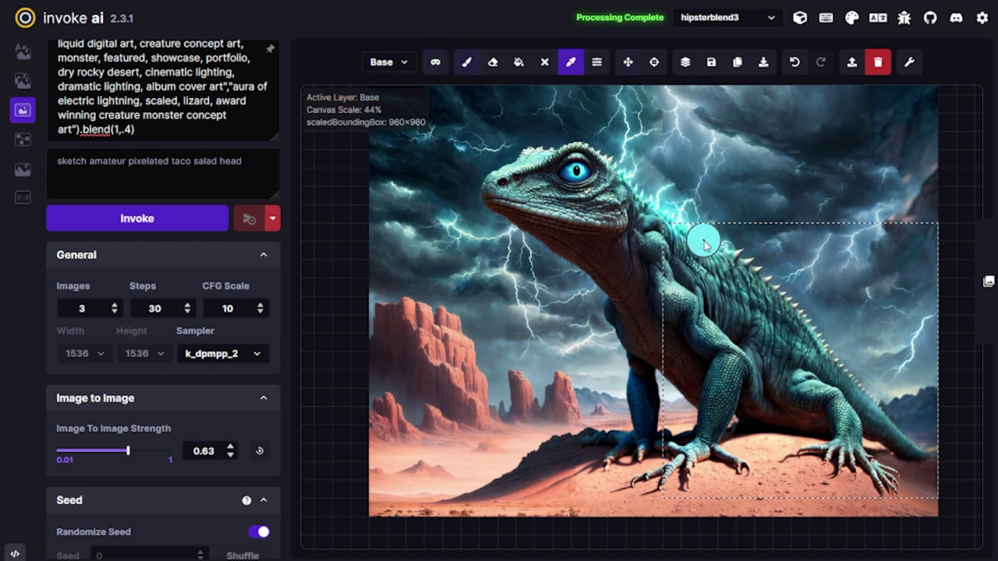
pyautogui.moveTo(597, 61)
pyautogui.click(611, 260)
pyautogui.moveTo(737, 265)
pyautogui.mouseDown()
pyautogui.moveTo(810, 328)
pyautogui.moveTo(898, 431)
pyautogui.mouseUp()
pyautogui.press('c')
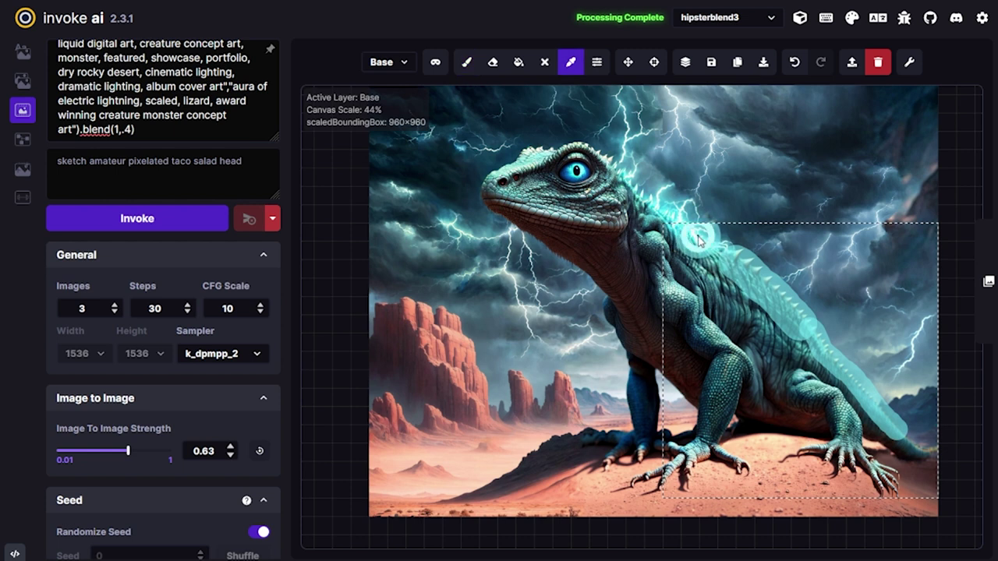
pyautogui.click(698, 240)
pyautogui.press('c')
pyautogui.click(714, 250)
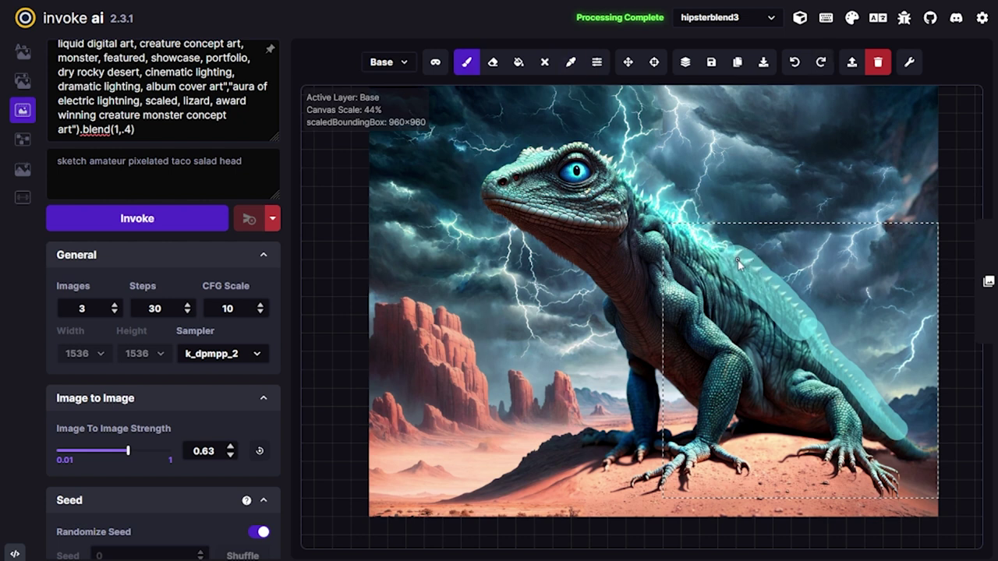
pyautogui.moveTo(772, 290); pyautogui.dragTo(858, 380)
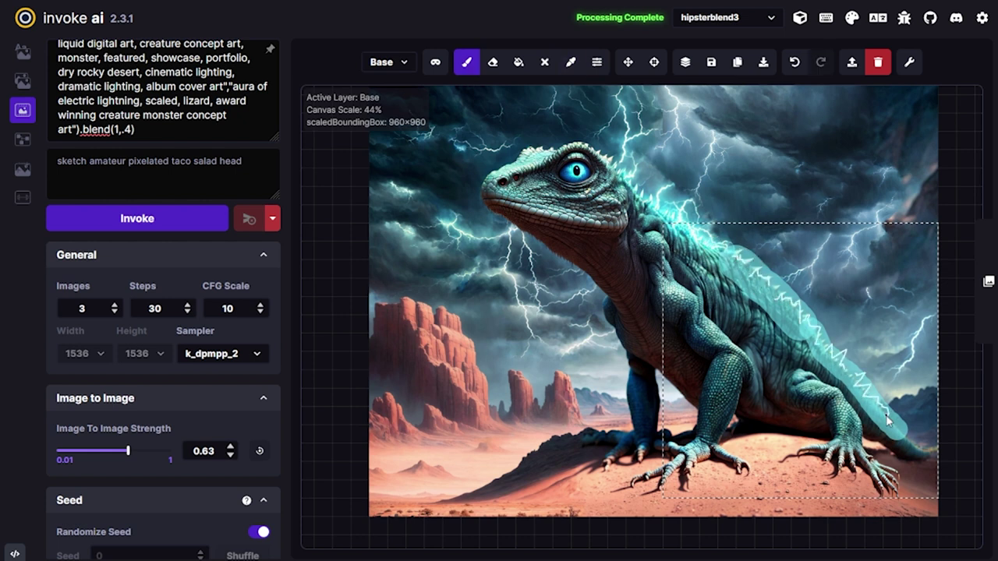
# Inpaint a masked strip along the painted back and tail at 0.54 image-to-image strength and accept a variation.
pyautogui.press('q')
pyautogui.moveTo(733, 262); pyautogui.dragTo(916, 440)
pyautogui.moveTo(128, 451); pyautogui.dragTo(117, 451)
pyautogui.click(176, 222)
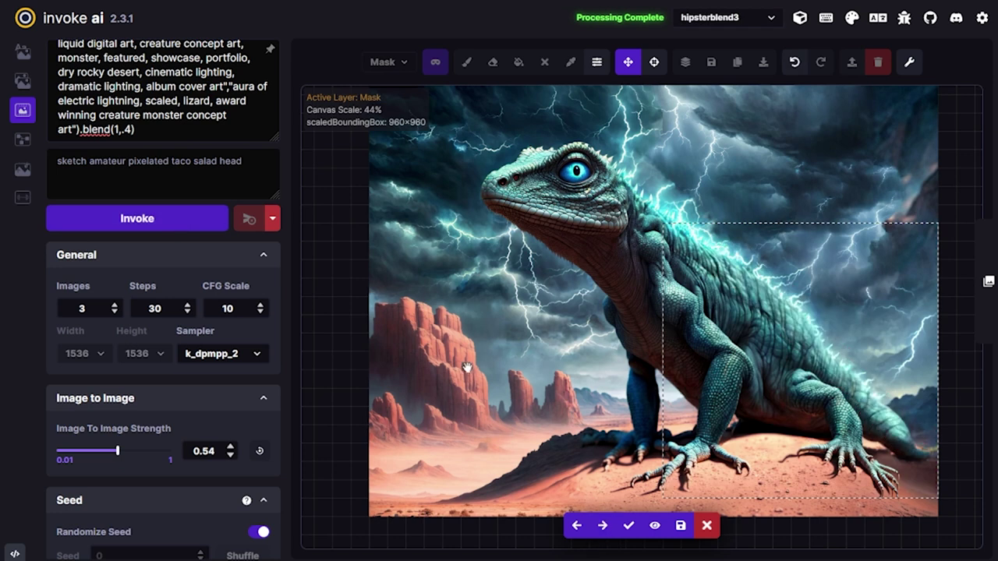
pyautogui.click(627, 528)
pyautogui.hotkey('shift', 'c')
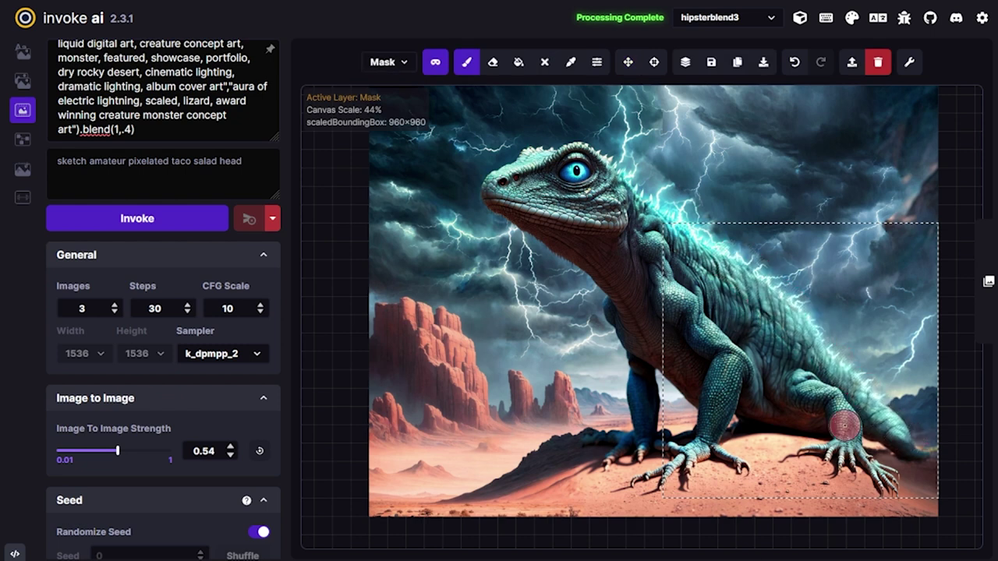
# Move the bounding box over the lizard's head and shrink it to 640×640.
pyautogui.press('v')
pyautogui.moveTo(932, 460)
pyautogui.mouseDown()
pyautogui.moveTo(549, 377)
pyautogui.moveTo(916, 467)
pyautogui.moveTo(677, 438)
pyautogui.moveTo(639, 451)
pyautogui.mouseUp()
pyautogui.moveTo(606, 318); pyautogui.dragTo(661, 207)
pyautogui.moveTo(663, 291); pyautogui.dragTo(777, 348)
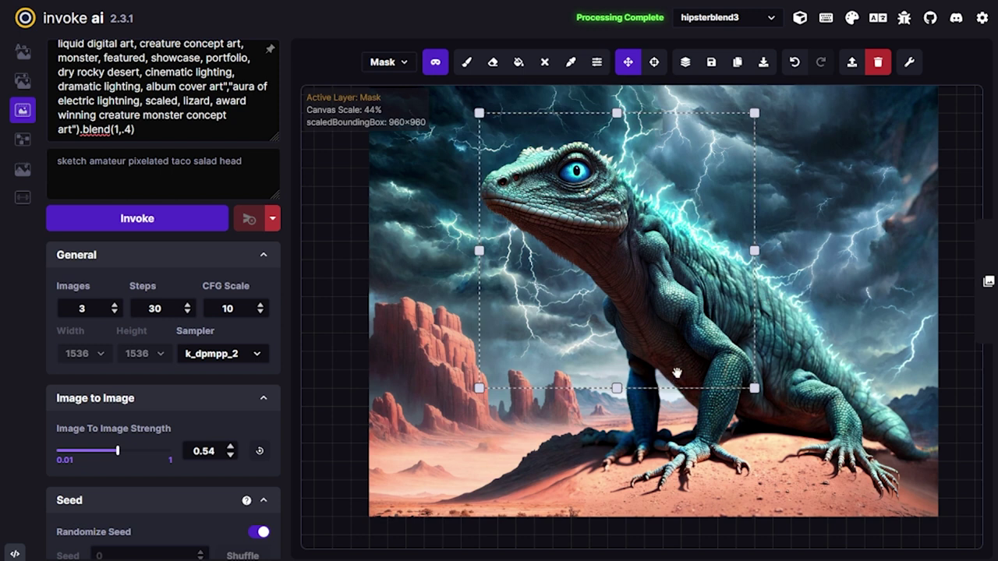
pyautogui.moveTo(756, 389); pyautogui.dragTo(636, 293)
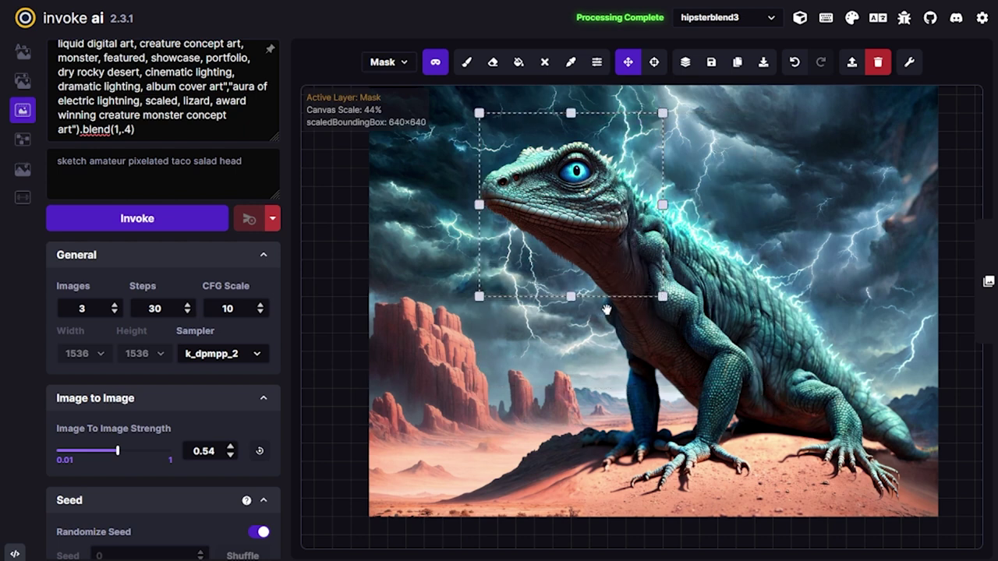
pyautogui.moveTo(618, 297); pyautogui.dragTo(594, 297)
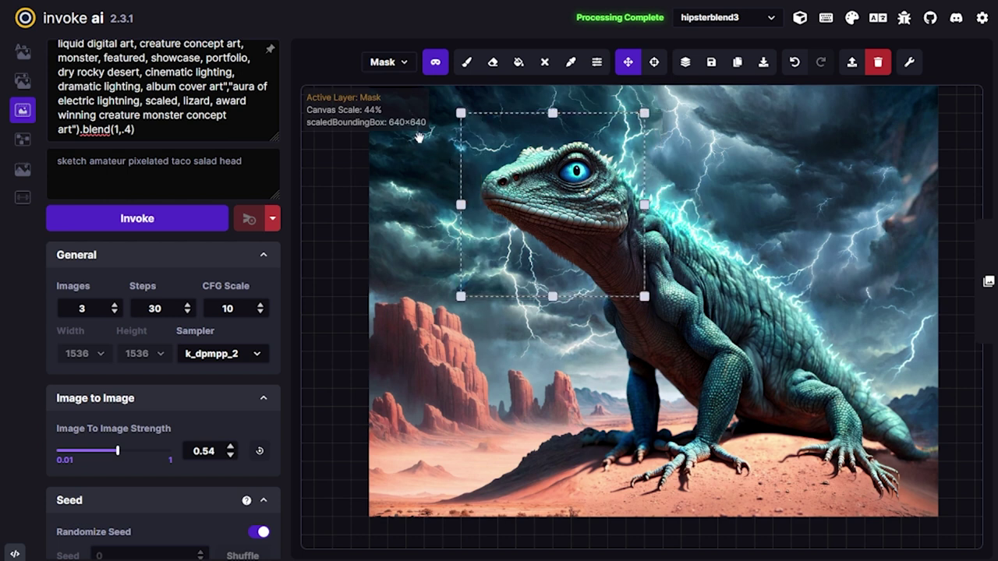
# Collapse the Seed settings and expand Infill and Scaling to inspect the Scale Before Processing option.
pyautogui.scroll(-2, 238, 405)
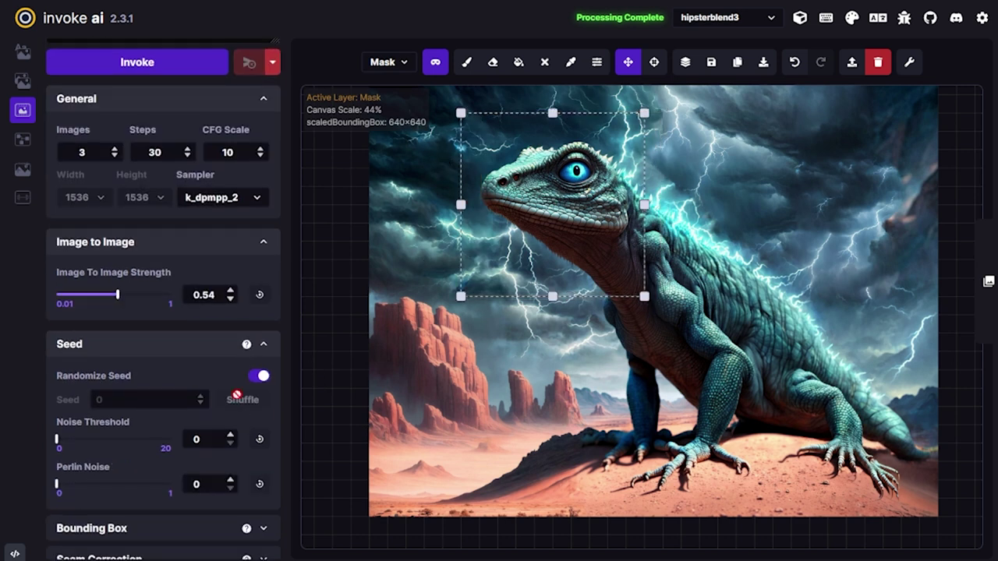
pyautogui.click(205, 350)
pyautogui.click(140, 439)
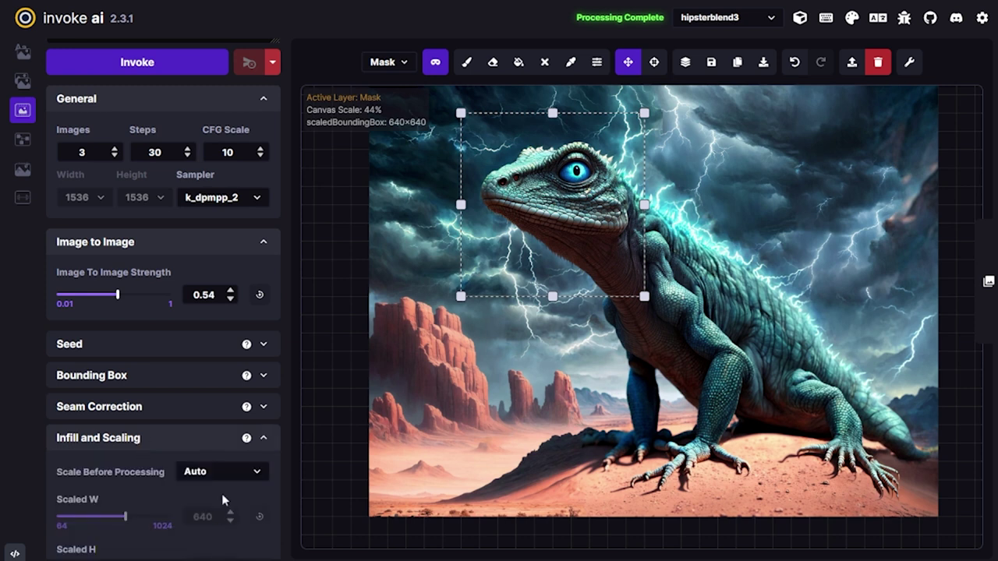
pyautogui.scroll(-2, 222, 497)
pyautogui.click(219, 318)
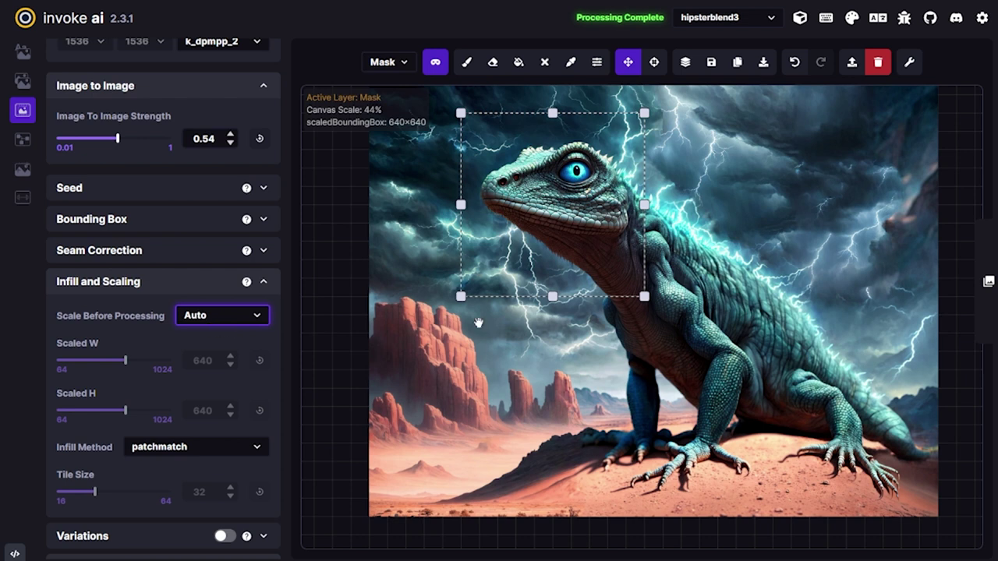
# Try a much smaller bounding box to check its automatic scaled size, and restore it to 640×640 around the head.
pyautogui.moveTo(644, 296); pyautogui.dragTo(515, 166)
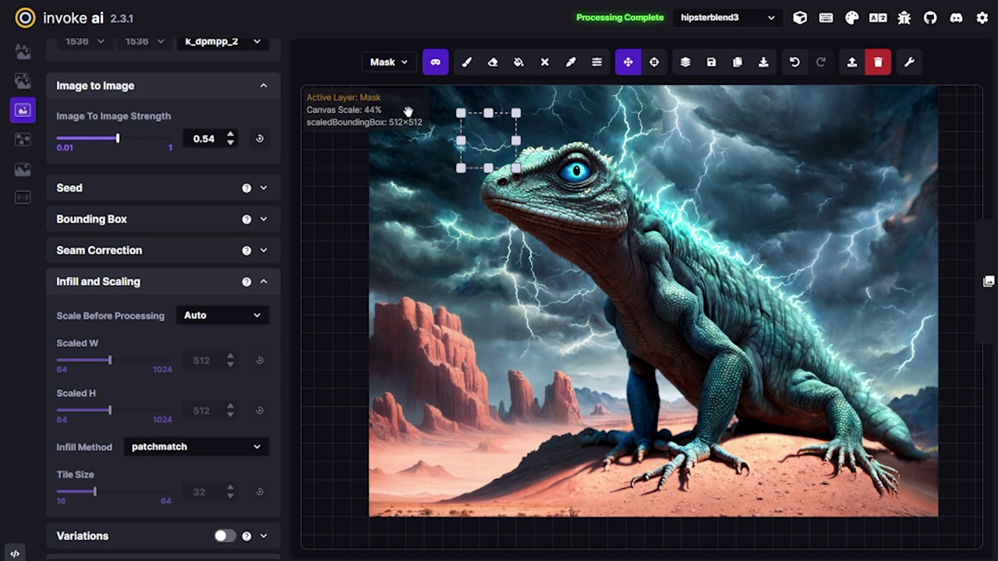
pyautogui.moveTo(521, 173); pyautogui.dragTo(644, 296)
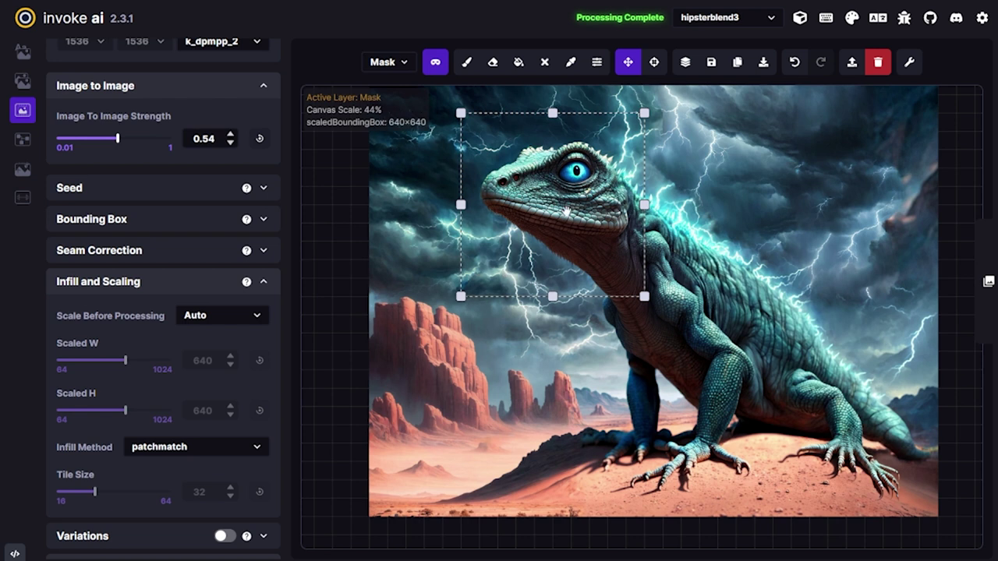
# Set Scale Before Processing to Manual with a scaled width and height of 1536.
pyautogui.click(230, 314)
pyautogui.click(218, 360)
pyautogui.click(229, 356)
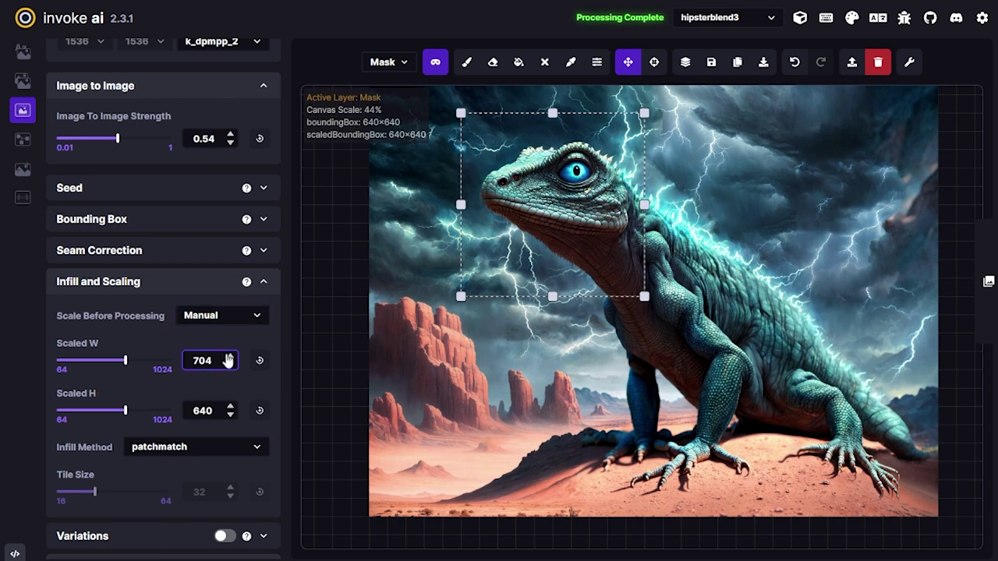
pyautogui.click(230, 365)
pyautogui.click(230, 406)
pyautogui.moveTo(231, 406); pyautogui.dragTo(232, 410)
pyautogui.click(230, 415)
pyautogui.moveTo(230, 357); pyautogui.dragTo(230, 362)
pyautogui.click(231, 359)
pyautogui.click(230, 358)
pyautogui.click(230, 359)
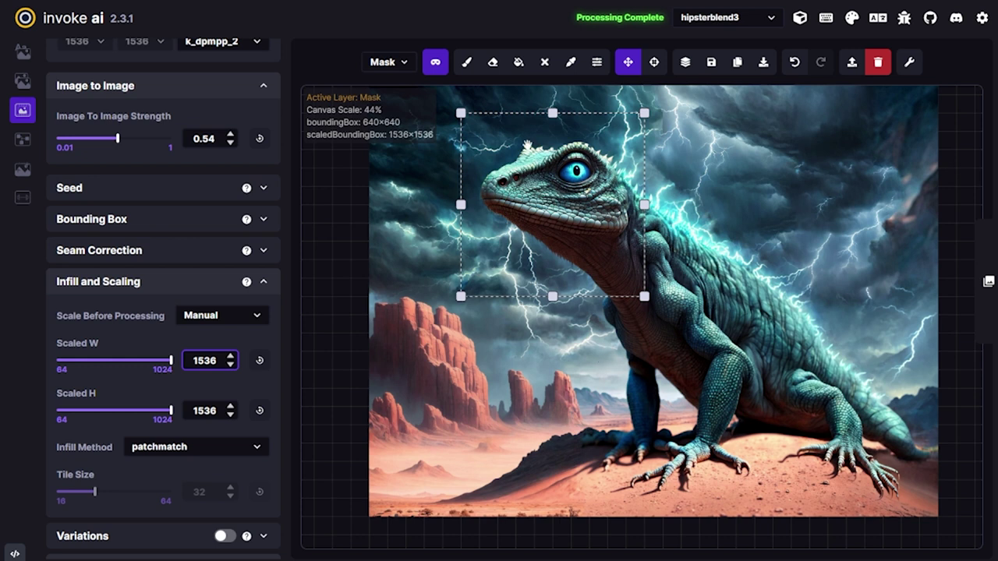
# Remove "head" from the negative prompt and review the main prompt.
pyautogui.click(466, 62)
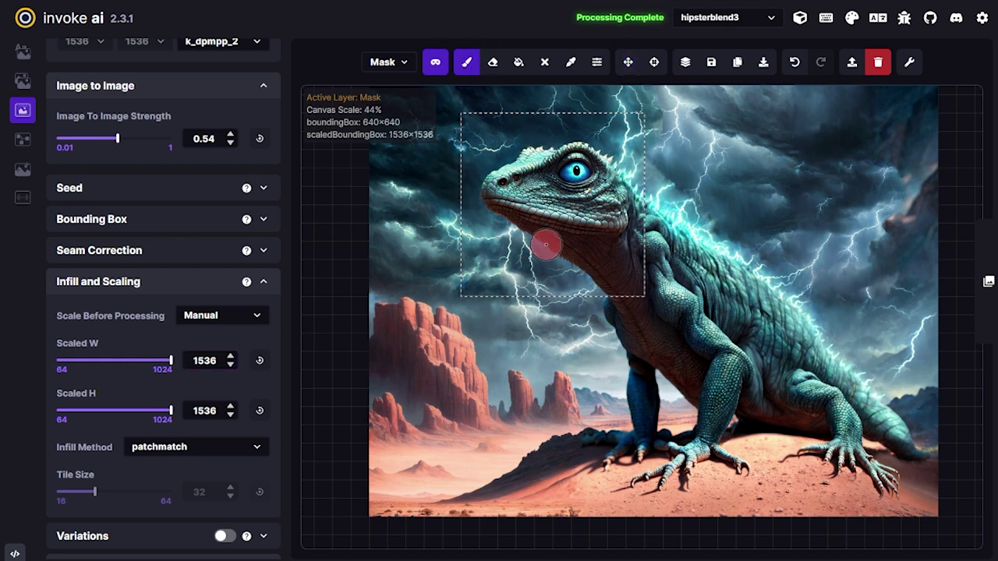
pyautogui.scroll(4, 253, 200)
pyautogui.doubleClick(230, 162)
pyautogui.write('taco salad')
pyautogui.press('BackSpace')
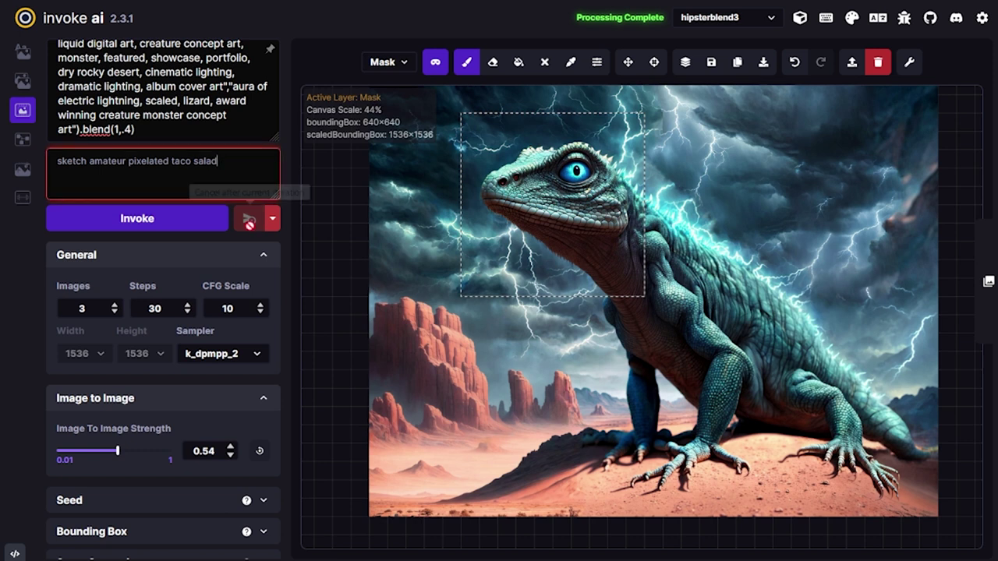
pyautogui.click(233, 123)
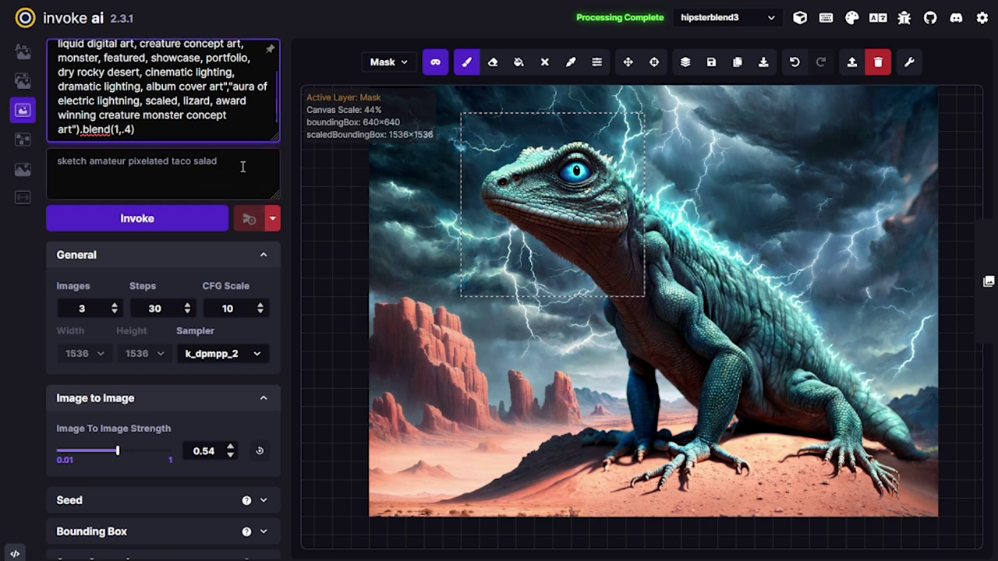
pyautogui.moveTo(242, 167); pyautogui.dragTo(179, 167)
pyautogui.click(233, 115)
pyautogui.scroll(2, 233, 115)
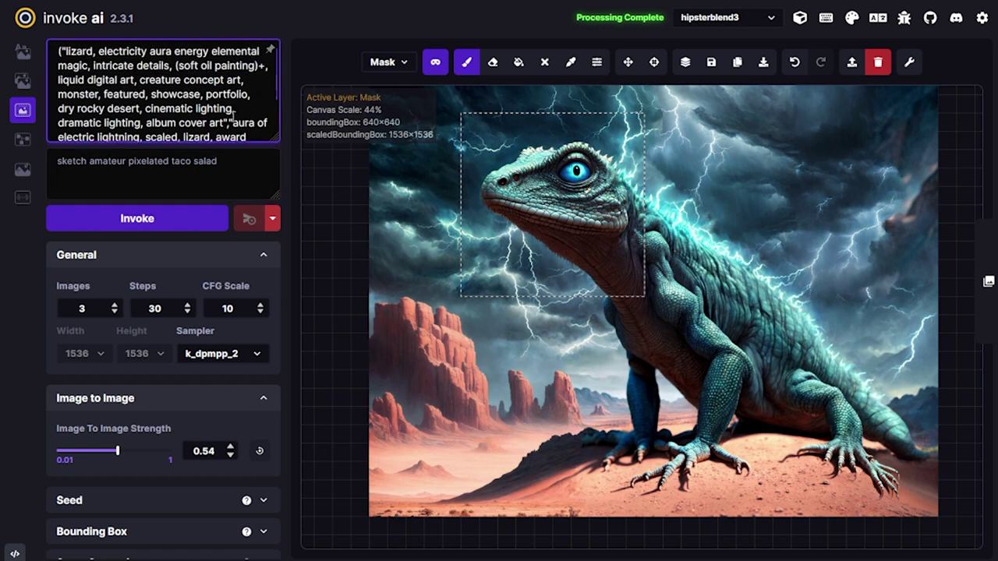
# Sketch jagged pale teeth along the lizard's mouth line on the base layer with a small brush.
pyautogui.click(581, 172)
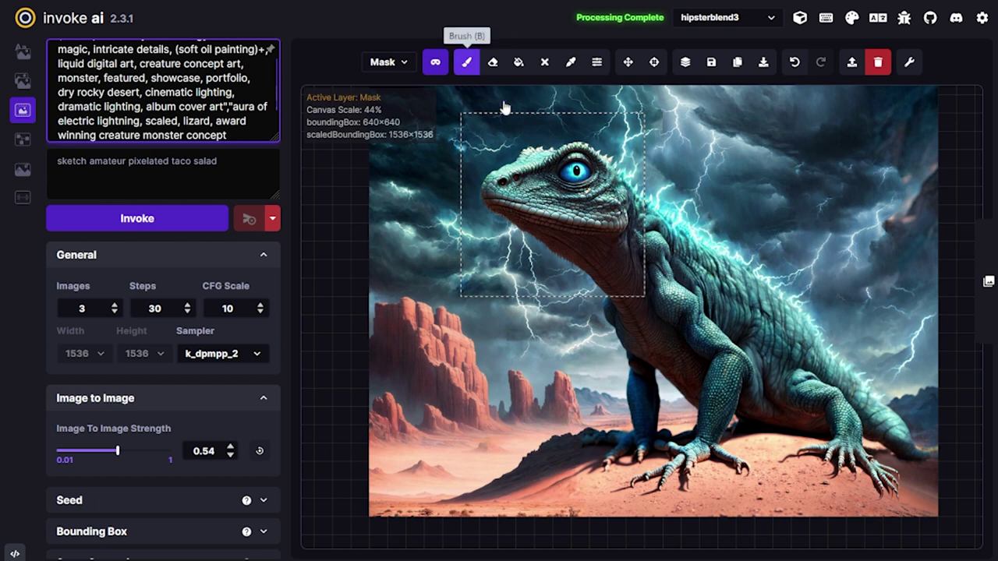
pyautogui.press('q')
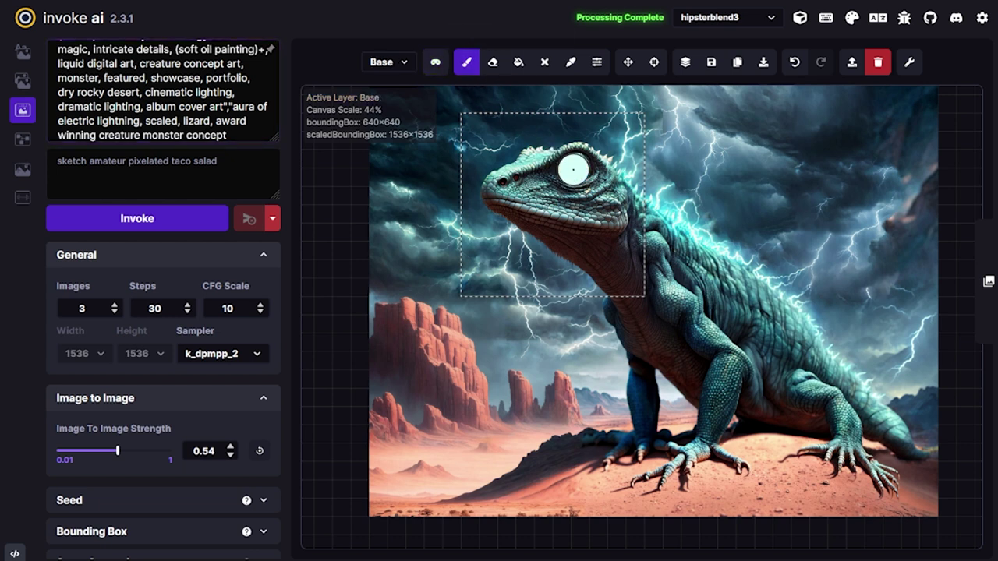
pyautogui.press('c')
pyautogui.press('q')
pyautogui.press('q')
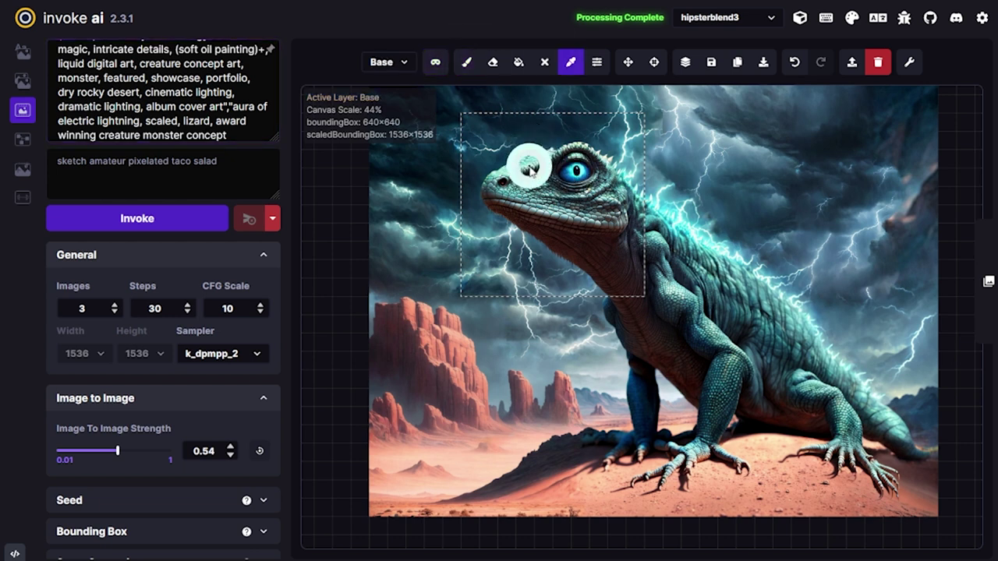
pyautogui.press('q')
pyautogui.press('b')
pyautogui.press('q')
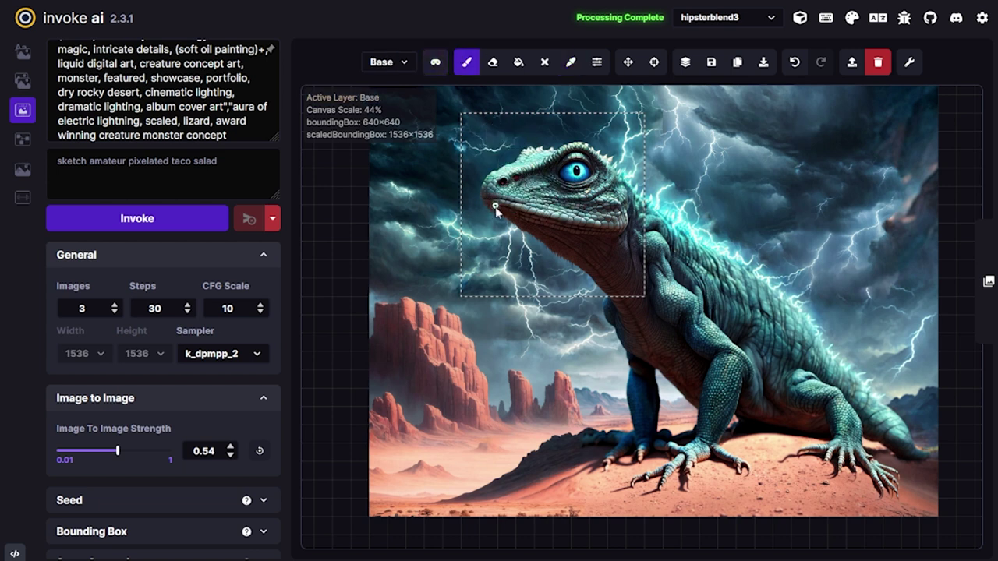
pyautogui.scroll(5, 496, 211)
pyautogui.press('v')
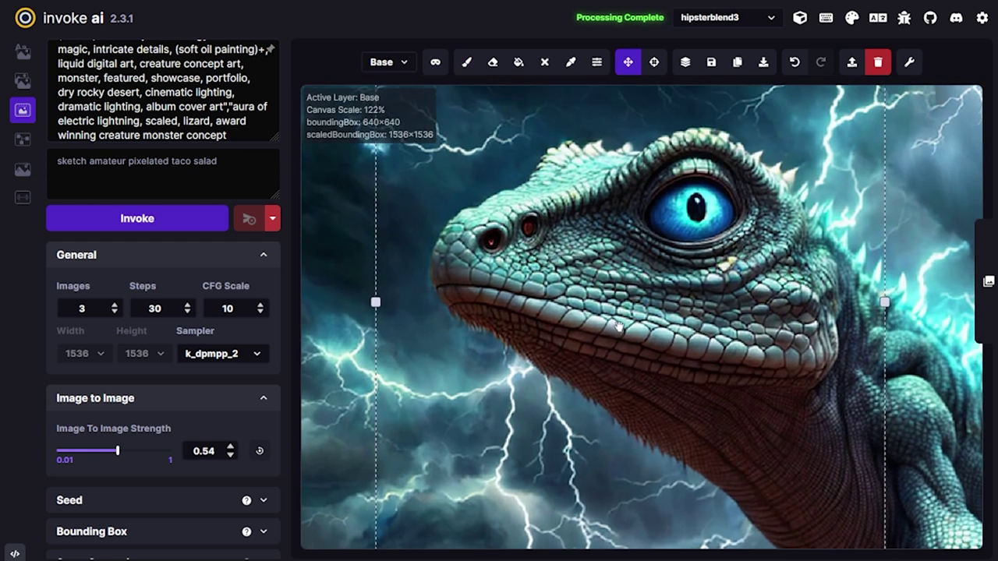
pyautogui.press('b')
pyautogui.moveTo(459, 294)
pyautogui.mouseDown()
pyautogui.moveTo(489, 285)
pyautogui.moveTo(575, 294)
pyautogui.moveTo(683, 333)
pyautogui.moveTo(803, 351)
pyautogui.mouseUp()
# Paint a dark opening along the front of the lizard's mouth and fill it with dark blue strokes.
pyautogui.press('alt')
pyautogui.keyDown('alt'); pyautogui.click(466, 297); pyautogui.keyUp('alt')
pyautogui.moveTo(439, 287); pyautogui.dragTo(694, 333)
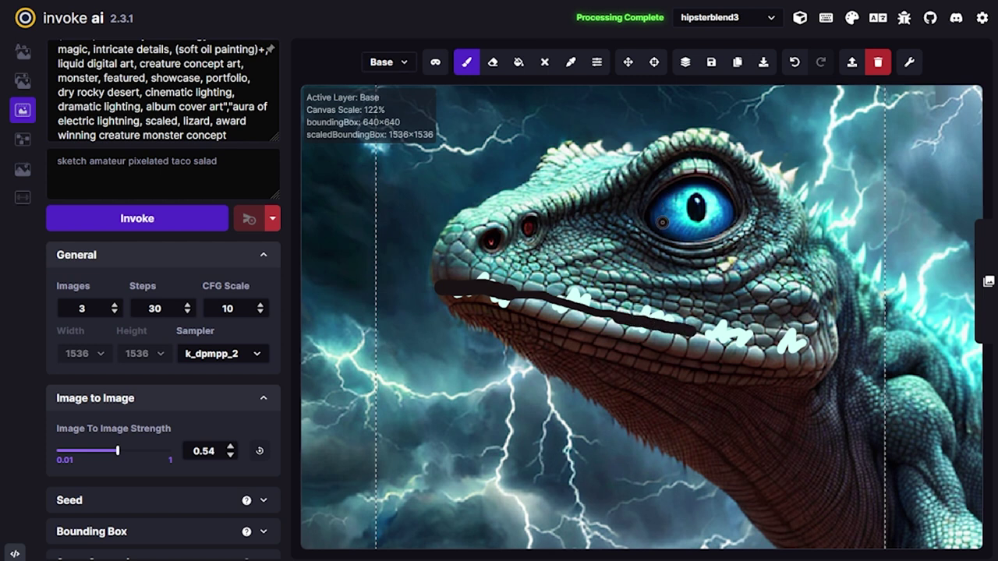
pyautogui.moveTo(485, 291)
pyautogui.mouseDown()
pyautogui.moveTo(444, 290)
pyautogui.moveTo(528, 297)
pyautogui.mouseUp()
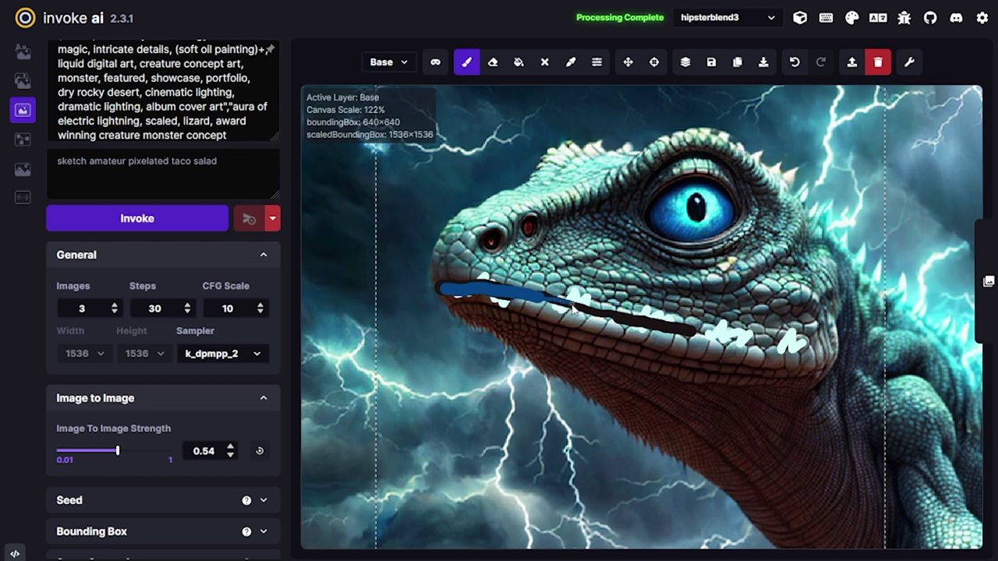
pyautogui.moveTo(561, 304); pyautogui.dragTo(693, 330)
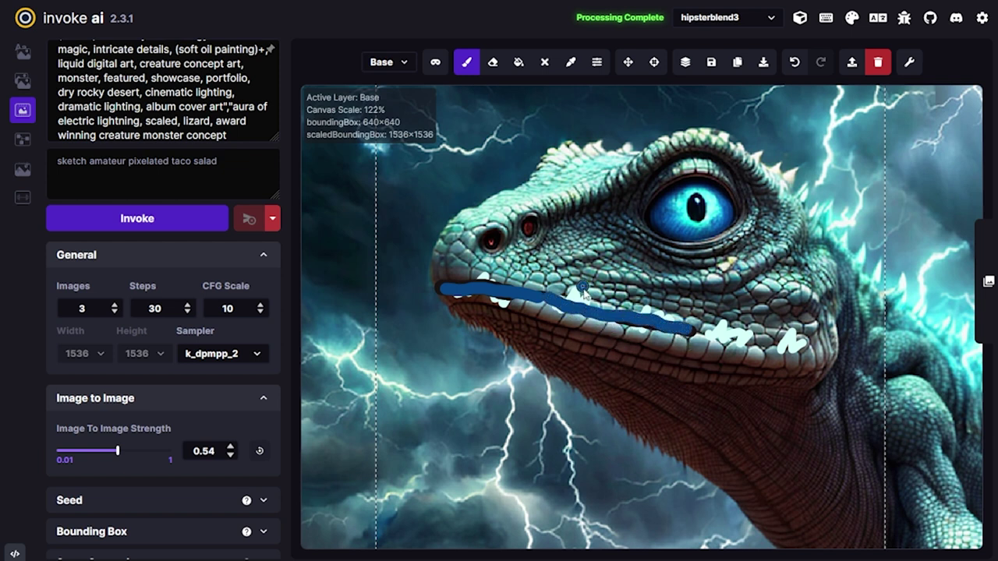
# Mask the painted mouth and teeth from the snout to the jaw corner for inpainting.
pyautogui.press('q')
pyautogui.scroll(-3, 546, 310)
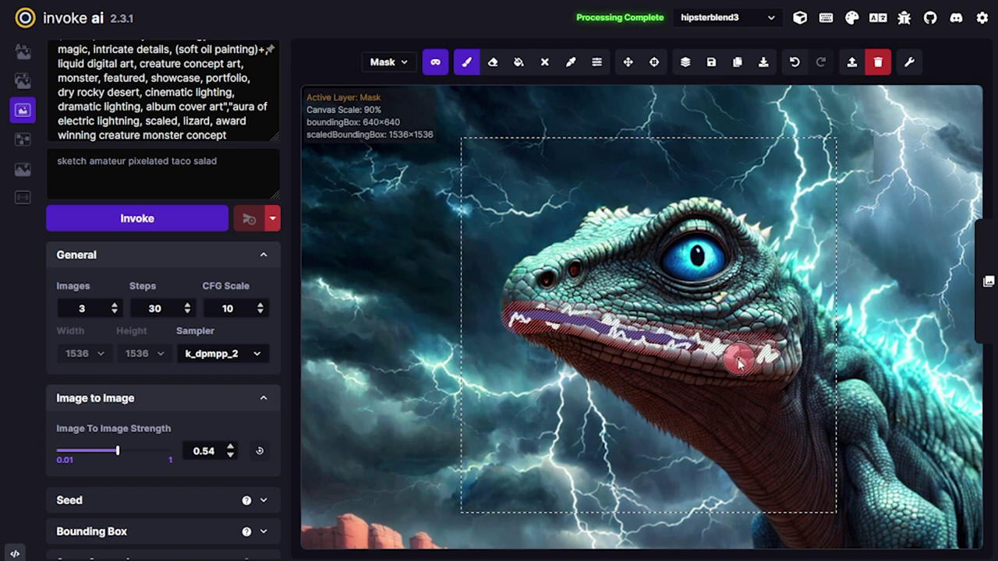
pyautogui.scroll(1, 191, 117)
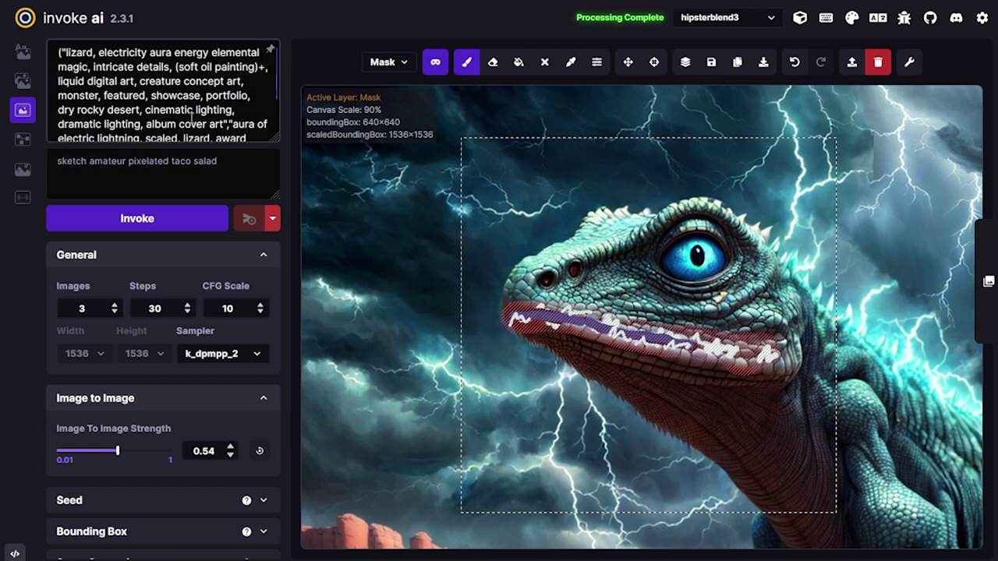
# Insert "mouth filled with" before "electricity aura" in the main prompt and review the edited phrase.
pyautogui.click(100, 52)
pyautogui.write('mouth fil')
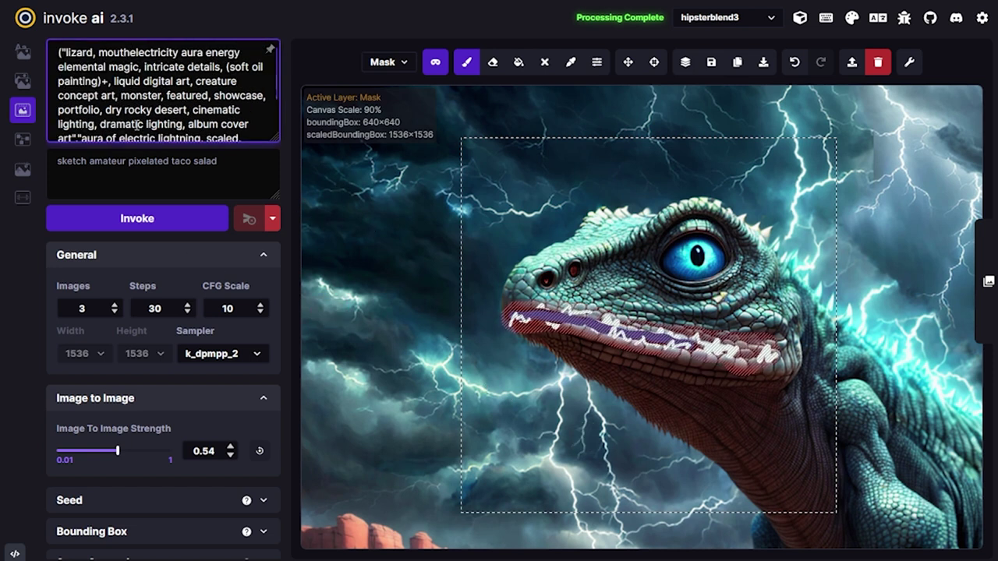
pyautogui.write('led with')
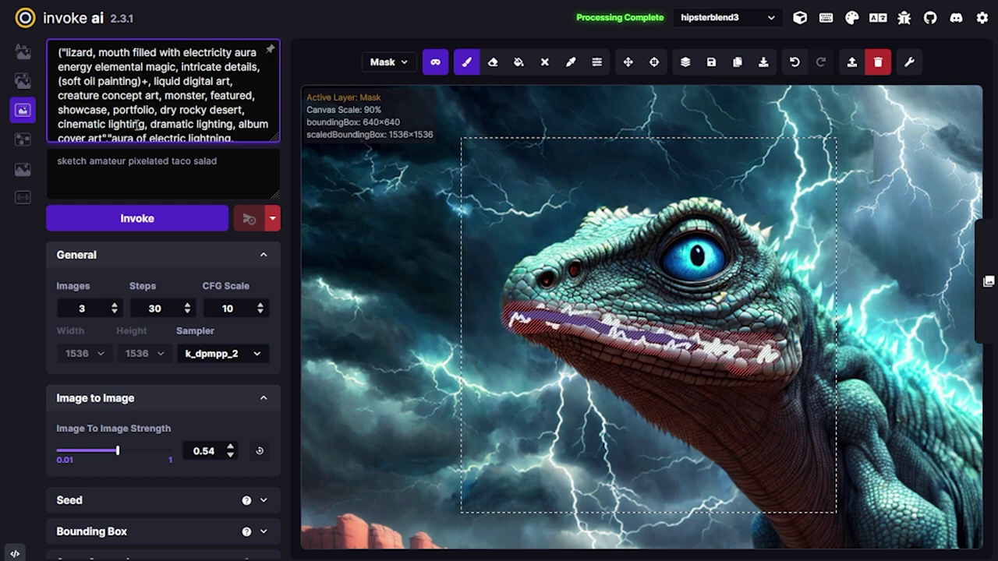
pyautogui.moveTo(101, 52); pyautogui.dragTo(169, 52)
pyautogui.tripleClick(107, 52)
pyautogui.click(164, 78)
pyautogui.click(133, 52)
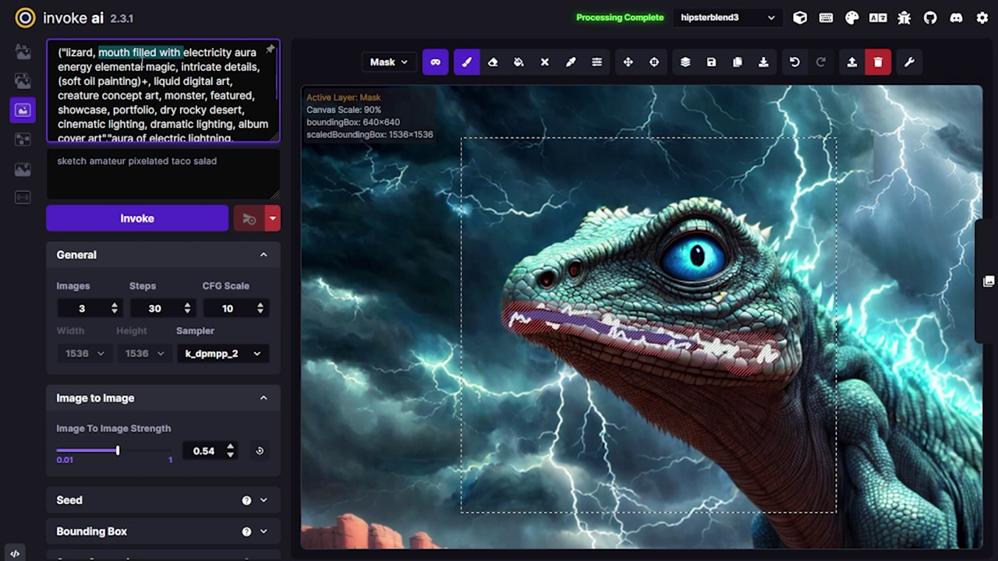
pyautogui.moveTo(176, 67); pyautogui.dragTo(117, 52)
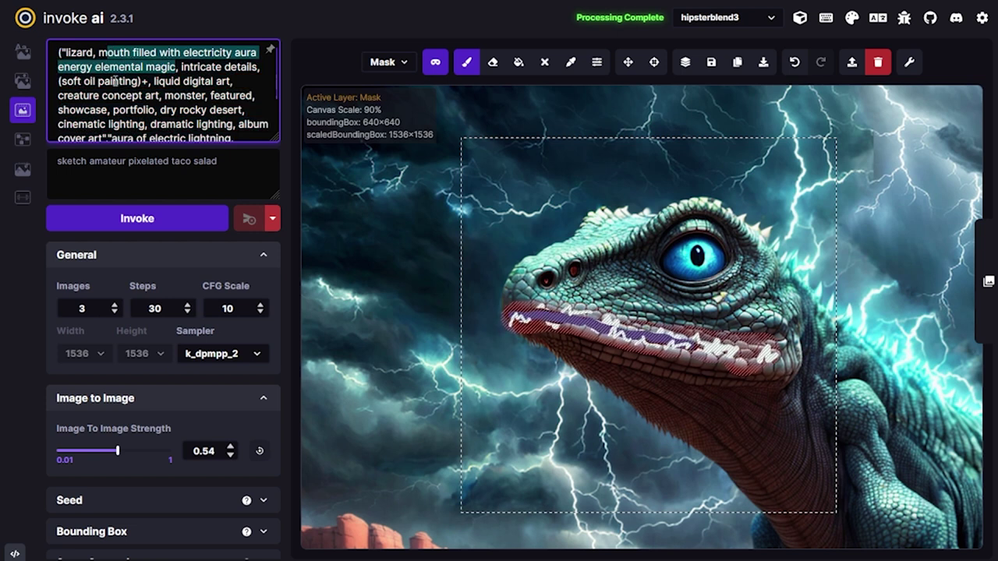
pyautogui.moveTo(100, 53); pyautogui.dragTo(213, 52)
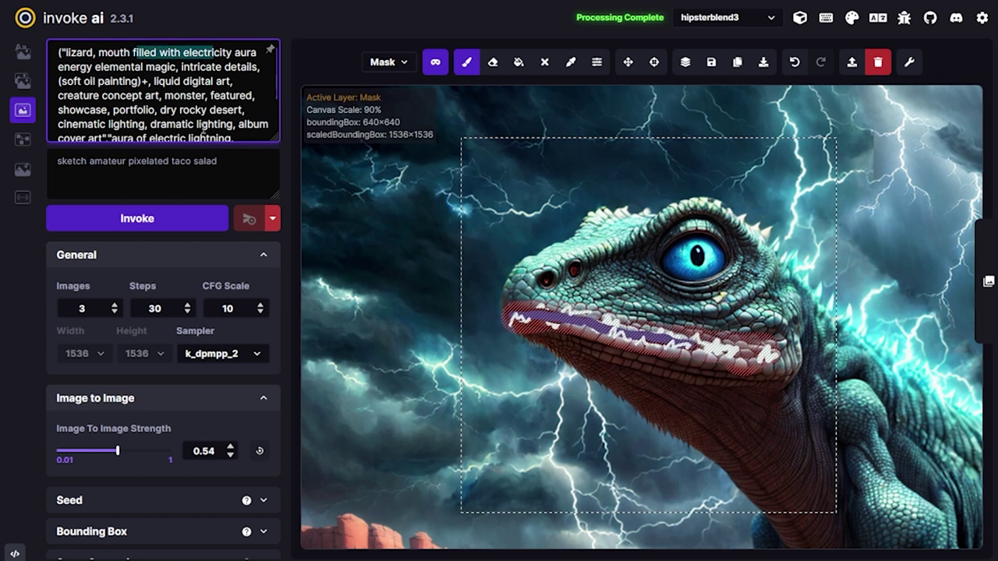
# Generate three inpainted versions of the masked mouth and accept the third one.
pyautogui.click(164, 223)
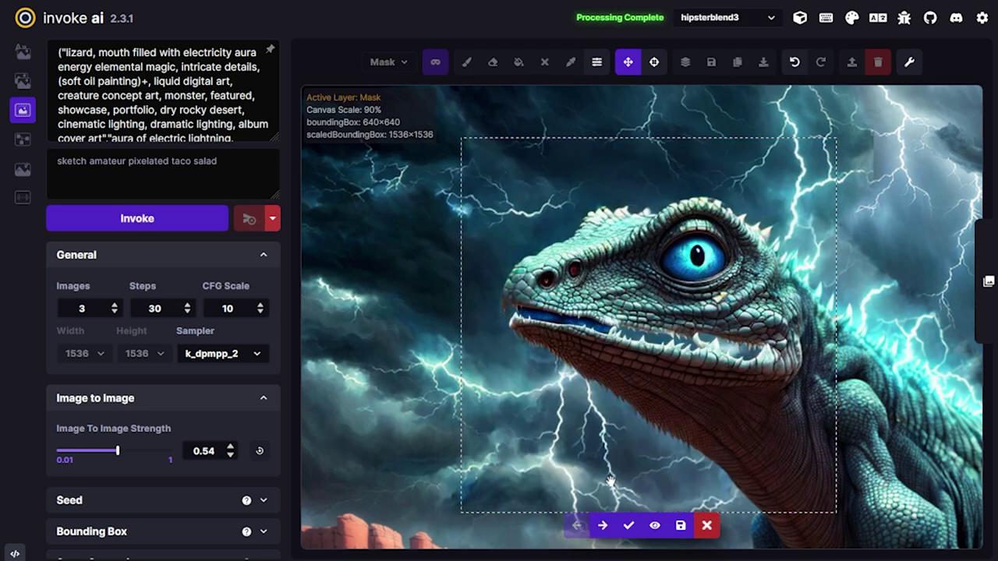
pyautogui.press('Right')
pyautogui.press('Right')
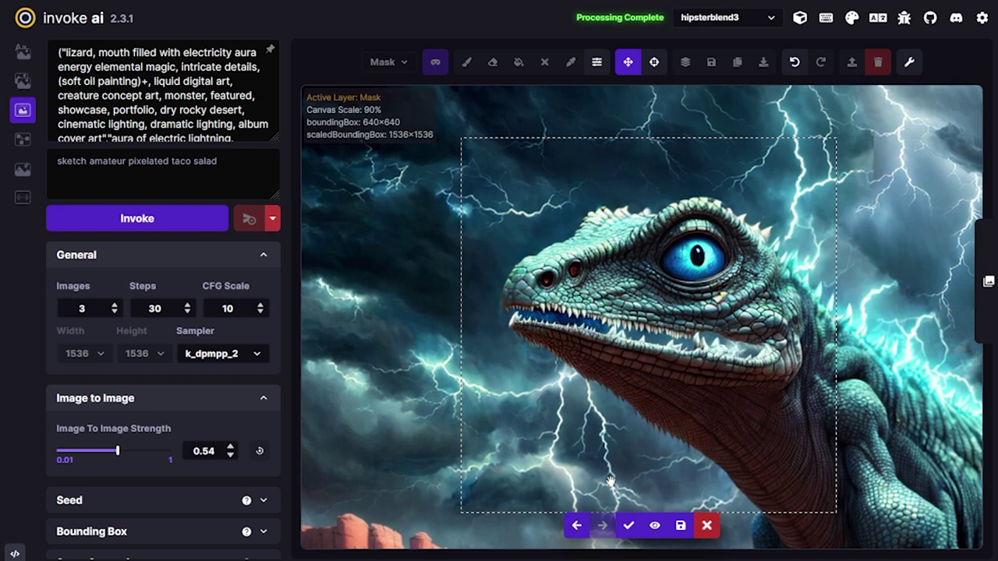
pyautogui.click(629, 525)
# Mask the lizard's mouth and whole lower jaw, and regenerate them at an Image To Image Strength of 0.76.
pyautogui.moveTo(511, 314); pyautogui.dragTo(537, 347)
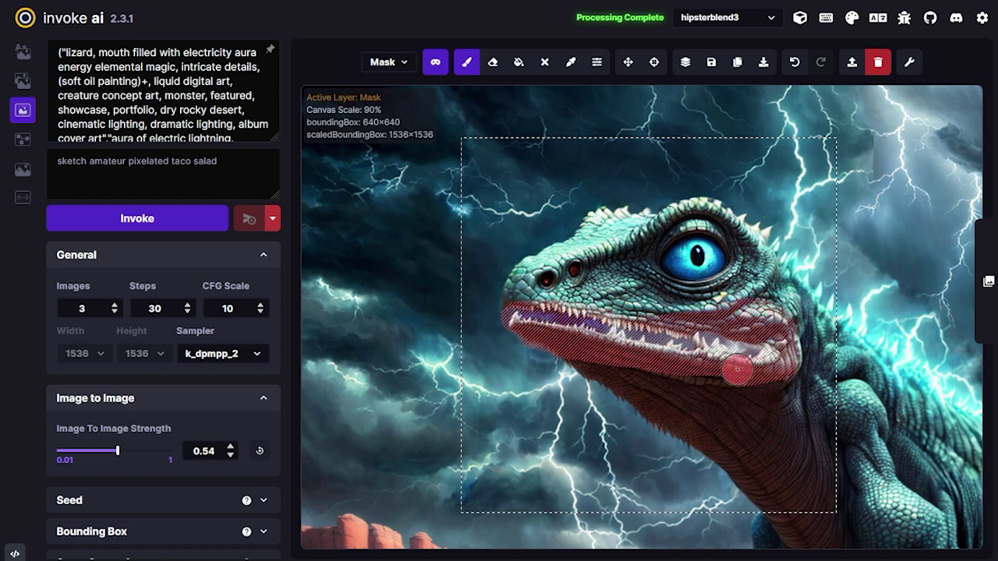
pyautogui.moveTo(117, 451); pyautogui.dragTo(143, 451)
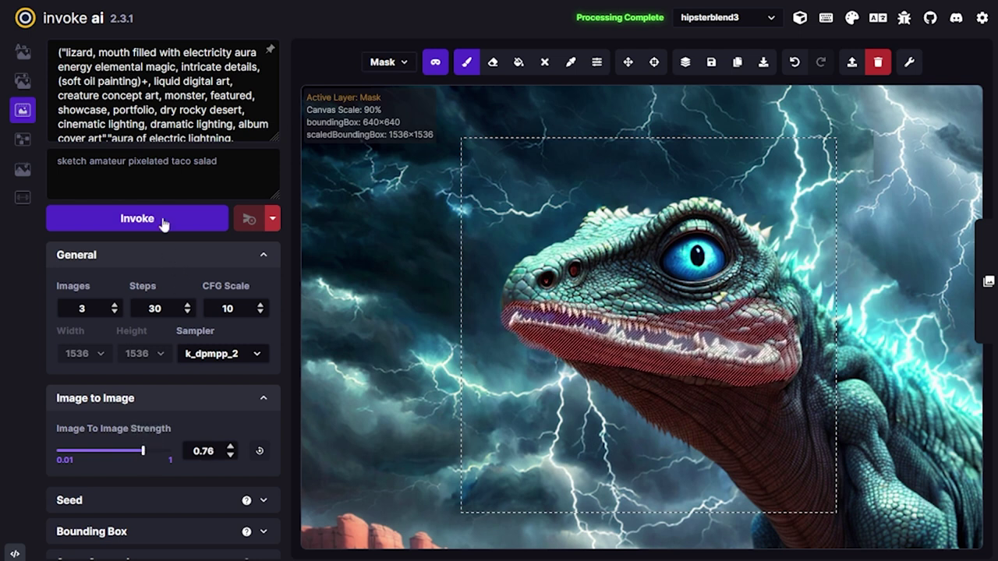
pyautogui.click(164, 224)
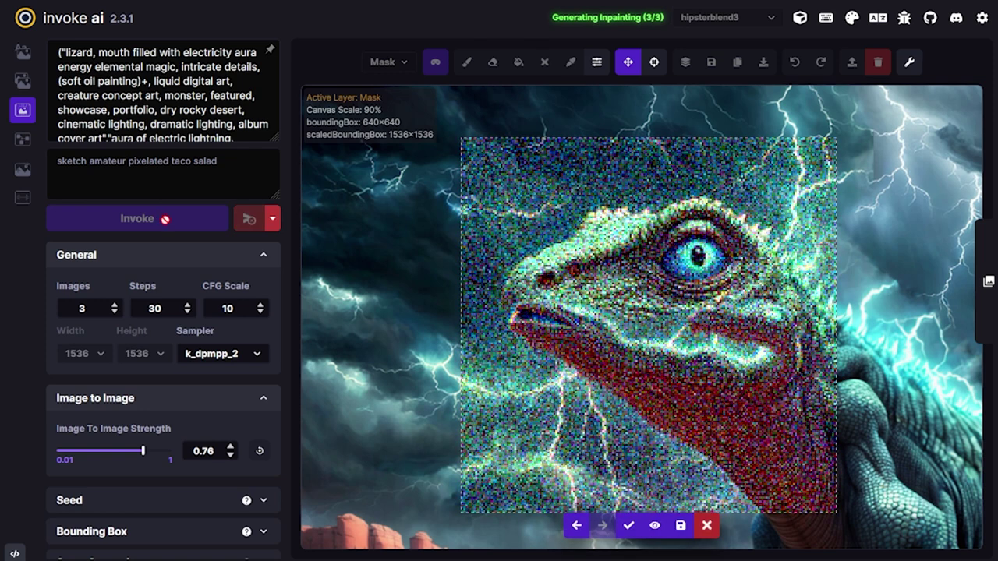
# Compare the three generated jaw variations and discard them all.
pyautogui.press('Left')
pyautogui.press('Left')
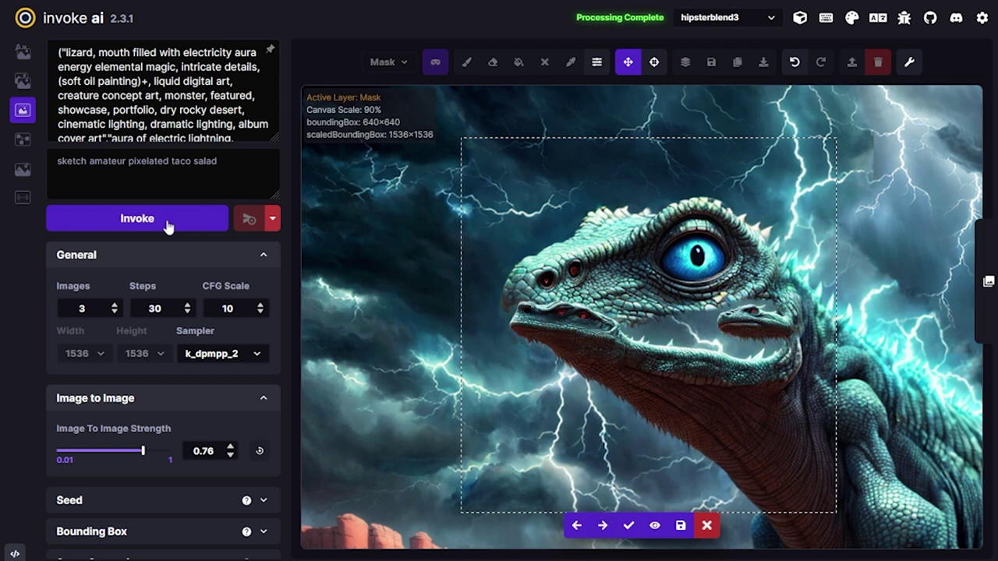
pyautogui.press('Right')
pyautogui.press('Left')
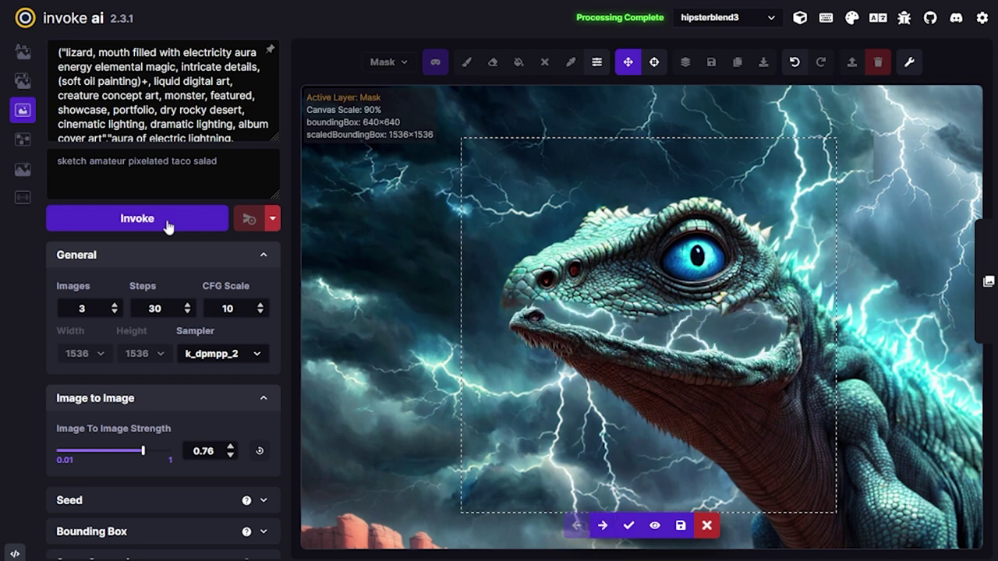
pyautogui.press('Right')
pyautogui.press('Left')
pyautogui.press('Right')
pyautogui.press('Right')
pyautogui.press('Left')
pyautogui.press('Left')
pyautogui.press('Right')
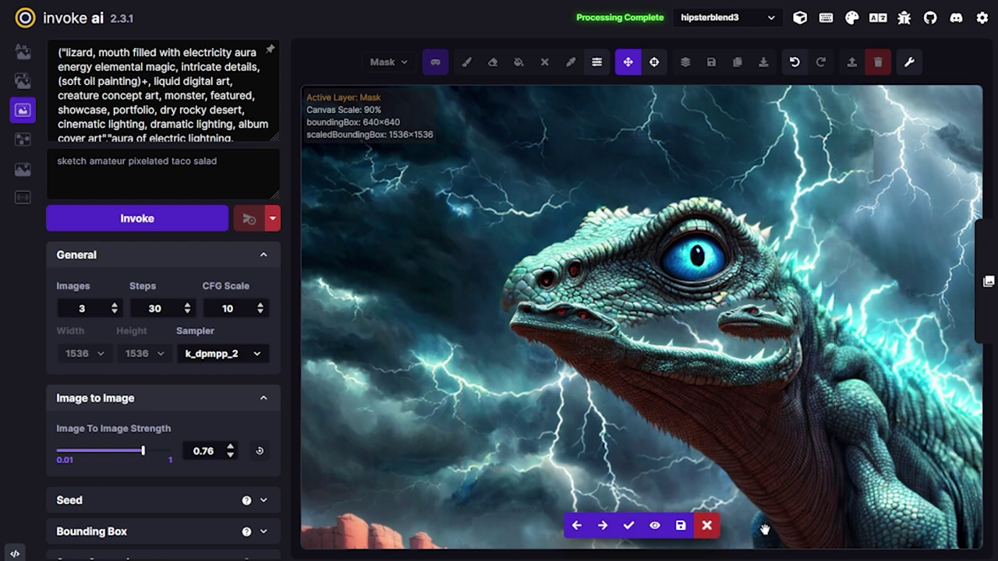
pyautogui.click(711, 525)
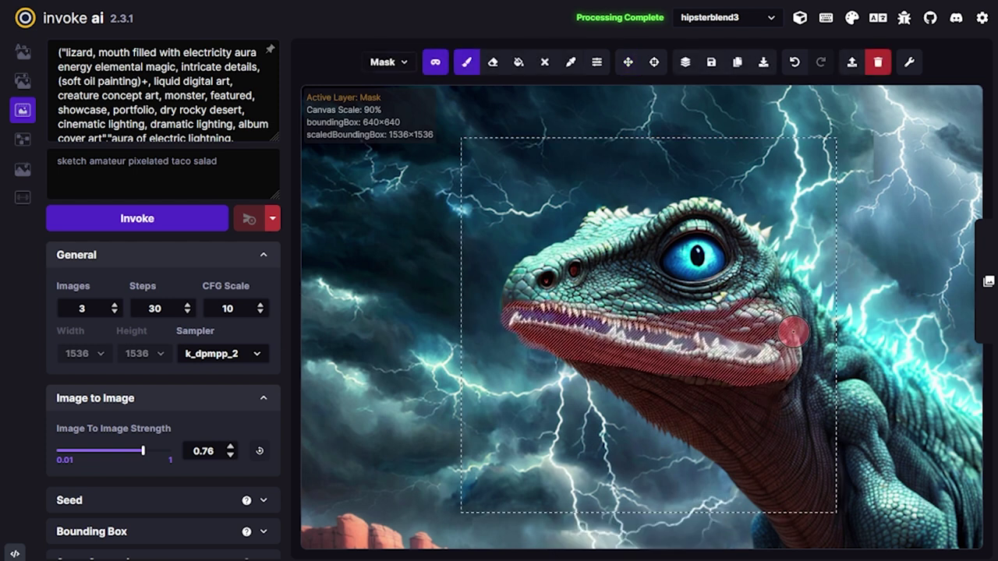
# Trim the edges of the jaw mask and regenerate at an Image To Image Strength of 0.65, accepting the first result.
pyautogui.press('e')
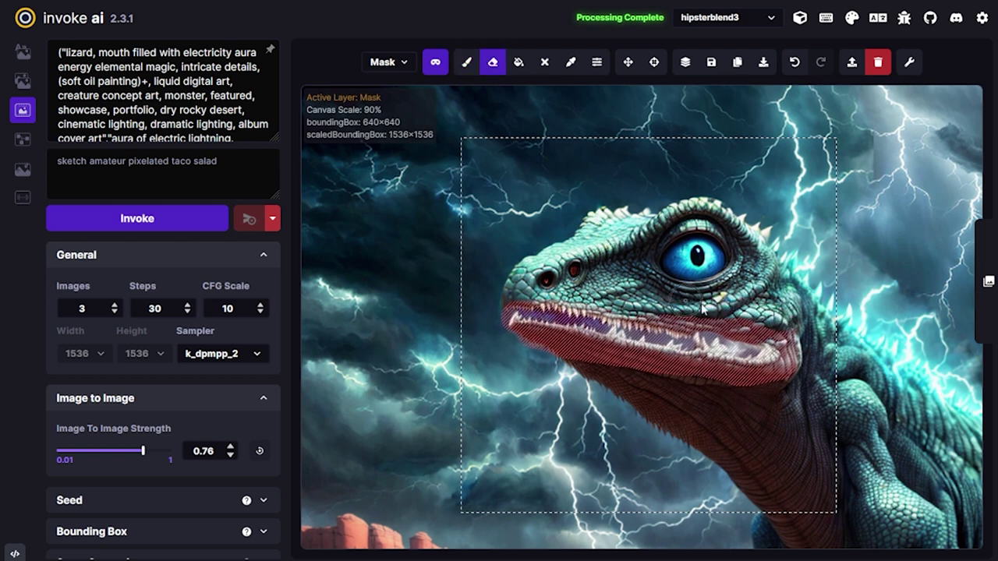
pyautogui.moveTo(801, 321)
pyautogui.mouseDown()
pyautogui.moveTo(800, 376)
pyautogui.moveTo(786, 391)
pyautogui.moveTo(712, 402)
pyautogui.moveTo(571, 370)
pyautogui.mouseUp()
pyautogui.moveTo(142, 451); pyautogui.dragTo(130, 456)
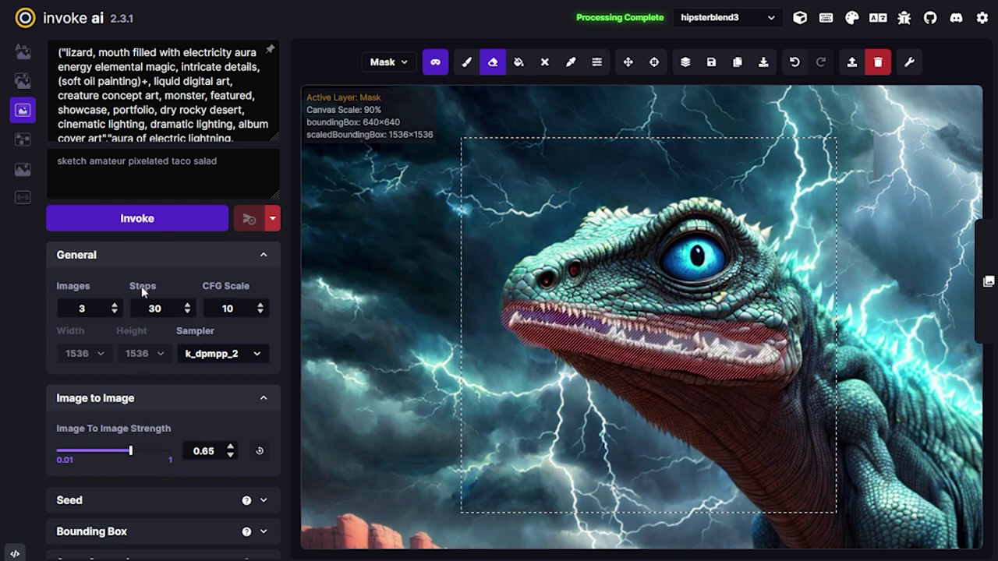
pyautogui.click(183, 218)
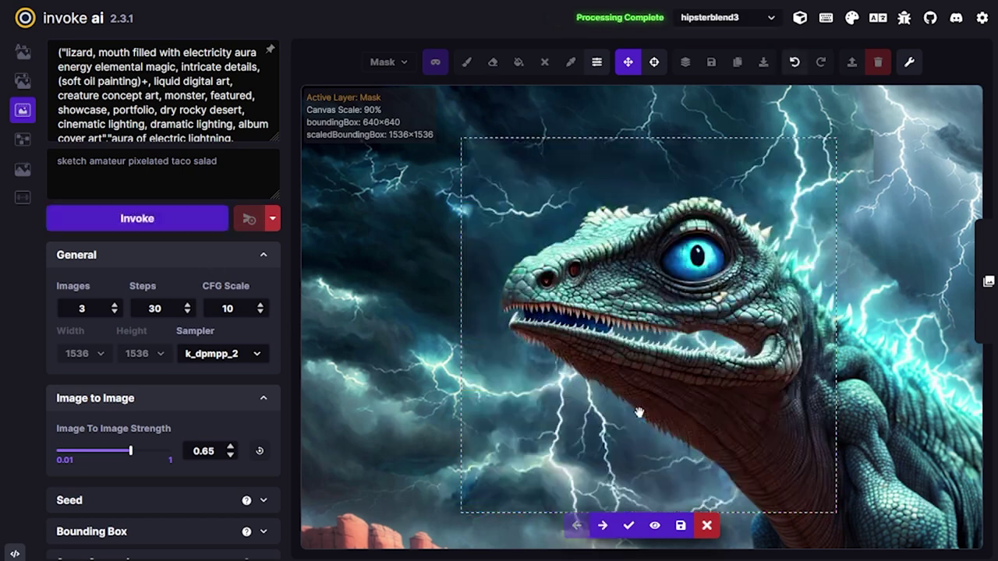
pyautogui.click(630, 526)
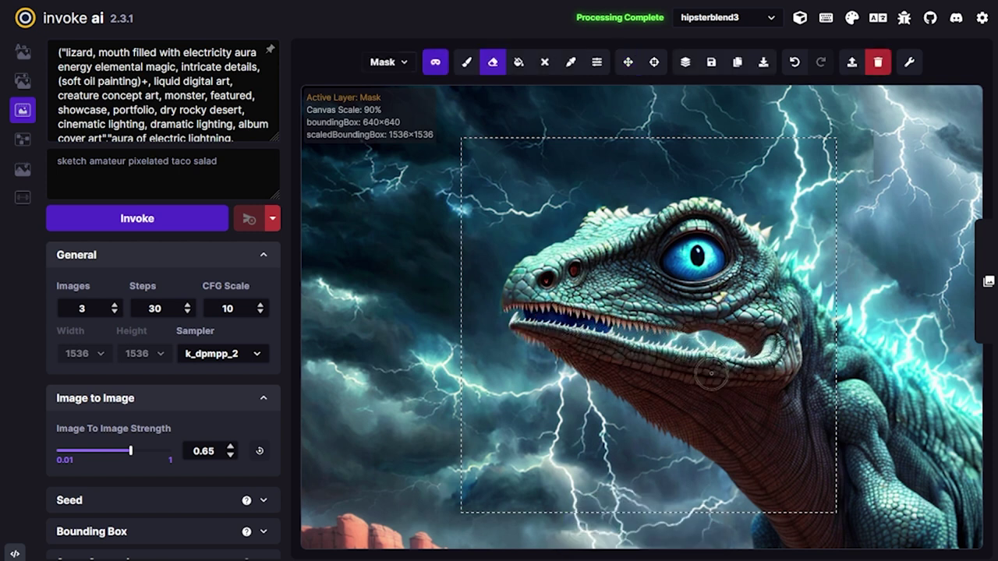
# Sample the dark brown of the throat and paint over the back corner of the mouth on the base layer.
pyautogui.press('c')
pyautogui.press('b')
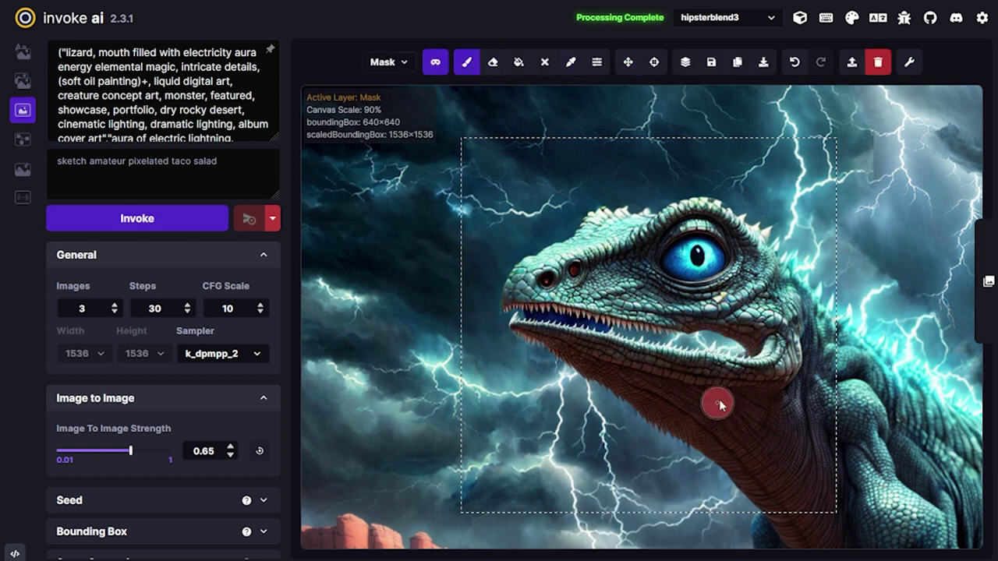
pyautogui.press('q')
pyautogui.press(']')
pyautogui.press(']')
pyautogui.press(']')
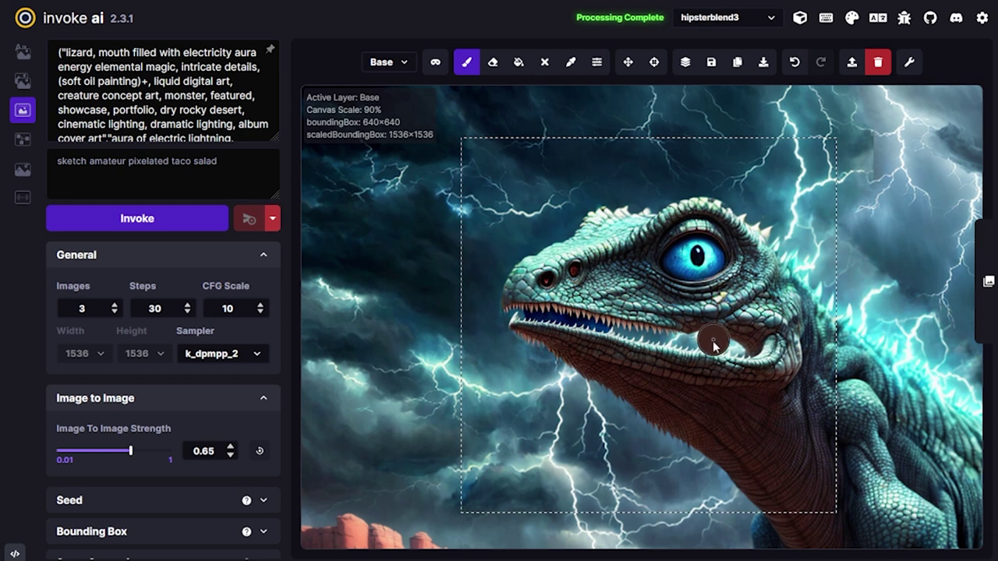
pyautogui.moveTo(719, 359)
pyautogui.mouseDown()
pyautogui.moveTo(705, 348)
pyautogui.moveTo(747, 347)
pyautogui.mouseUp()
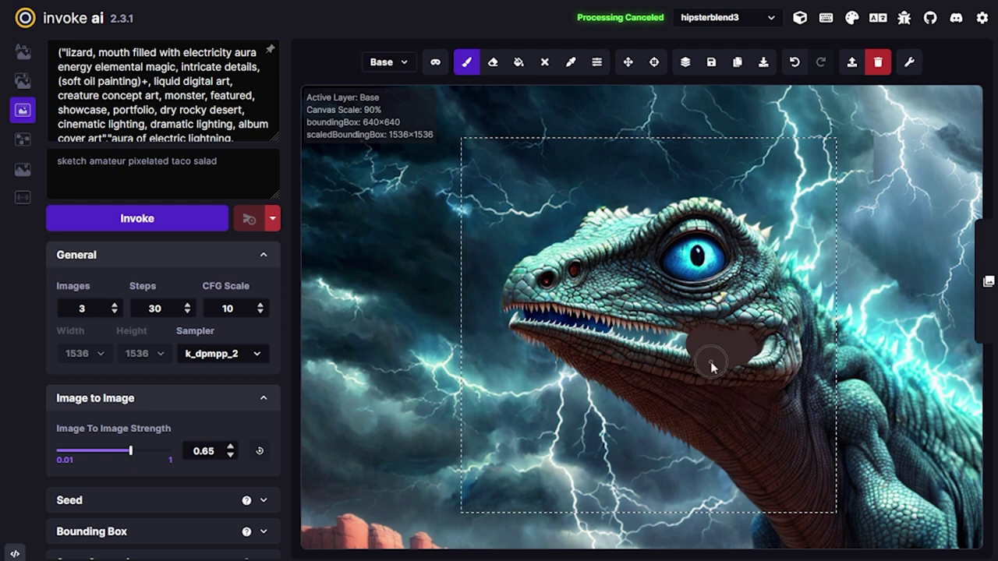
# Shrink the brush and extend the dark brown paint from the back corner of the mouth forward to the rear teeth.
pyautogui.scroll(4, 691, 361)
pyautogui.scroll(7, 689, 354)
pyautogui.press('q')
pyautogui.press('q')
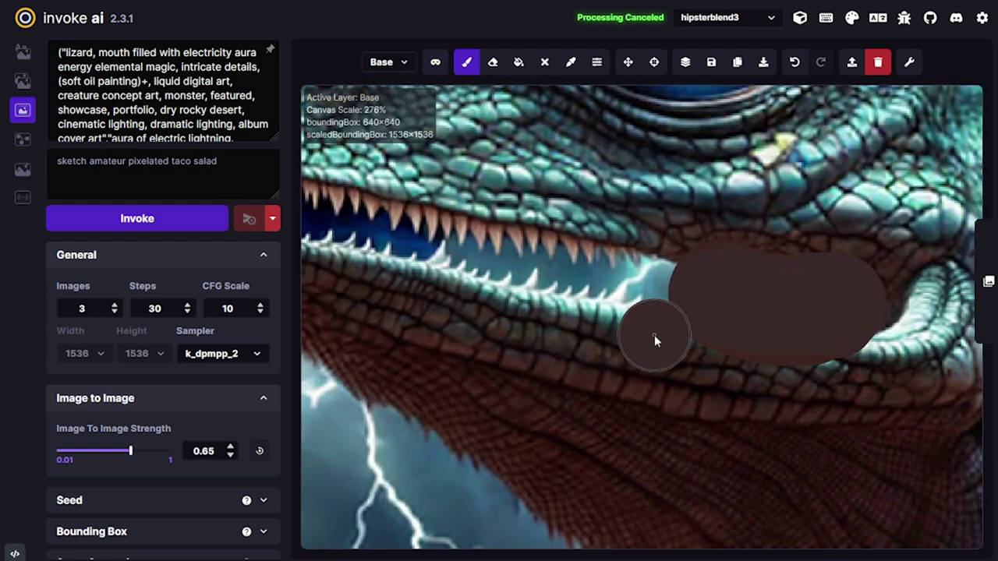
pyautogui.press('[')
pyautogui.press('[')
pyautogui.press('[')
pyautogui.press('[')
pyautogui.press('[')
pyautogui.press('[')
pyautogui.press('[')
pyautogui.moveTo(595, 313); pyautogui.dragTo(651, 306)
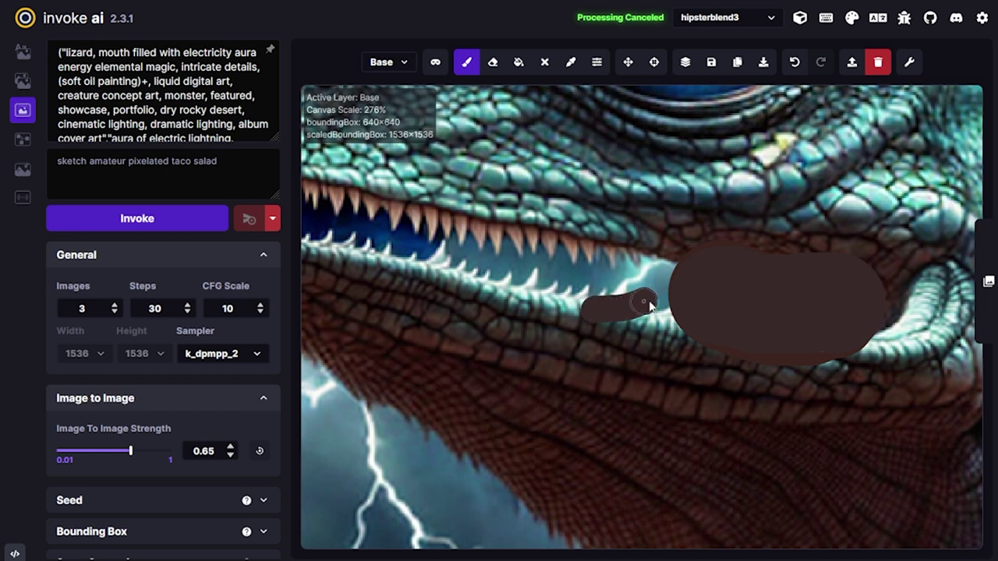
pyautogui.moveTo(612, 237); pyautogui.dragTo(640, 252)
pyautogui.moveTo(690, 288)
pyautogui.mouseDown()
pyautogui.moveTo(653, 331)
pyautogui.moveTo(635, 322)
pyautogui.moveTo(673, 320)
pyautogui.mouseUp()
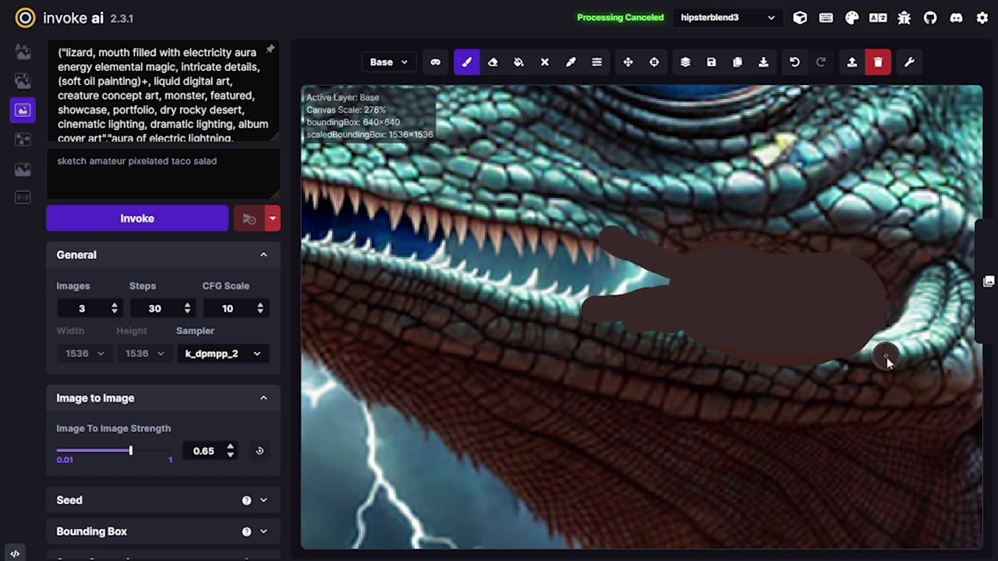
# Sample the pale green of the lower lip and paint a new lower lip line forward beneath the dark mouth corner.
pyautogui.press('c')
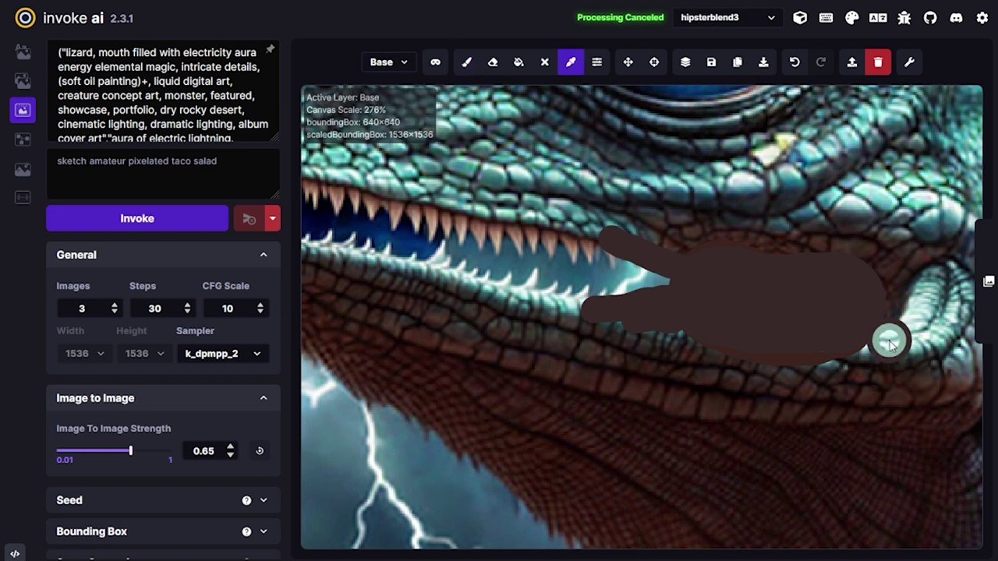
pyautogui.click(891, 344)
pyautogui.moveTo(891, 343)
pyautogui.mouseDown()
pyautogui.moveTo(744, 337)
pyautogui.moveTo(566, 311)
pyautogui.mouseUp()
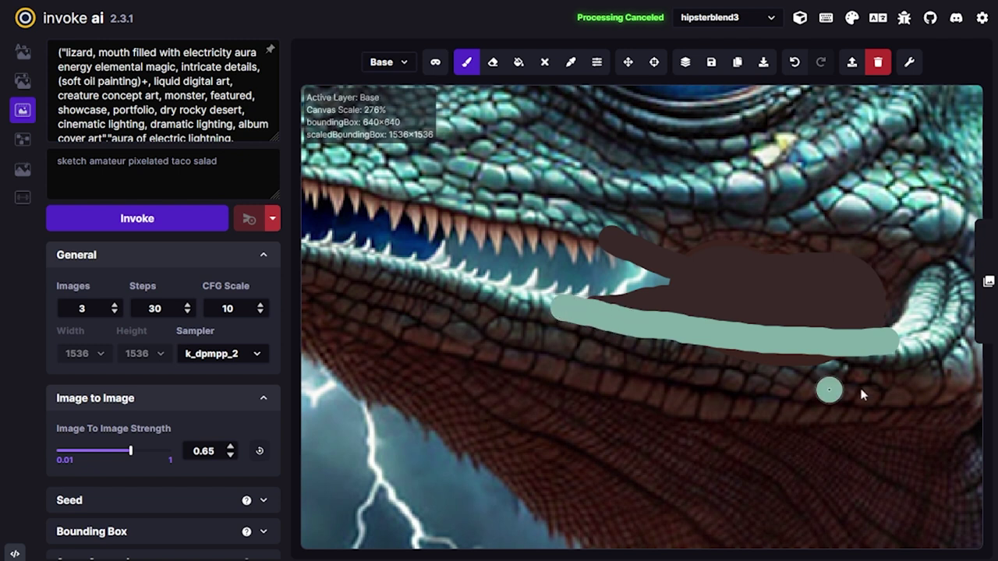
# Try a stroke of teal sampled near the rear upper teeth across the dark mouth corner, and undo it.
pyautogui.scroll(-5, 863, 396)
pyautogui.scroll(5, 824, 347)
pyautogui.press('c')
pyautogui.click(611, 260)
pyautogui.moveTo(610, 259)
pyautogui.mouseDown()
pyautogui.moveTo(666, 279)
pyautogui.moveTo(741, 286)
pyautogui.mouseUp()
pyautogui.hotkey('ctrl', 'z')
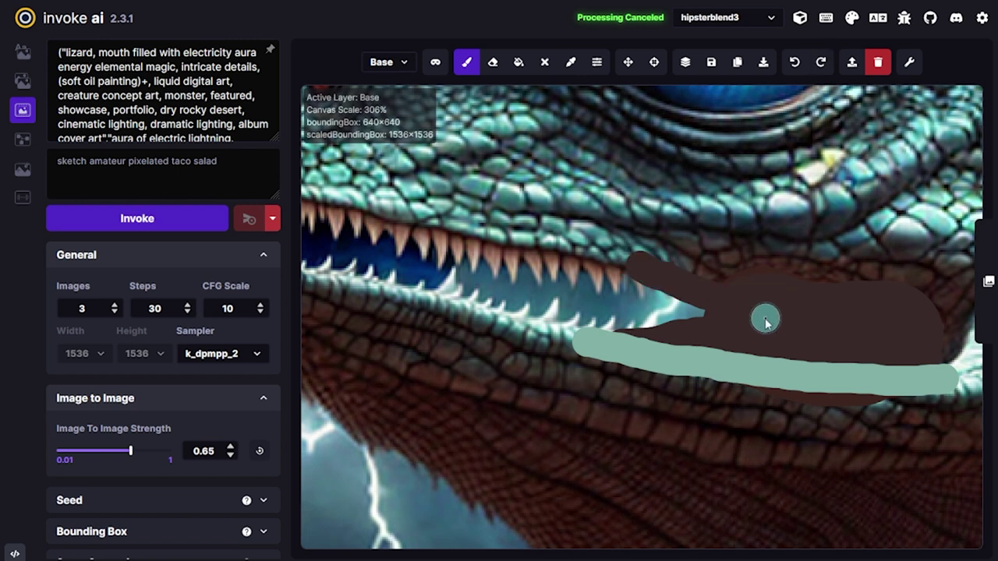
# Sample a grey tooth colour and paint small upper and lower teeth at the rear of the mouth opening.
pyautogui.scroll(-3, 765, 322)
pyautogui.press('c')
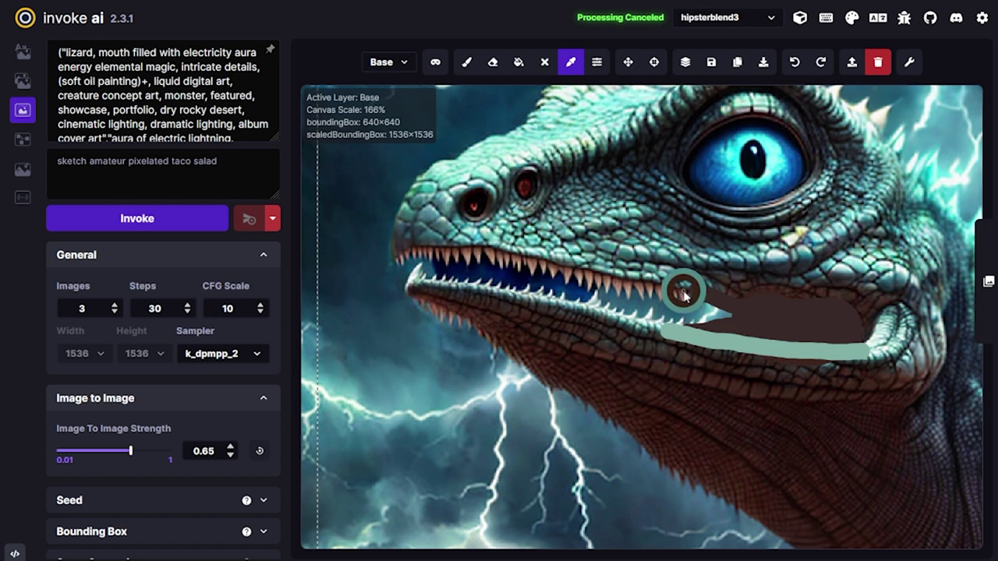
pyautogui.scroll(6, 697, 303)
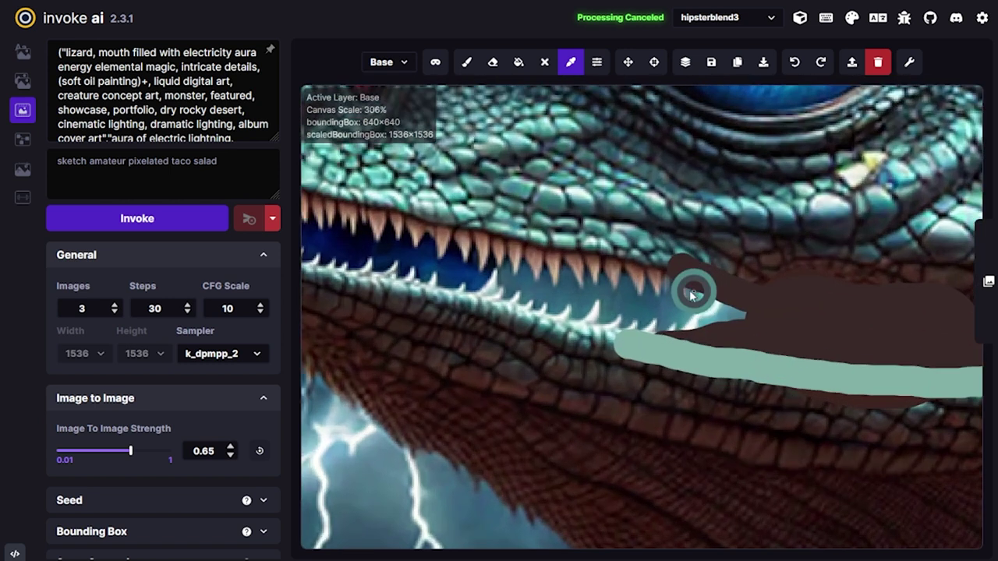
pyautogui.click(673, 293)
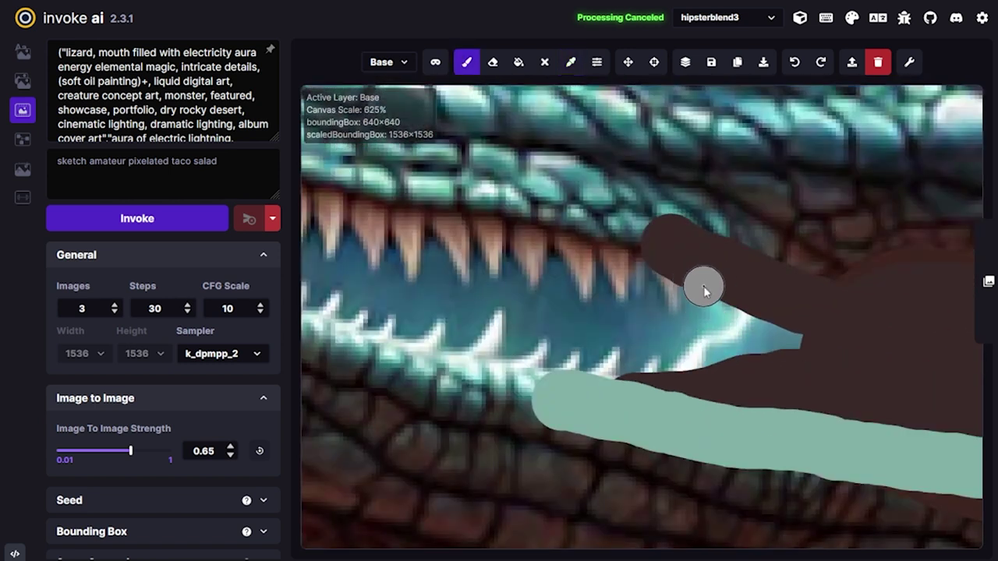
pyautogui.click(701, 300)
pyautogui.moveTo(697, 374)
pyautogui.mouseDown()
pyautogui.moveTo(706, 359)
pyautogui.moveTo(744, 355)
pyautogui.mouseUp()
pyautogui.moveTo(774, 360); pyautogui.dragTo(774, 347)
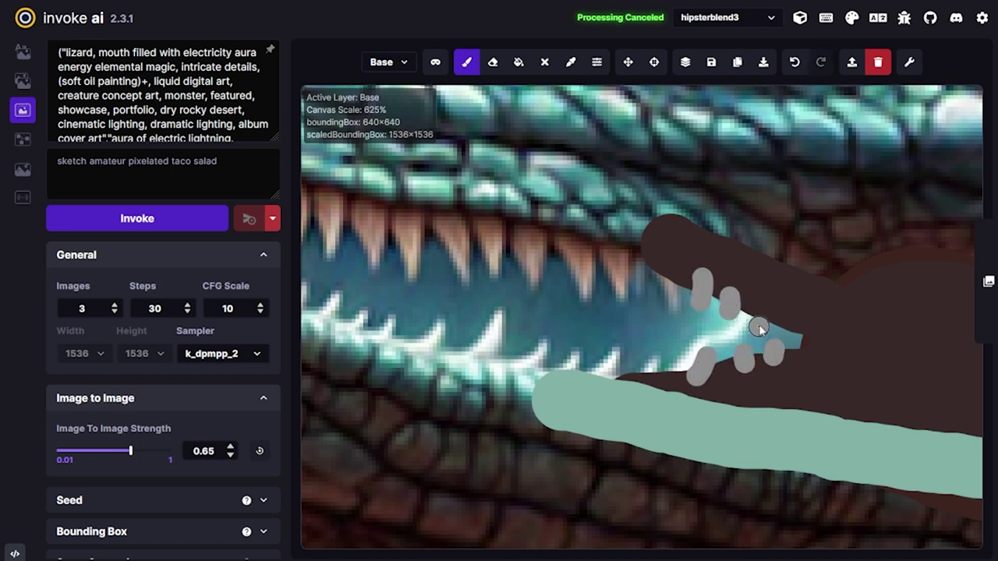
# Insert "close up of a" before "lizard" at the start of the prompt.
pyautogui.scroll(-10, 866, 400)
pyautogui.press('v')
pyautogui.moveTo(928, 398); pyautogui.dragTo(790, 398)
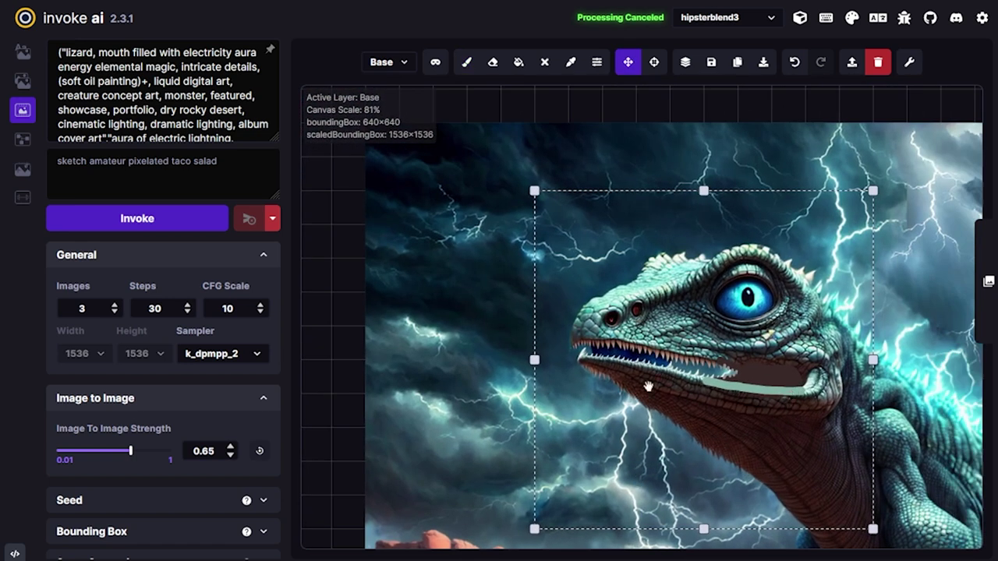
pyautogui.click(64, 53)
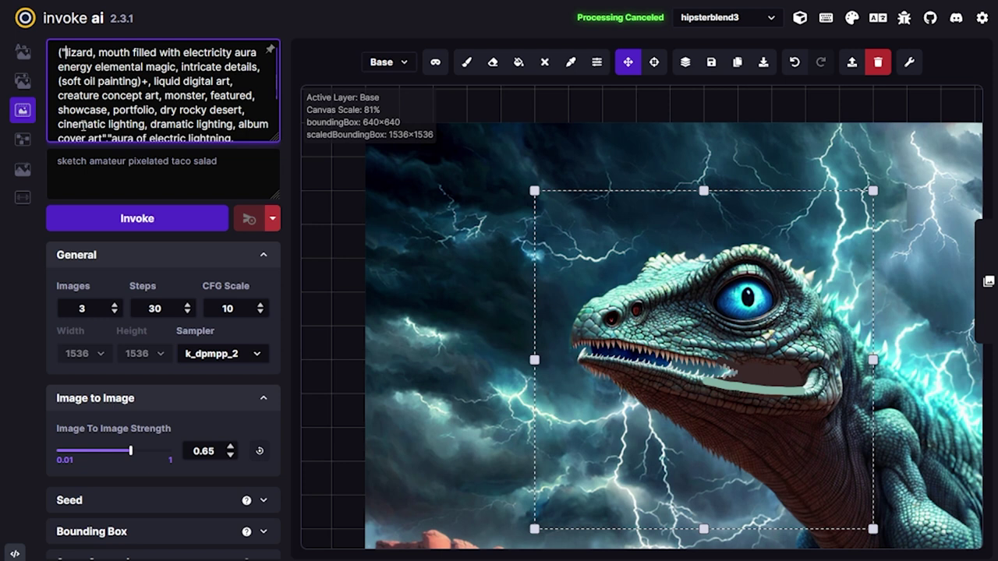
pyautogui.write('close up of ')
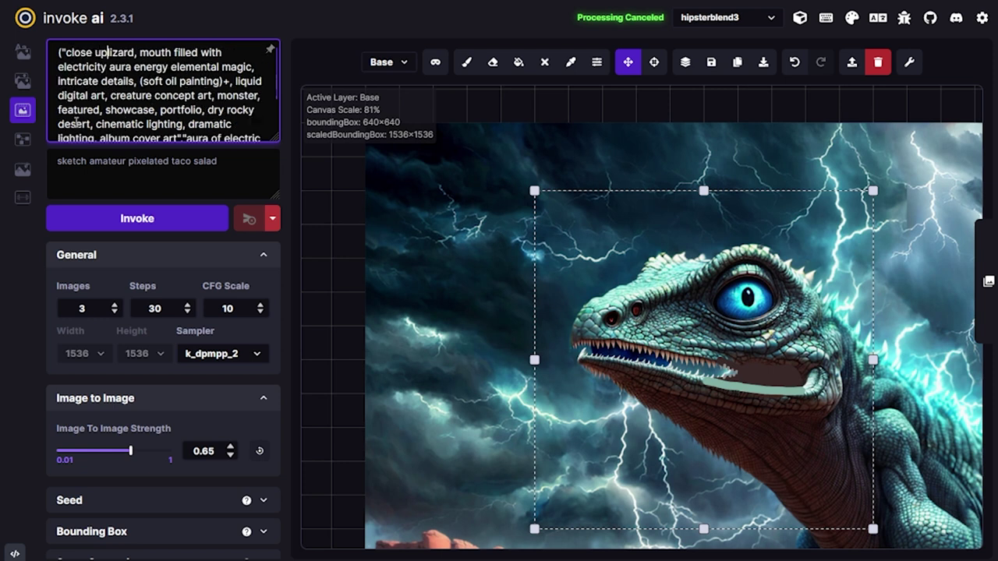
pyautogui.write('a')
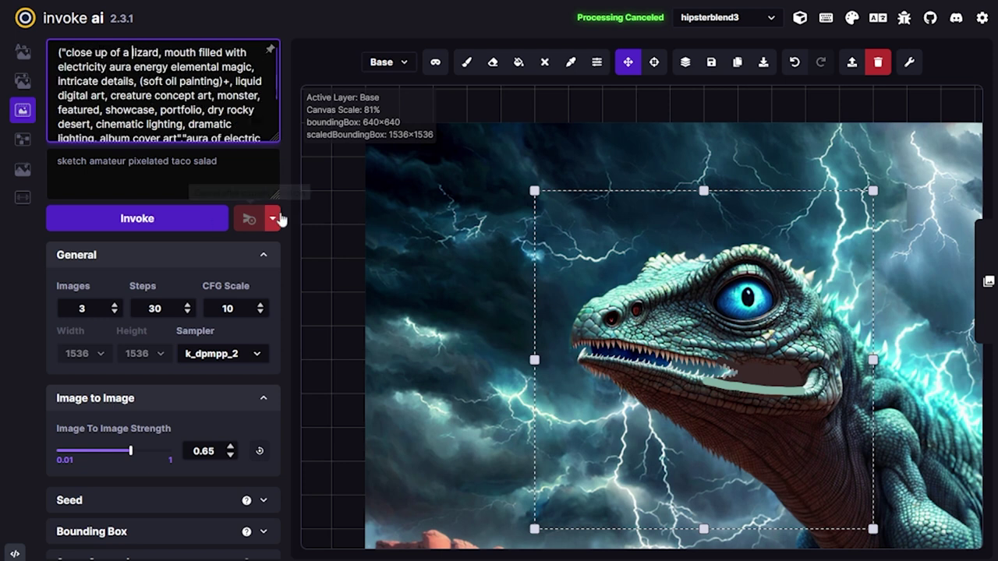
# Mask the lizard's whole head and jaw, and regenerate them at an Image To Image Strength of 0.6.
pyautogui.scroll(-3, 648, 460)
pyautogui.moveTo(644, 443)
pyautogui.mouseDown()
pyautogui.moveTo(672, 427)
pyautogui.moveTo(649, 429)
pyautogui.moveTo(660, 442)
pyautogui.moveTo(645, 442)
pyautogui.mouseUp()
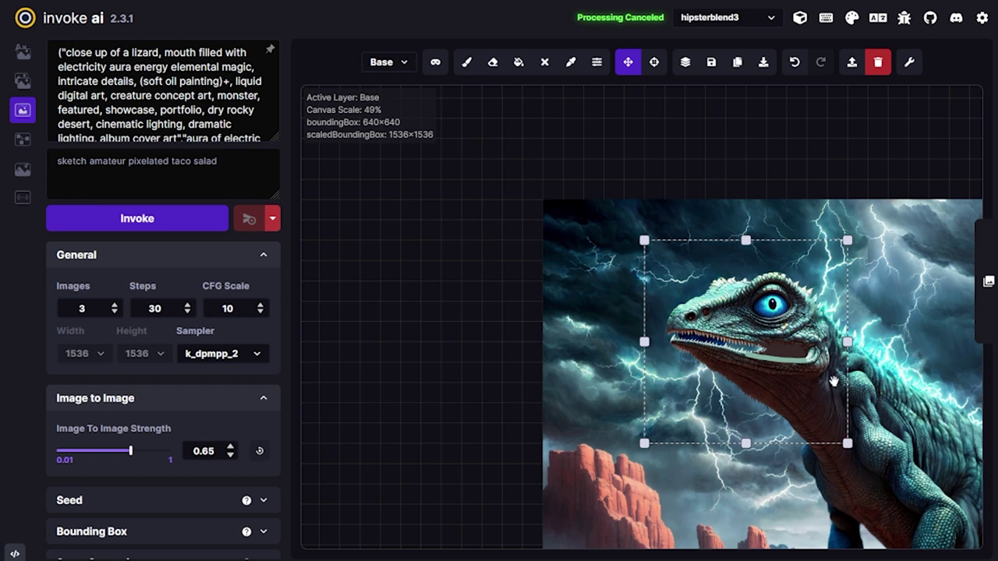
pyautogui.scroll(3, 834, 381)
pyautogui.press('q')
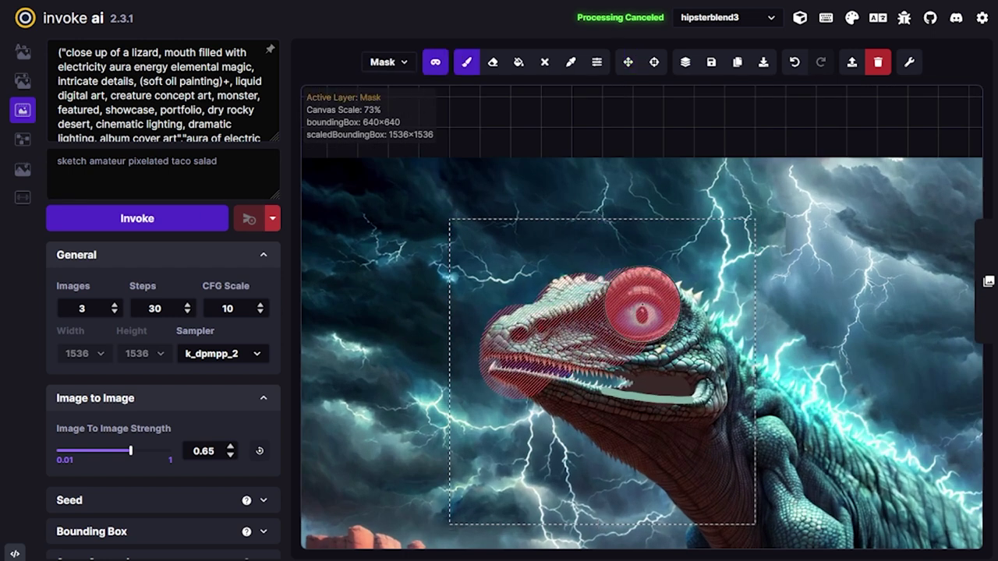
pyautogui.moveTo(691, 363); pyautogui.dragTo(628, 373)
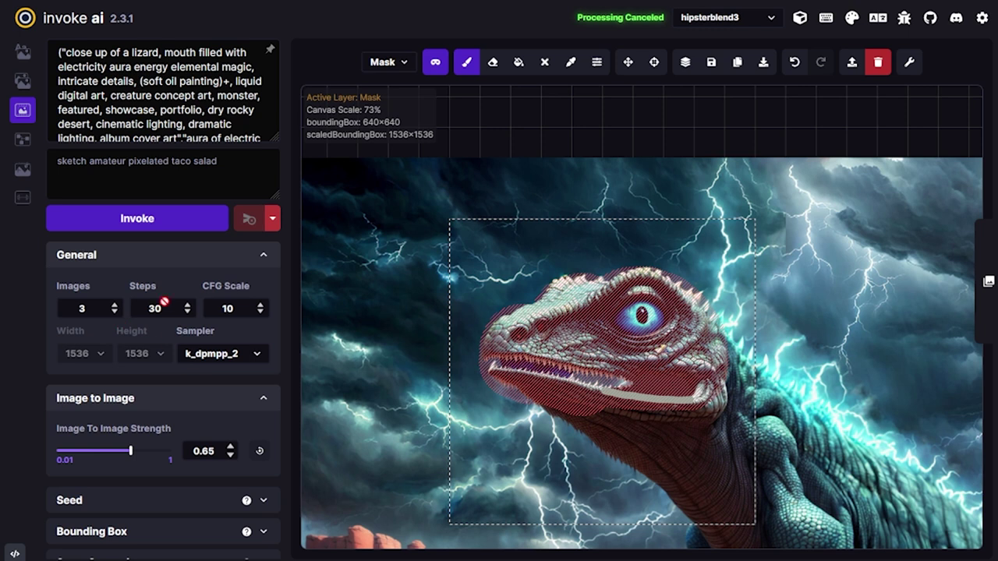
pyautogui.moveTo(130, 451); pyautogui.dragTo(126, 458)
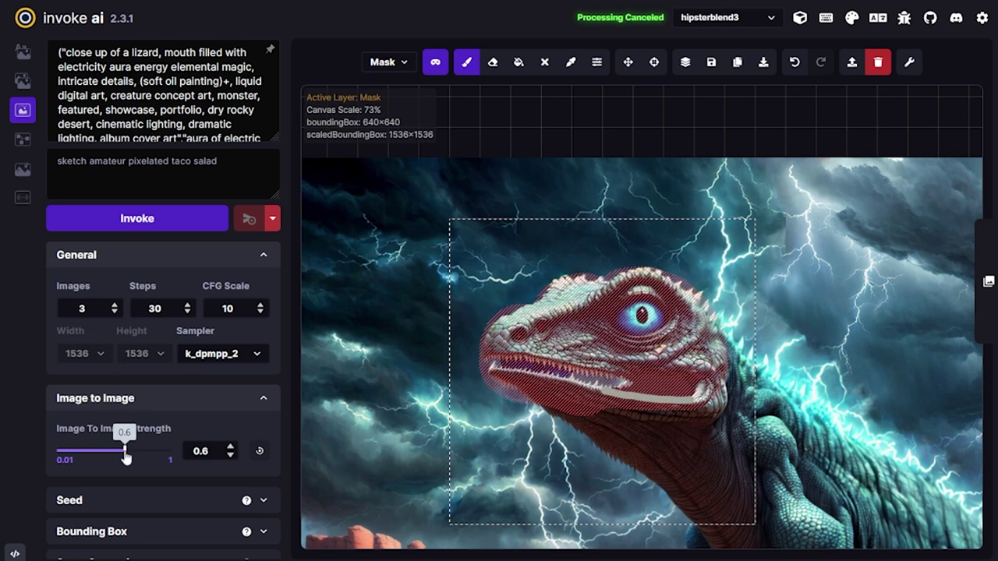
pyautogui.click(152, 221)
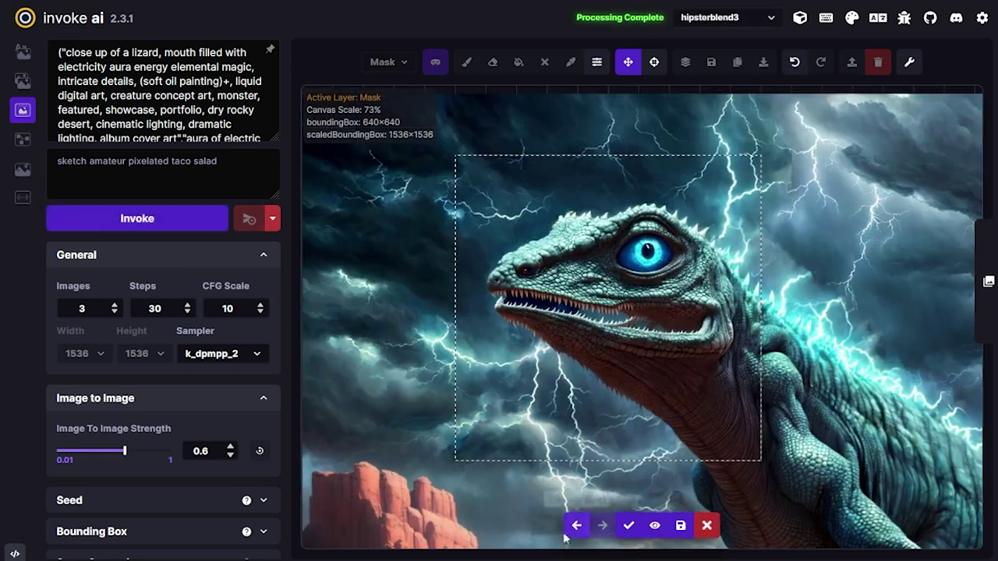
# Compare the three generated head variations and accept the first one.
pyautogui.click(578, 528)
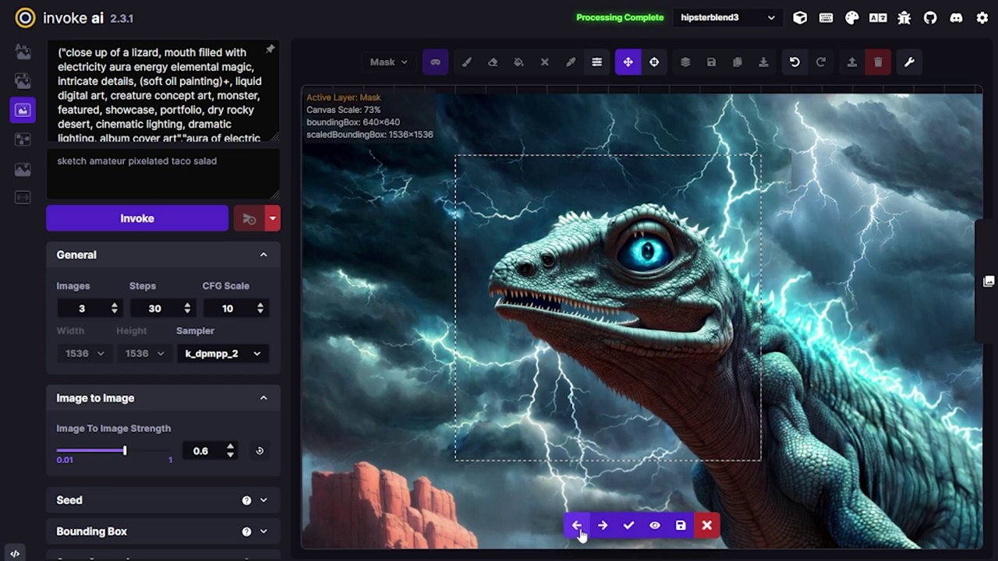
pyautogui.click(578, 527)
pyautogui.click(578, 527)
pyautogui.click(577, 527)
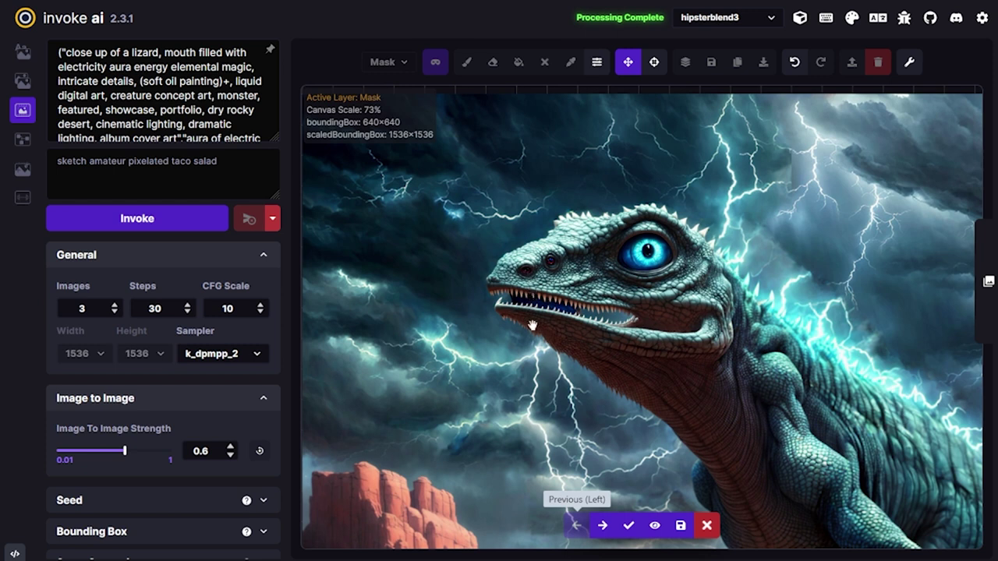
pyautogui.scroll(1, 616, 503)
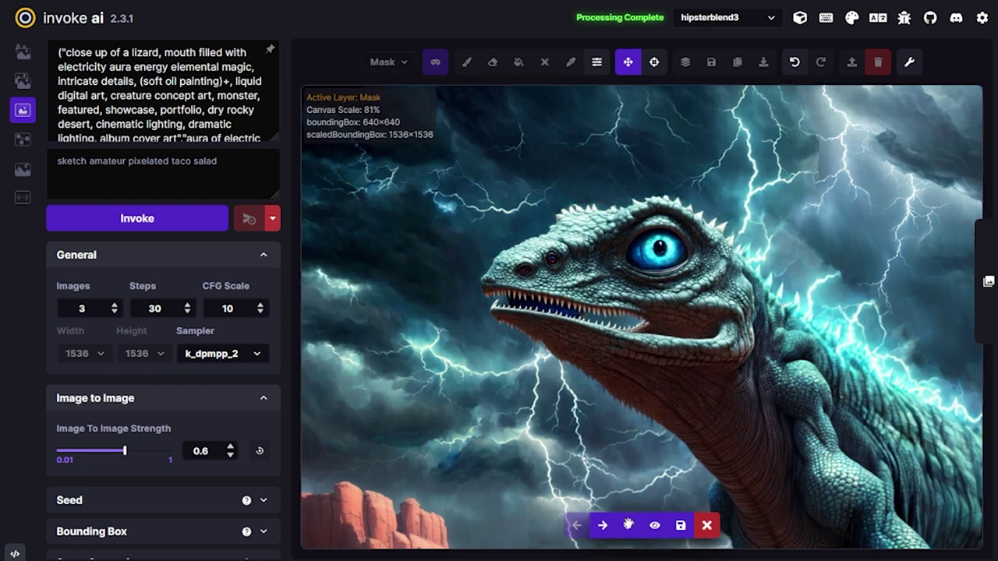
pyautogui.scroll(6, 629, 527)
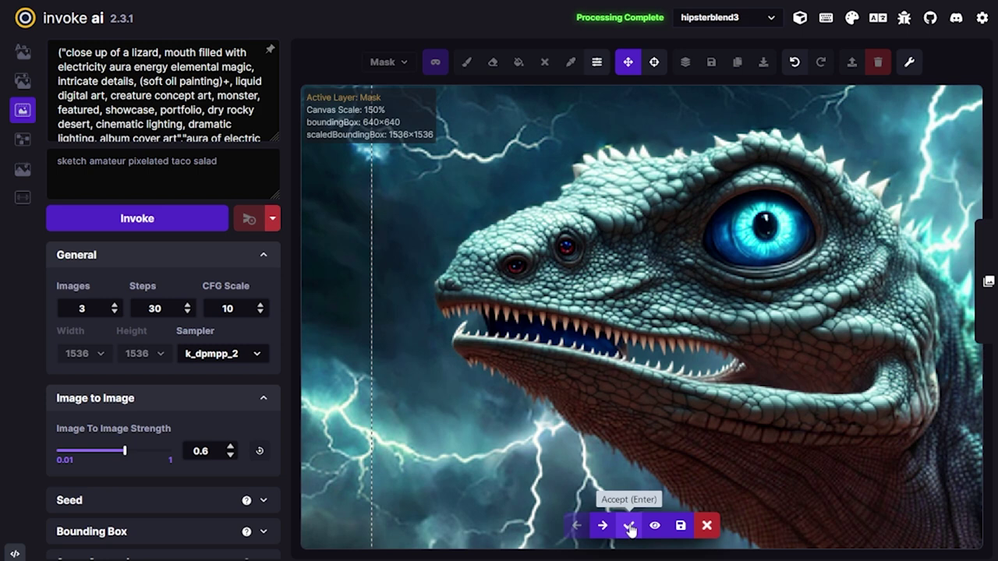
pyautogui.click(629, 527)
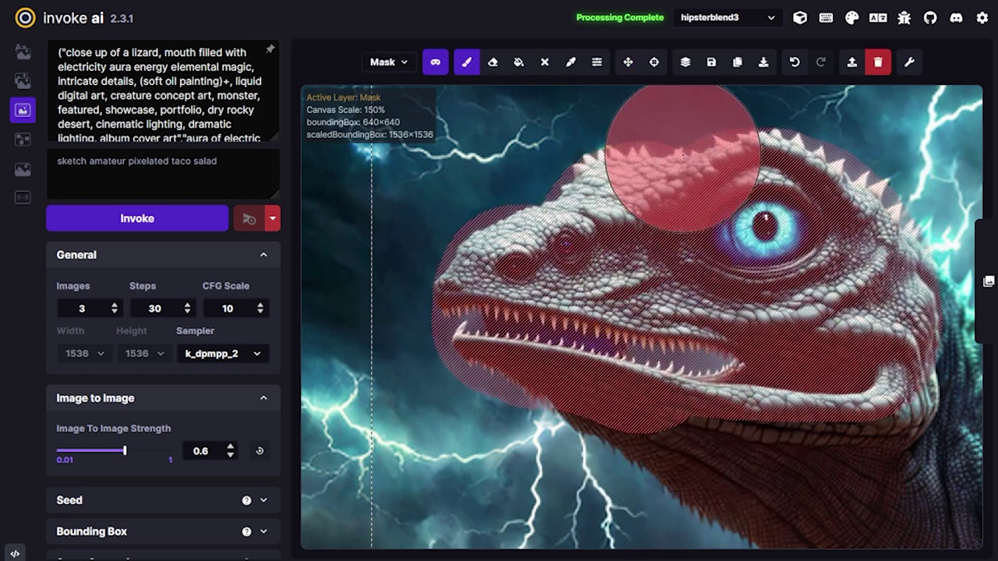
# Clear the head mask and merge the visible canvas layers.
pyautogui.hotkey('shift', 'c')
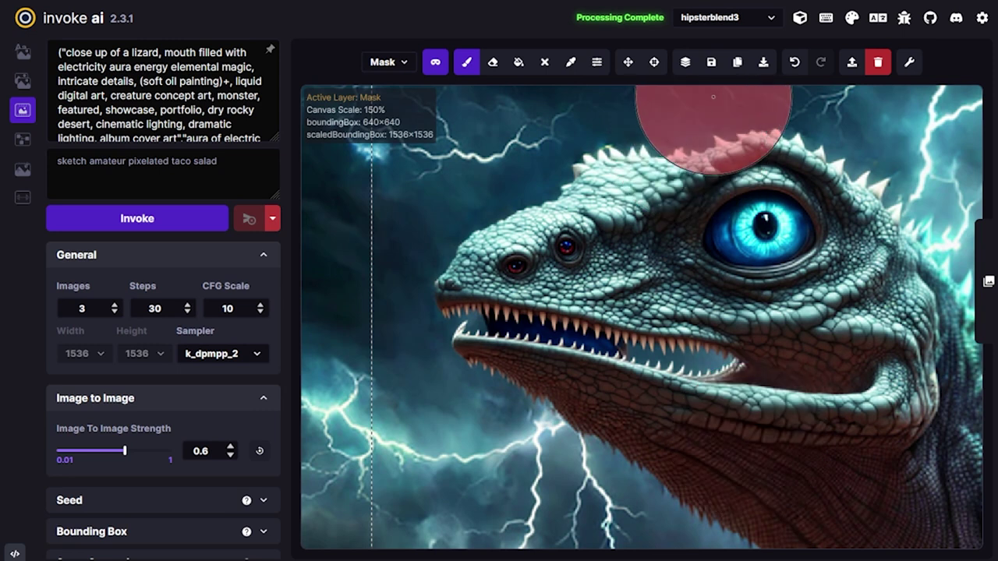
pyautogui.click(685, 62)
pyautogui.scroll(-6, 546, 301)
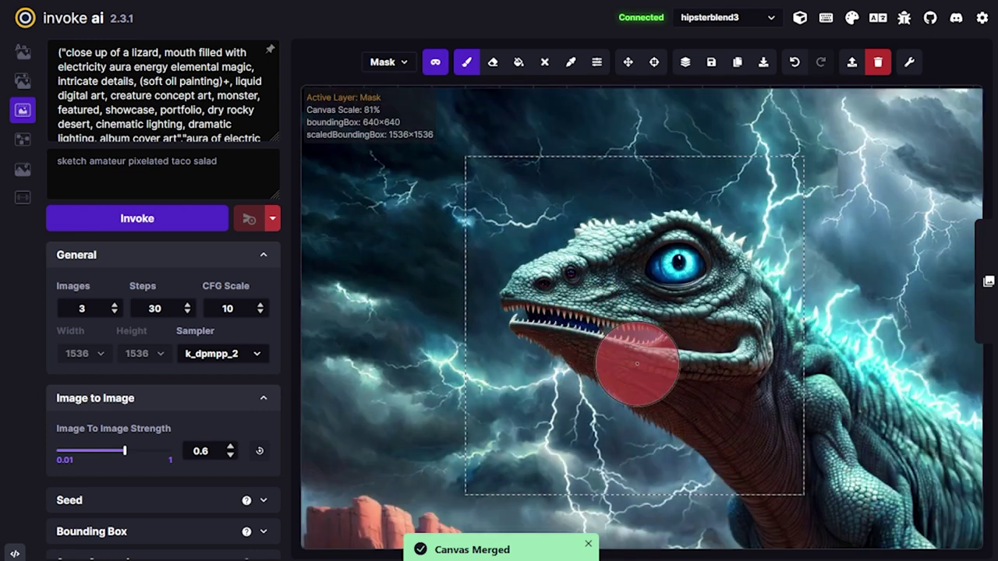
pyautogui.scroll(2, 562, 304)
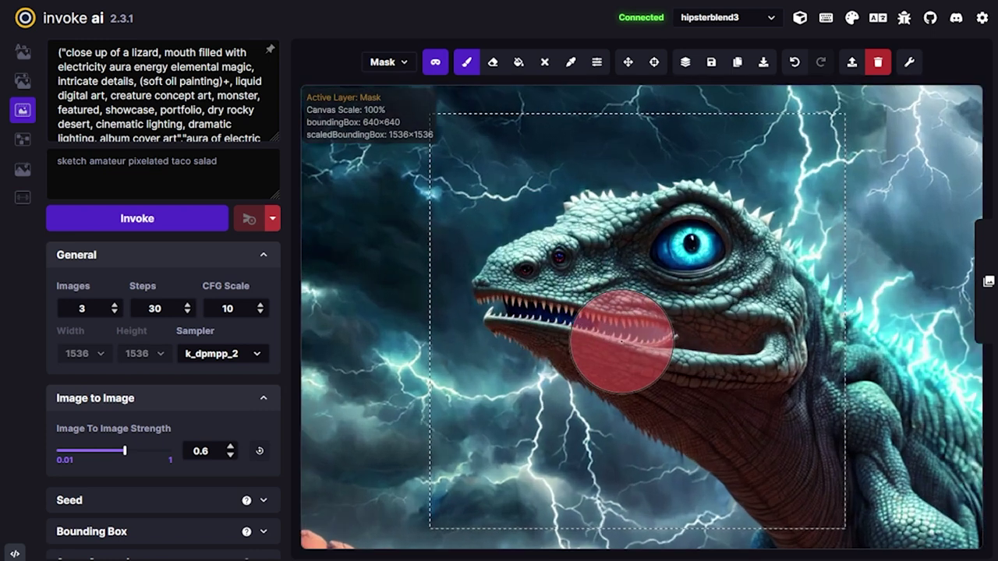
pyautogui.scroll(2, 581, 308)
pyautogui.scroll(-1, 581, 297)
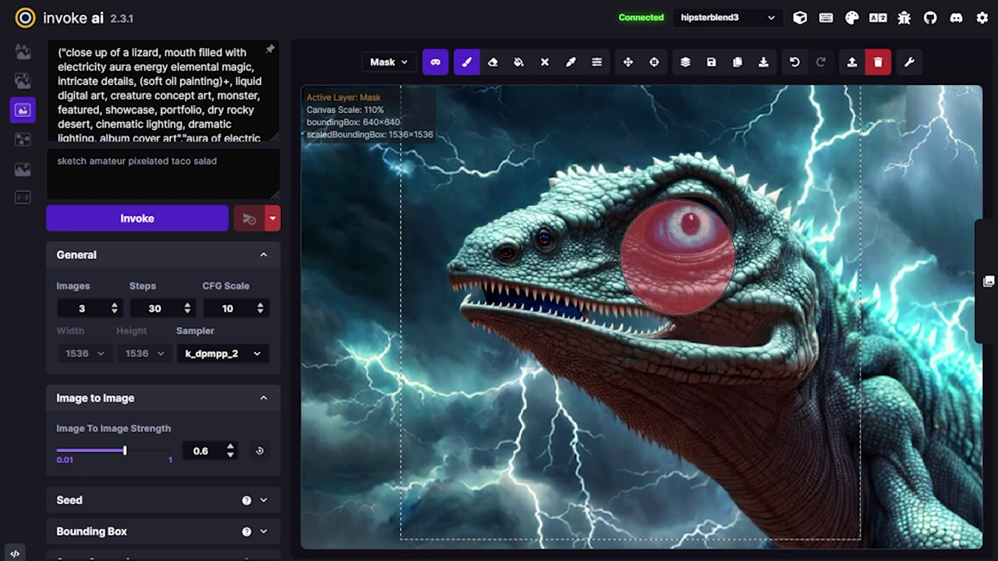
# Check the regenerated mouth up close and switch to the Brush tool on the base layer.
pyautogui.press('v')
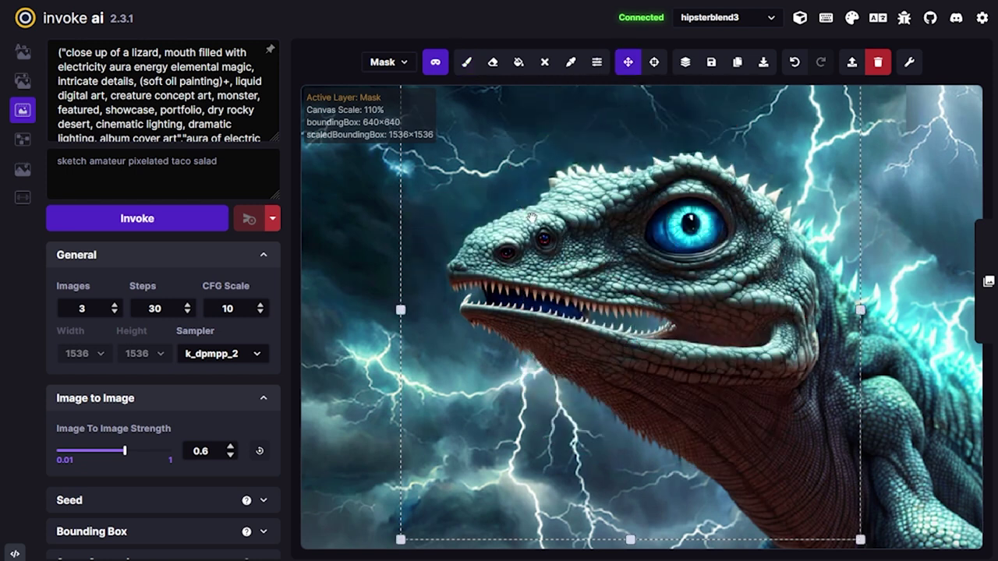
pyautogui.moveTo(560, 220); pyautogui.dragTo(569, 290)
pyautogui.scroll(4, 645, 353)
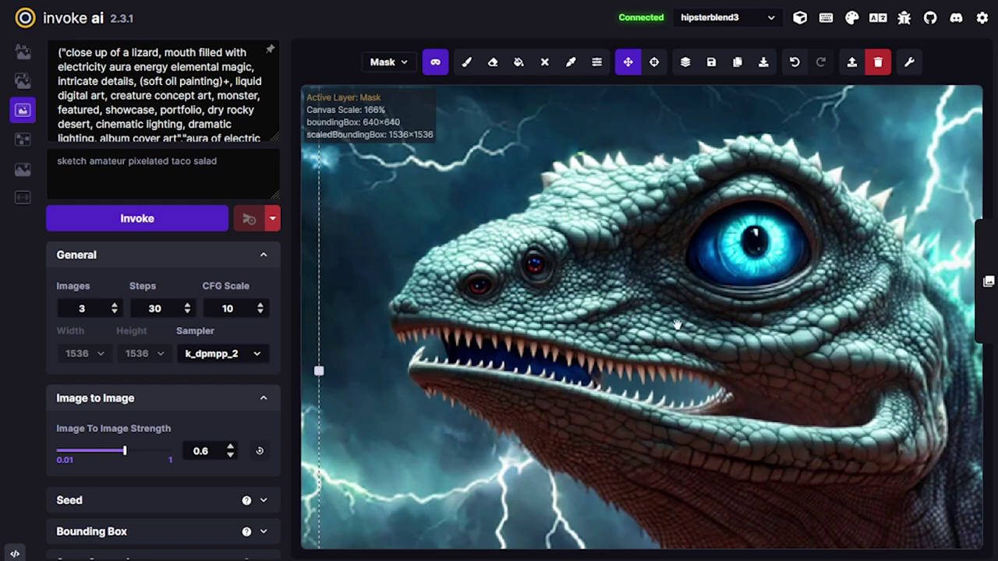
pyautogui.scroll(-2, 677, 325)
pyautogui.scroll(3, 584, 335)
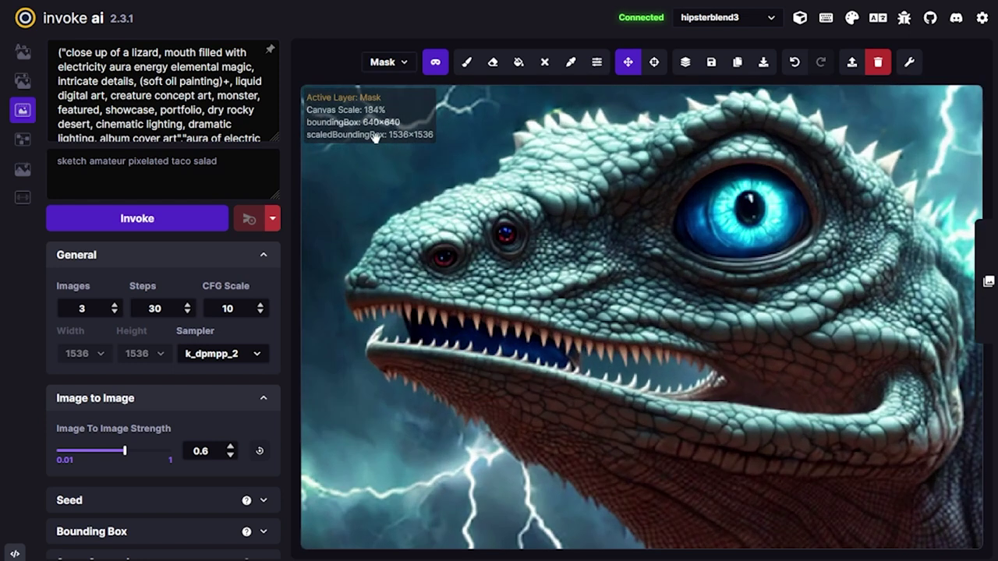
pyautogui.click(467, 63)
pyautogui.press('q')
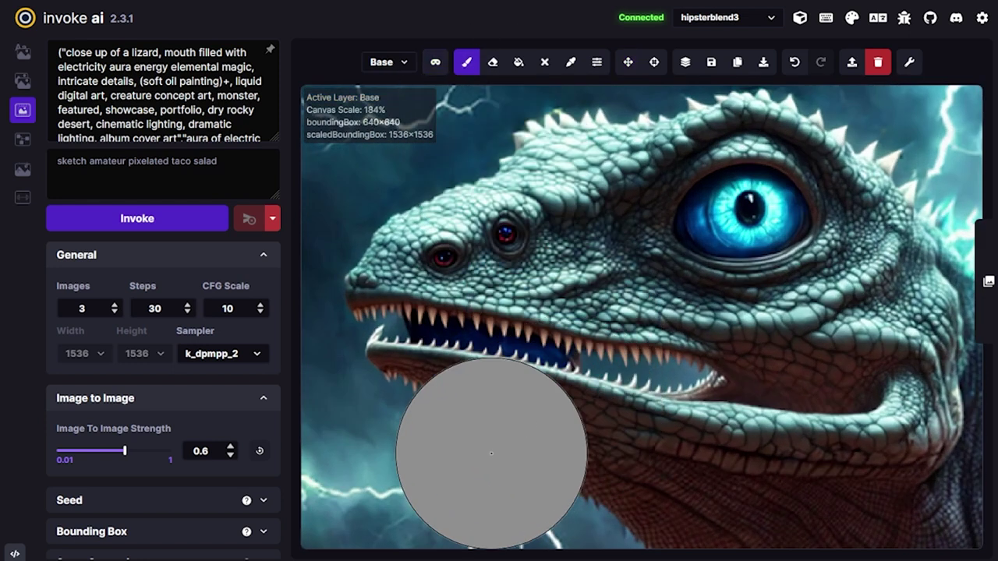
# Sample white from the lightning bolt and paint jagged strokes around the back of the lizard's mouth with a small brush.
pyautogui.press('c')
pyautogui.click(466, 471)
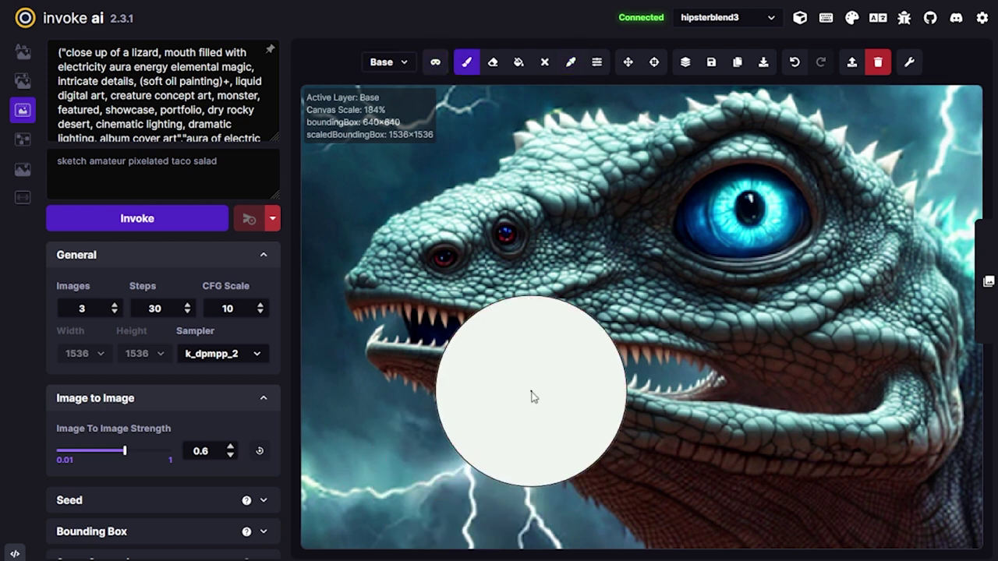
pyautogui.press('[')
pyautogui.press('[')
pyautogui.press('[')
pyautogui.press('[')
pyautogui.press('[')
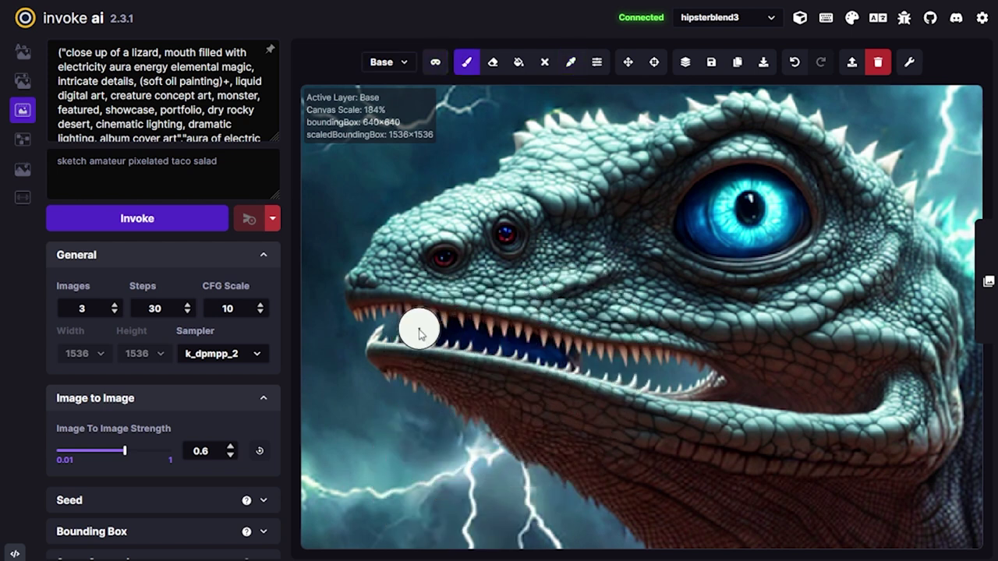
pyautogui.press('[')
pyautogui.press('[')
pyautogui.press('[')
pyautogui.press('[')
pyautogui.press('[')
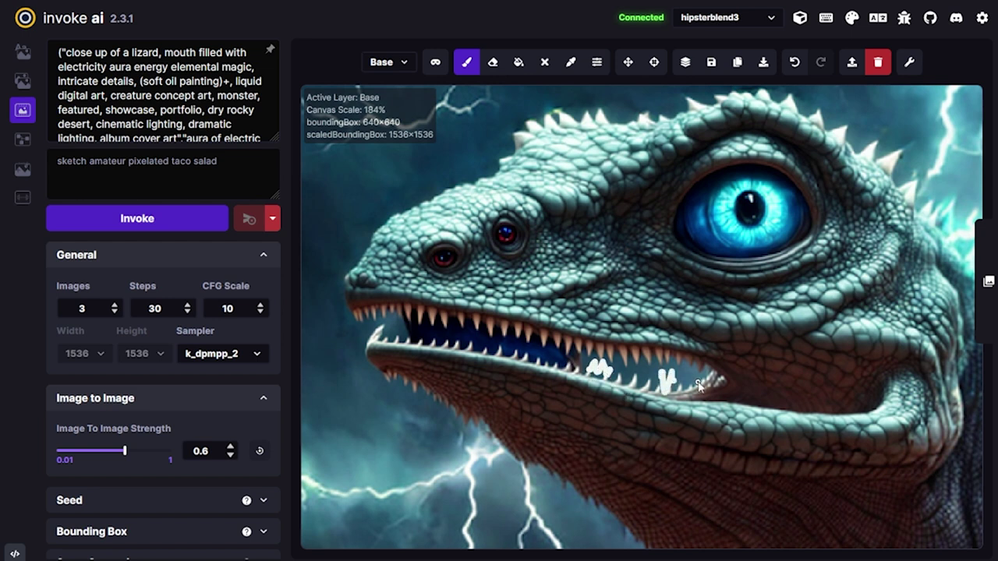
pyautogui.moveTo(702, 386); pyautogui.dragTo(620, 332)
pyautogui.moveTo(663, 383); pyautogui.dragTo(561, 394)
# Mask the white strokes and the back half of the lizard's mouth with a larger brush.
pyautogui.press('q')
pyautogui.press(']')
pyautogui.press(']')
pyautogui.press(']')
pyautogui.press(']')
pyautogui.press(']')
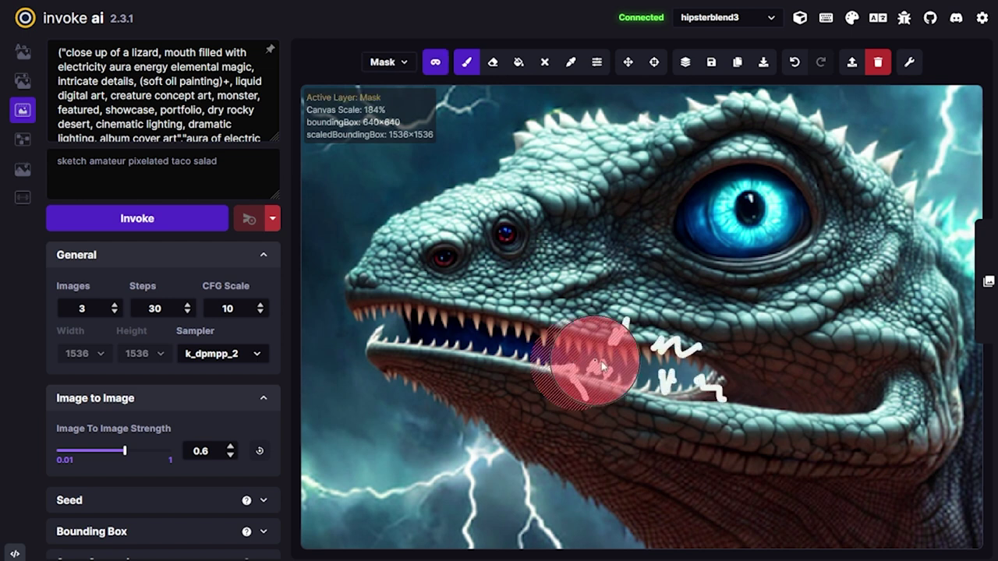
pyautogui.moveTo(601, 361); pyautogui.dragTo(717, 378)
# Add "lightning mouth," at the start of the prompt, before "close up of a lizard".
pyautogui.click(64, 52)
pyautogui.write('lightning mouth,')
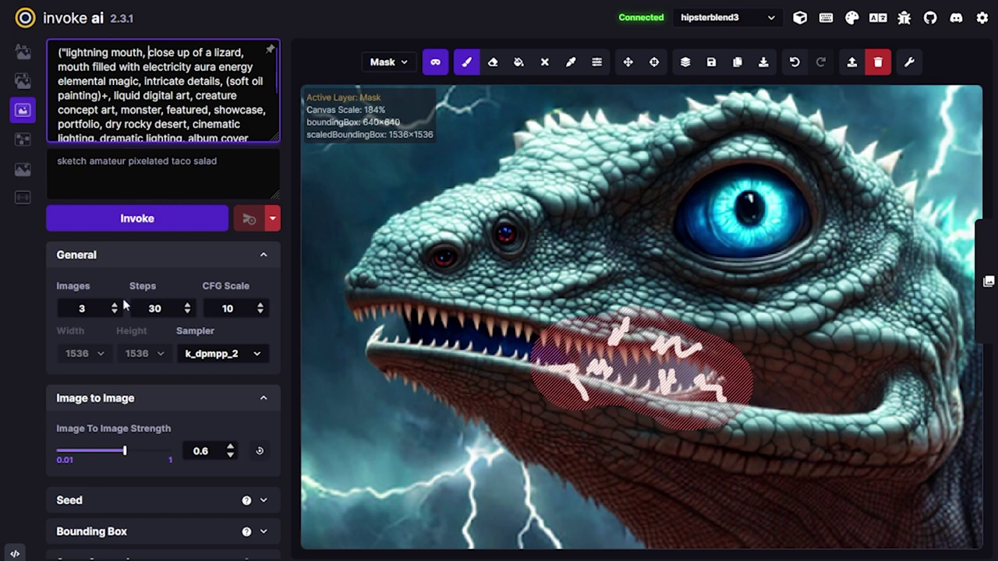
# Try an inpainting generation at image-to-image strength 0.43 and discard its results.
pyautogui.moveTo(123, 459); pyautogui.dragTo(106, 460)
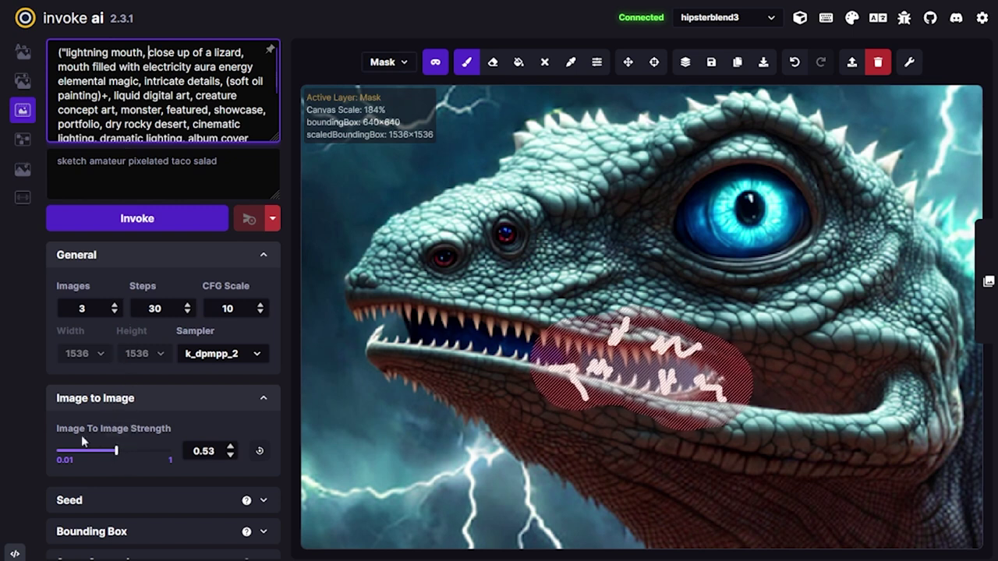
pyautogui.hotkey('ctrl', 'Return')
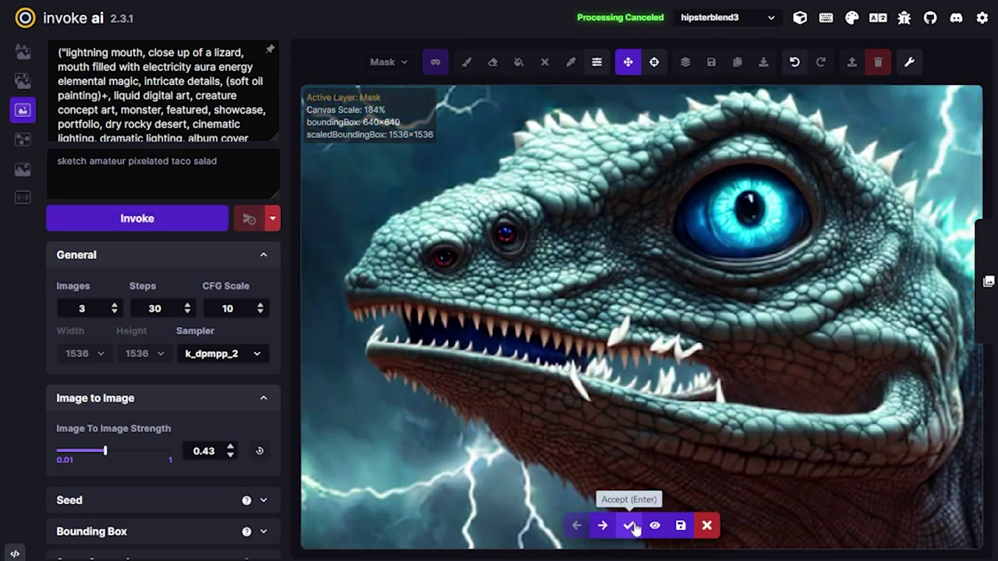
pyautogui.click(706, 525)
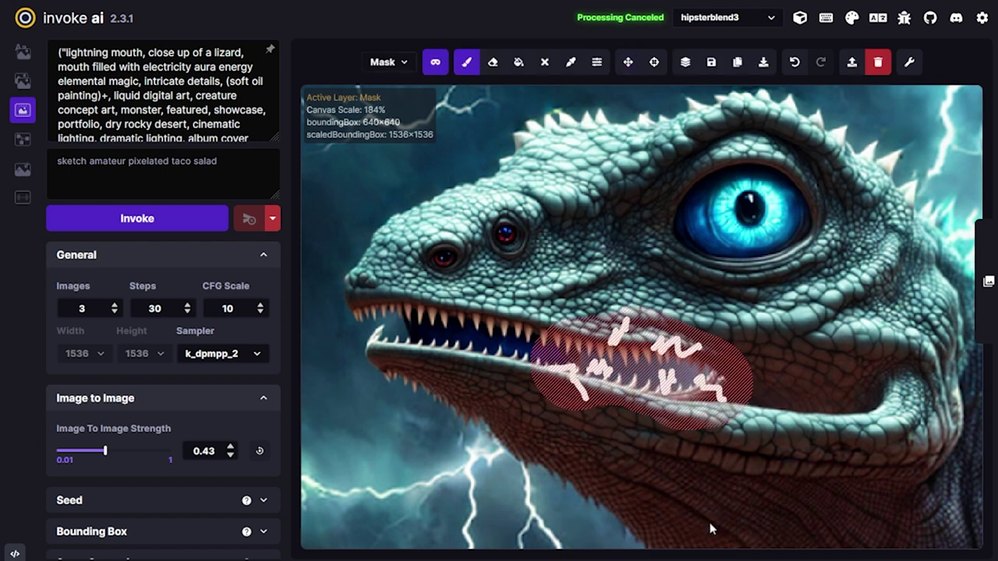
# Extend the mask over the front of the mouth and run the inpainting at image-to-image strength 0.58, cancelling the remaining images.
pyautogui.moveTo(104, 452); pyautogui.dragTo(123, 454)
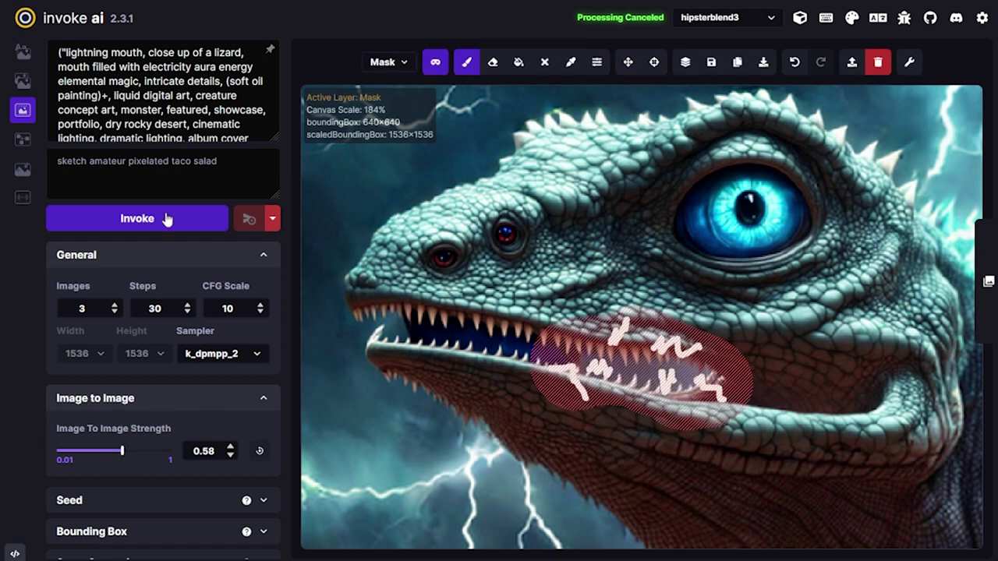
pyautogui.moveTo(532, 353)
pyautogui.mouseDown()
pyautogui.moveTo(433, 329)
pyautogui.moveTo(382, 337)
pyautogui.mouseUp()
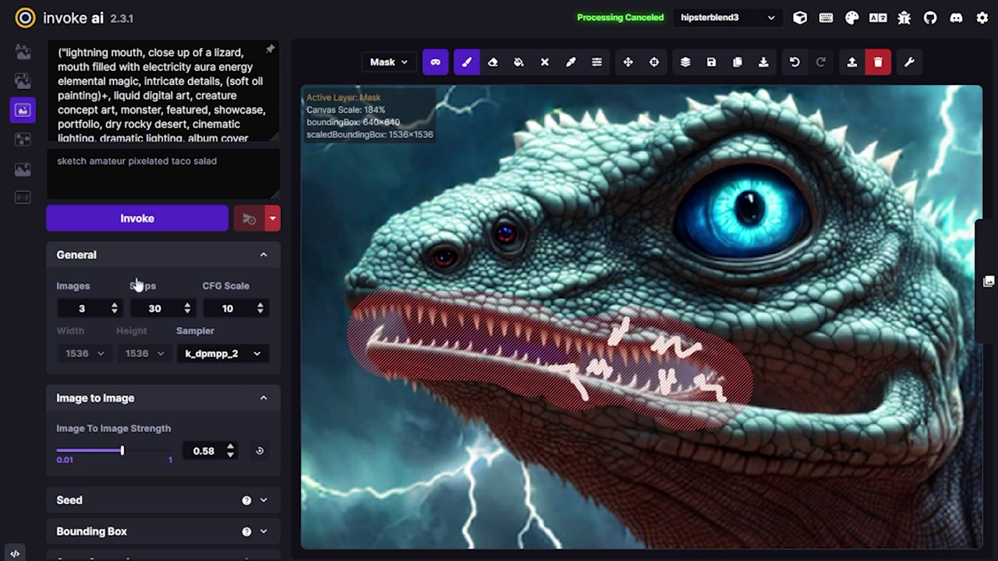
pyautogui.hotkey('ctrl', 'Return')
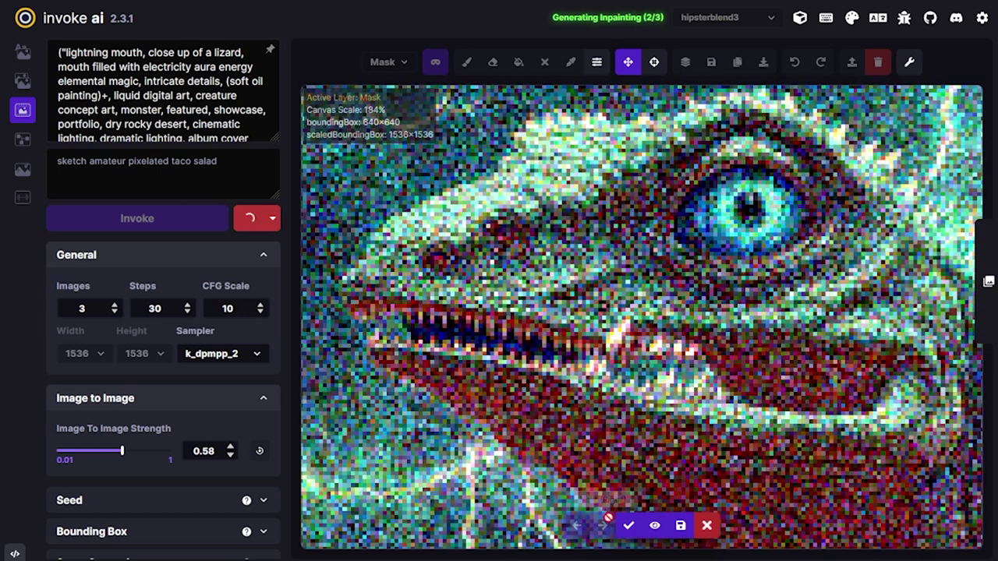
pyautogui.hotkey('shift', 'x')
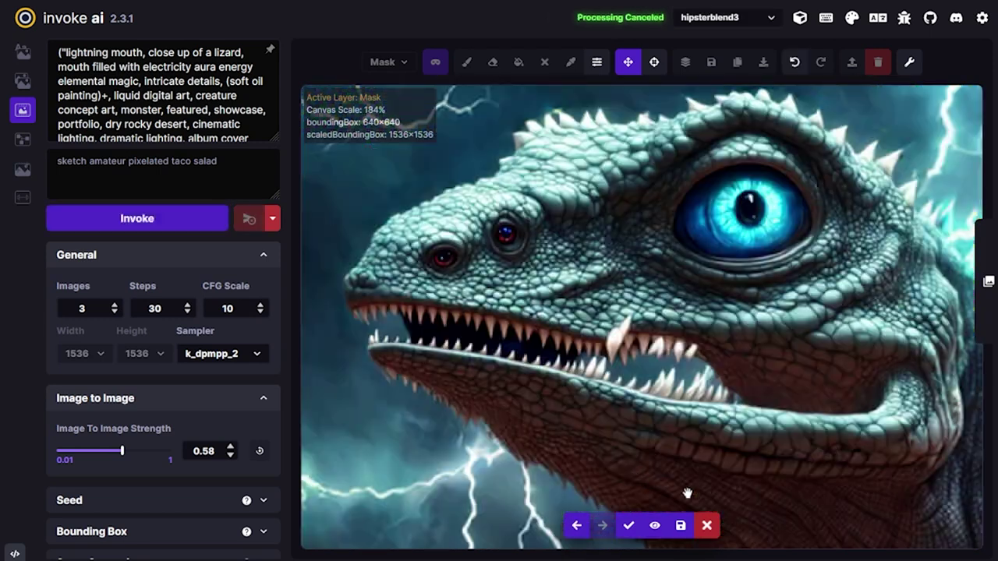
# Compare the generated mouth candidates and discard them.
pyautogui.click(577, 527)
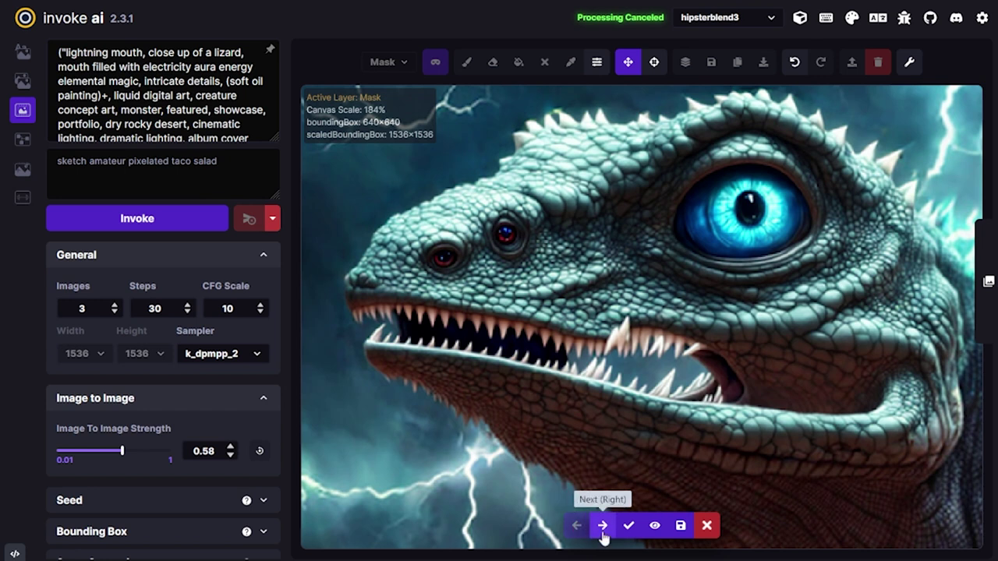
pyautogui.click(603, 525)
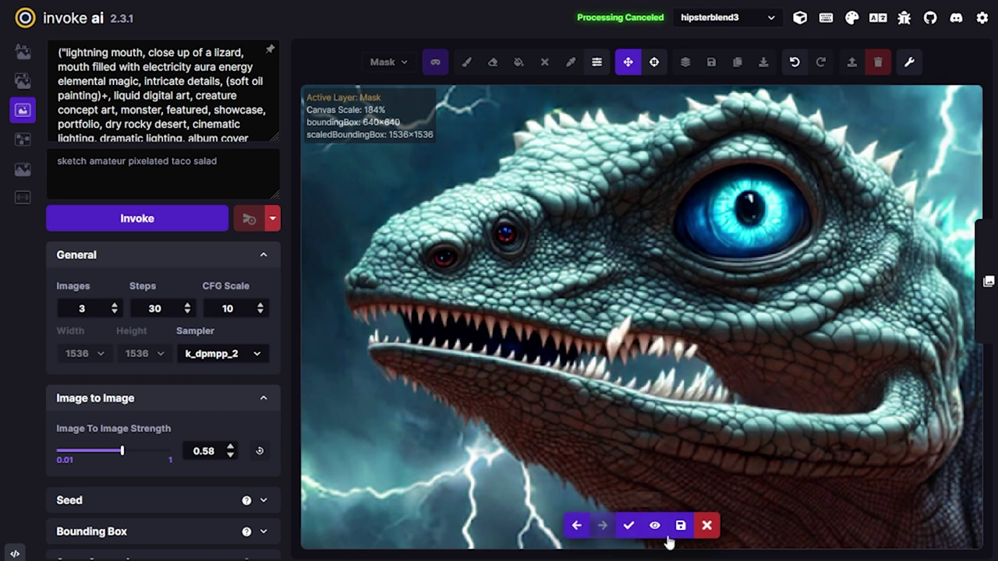
pyautogui.click(721, 525)
# Undo the mask and the white strokes painted around the lizard's mouth.
pyautogui.hotkey('ctrl', 'z')
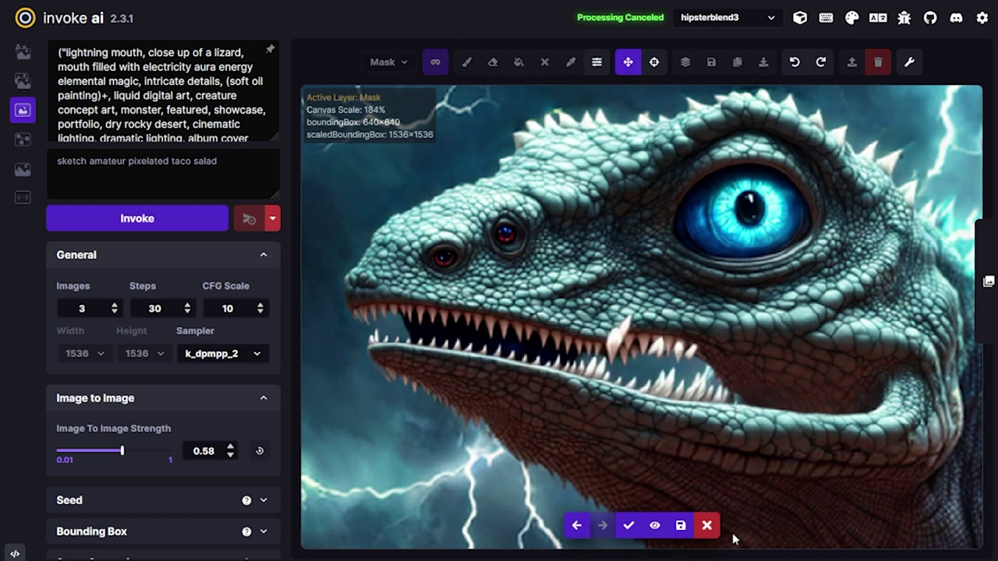
pyautogui.hotkey('ctrl', 'shift', 'z')
pyautogui.hotkey('ctrl', 'z')
pyautogui.hotkey('ctrl', 'shift', 'z')
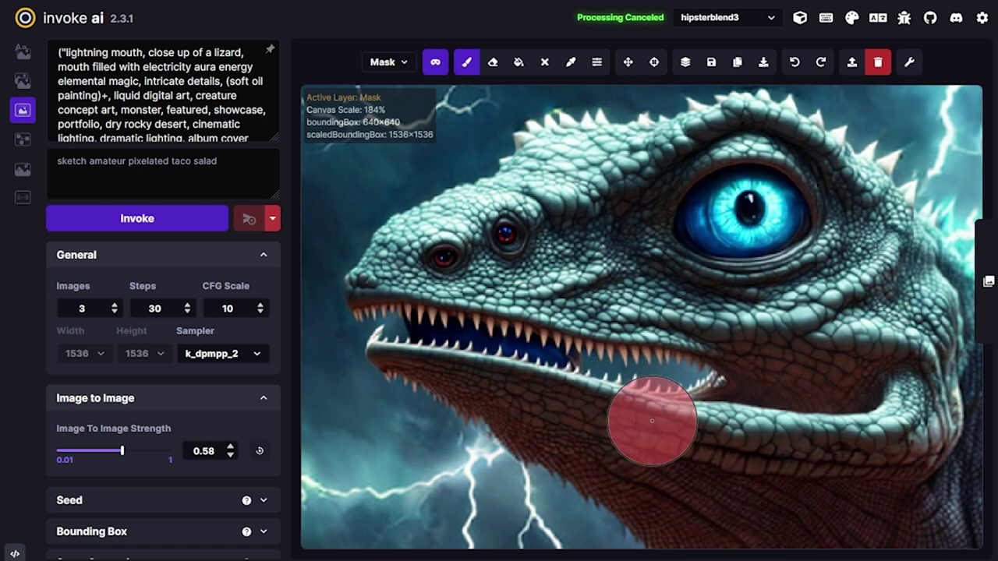
# Sample the blue-grey background inside the open jaws on the base layer and paint a band along the front mouth interior with a small brush.
pyautogui.scroll(3, 634, 413)
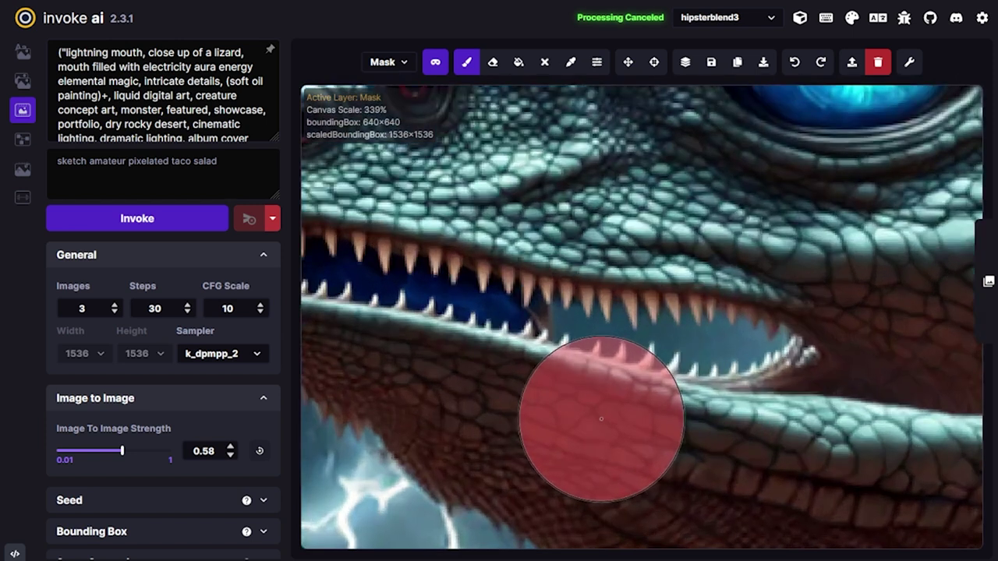
pyautogui.scroll(-4, 501, 368)
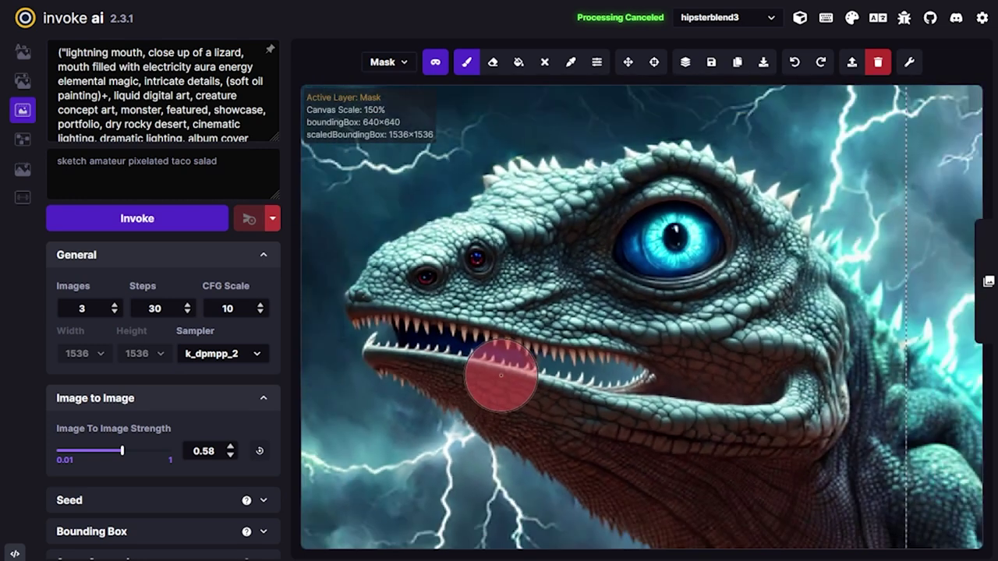
pyautogui.press('q')
pyautogui.keyDown('alt'); pyautogui.click(390, 333); pyautogui.keyUp('alt')
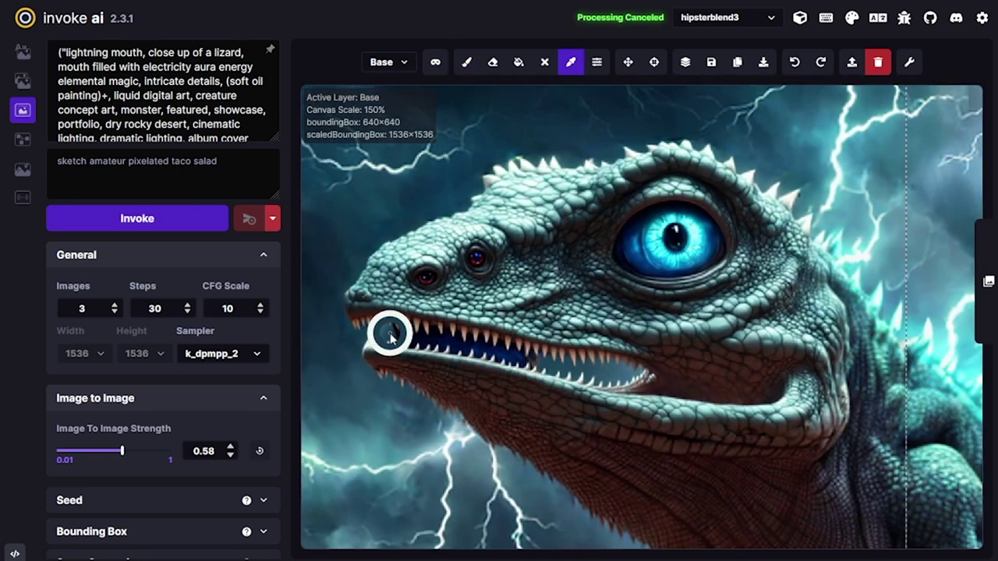
pyautogui.scroll(4, 368, 308)
pyautogui.scroll(4, 398, 312)
pyautogui.scroll(-3, 449, 312)
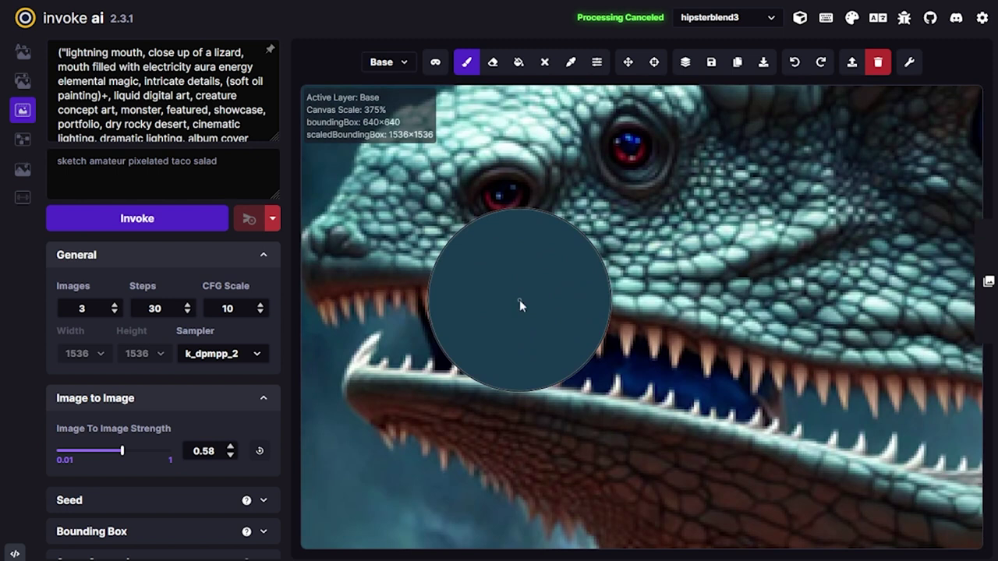
pyautogui.press('[')
pyautogui.press('[')
pyautogui.press('[')
pyautogui.press('[')
pyautogui.press('[')
pyautogui.press('[')
pyautogui.press('[')
pyautogui.press('[')
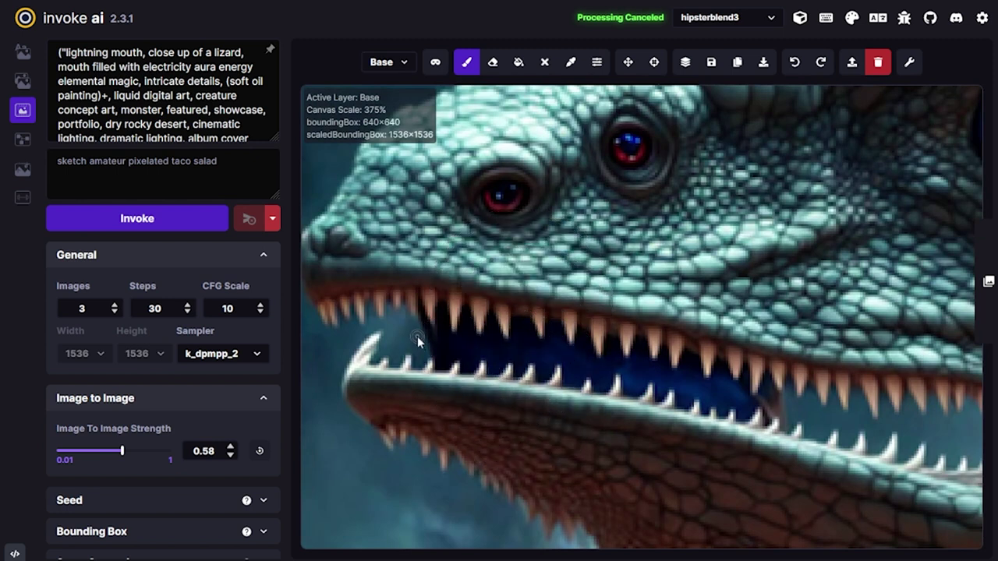
pyautogui.moveTo(424, 342); pyautogui.dragTo(502, 353)
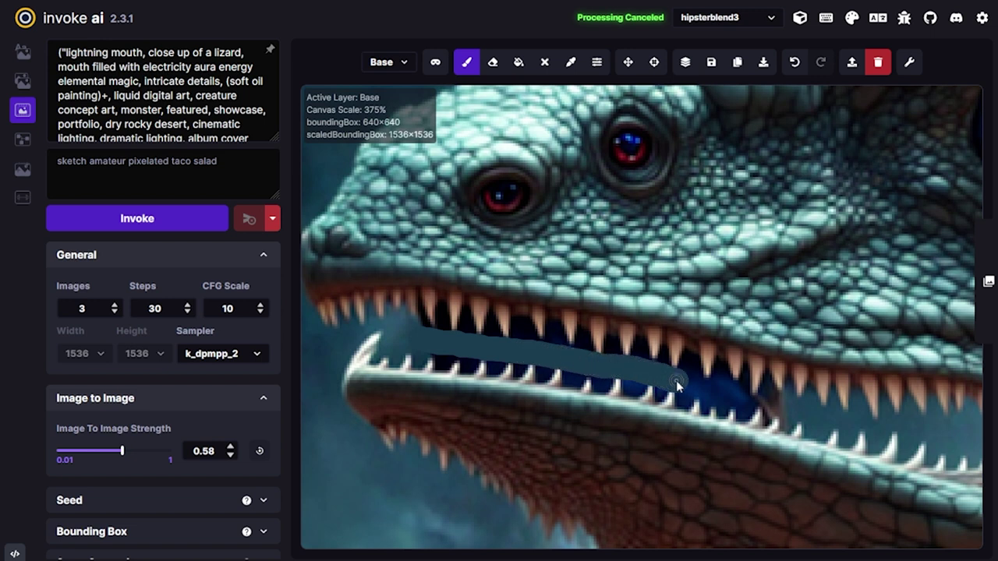
# Fill the background gap between the teeth at the back of the mouth with dark blue zigzag strokes.
pyautogui.scroll(-10, 780, 405)
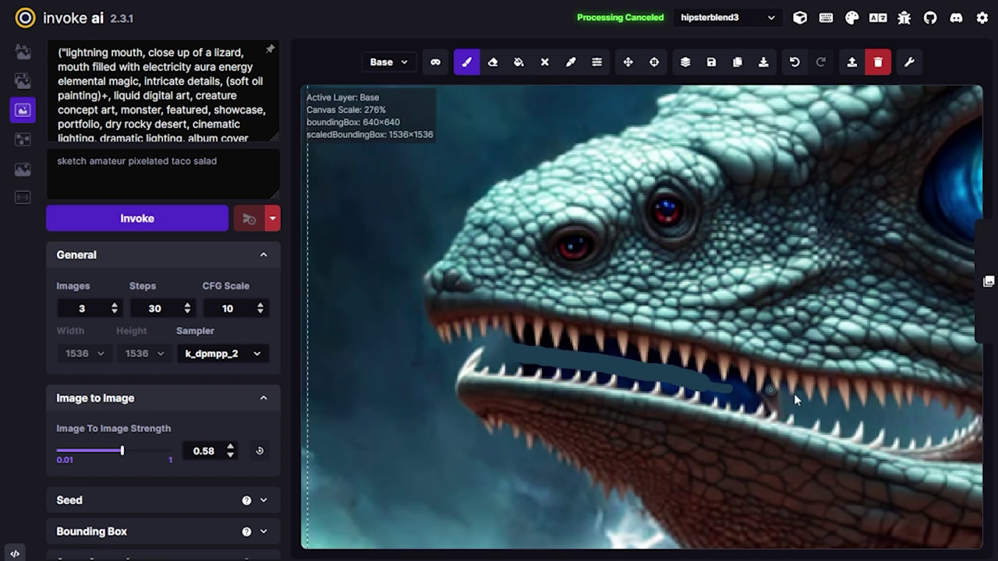
pyautogui.scroll(10, 768, 409)
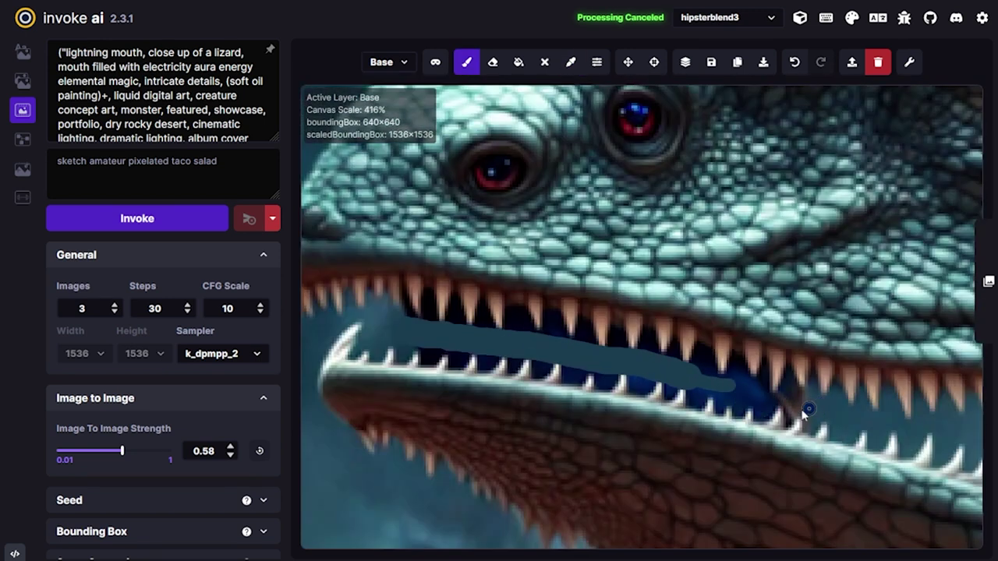
pyautogui.moveTo(783, 384); pyautogui.dragTo(816, 401)
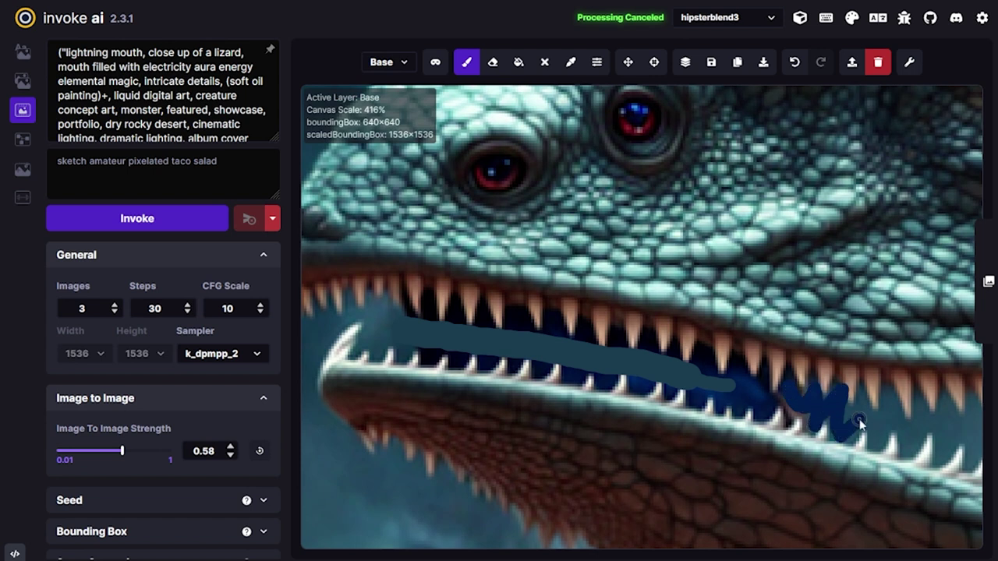
pyautogui.scroll(-10, 941, 422)
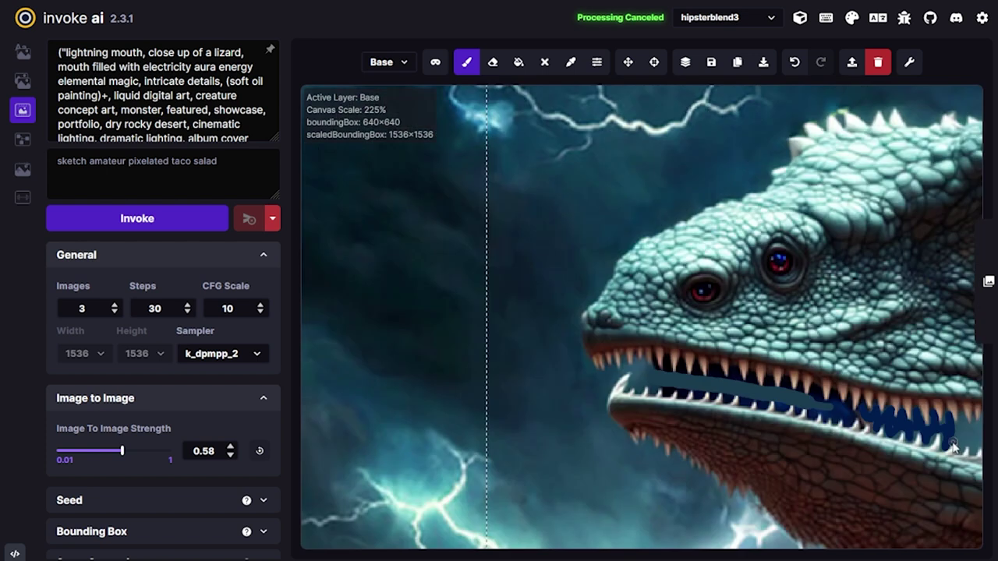
pyautogui.scroll(15, 616, 327)
pyautogui.moveTo(602, 318)
pyautogui.mouseDown()
pyautogui.moveTo(607, 252)
pyautogui.moveTo(663, 318)
pyautogui.moveTo(662, 397)
pyautogui.moveTo(652, 351)
pyautogui.moveTo(655, 390)
pyautogui.moveTo(635, 366)
pyautogui.moveTo(655, 366)
pyautogui.moveTo(678, 347)
pyautogui.moveTo(672, 306)
pyautogui.moveTo(662, 305)
pyautogui.moveTo(691, 313)
pyautogui.moveTo(701, 271)
pyautogui.moveTo(725, 380)
pyautogui.moveTo(696, 359)
pyautogui.moveTo(718, 396)
pyautogui.moveTo(722, 346)
pyautogui.moveTo(741, 310)
pyautogui.moveTo(754, 354)
pyautogui.moveTo(744, 356)
pyautogui.moveTo(771, 381)
pyautogui.moveTo(765, 286)
pyautogui.moveTo(774, 343)
pyautogui.moveTo(783, 320)
pyautogui.moveTo(812, 376)
pyautogui.moveTo(812, 304)
pyautogui.moveTo(831, 345)
pyautogui.moveTo(883, 332)
pyautogui.mouseUp()
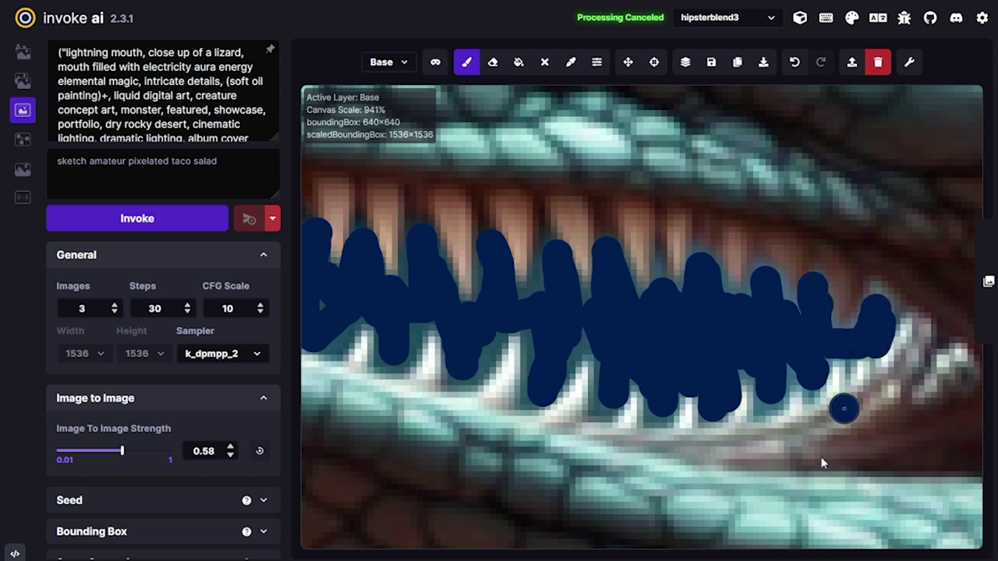
# Paint near-black strokes over the dark blue area toward the back corner of the mouth.
pyautogui.scroll(-5, 714, 332)
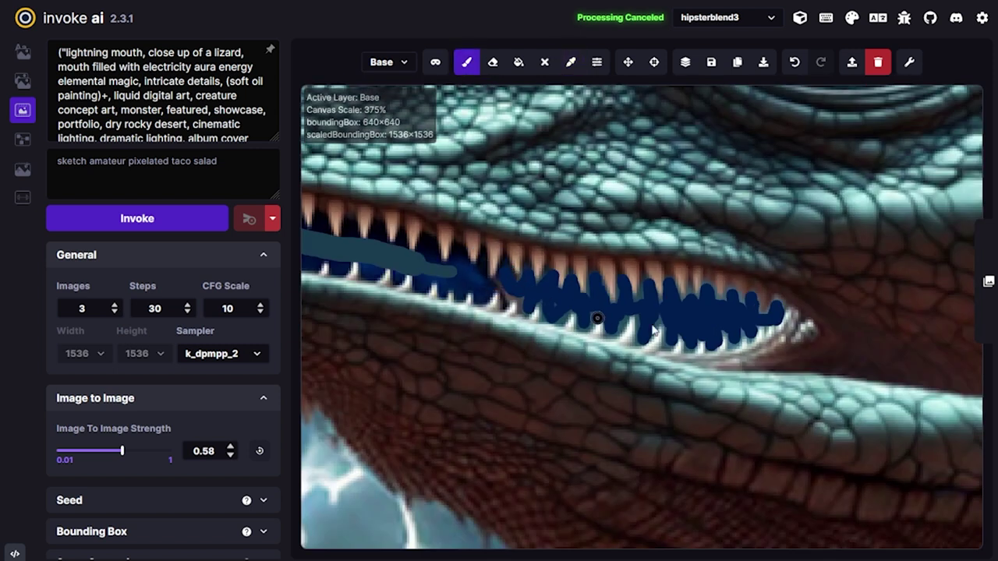
pyautogui.moveTo(756, 320)
pyautogui.mouseDown()
pyautogui.moveTo(777, 303)
pyautogui.moveTo(751, 301)
pyautogui.moveTo(730, 327)
pyautogui.moveTo(649, 308)
pyautogui.moveTo(604, 305)
pyautogui.mouseUp()
pyautogui.scroll(-10, 605, 306)
pyautogui.scroll(10, 779, 305)
# Sample bright cyan from the lizard's large eye and try a thick stroke on the base layer at the back of the mouth.
pyautogui.press('c')
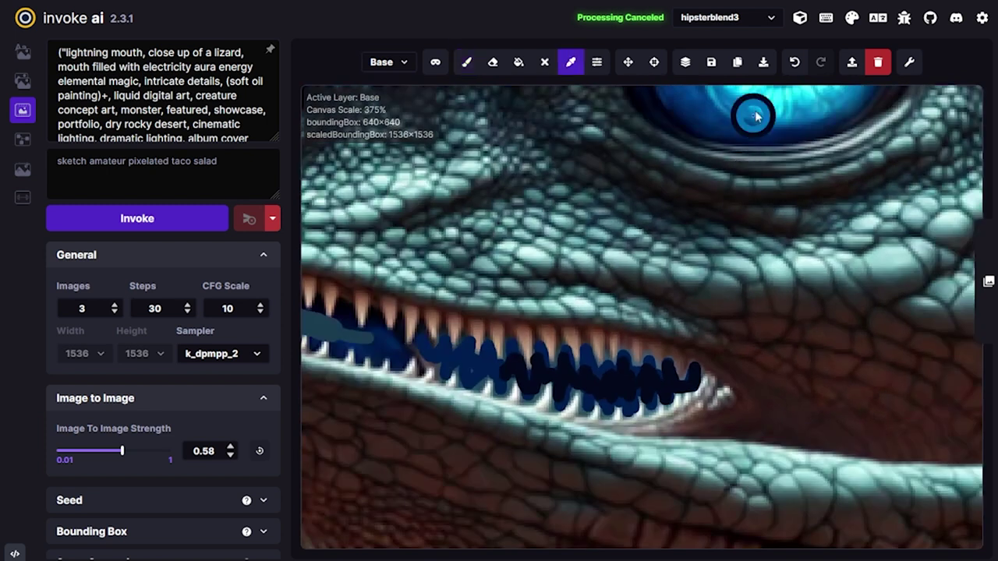
pyautogui.click(765, 108)
pyautogui.press('q')
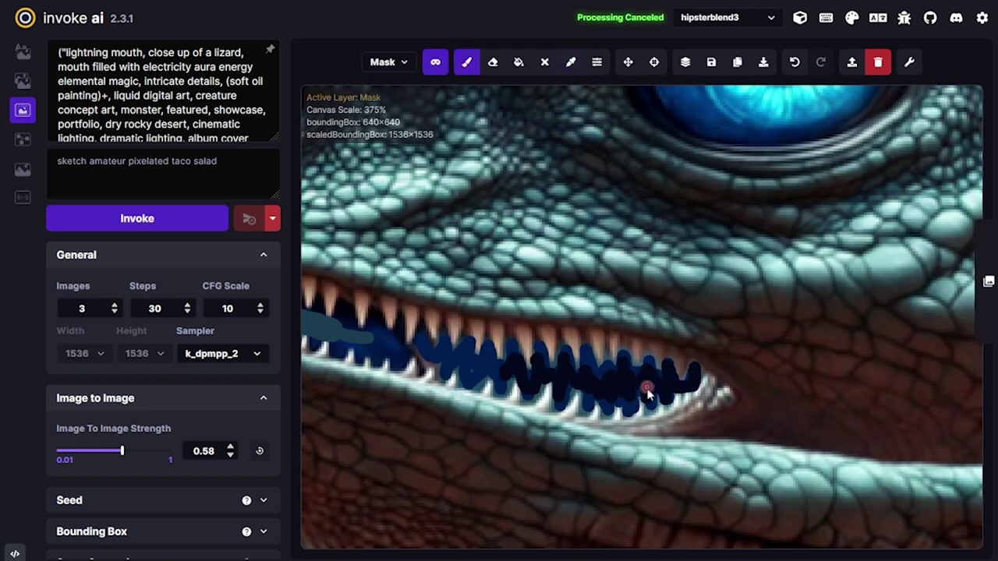
pyautogui.press('q')
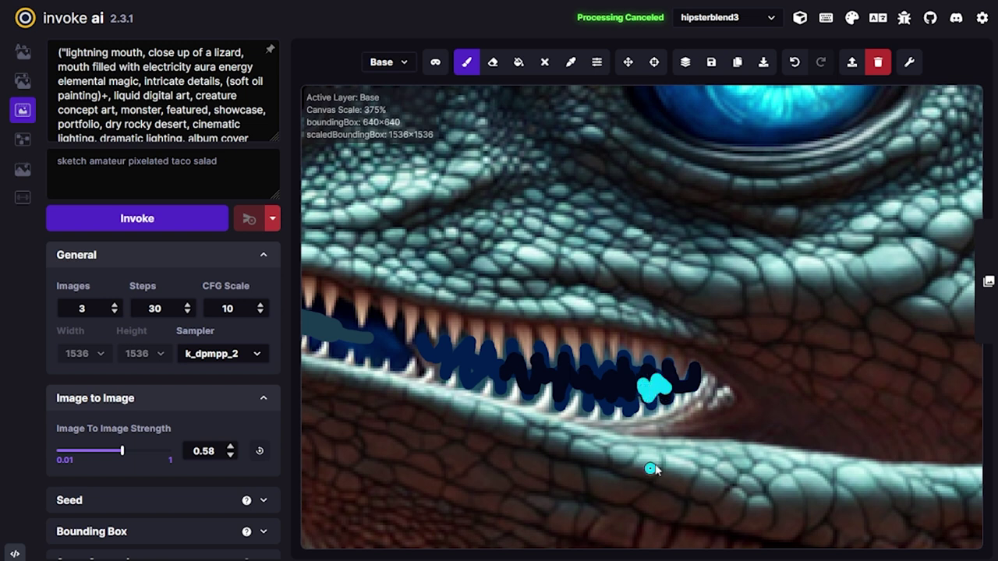
# Undo the thick cyan stroke and paint thin jagged cyan lightning lines across the dark mouth interior with a reduced brush size.
pyautogui.hotkey('ctrl', 'z')
pyautogui.click(597, 62)
pyautogui.click(668, 122)
pyautogui.click(669, 123)
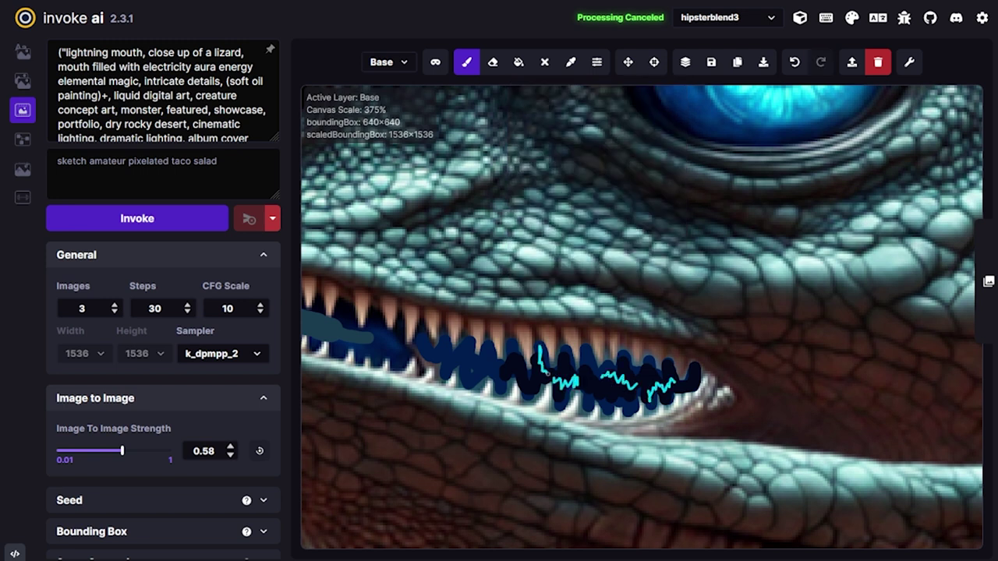
pyautogui.scroll(-5, 527, 377)
pyautogui.scroll(5, 484, 359)
pyautogui.scroll(-5, 433, 334)
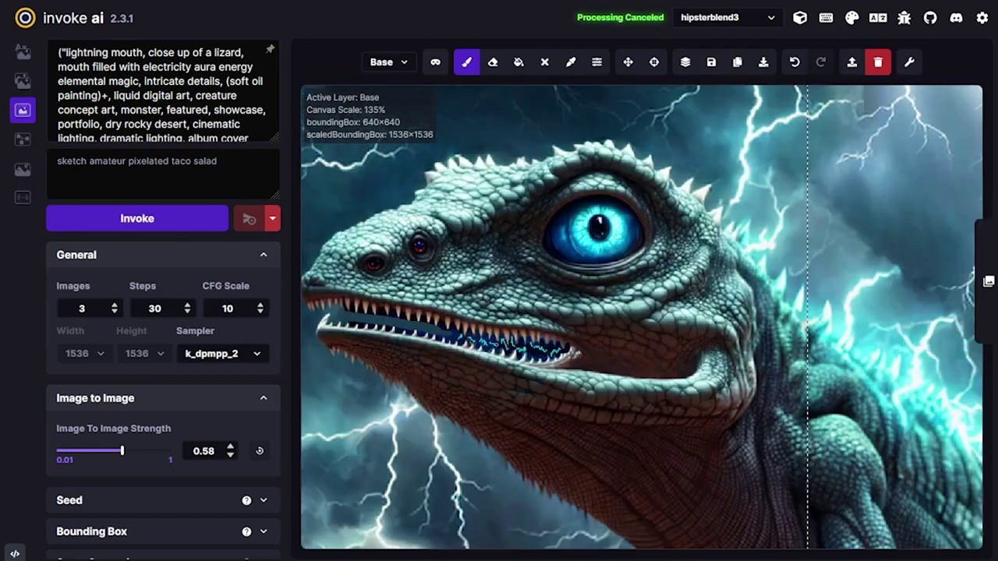
# Mask the lizard's entire mouth and set the image-to-image strength to 0.43.
pyautogui.press('v')
pyautogui.press('q')
pyautogui.press('b')
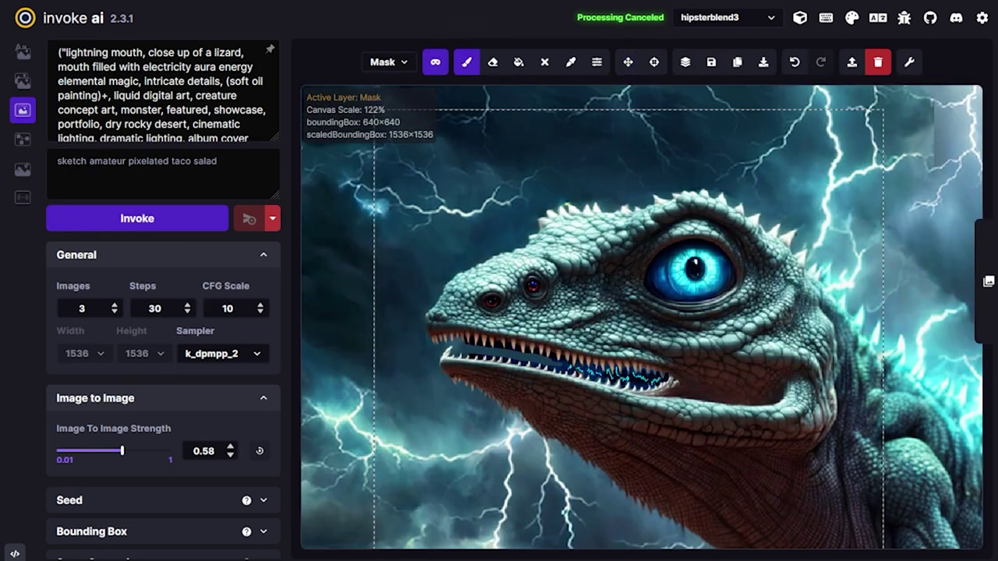
pyautogui.moveTo(513, 361)
pyautogui.mouseDown()
pyautogui.moveTo(461, 336)
pyautogui.moveTo(632, 381)
pyautogui.moveTo(440, 339)
pyautogui.moveTo(667, 380)
pyautogui.mouseUp()
pyautogui.moveTo(121, 451); pyautogui.dragTo(104, 451)
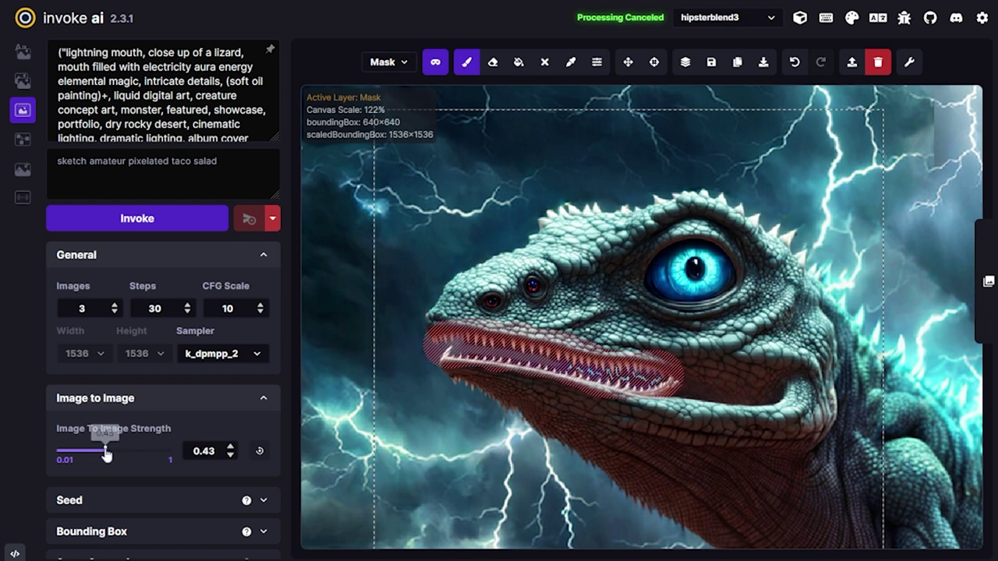
# Try regenerating the masked mouth at image-to-image strength 0.48 and discard the generated candidates.
pyautogui.press('Right')
pyautogui.press('Right')
pyautogui.press('Right')
pyautogui.press('Right')
pyautogui.press('Right')
pyautogui.hotkey('ctrl', 'Return')
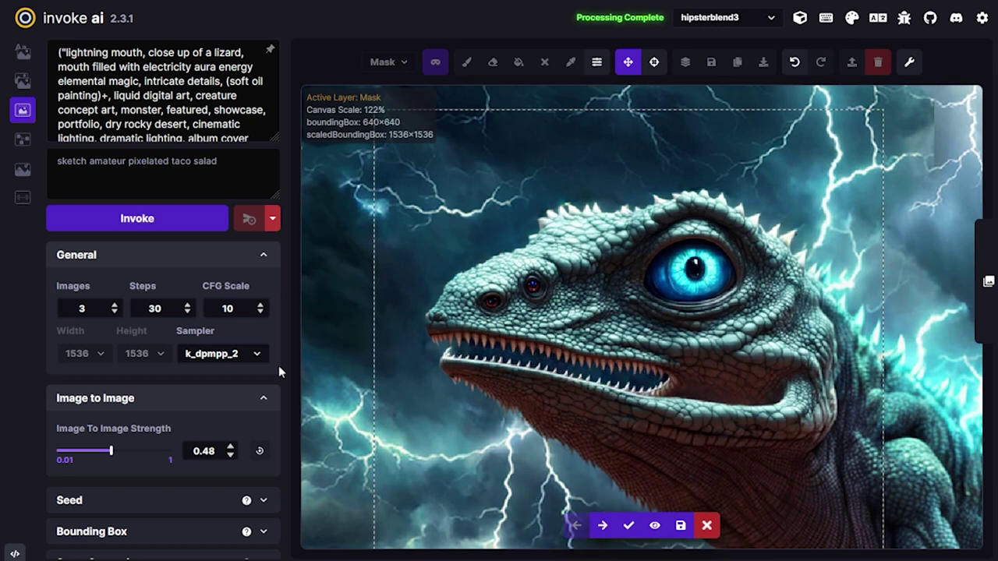
pyautogui.click(602, 526)
pyautogui.click(706, 525)
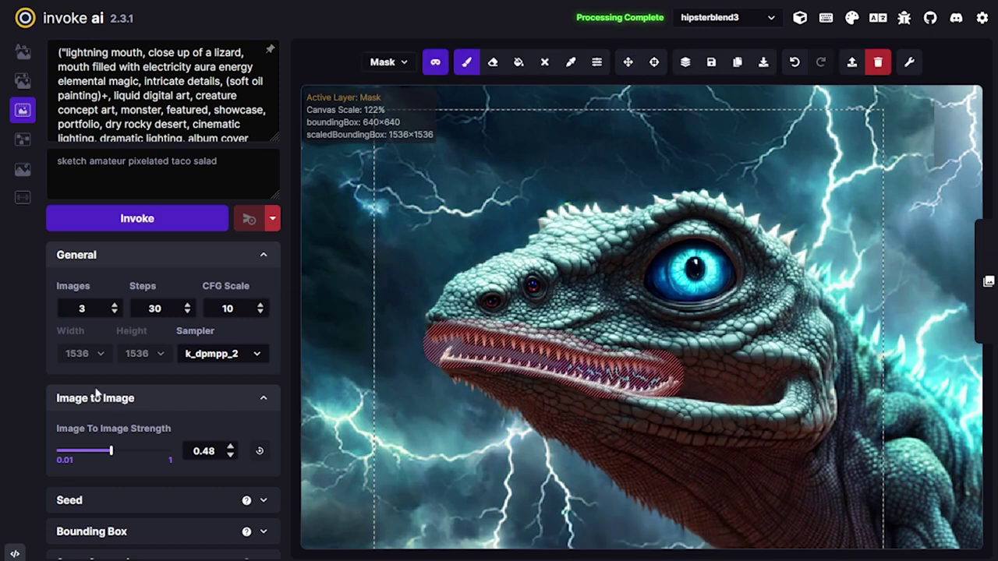
# Lower the image-to-image strength to 0.39, regenerate the masked mouth and accept one of the candidates.
pyautogui.moveTo(102, 458); pyautogui.dragTo(100, 457)
pyautogui.click(150, 213)
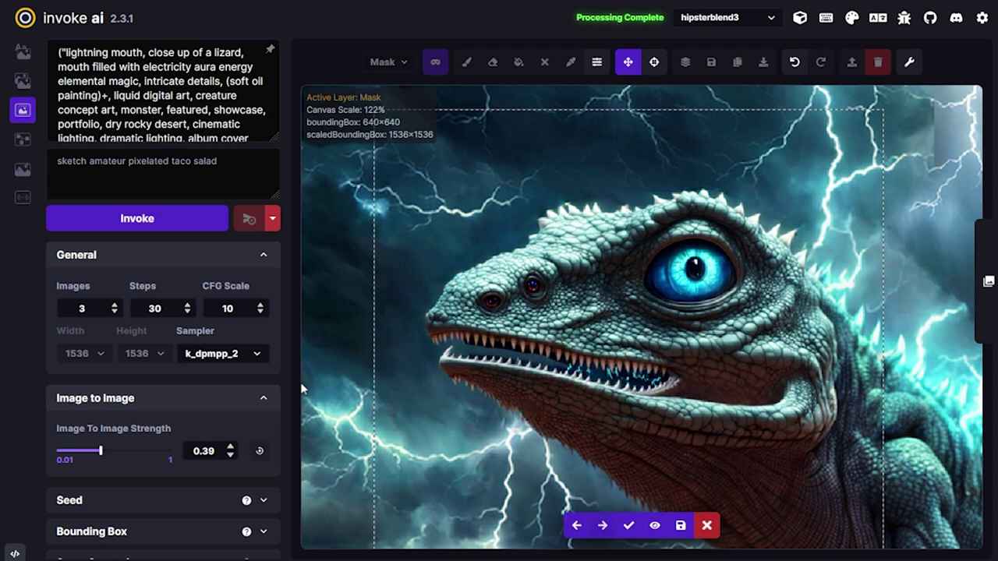
pyautogui.press('Right')
pyautogui.click(628, 526)
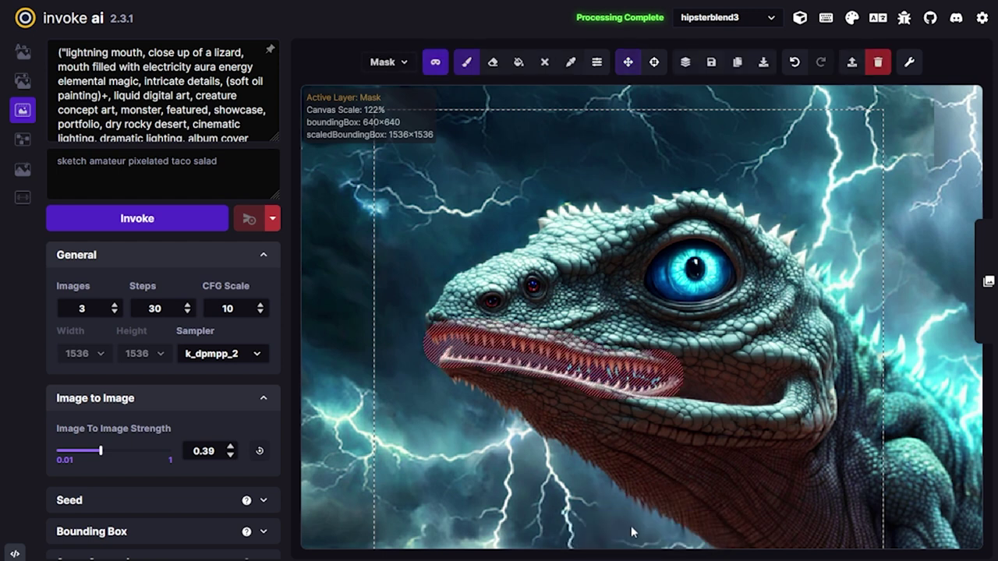
# Regenerate the masked mouth once more, accept the new result and clear the mask.
pyautogui.click(147, 219)
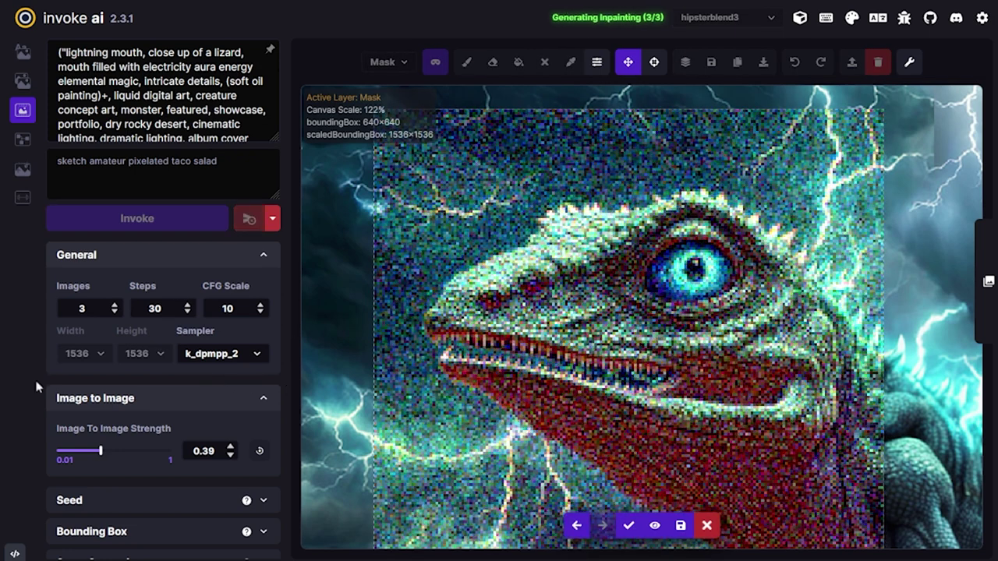
pyautogui.click(628, 526)
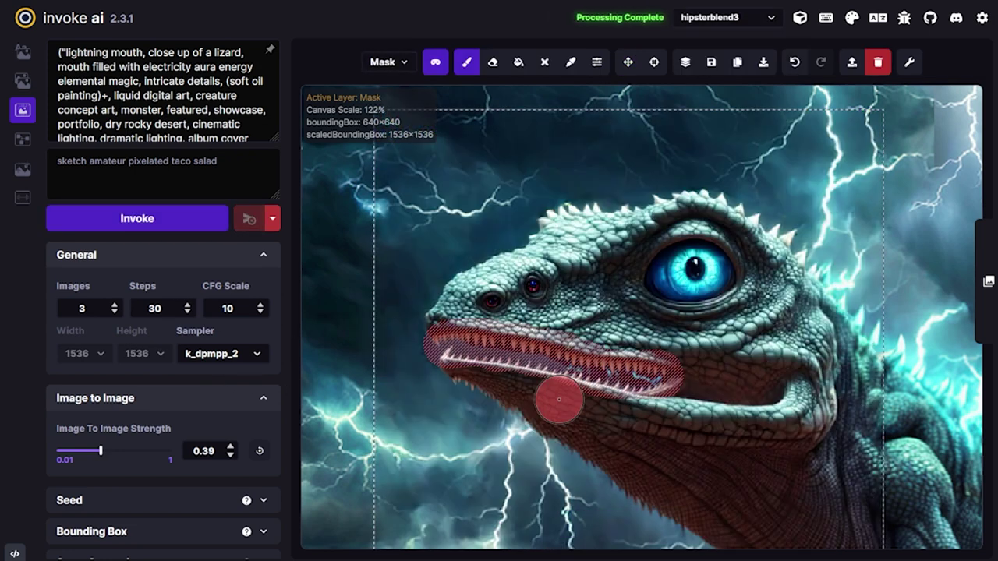
pyautogui.hotkey('shift', 'c')
# Sample the teal colour inside the mouth and paint it over dark gaps between the upper teeth on the base layer with a smaller brush.
pyautogui.scroll(8, 531, 366)
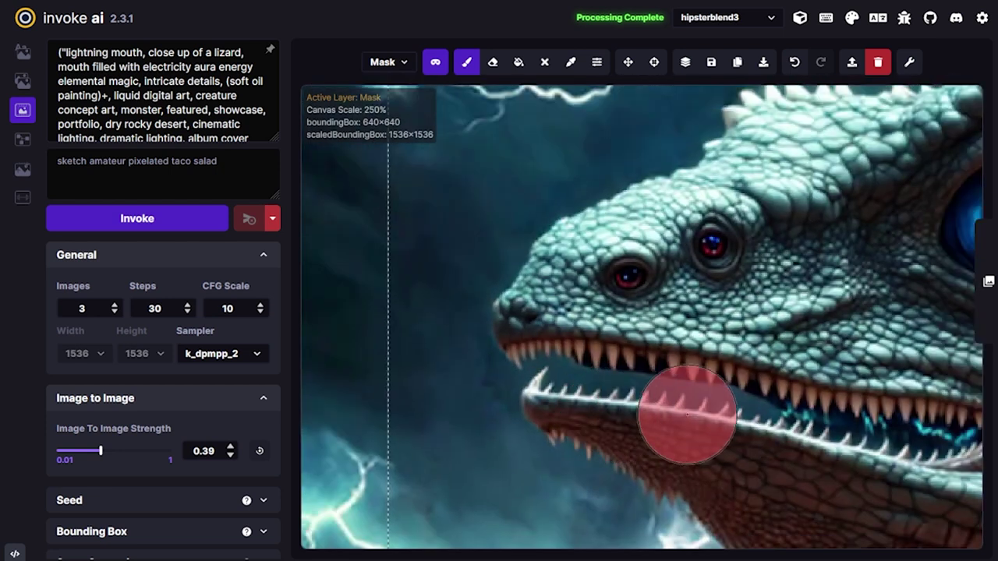
pyautogui.press('v')
pyautogui.scroll(8, 737, 420)
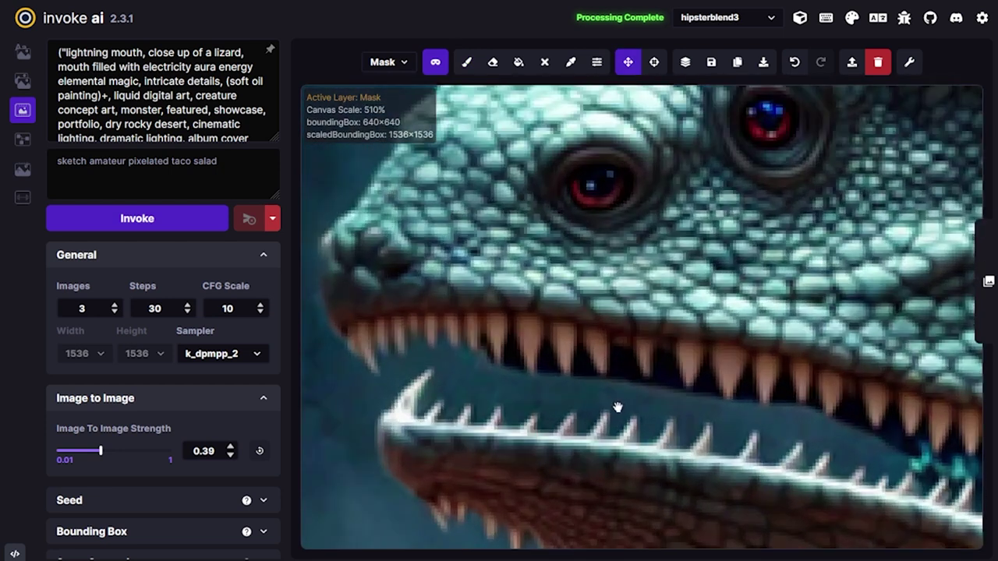
pyautogui.press('c')
pyautogui.click(553, 401)
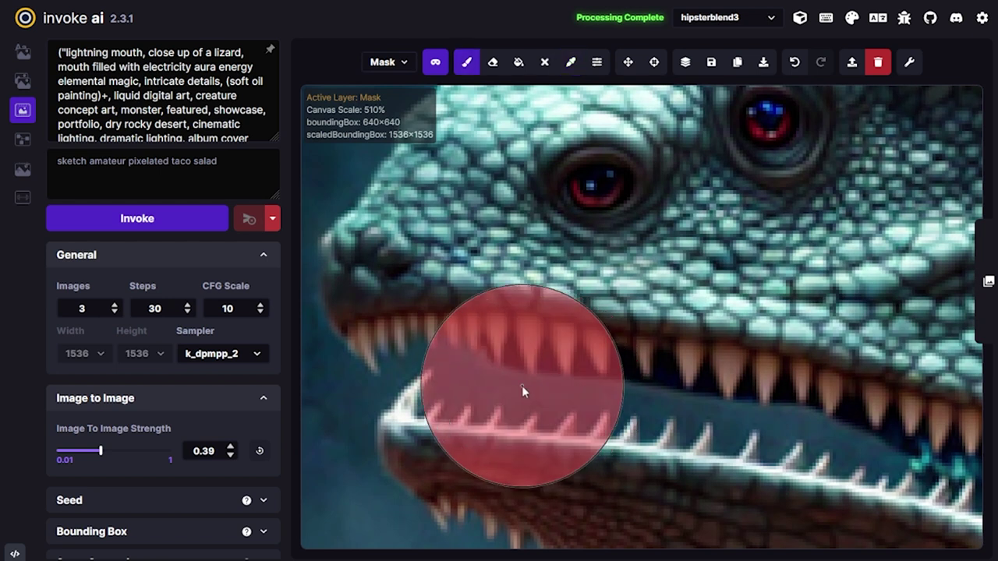
pyautogui.press('q')
pyautogui.press('[')
pyautogui.press('[')
pyautogui.press('[')
pyautogui.press('[')
pyautogui.press('[')
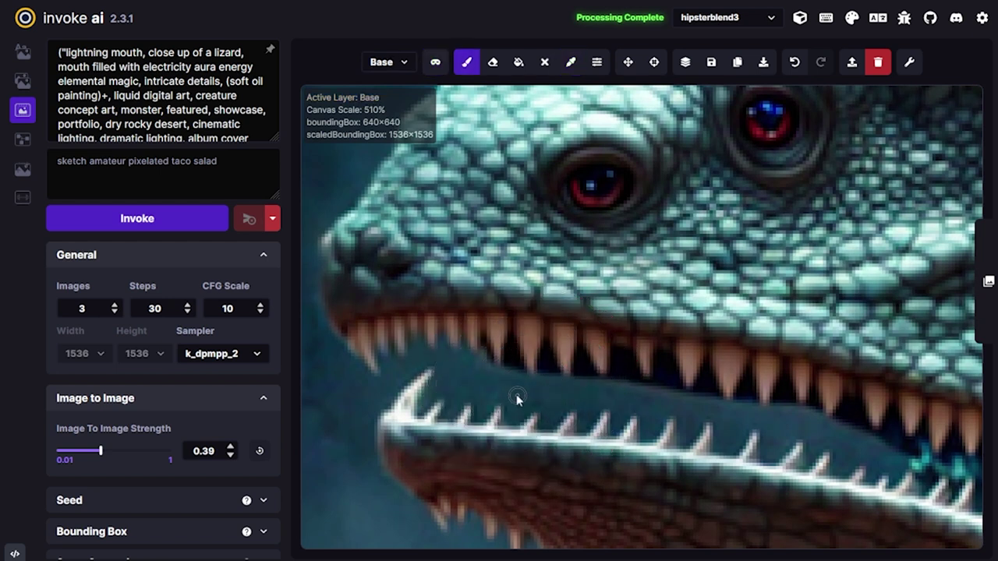
pyautogui.moveTo(511, 348); pyautogui.dragTo(517, 375)
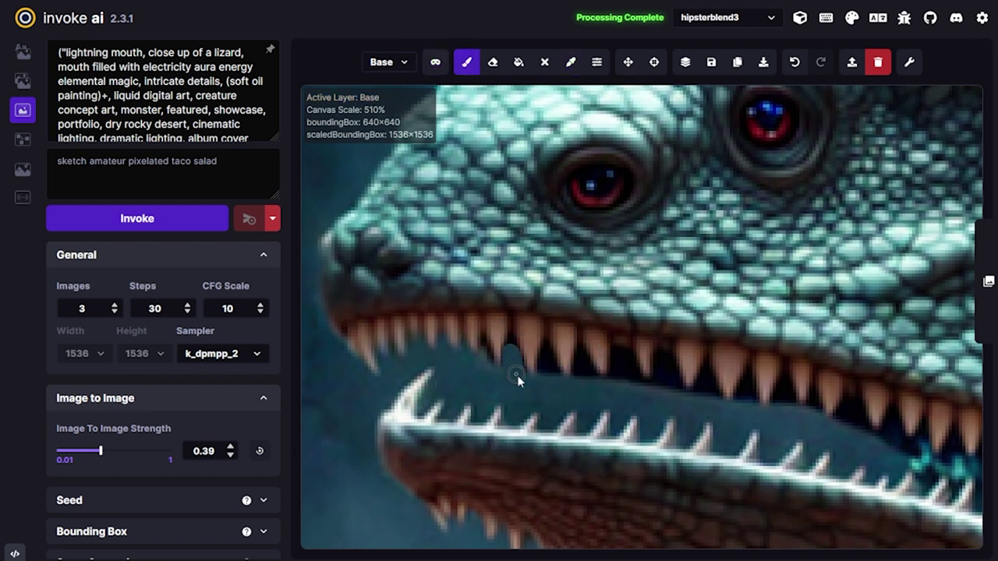
pyautogui.moveTo(580, 356)
pyautogui.mouseDown()
pyautogui.moveTo(636, 384)
pyautogui.moveTo(675, 375)
pyautogui.mouseUp()
pyautogui.press('r')
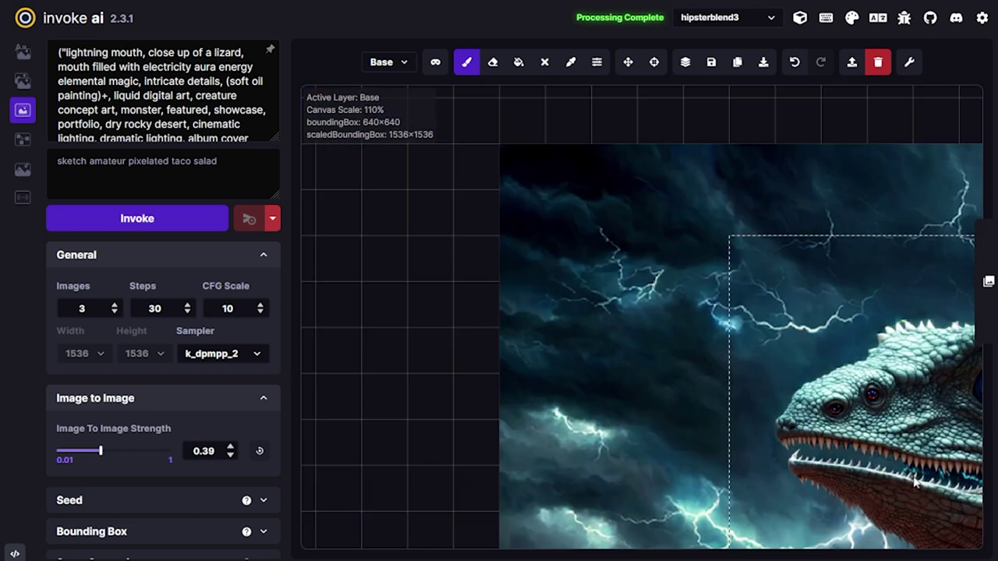
# Regenerate the bounding box area around the head from the mask layer, cancel the remaining images and accept the finished candidate.
pyautogui.press('q')
pyautogui.press('v')
pyautogui.click(163, 223)
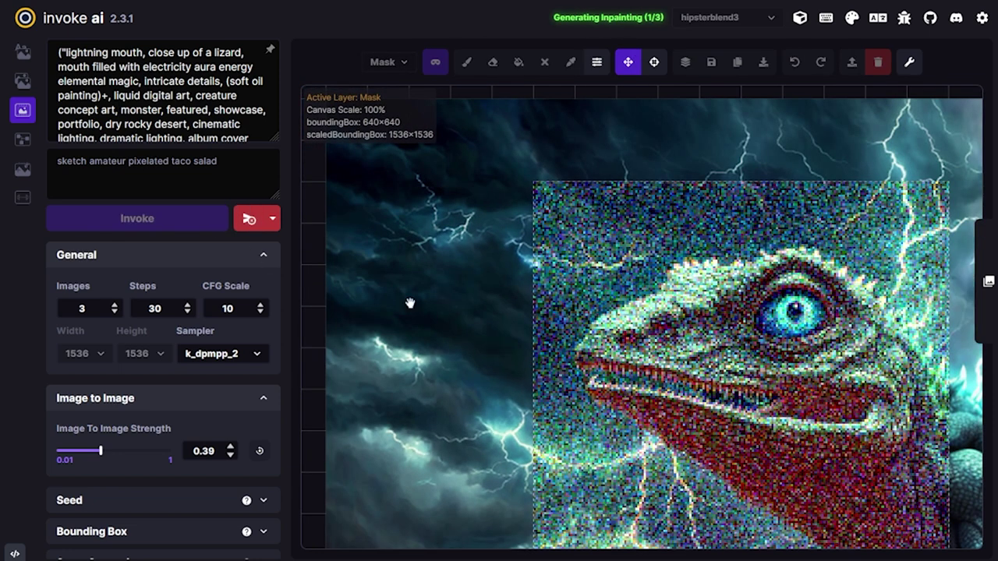
pyautogui.hotkey('shift', 'x')
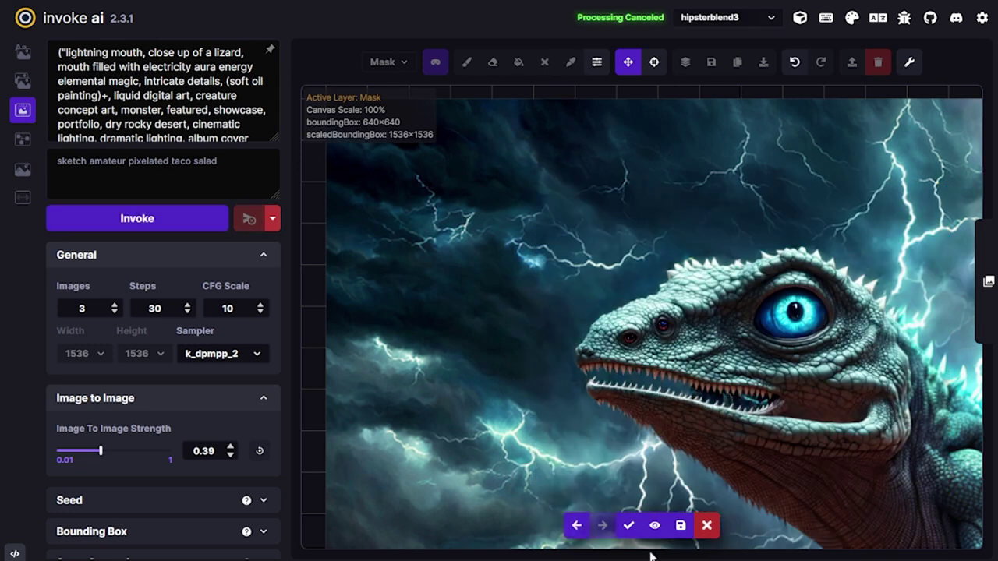
pyautogui.click(635, 530)
# Examine the regenerated mouth up close and compare it with the whole lizard on the canvas.
pyautogui.scroll(-1, 773, 463)
pyautogui.moveTo(773, 463); pyautogui.dragTo(570, 449)
pyautogui.scroll(10, 570, 450)
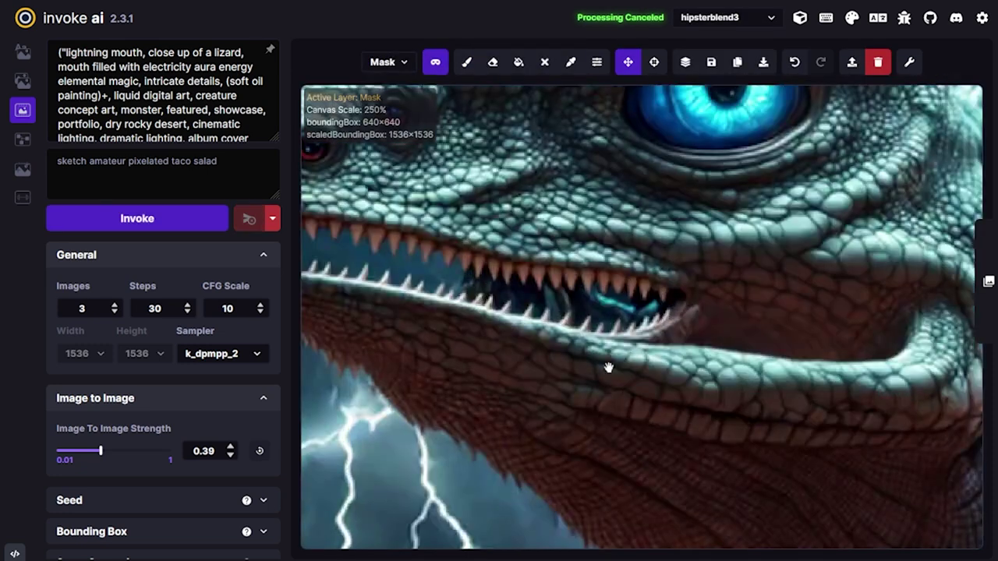
pyautogui.scroll(-7, 709, 424)
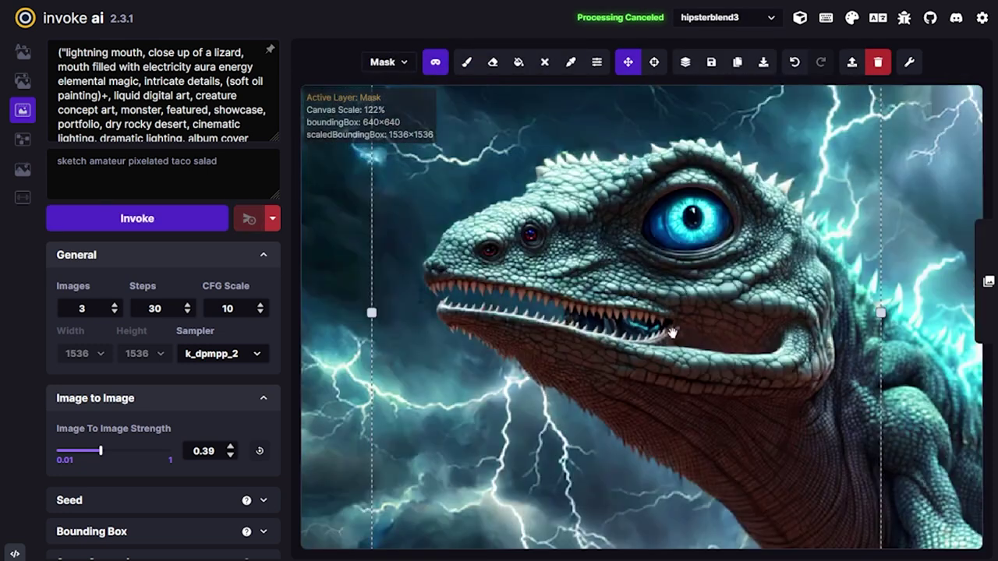
pyautogui.scroll(-9, 669, 355)
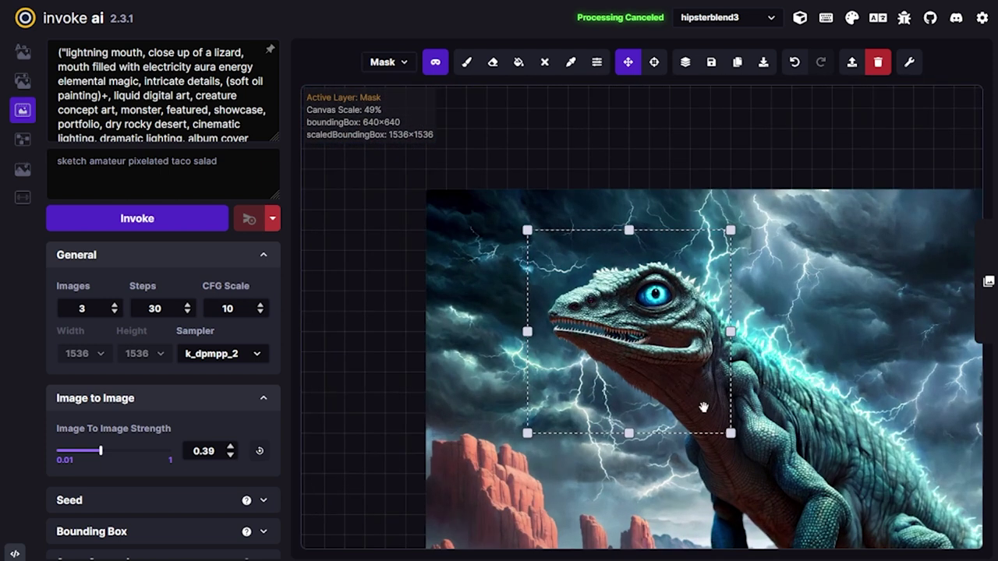
pyautogui.scroll(2, 662, 423)
pyautogui.scroll(-3, 668, 415)
pyautogui.moveTo(675, 352); pyautogui.dragTo(722, 432)
pyautogui.scroll(2, 686, 444)
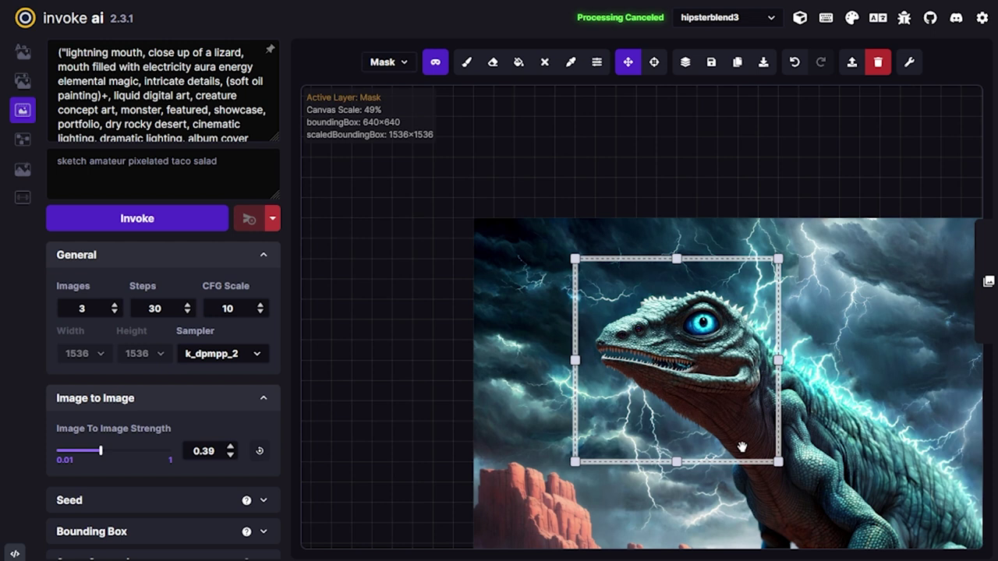
pyautogui.scroll(2, 712, 366)
pyautogui.scroll(-2, 662, 379)
pyautogui.moveTo(662, 379); pyautogui.dragTo(629, 360)
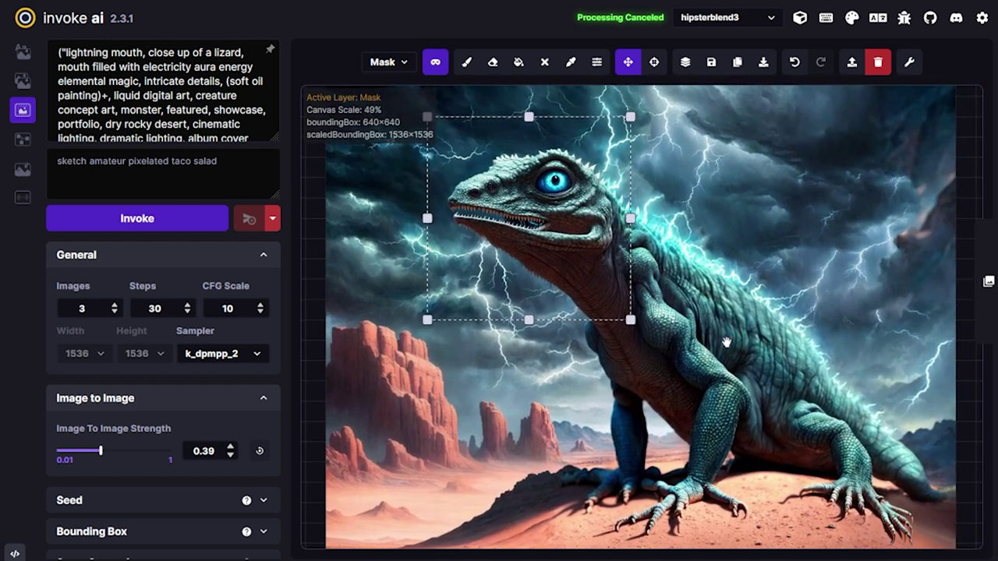
pyautogui.scroll(5, 890, 446)
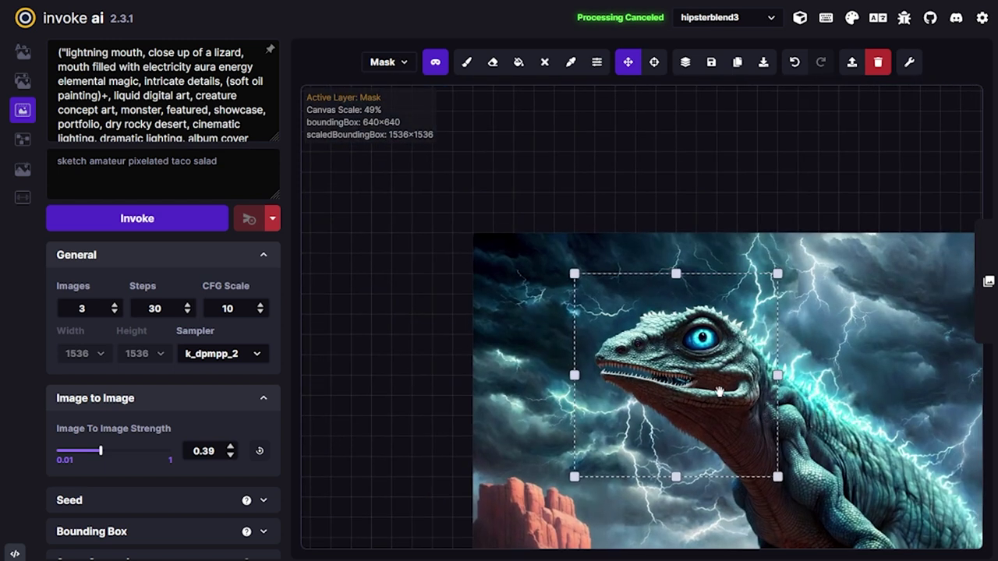
# Shrink the bounding box to 192×192 around the lizard's snout.
pyautogui.moveTo(809, 530); pyautogui.dragTo(593, 343)
pyautogui.scroll(2, 586, 286)
pyautogui.scroll(3, 593, 344)
pyautogui.scroll(8, 632, 376)
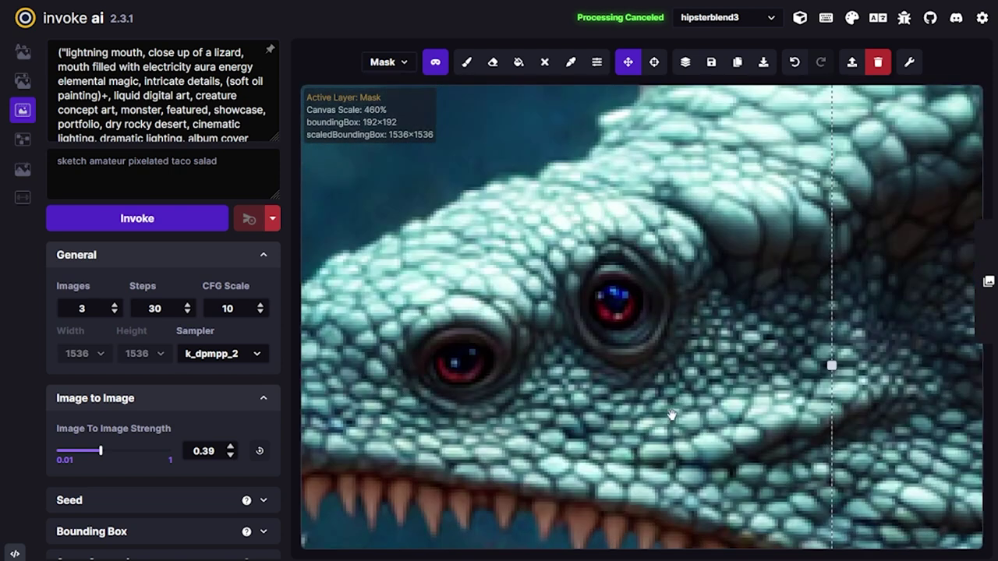
# Sample black from the front nostril and fill both red nostrils with it on the base layer using a reduced brush size.
pyautogui.click(467, 63)
pyautogui.press('q')
pyautogui.press('c')
pyautogui.click(475, 365)
pyautogui.press('c')
pyautogui.click(469, 358)
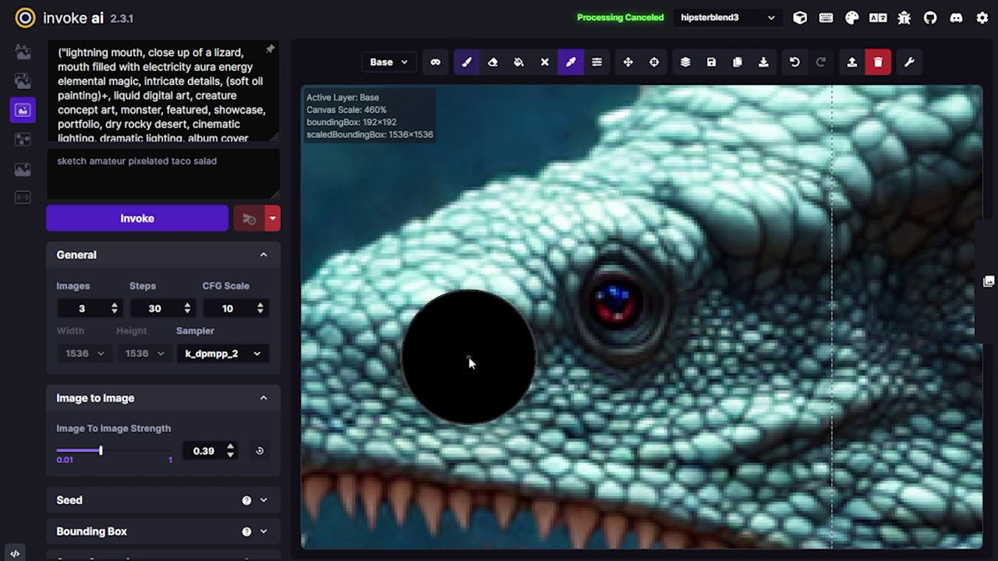
pyautogui.press('[')
pyautogui.press('[')
pyautogui.press('[')
pyautogui.press('[')
pyautogui.press('[')
pyautogui.press('[')
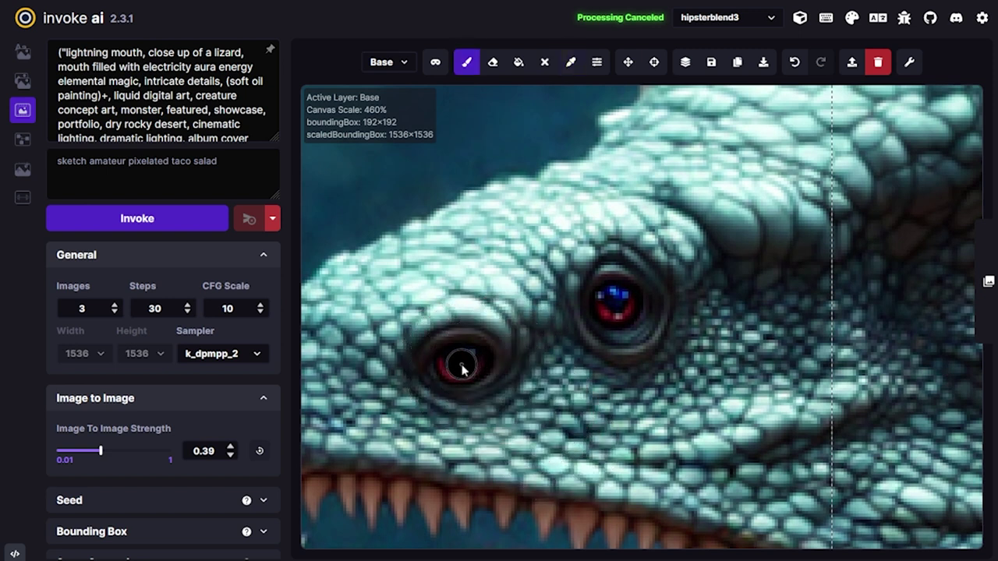
pyautogui.click(460, 366)
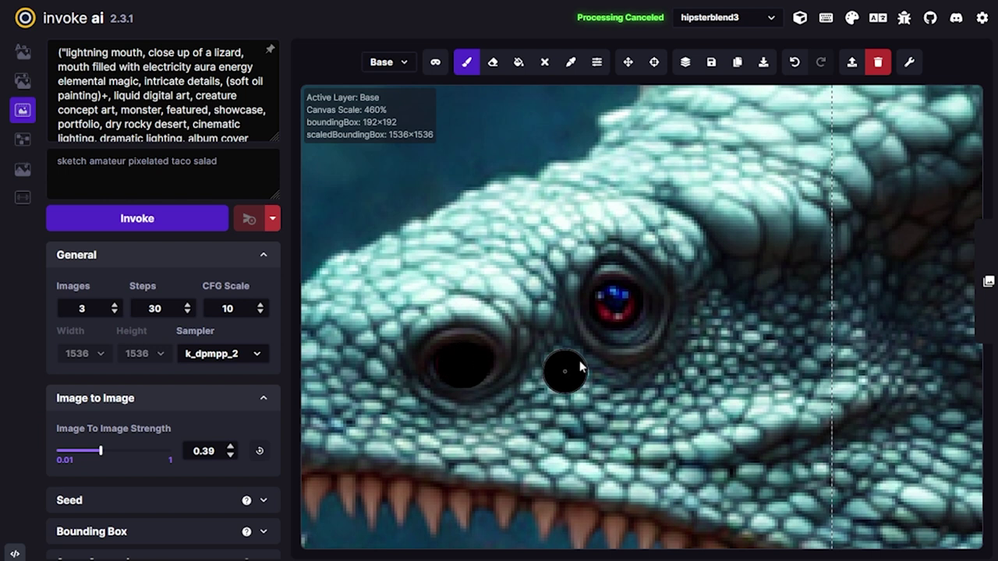
pyautogui.click(613, 304)
pyautogui.scroll(-5, 633, 346)
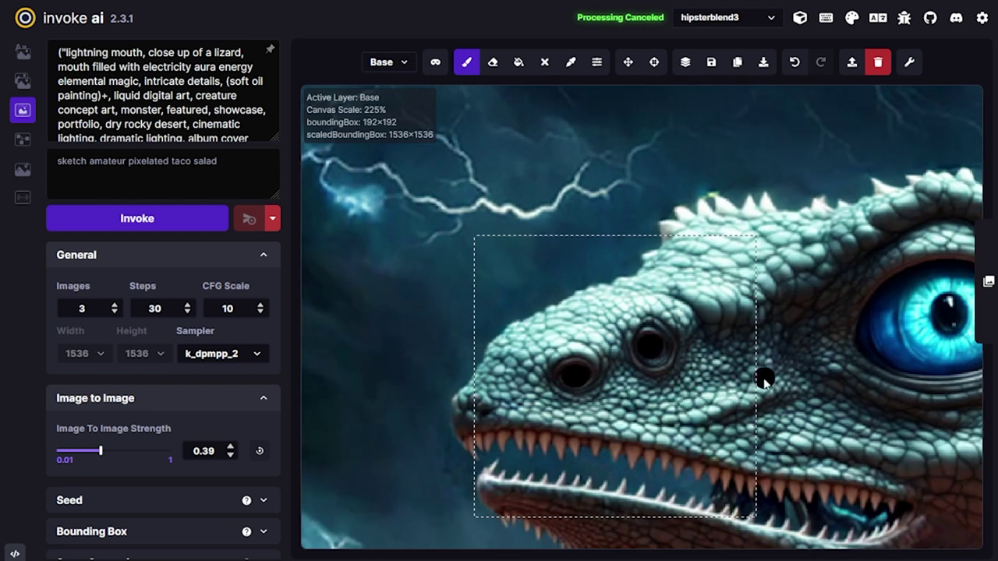
# Sample a pale teal colour and paint small jagged lightning lines across both black nostrils.
pyautogui.press('c')
pyautogui.scroll(-2, 673, 413)
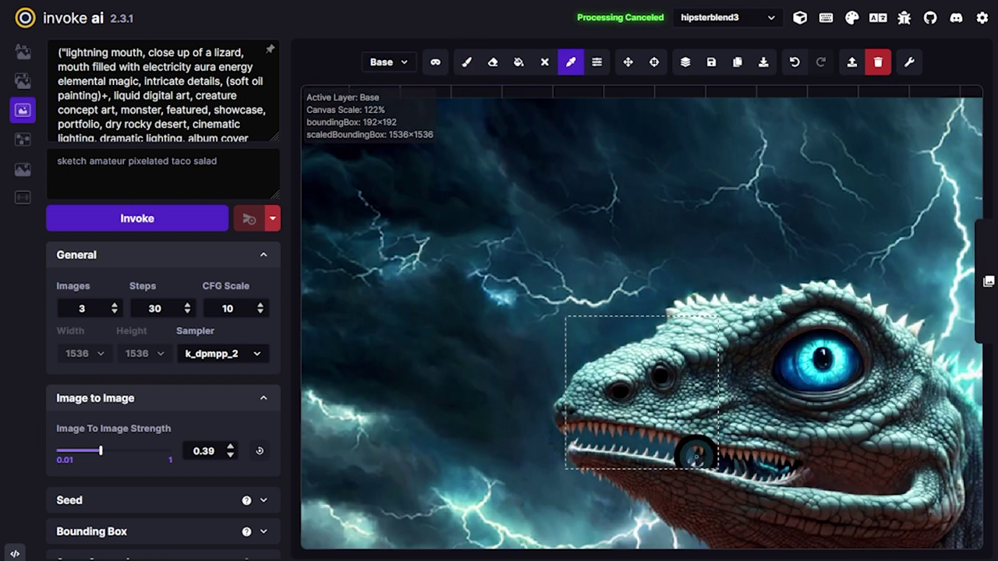
pyautogui.scroll(3, 687, 444)
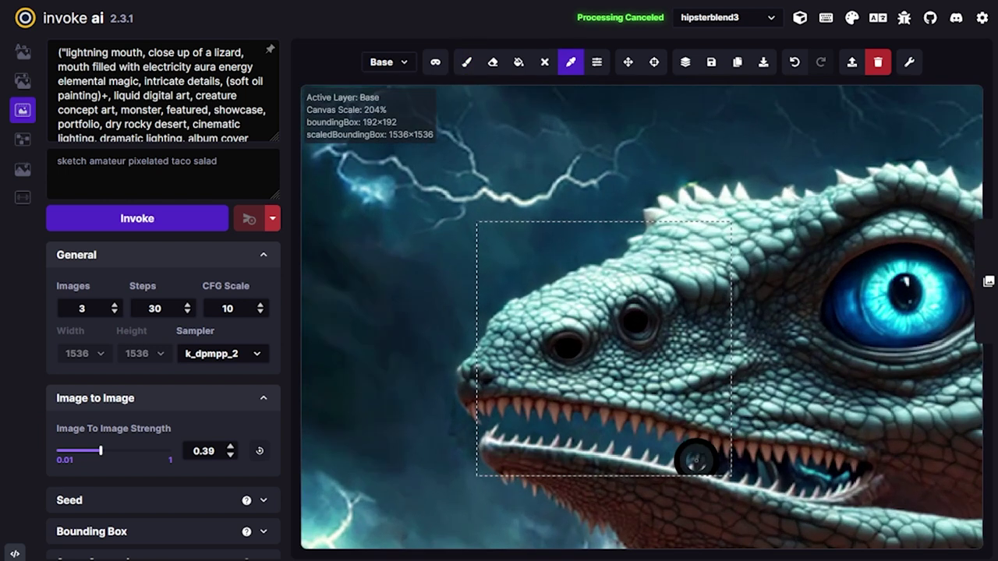
pyautogui.click(663, 384)
pyautogui.scroll(5, 652, 340)
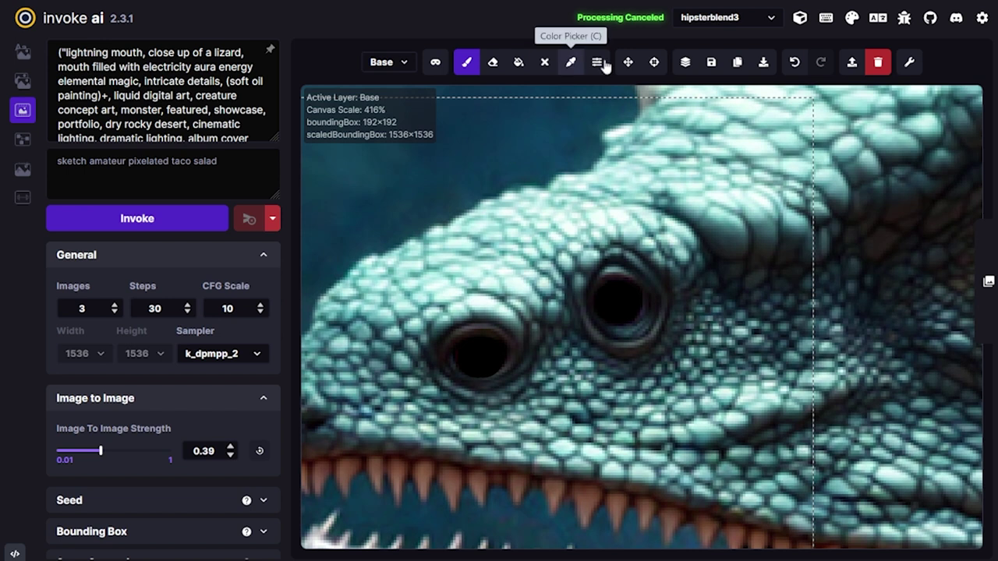
pyautogui.moveTo(672, 298); pyautogui.dragTo(629, 324)
pyautogui.hotkey('shift', 'r')
# Mask both nostrils with an enlarged brush and shrink the bounding box to 128×128 around them.
pyautogui.press('q')
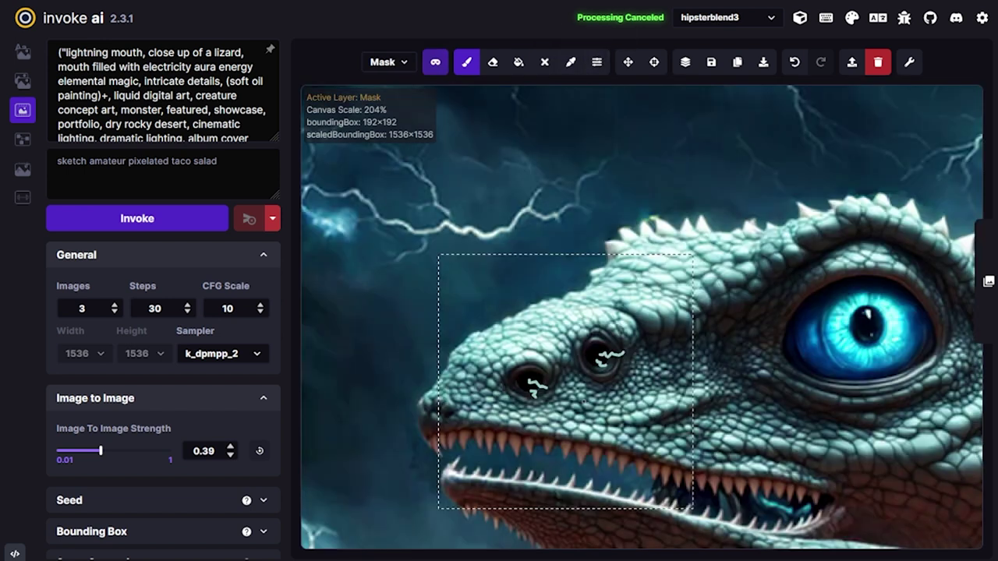
pyautogui.press(']')
pyautogui.press(']')
pyautogui.press(']')
pyautogui.press(']')
pyautogui.press(']')
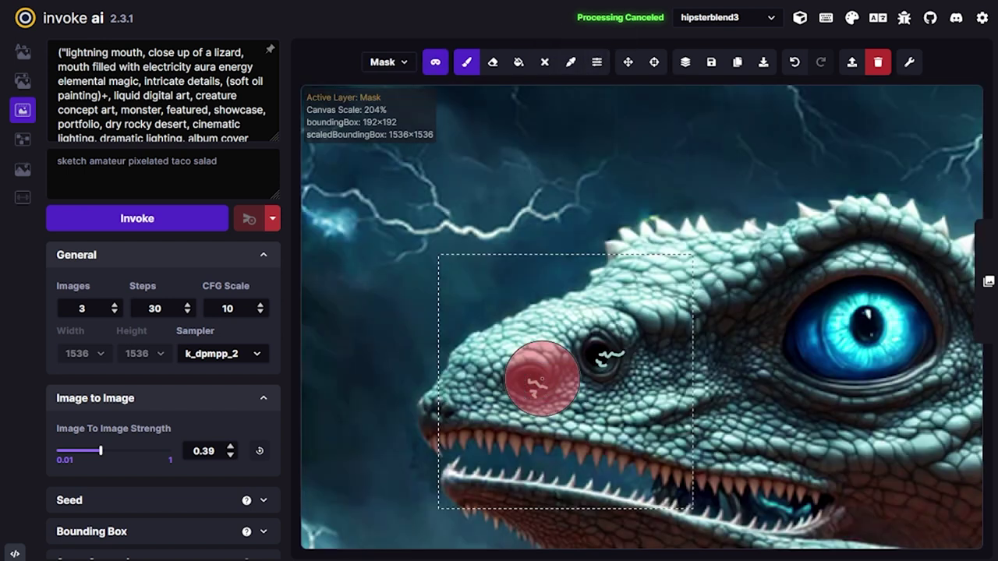
pyautogui.click(531, 382)
pyautogui.click(602, 357)
pyautogui.press('v')
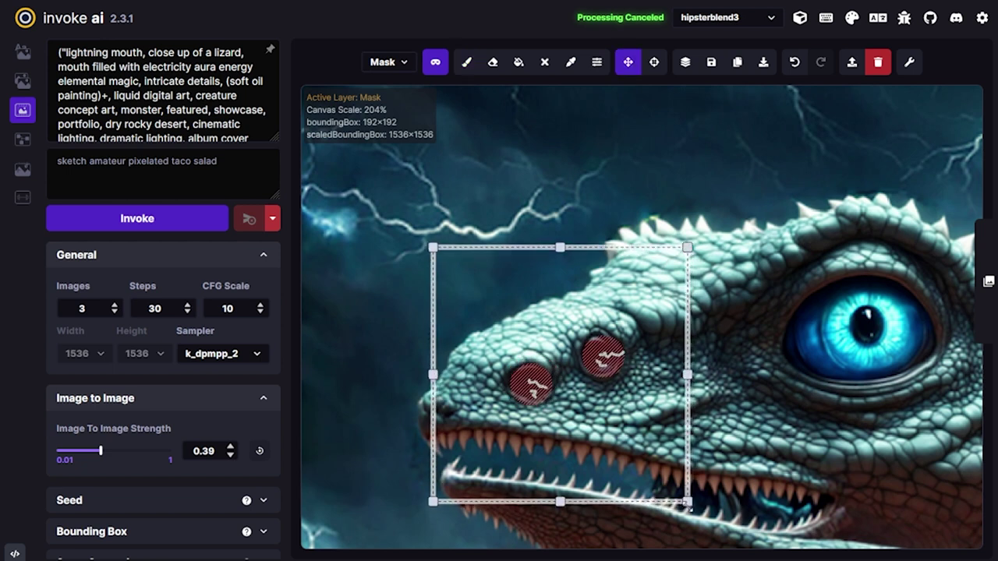
pyautogui.moveTo(694, 505); pyautogui.dragTo(645, 428)
# Edit the prompt's opening to read "lightning nostrils, lizard, electricity aura energy elemental magic", removing the close-up and mouth wording.
pyautogui.click(135, 53)
pyautogui.write('nostrils')
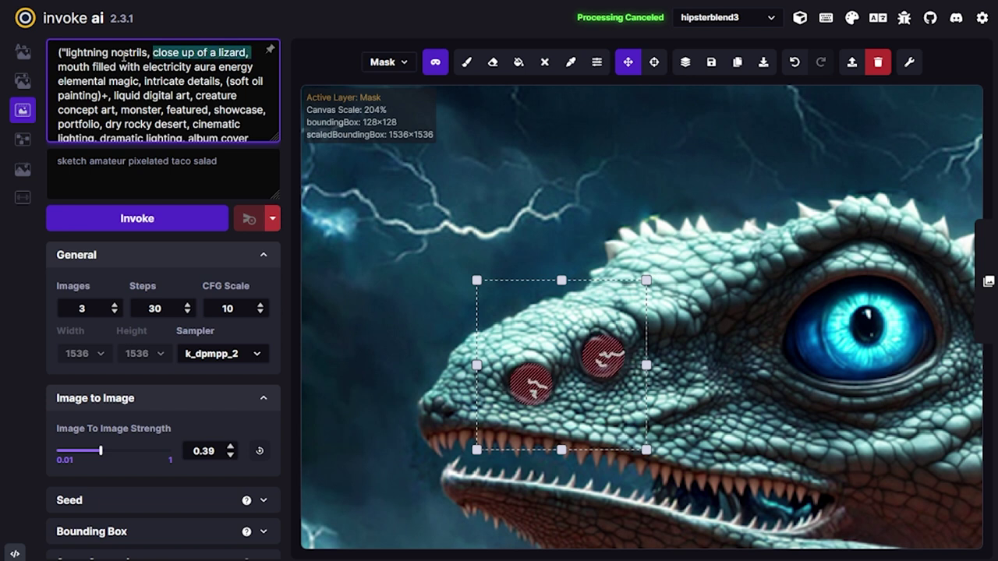
pyautogui.hotkey('ctrl', 'x')
pyautogui.hotkey('ctrl', 'Right')
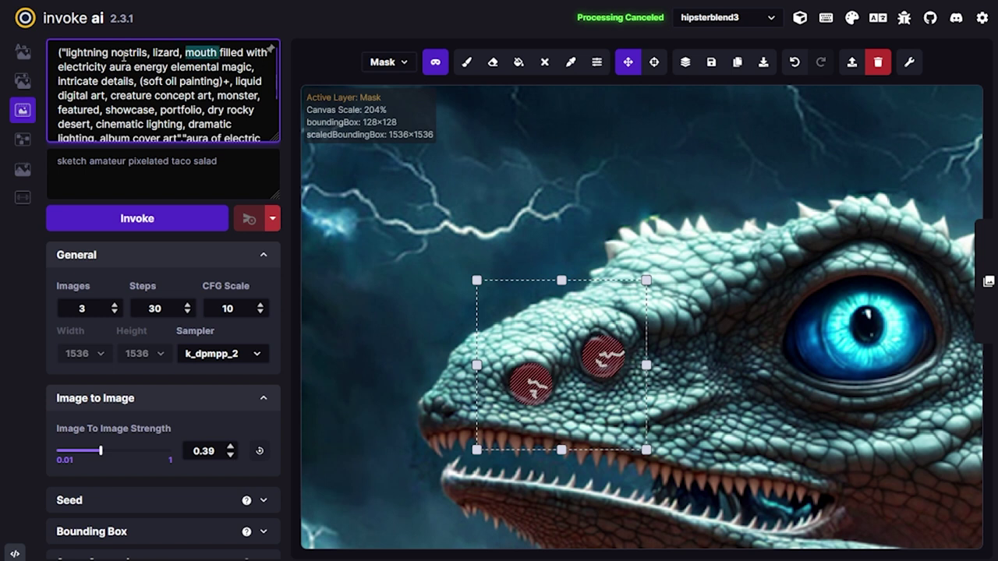
pyautogui.hotkey('ctrl', 'shift', 'Right')
pyautogui.hotkey('ctrl', 'shift', 'Right')
pyautogui.hotkey('ctrl', 'shift', 'Right')
pyautogui.hotkey('ctrl', 'shift', 'Left')
pyautogui.hotkey('ctrl', 'shift', 'Left')
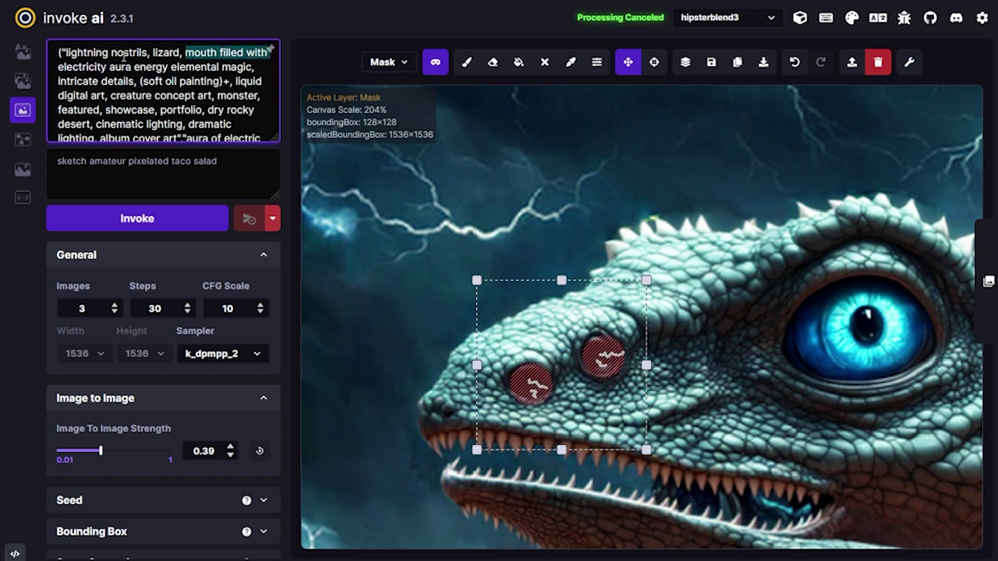
pyautogui.hotkey('ctrl', 'x')
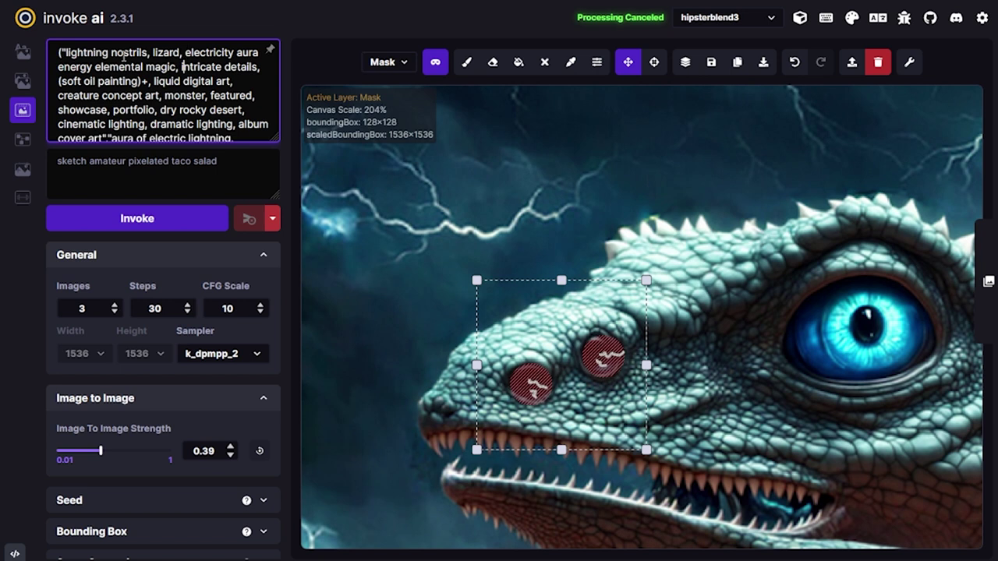
# Open the prompt with "close up of", then regenerate the masked nostrils at image-to-image strength 0.46 and accept the last variation.
pyautogui.write('"close up of')
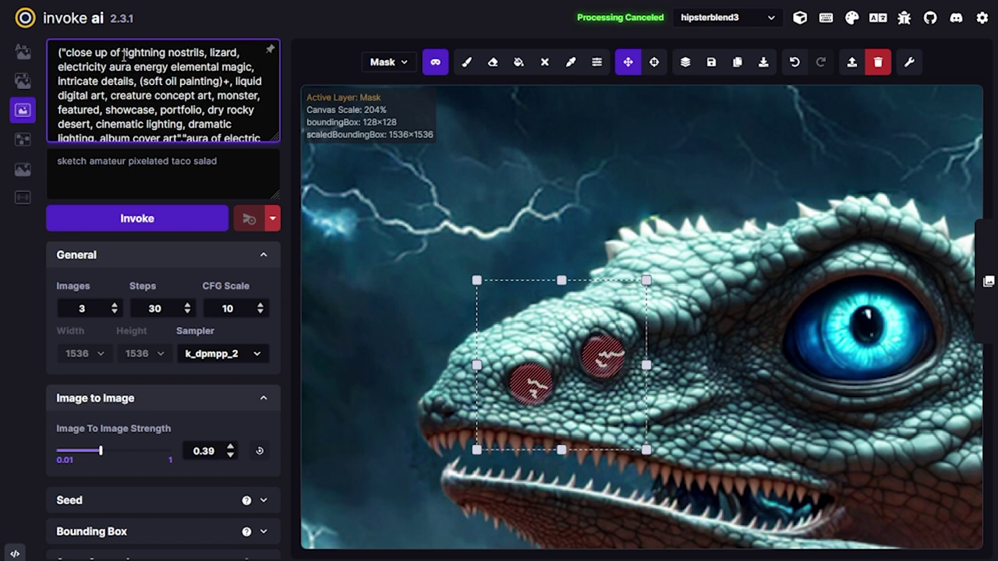
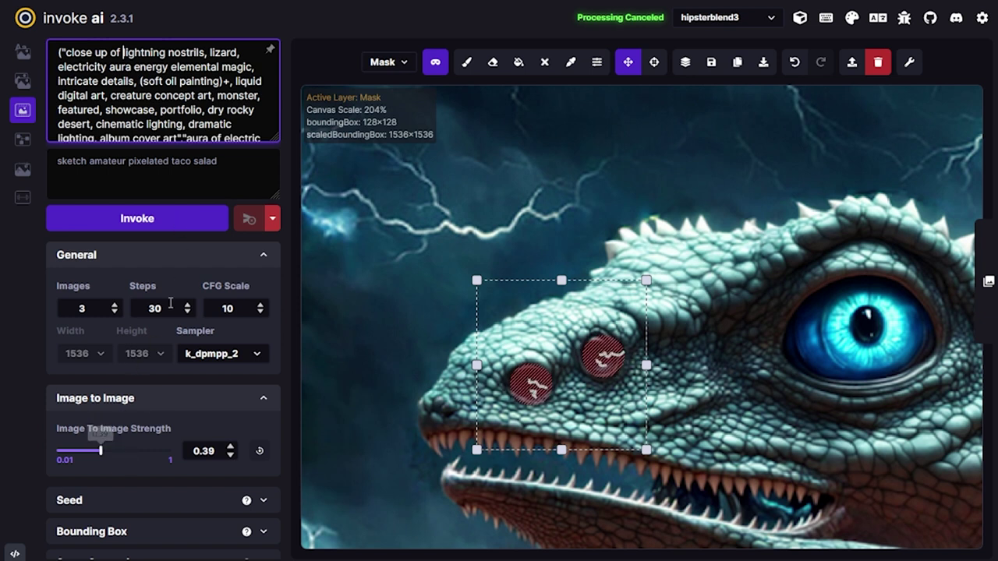
pyautogui.moveTo(100, 451); pyautogui.dragTo(108, 451)
pyautogui.hotkey('ctrl', 'Return')
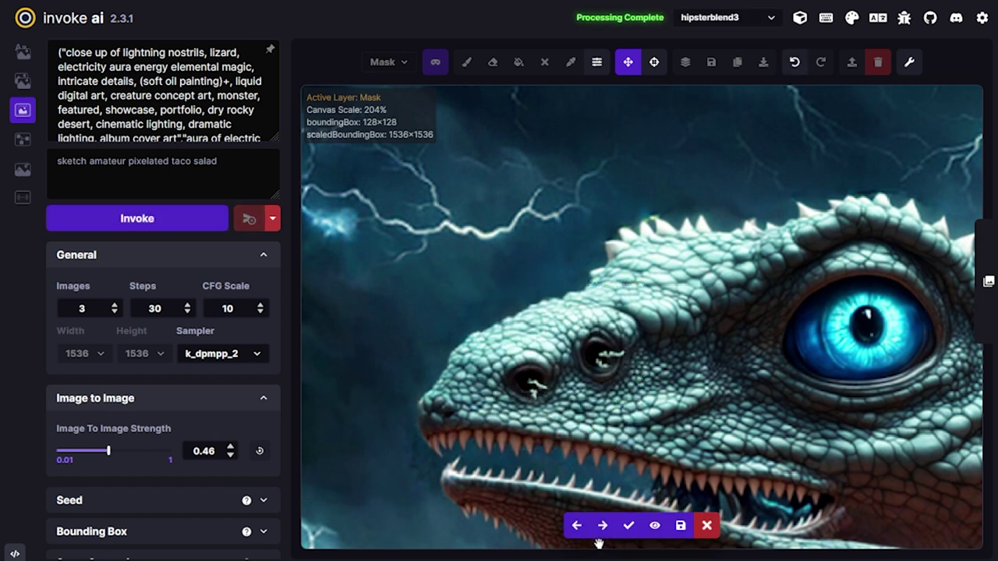
pyautogui.click(600, 536)
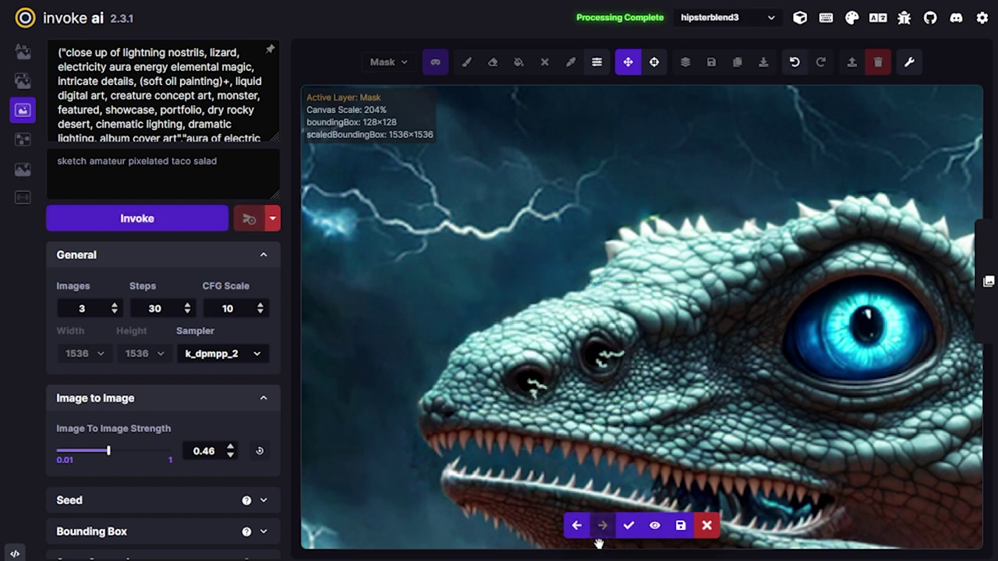
pyautogui.press('Return')
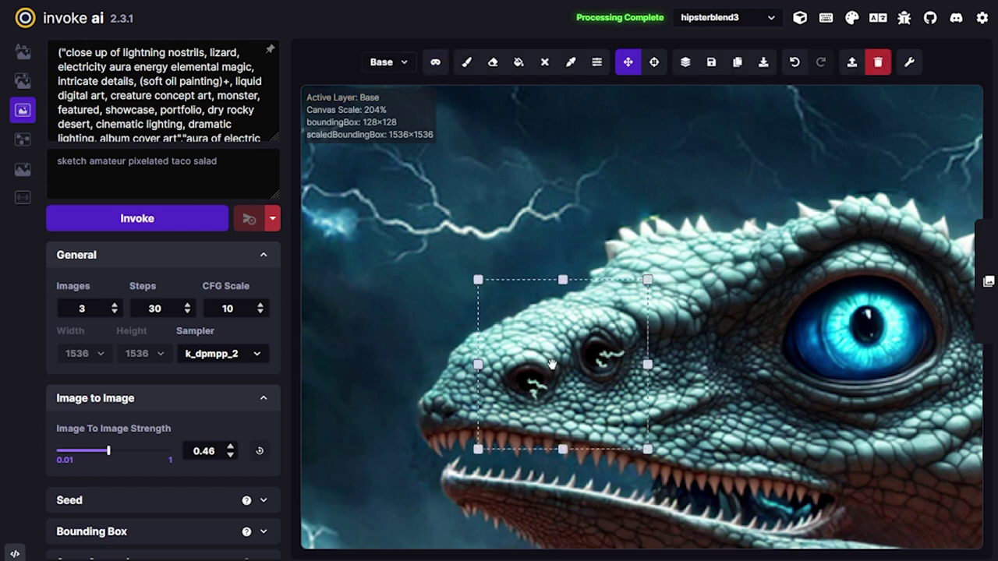
# Sample a pale cyan colour and paint thin jagged lightning strokes across both nostrils on the base layer with a much smaller brush.
pyautogui.press('b')
pyautogui.press('c')
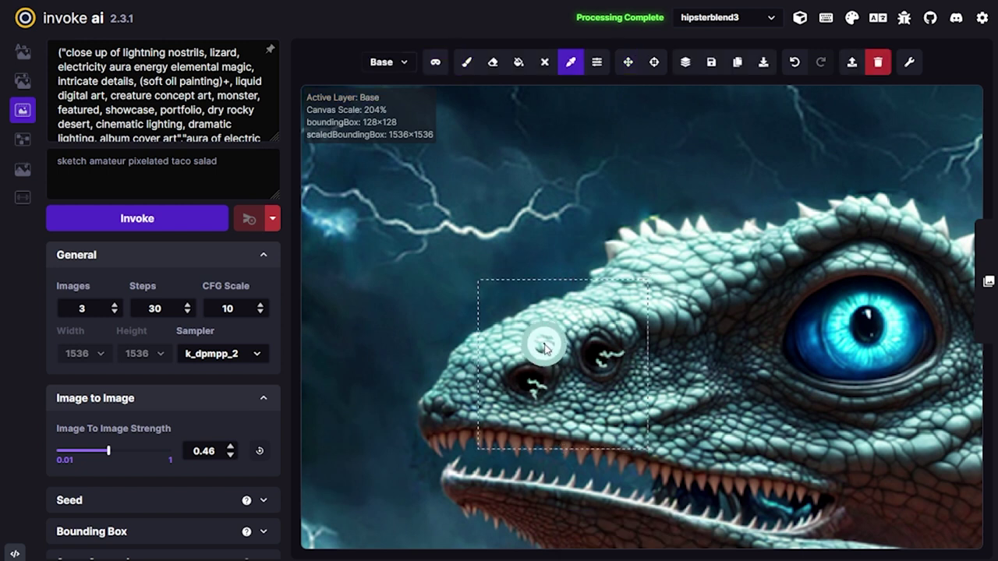
pyautogui.press('b')
pyautogui.scroll(6, 545, 349)
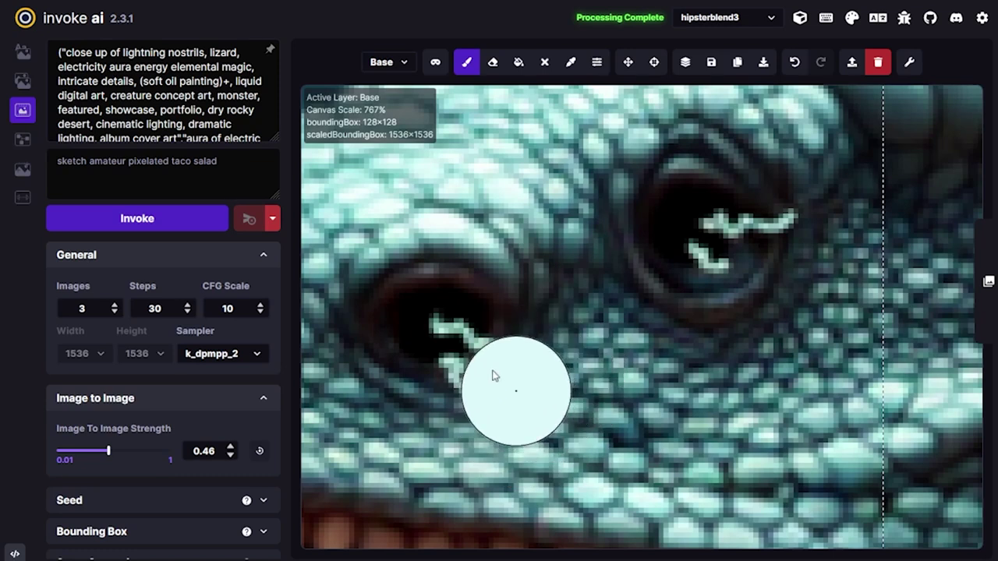
pyautogui.press('[')
pyautogui.press('[')
pyautogui.press('[')
pyautogui.moveTo(596, 62)
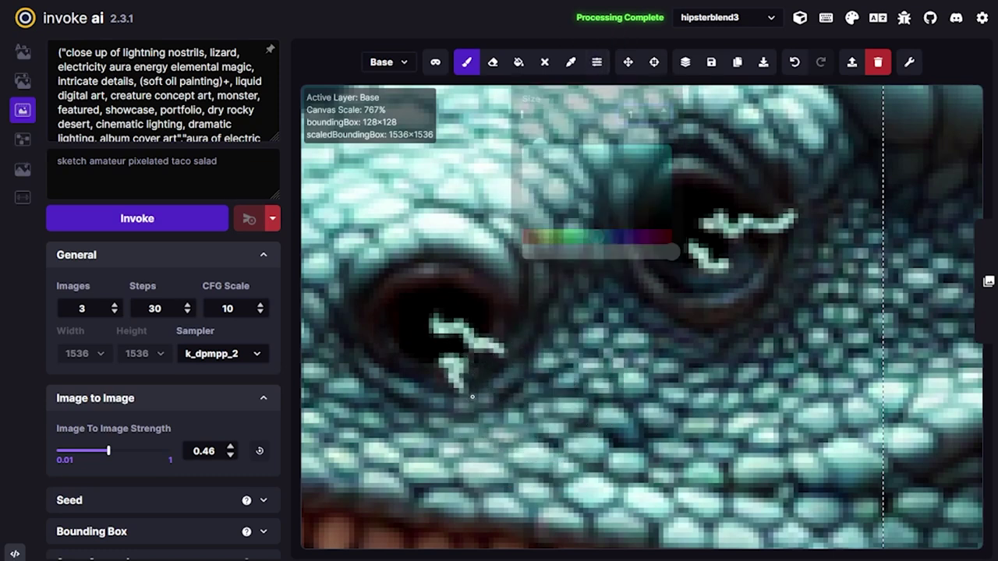
pyautogui.moveTo(432, 332); pyautogui.dragTo(564, 368)
pyautogui.moveTo(445, 360); pyautogui.dragTo(498, 437)
pyautogui.moveTo(690, 248); pyautogui.dragTo(741, 305)
pyautogui.moveTo(752, 187); pyautogui.dragTo(811, 186)
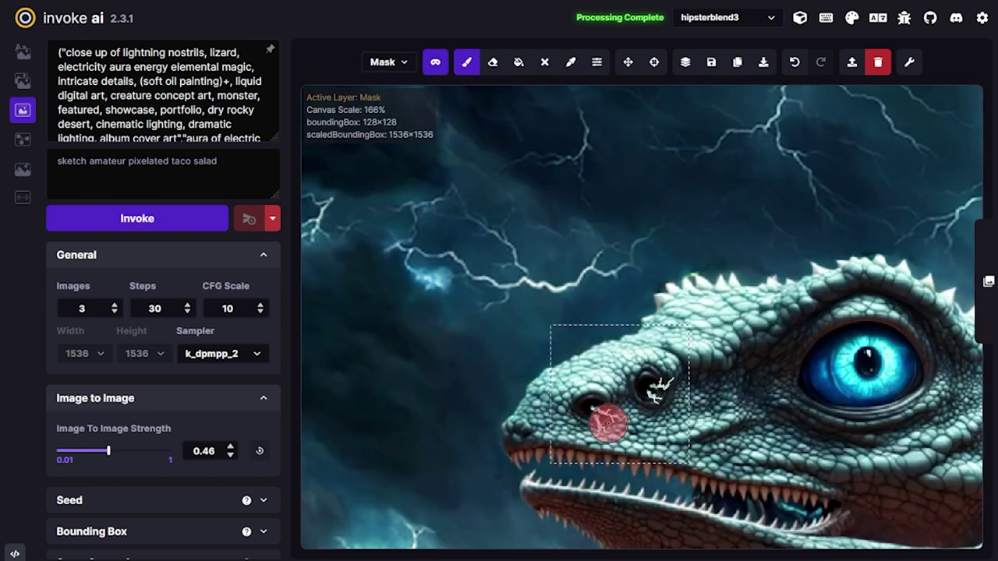
# Mask both nostrils and regenerate them at image-to-image strength 0.6, cancelling the remaining images and accepting the result.
pyautogui.click(596, 410)
pyautogui.click(655, 386)
pyautogui.moveTo(108, 451); pyautogui.dragTo(126, 458)
pyautogui.click(144, 220)
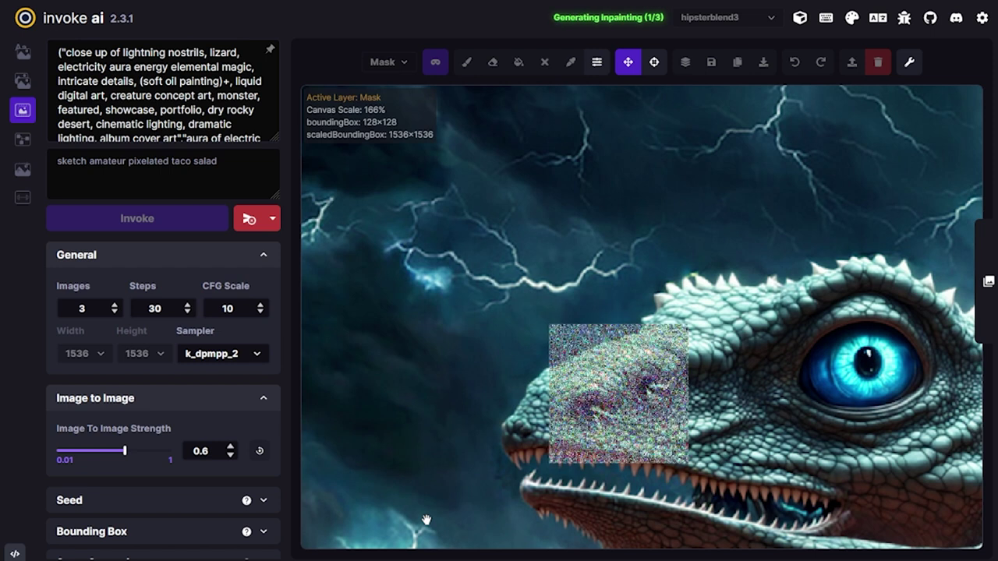
pyautogui.hotkey('shift', 'x')
pyautogui.moveTo(548, 512)
pyautogui.mouseDown()
pyautogui.moveTo(513, 500)
pyautogui.moveTo(460, 442)
pyautogui.mouseUp()
pyautogui.click(628, 525)
pyautogui.press('b')
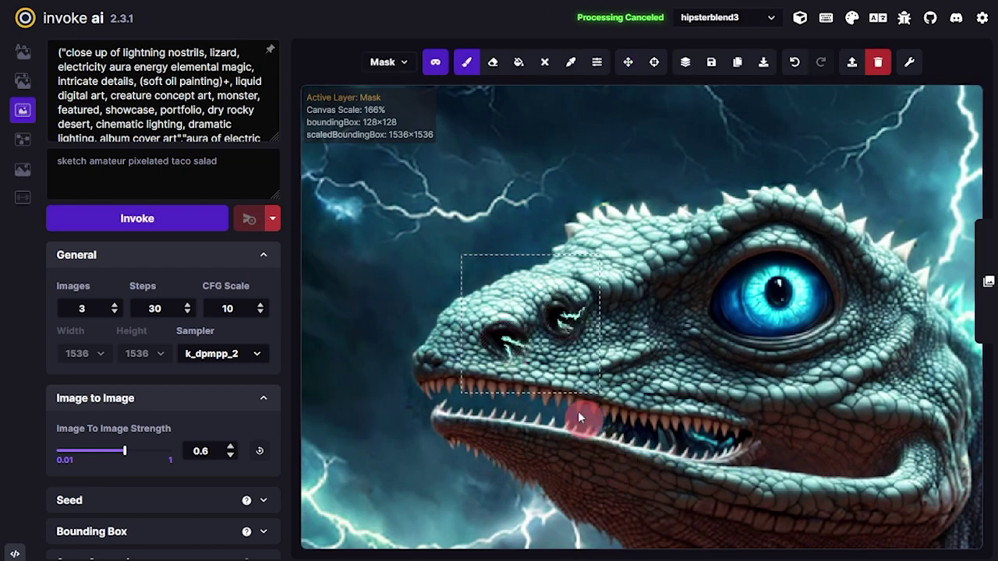
# Sample the dark colour inside the front nostril and paint over its lower lightning bolt on the base layer with a smaller brush.
pyautogui.scroll(-5, 547, 421)
pyautogui.scroll(8, 548, 468)
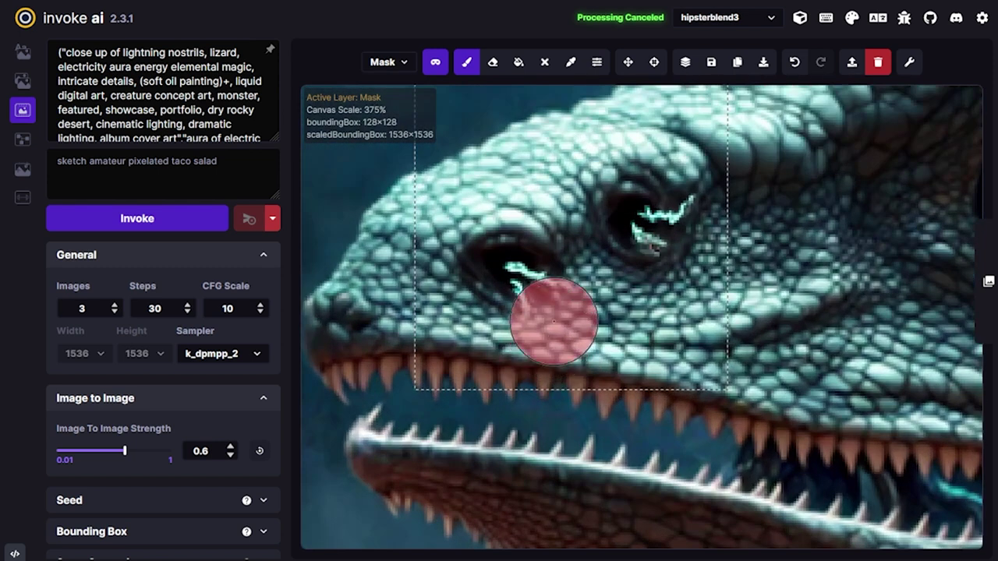
pyautogui.press('q')
pyautogui.scroll(5, 558, 290)
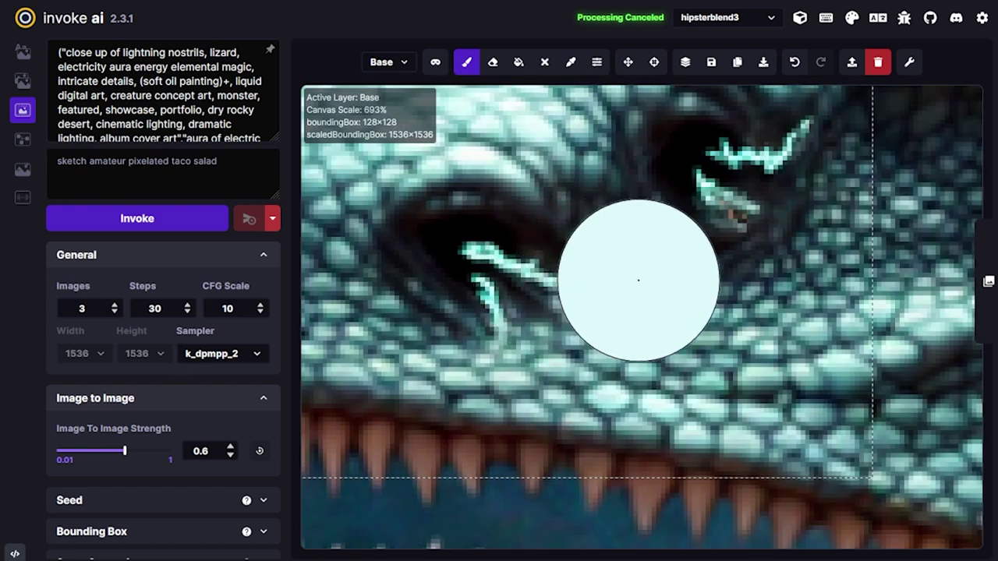
pyautogui.keyDown('alt'); pyautogui.click(464, 288); pyautogui.keyUp('alt')
pyautogui.press('[')
pyautogui.press('[')
pyautogui.press('[')
pyautogui.press('[')
pyautogui.press('[')
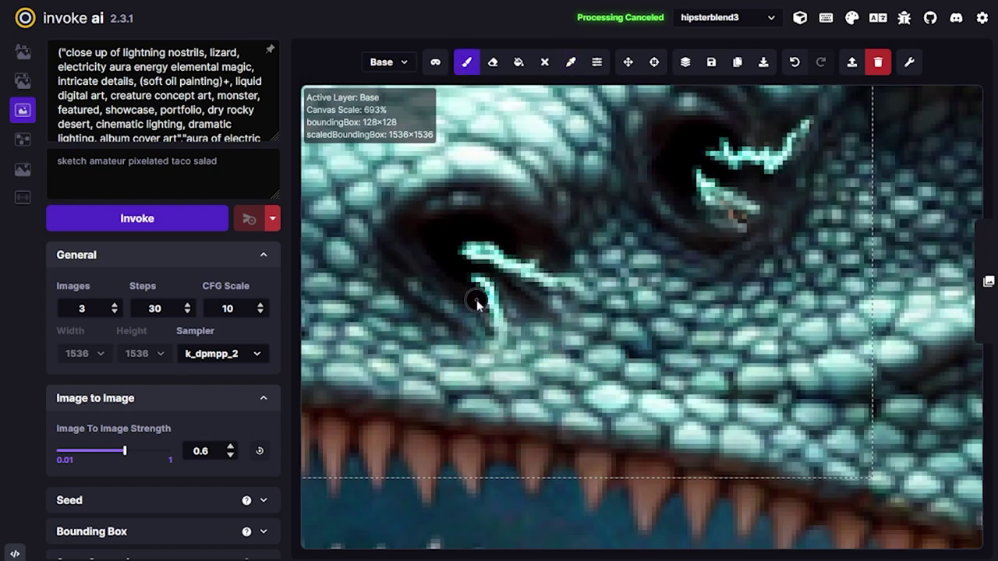
pyautogui.click(489, 288)
pyautogui.scroll(-2, 720, 212)
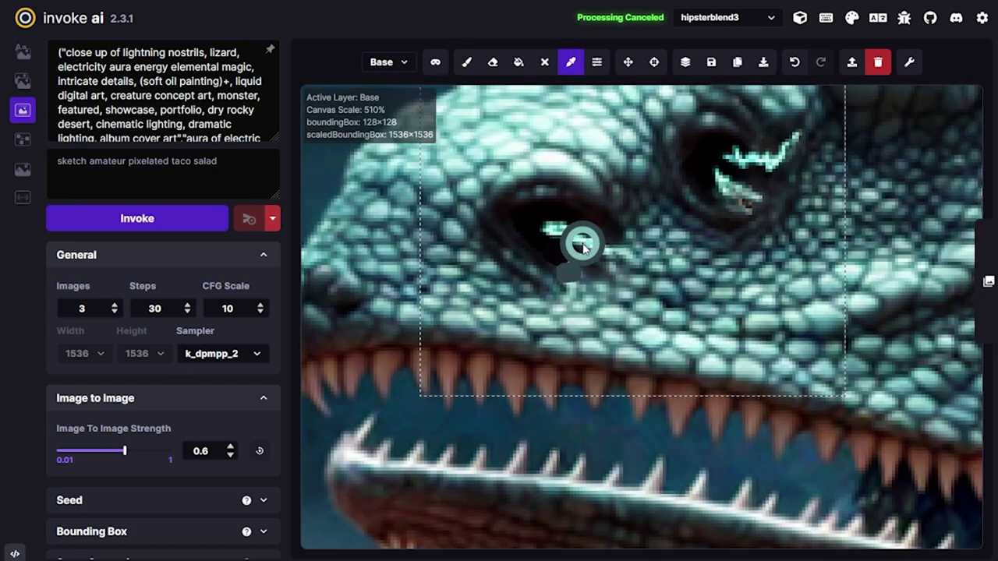
# Mask both nostrils again, regenerate them and accept the first variation.
pyautogui.press('r')
pyautogui.press('q')
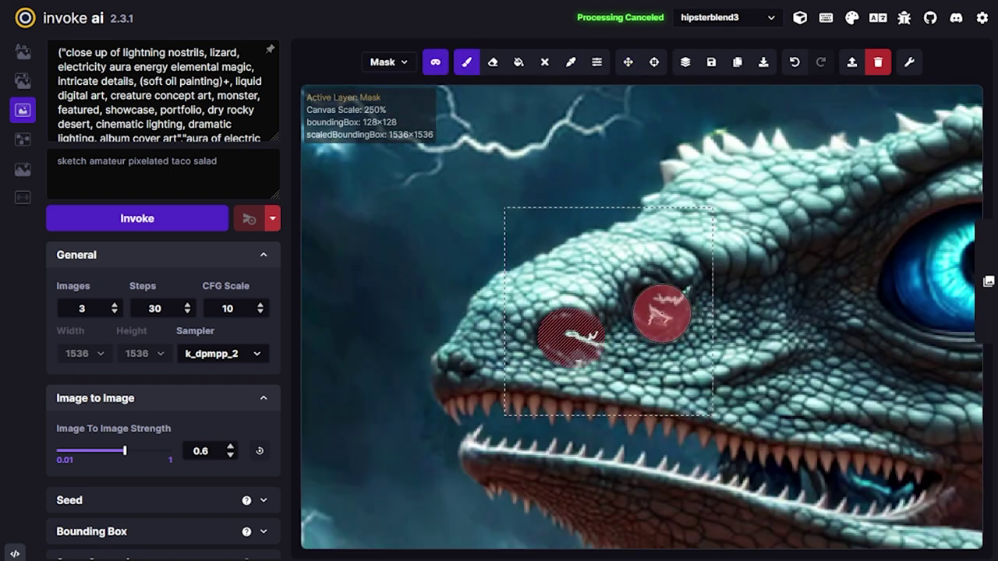
pyautogui.hotkey('ctrl', 'Return')
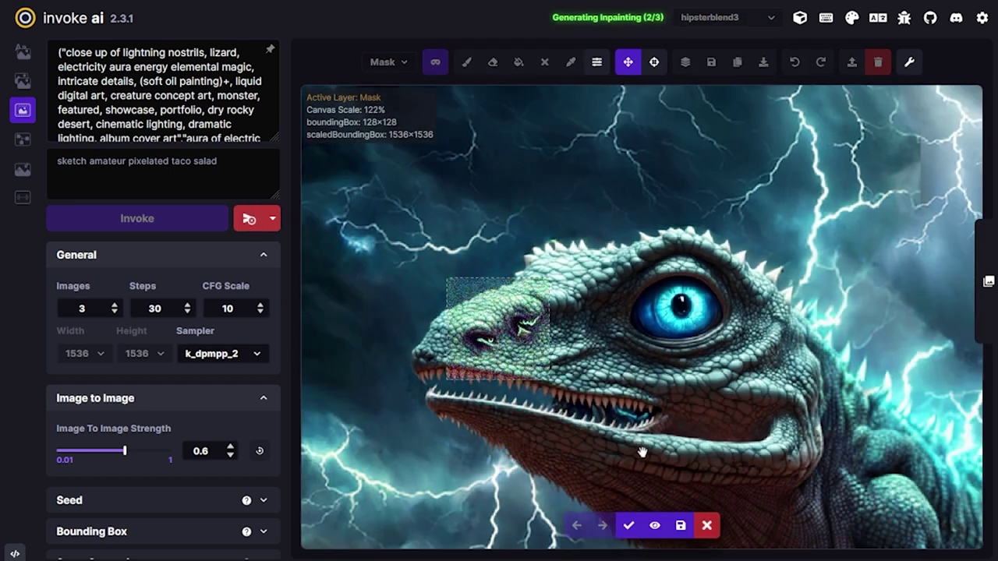
pyautogui.scroll(-1, 629, 383)
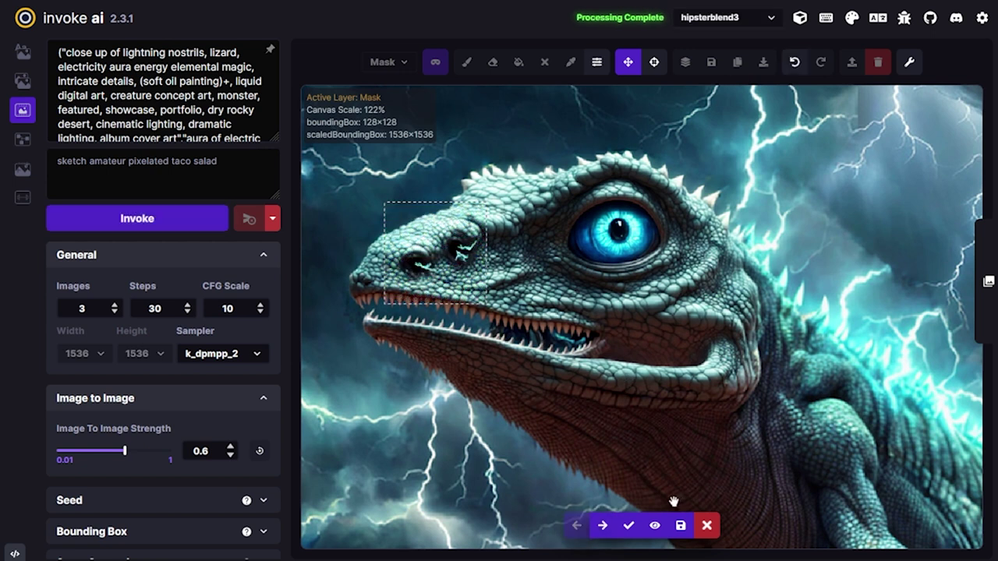
pyautogui.click(628, 525)
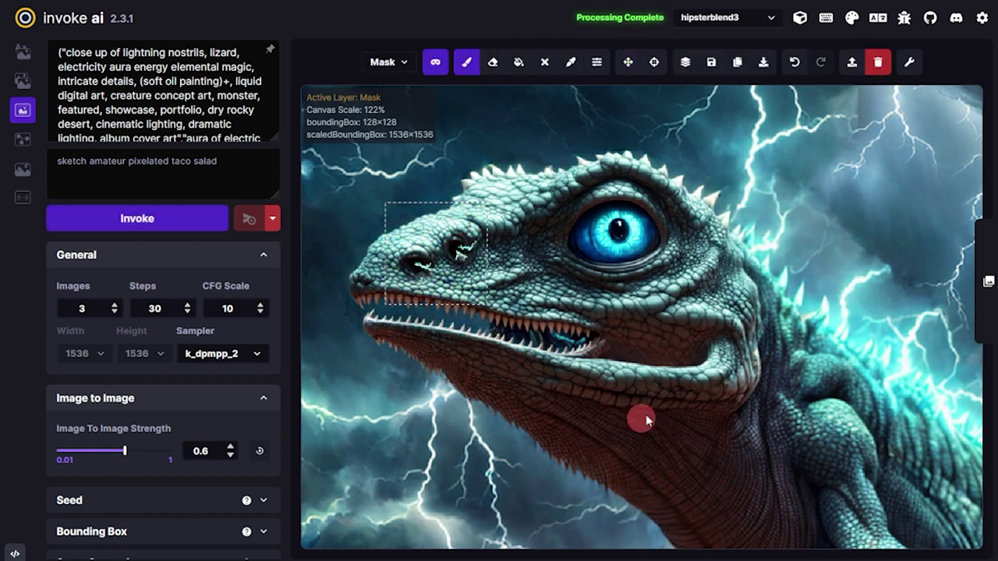
# Move the bounding box from the nostrils onto the lizard's eye and enlarge it to 192×192.
pyautogui.scroll(-6, 651, 409)
pyautogui.moveTo(538, 322); pyautogui.dragTo(663, 380)
pyautogui.scroll(-3, 650, 471)
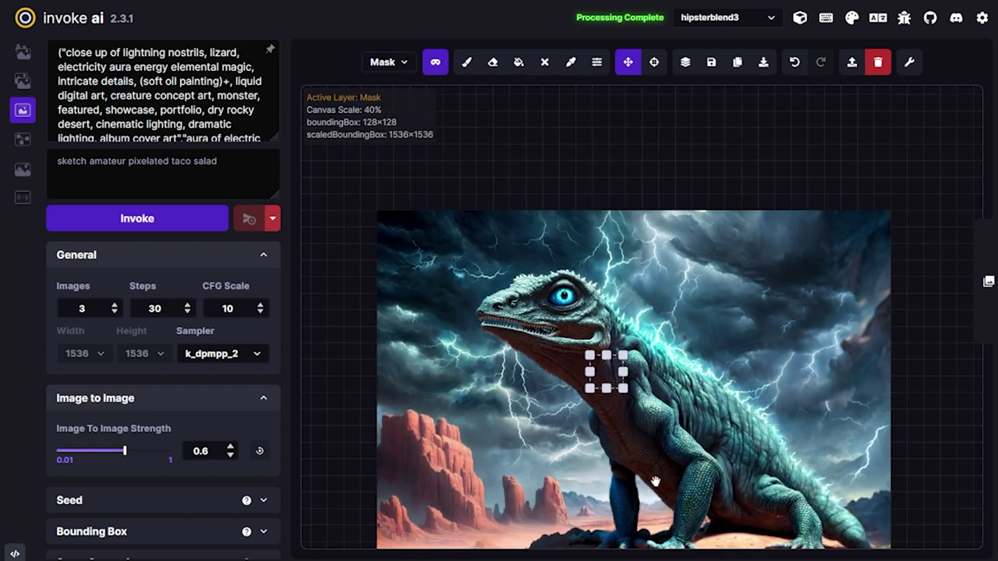
pyautogui.scroll(7, 633, 461)
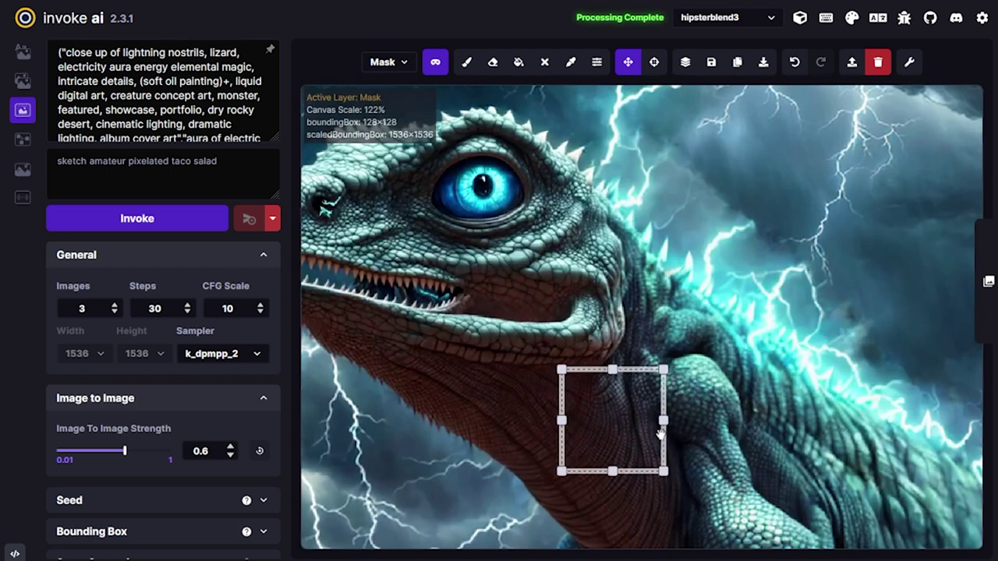
pyautogui.moveTo(660, 433); pyautogui.dragTo(574, 283)
pyautogui.moveTo(574, 241); pyautogui.dragTo(636, 315)
pyautogui.scroll(2, 733, 306)
# Paint a mask over the lizard's whole eyeball.
pyautogui.click(466, 62)
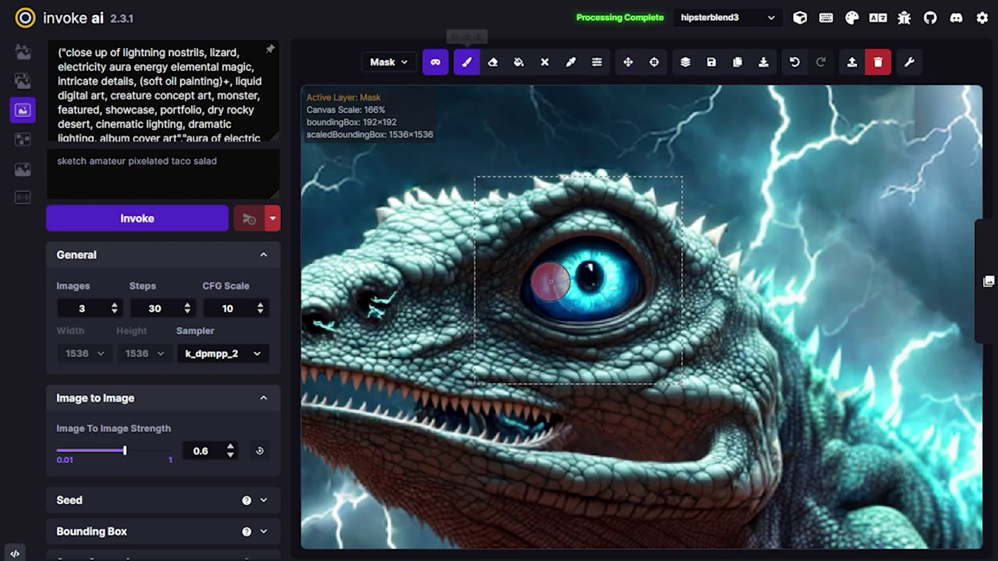
pyautogui.moveTo(562, 260)
pyautogui.mouseDown()
pyautogui.moveTo(598, 253)
pyautogui.moveTo(623, 272)
pyautogui.moveTo(594, 305)
pyautogui.moveTo(599, 295)
pyautogui.moveTo(537, 296)
pyautogui.mouseUp()
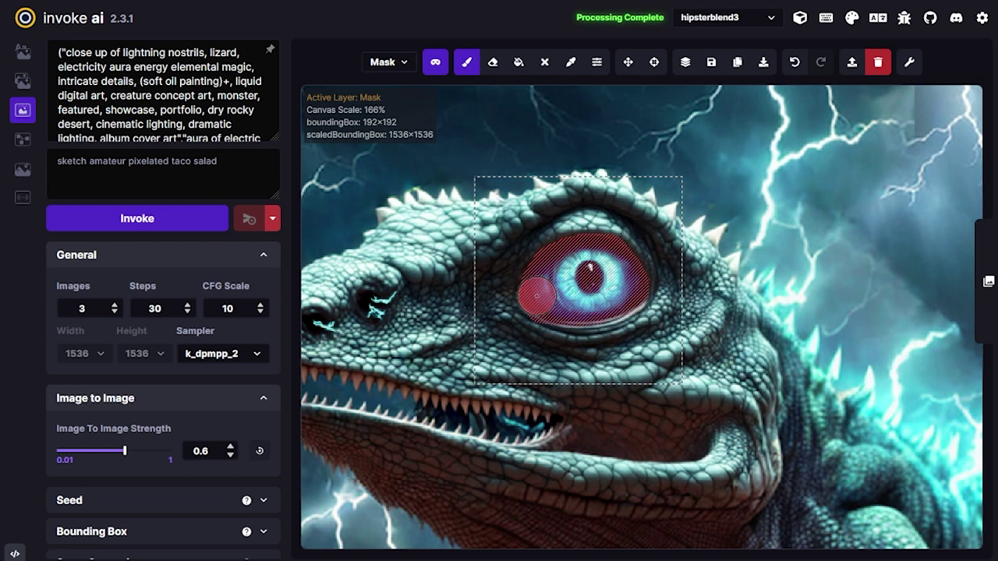
pyautogui.scroll(-2, 626, 304)
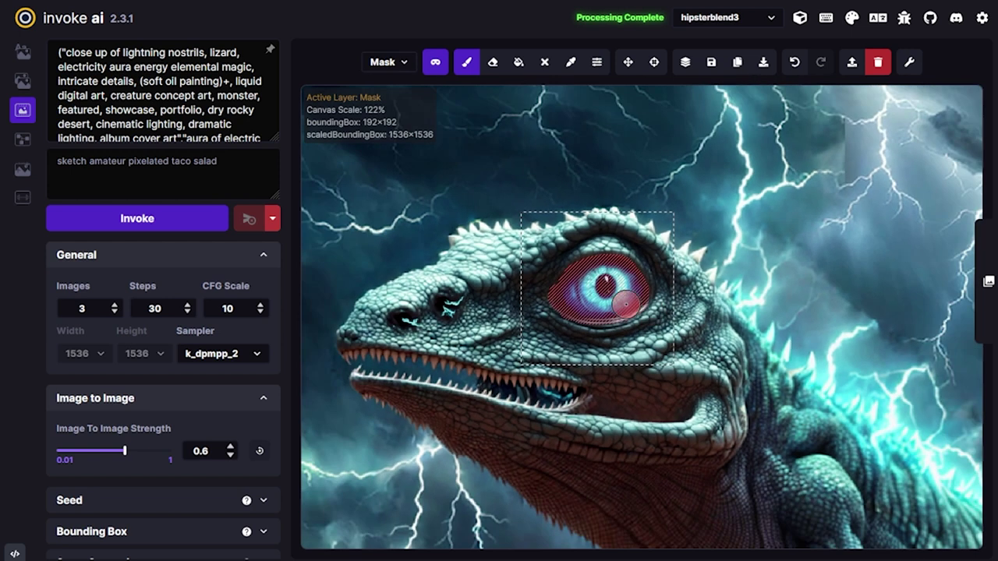
# Change the second blended prompt to open with "electric eye lightning" and set its blend weight to .5.
pyautogui.doubleClick(201, 103)
pyautogui.click(201, 103)
pyautogui.hotkey('ctrl', 'shift', 'Right')
pyautogui.hotkey('ctrl', 'shift', 'Right')
pyautogui.press('BackSpace')
pyautogui.write('eye')
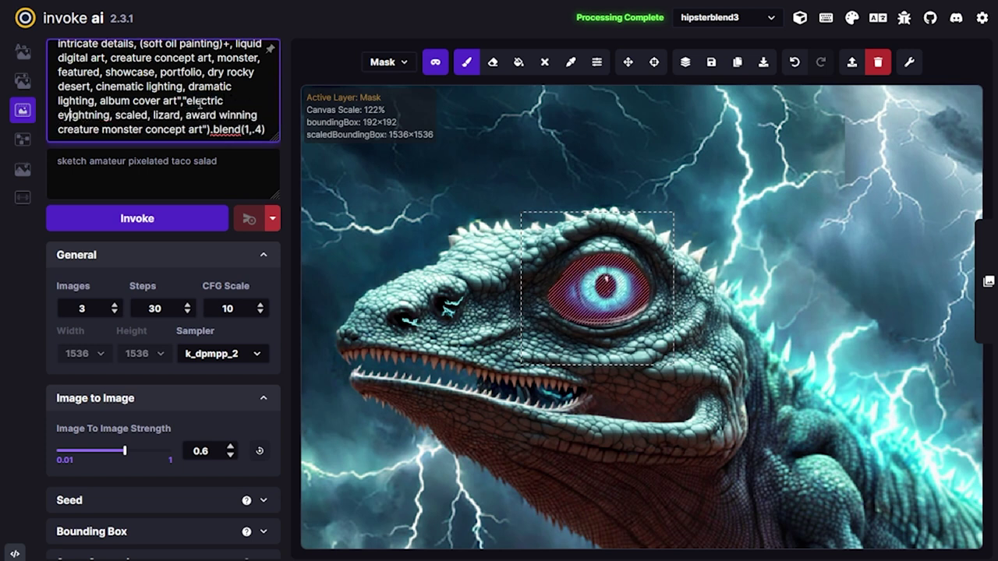
pyautogui.click(263, 129)
pyautogui.press('BackSpace')
pyautogui.write('5')
pyautogui.scroll(2, 202, 117)
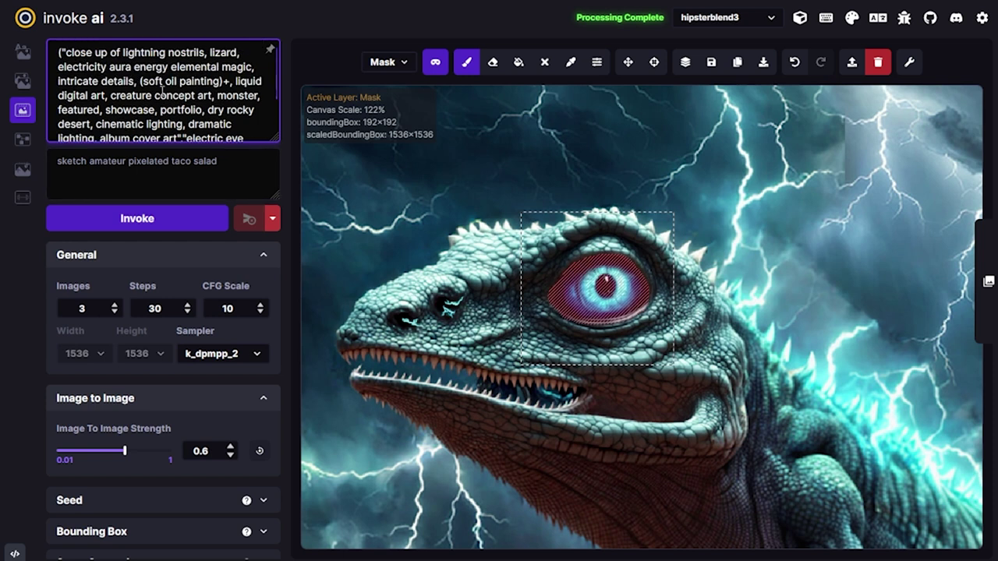
# Edit the first prompt's opening to read "close up of lizard eye", removing the lightning nostrils wording.
pyautogui.moveTo(65, 52); pyautogui.dragTo(177, 52)
pyautogui.doubleClick(129, 52)
pyautogui.press('BackSpace')
pyautogui.press('Delete')
pyautogui.press('Delete')
pyautogui.press('Right')
pyautogui.press('Right')
pyautogui.press('Right')
pyautogui.press('Right')
pyautogui.press('Right')
pyautogui.press('Right')
pyautogui.write('eye')
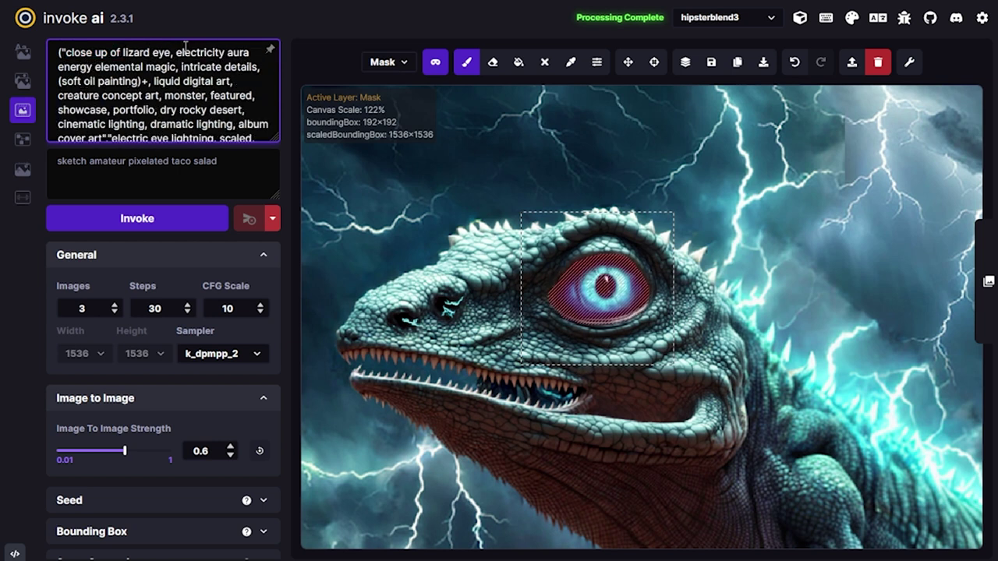
# Regenerate the masked eye, accept a generated variation and clear the eye's mask.
pyautogui.click(192, 225)
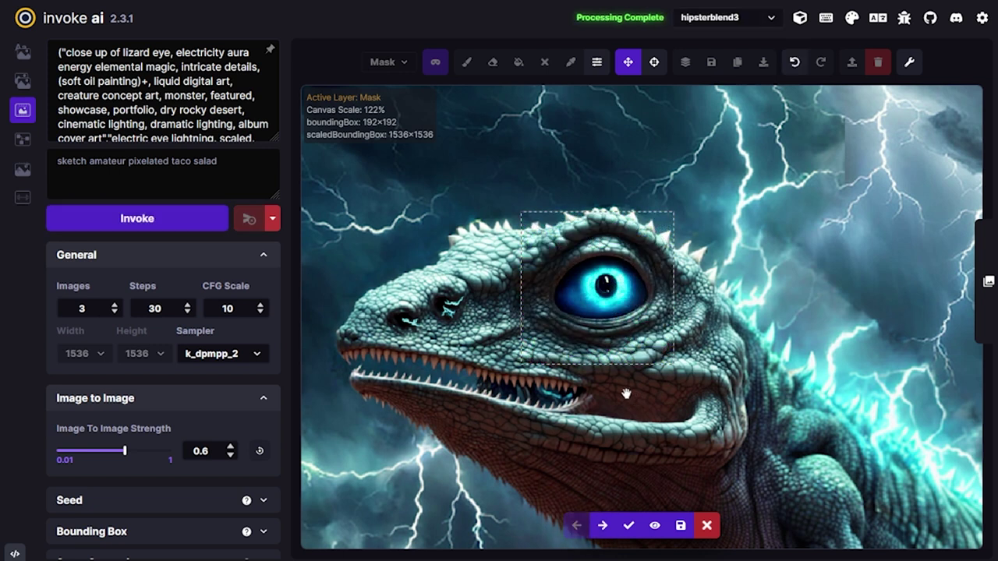
pyautogui.click(629, 525)
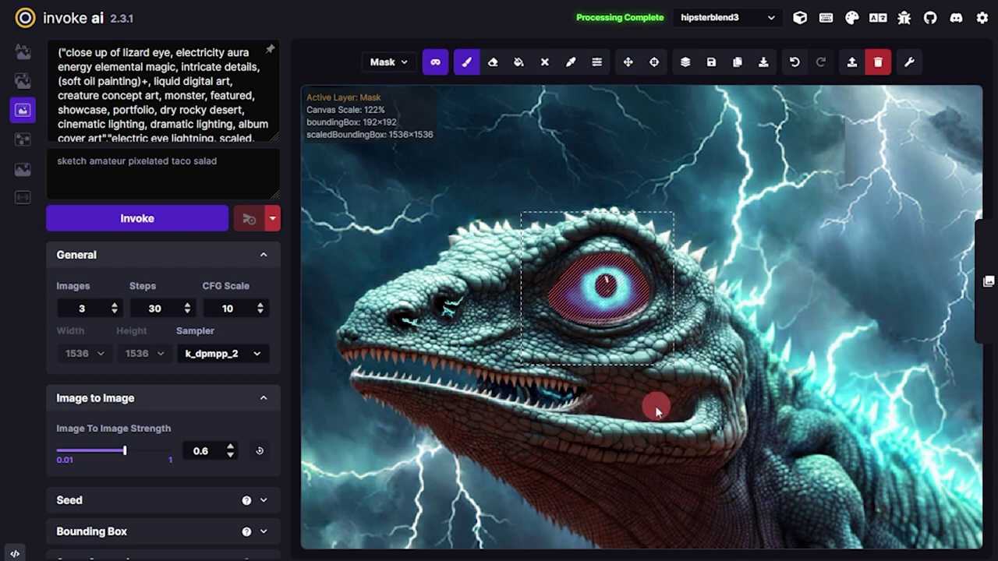
pyautogui.hotkey('ctrl', 'Return')
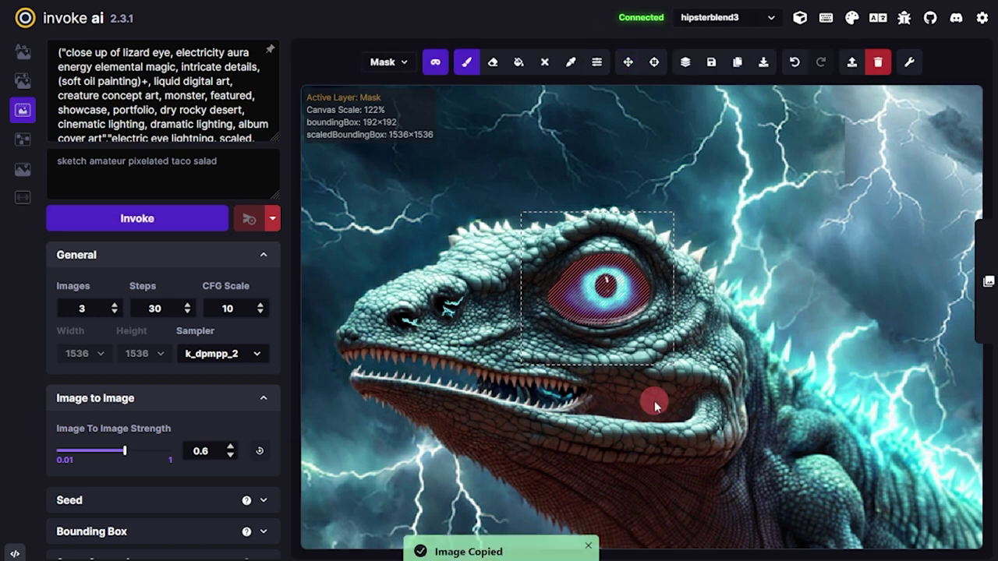
pyautogui.moveTo(654, 401); pyautogui.dragTo(657, 372)
pyautogui.press('b')
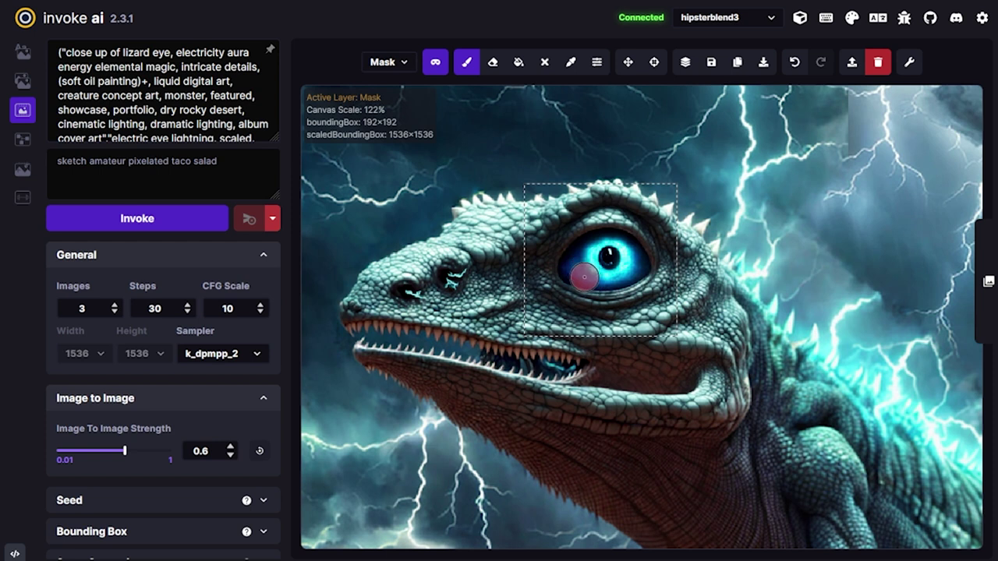
# Mask the regenerated eyeball again, covering the iris and pupil up to the eyelids.
pyautogui.scroll(5, 584, 277)
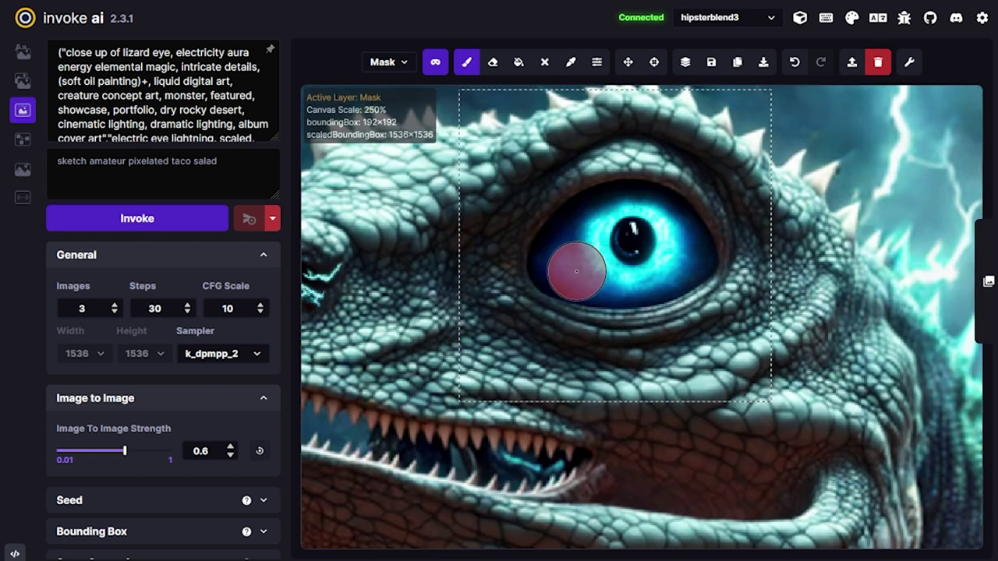
pyautogui.moveTo(577, 270)
pyautogui.mouseDown()
pyautogui.moveTo(583, 225)
pyautogui.moveTo(647, 207)
pyautogui.moveTo(682, 230)
pyautogui.moveTo(688, 261)
pyautogui.moveTo(645, 278)
pyautogui.moveTo(575, 273)
pyautogui.moveTo(603, 273)
pyautogui.moveTo(633, 246)
pyautogui.moveTo(650, 264)
pyautogui.moveTo(641, 278)
pyautogui.moveTo(580, 276)
pyautogui.moveTo(639, 283)
pyautogui.moveTo(691, 249)
pyautogui.mouseUp()
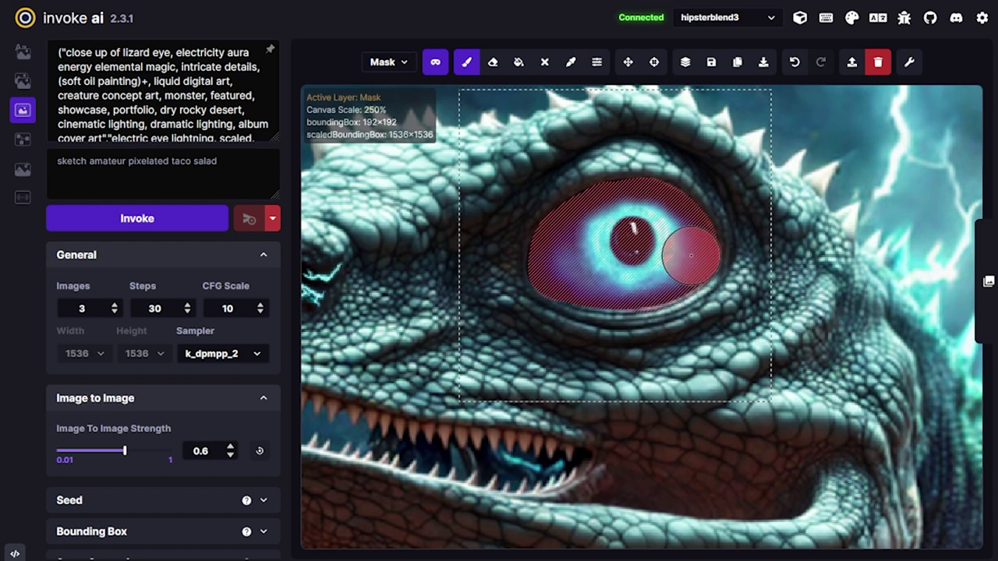
pyautogui.scroll(-5, 712, 260)
pyautogui.scroll(3, 712, 260)
# On the base layer, sample a pale cyan-white from the iris and paint thin lightning bolts around it with a small brush.
pyautogui.press('q')
pyautogui.press('c')
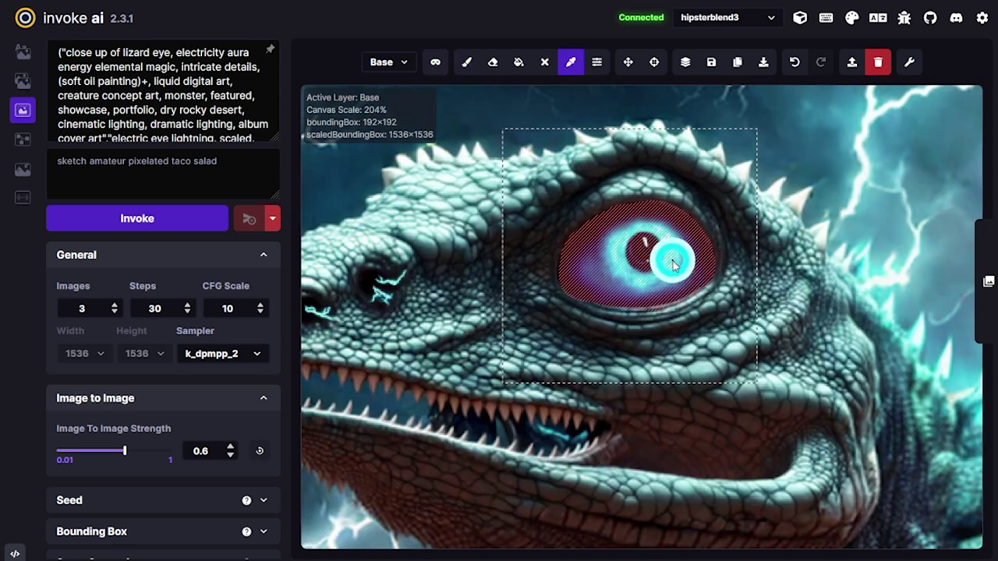
pyautogui.scroll(2, 676, 264)
pyautogui.click(653, 261)
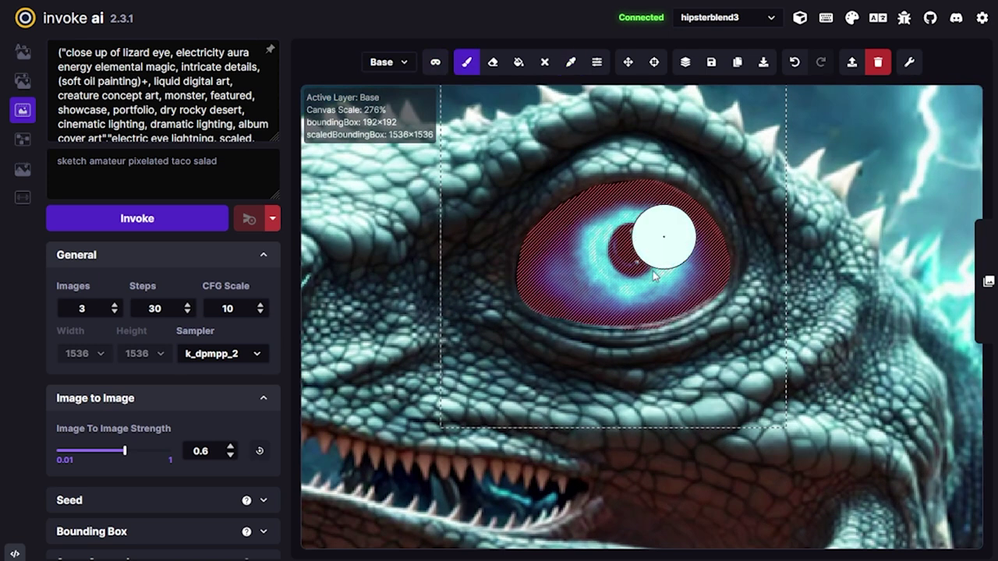
pyautogui.press('[')
pyautogui.press('[')
pyautogui.press('[')
pyautogui.press('[')
pyautogui.press('[')
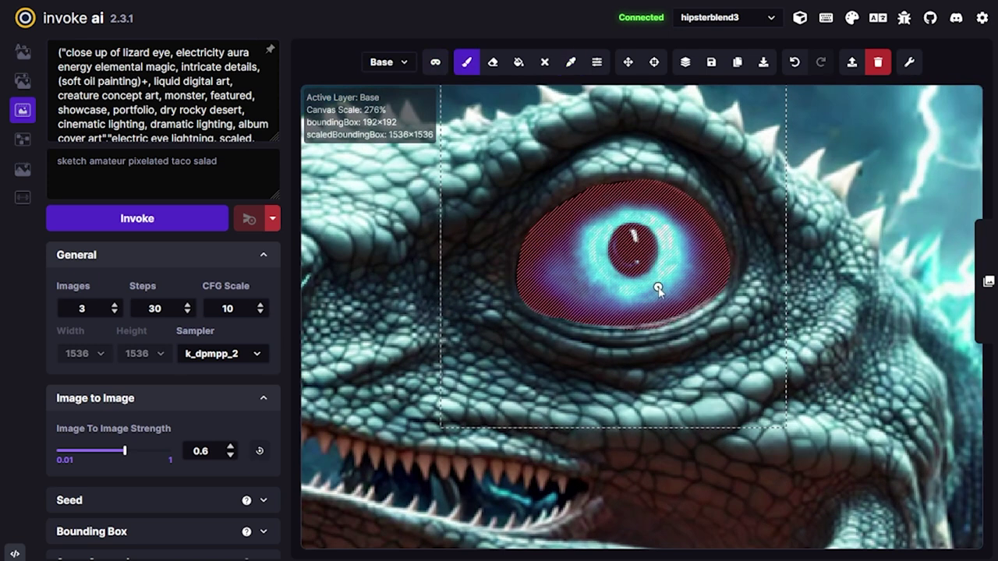
pyautogui.moveTo(657, 285); pyautogui.dragTo(710, 290)
pyautogui.moveTo(677, 251); pyautogui.dragTo(664, 226)
pyautogui.moveTo(593, 211)
pyautogui.mouseDown()
pyautogui.moveTo(668, 211)
pyautogui.moveTo(649, 205)
pyautogui.mouseUp()
pyautogui.scroll(-2, 708, 338)
# Rewrite the first prompt's opening as "blue solar eclipse, electric storm", replacing the lizard eye and electricity aura energy elemental magic wording.
pyautogui.click(146, 117)
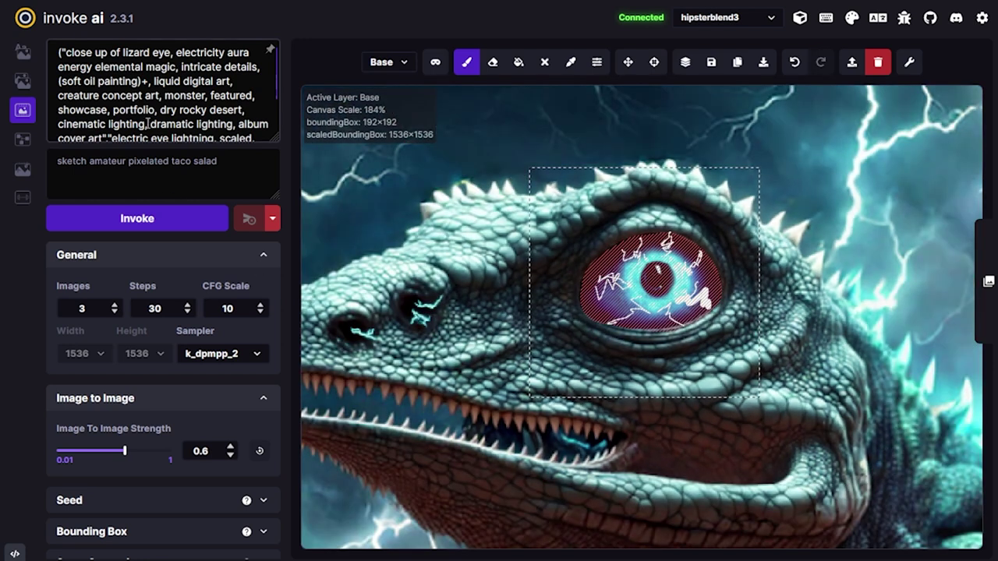
pyautogui.moveTo(66, 52); pyautogui.dragTo(170, 52)
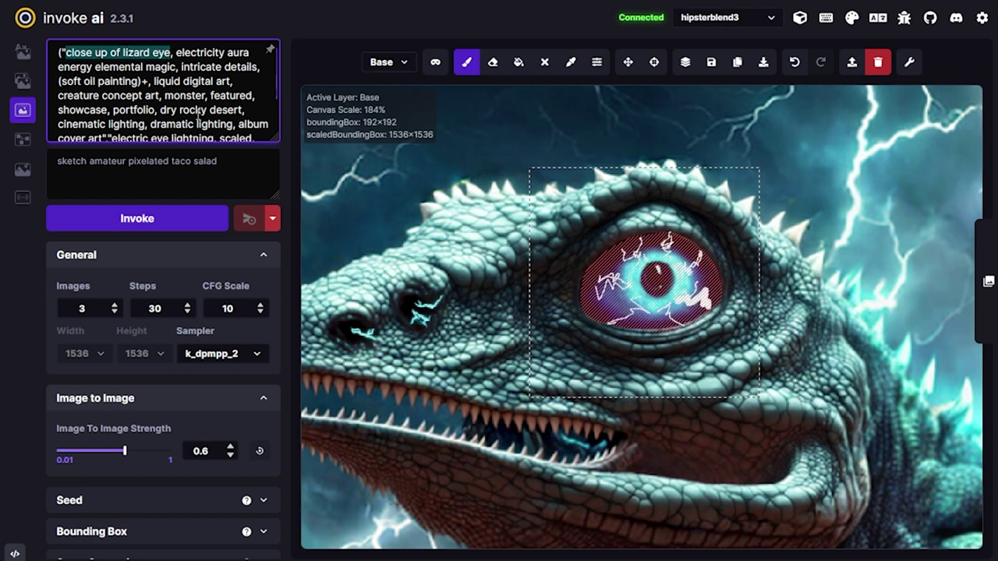
pyautogui.press('BackSpace')
pyautogui.write('blue solar eclips')
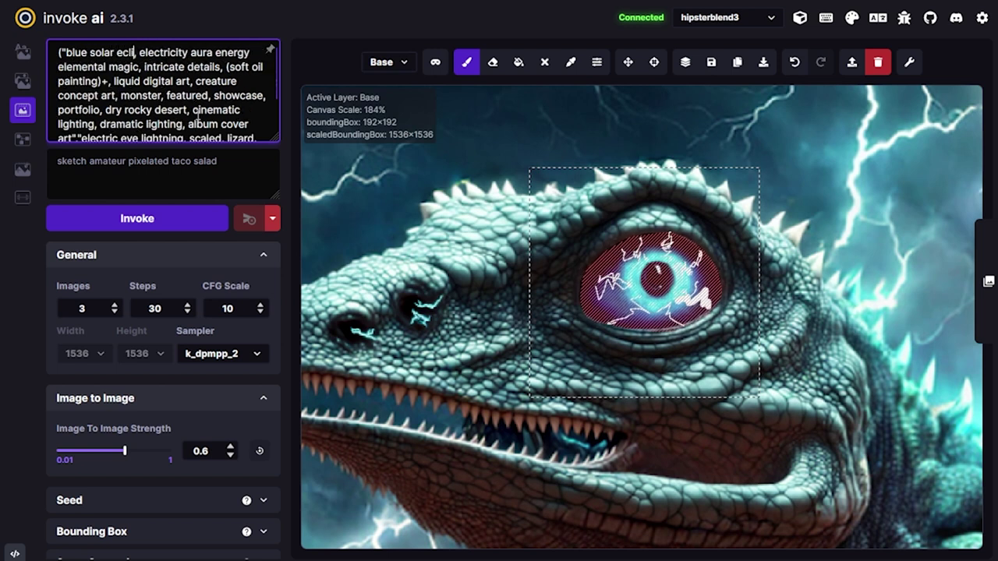
pyautogui.write('e, e')
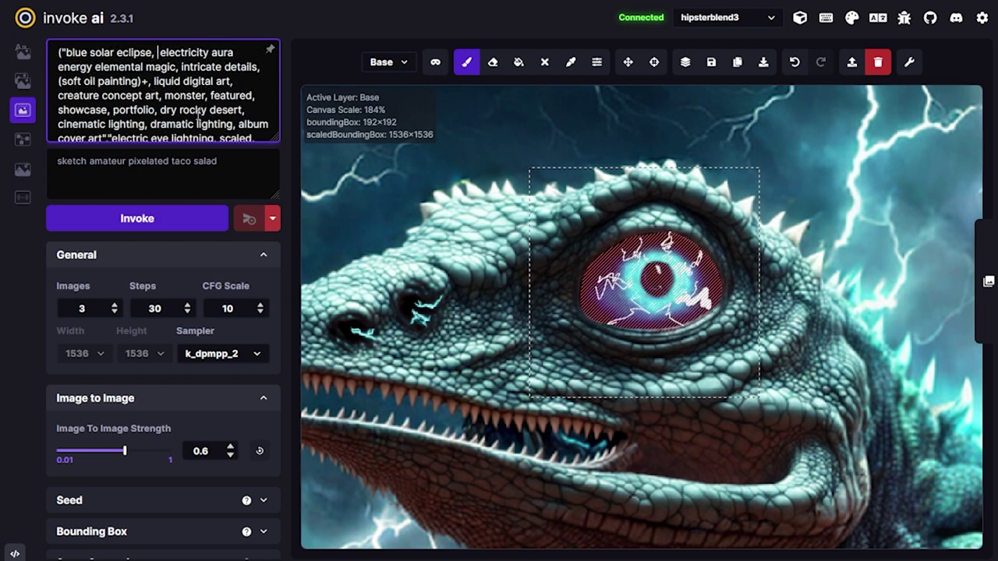
pyautogui.write('lectric')
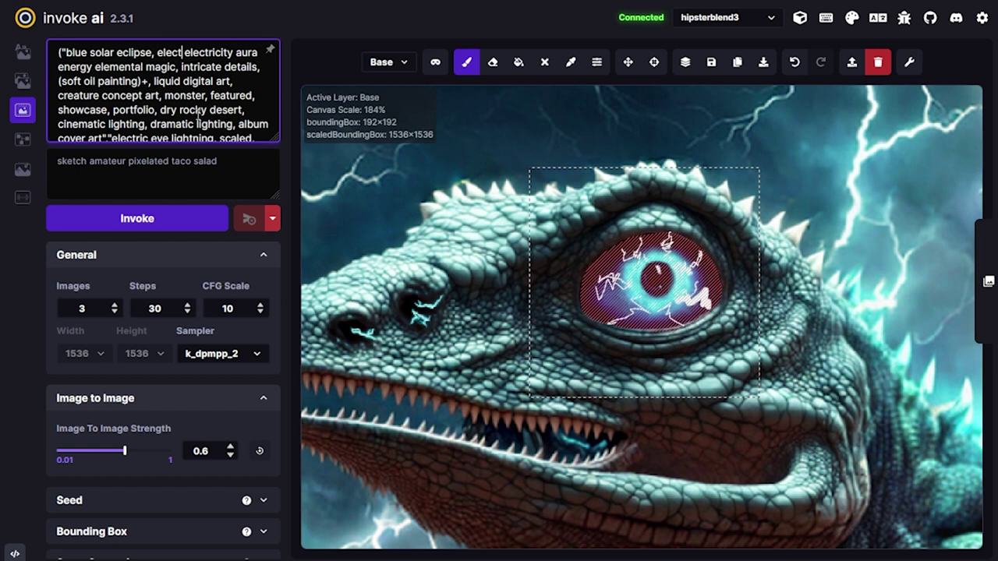
pyautogui.write(' storm')
pyautogui.hotkey('ctrl', 'shift', 'Right')
pyautogui.hotkey('ctrl', 'shift', 'Right')
pyautogui.hotkey('ctrl', 'shift', 'Right')
pyautogui.hotkey('ctrl', 'shift', 'Right')
pyautogui.hotkey('ctrl', 'shift', 'Right')
pyautogui.press('Delete')
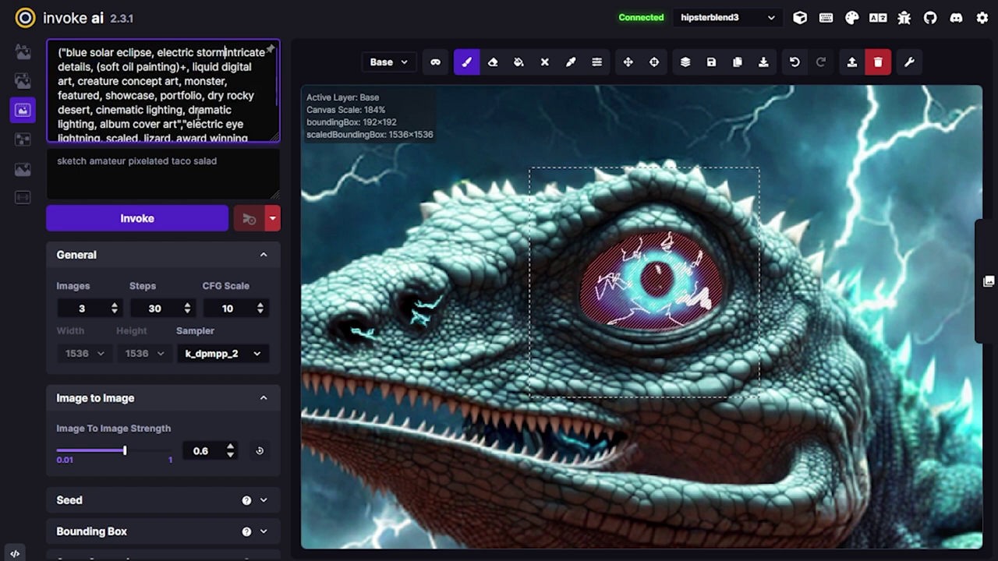
# Replace "intricate details" in the first prompt with "lightning bolts, shocking color,".
pyautogui.write(',')
pyautogui.hotkey('ctrl', 'shift', 'Right')
pyautogui.hotkey('ctrl', 'shift', 'Right')
pyautogui.press('Delete')
pyautogui.write(';ogjt')
pyautogui.press('BackSpace')
pyautogui.press('BackSpace')
pyautogui.press('BackSpace')
pyautogui.press('BackSpace')
pyautogui.press('BackSpace')
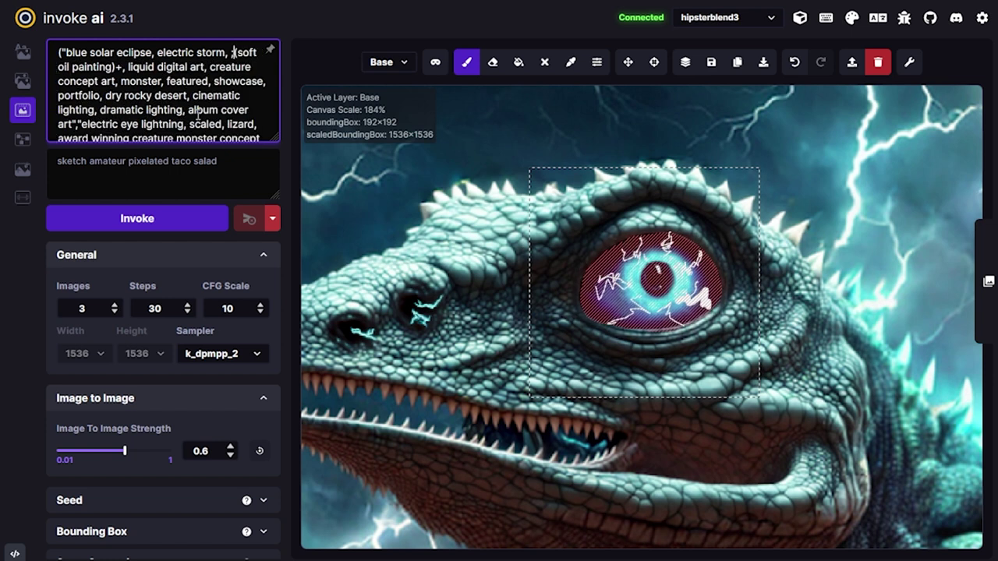
pyautogui.write('lightning bolts, ')
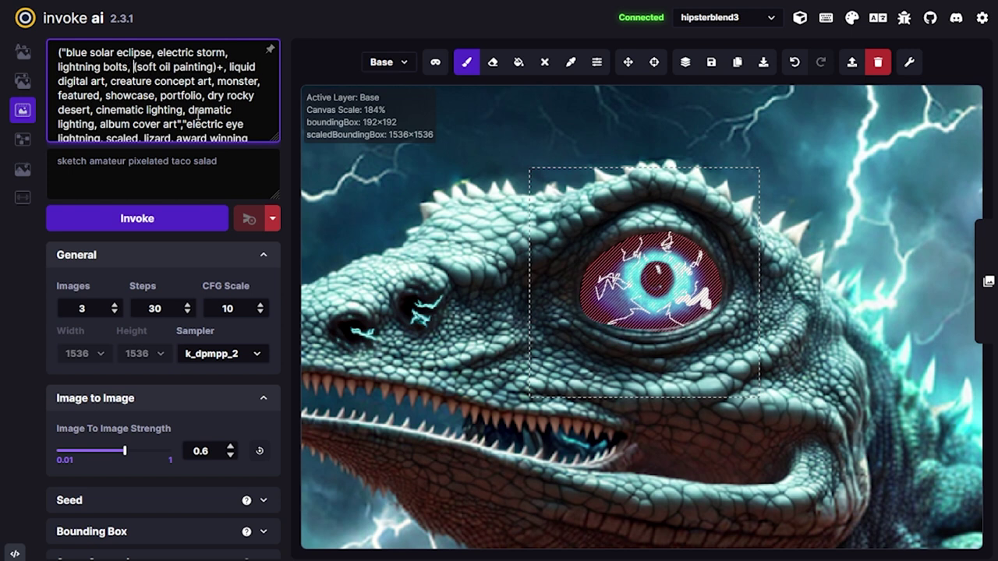
pyautogui.write('shocking col')
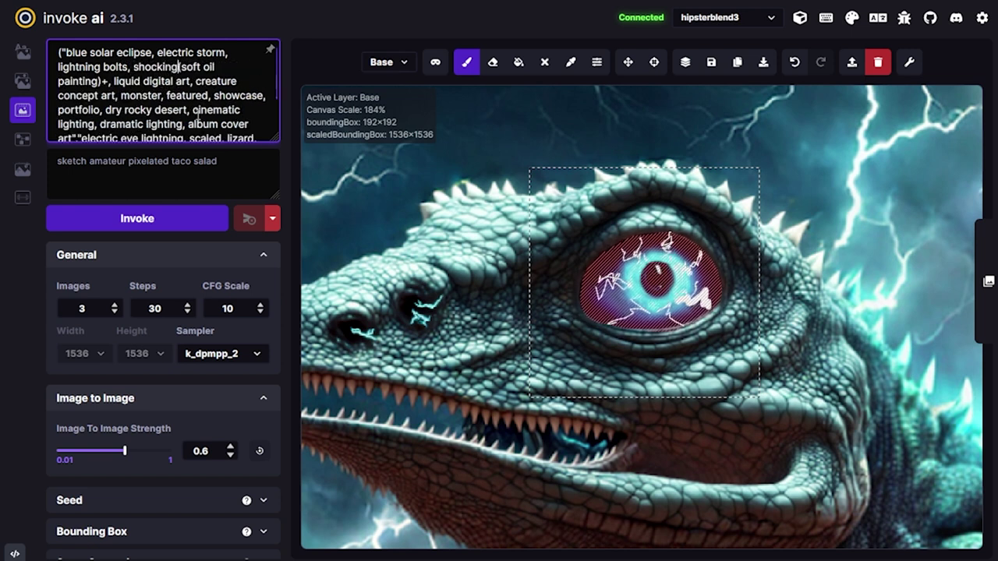
pyautogui.write('or,')
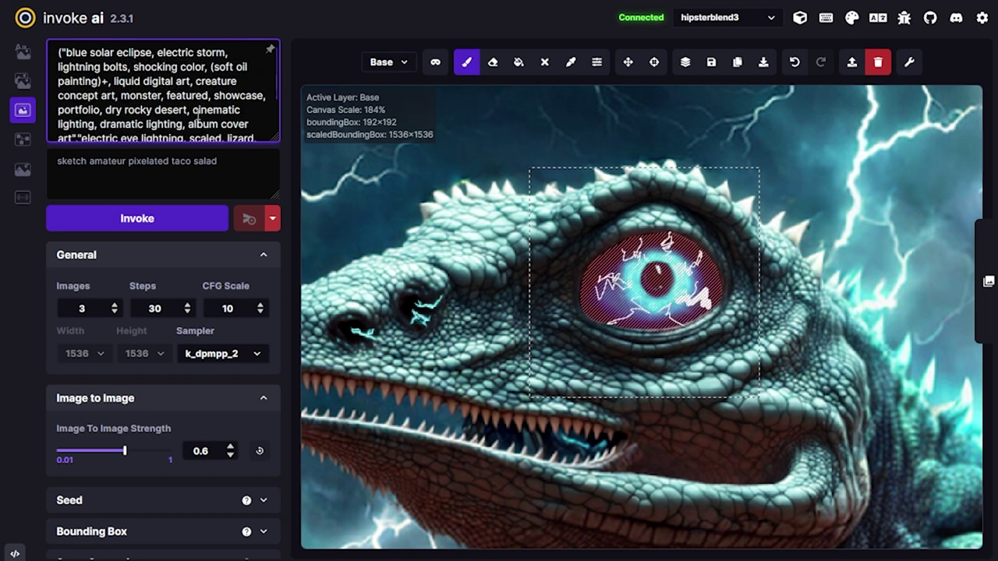
# Remove "creature", "monster" and "dry rocky desert" from the first prompt.
pyautogui.doubleClick(141, 96)
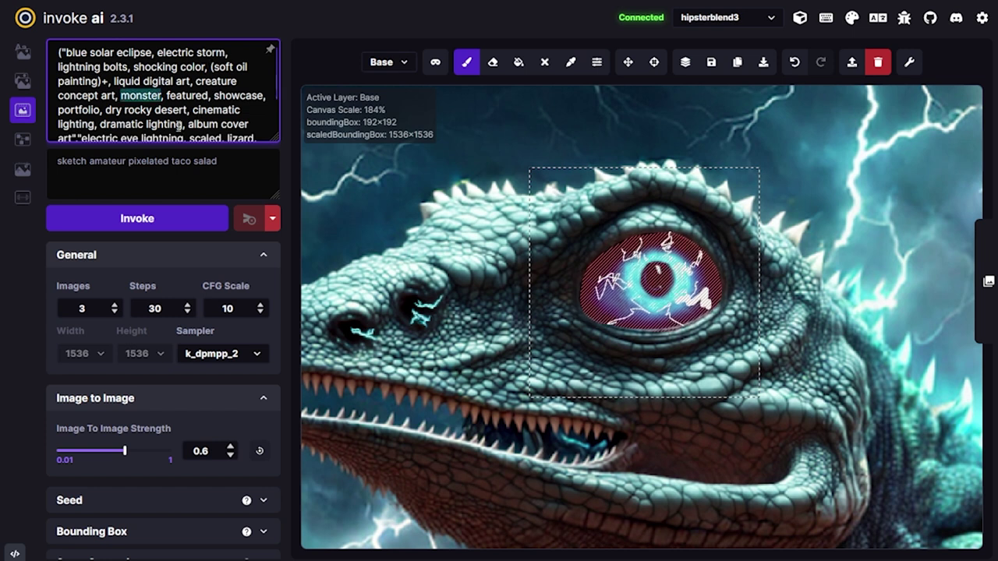
pyautogui.press('BackSpace')
pyautogui.press('Delete')
pyautogui.press('Delete')
pyautogui.hotkey('ctrl', 'shift', 'Right')
pyautogui.press('BackSpace')
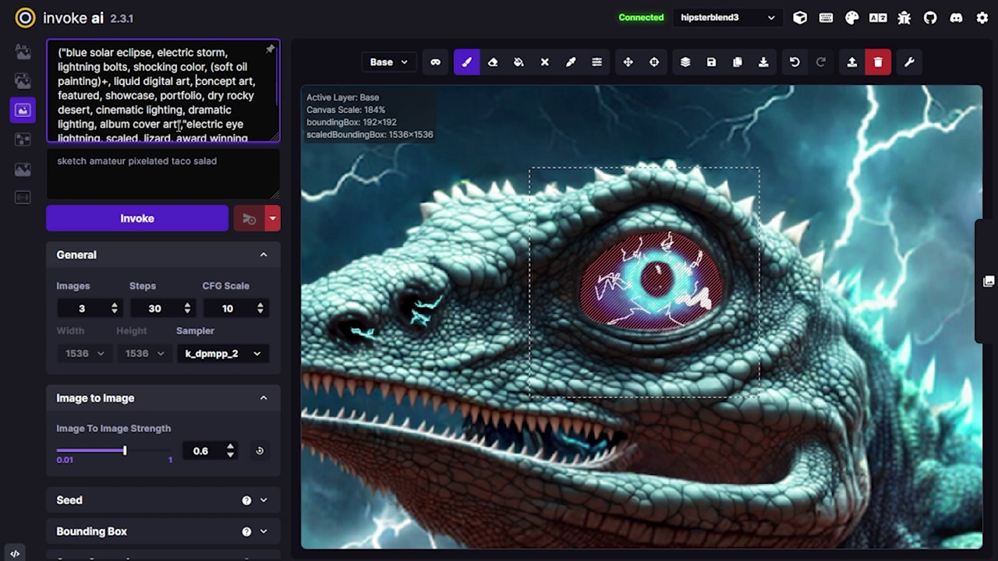
pyautogui.hotkey('ctrl', 'shift', 'Right')
pyautogui.hotkey('ctrl', 'shift', 'Right')
pyautogui.hotkey('ctrl', 'shift', 'Right')
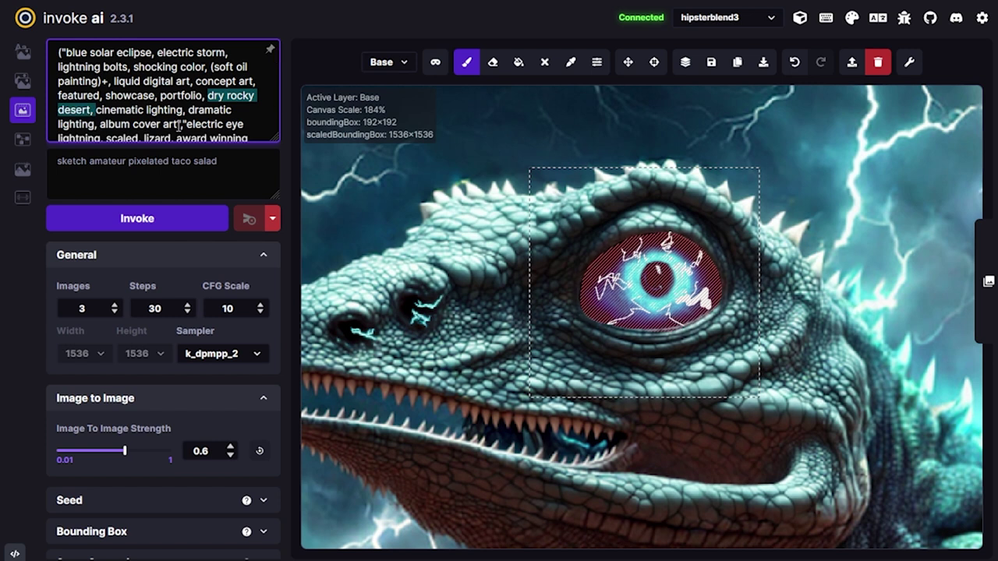
pyautogui.press('BackSpace')
# Change the second blended prompt's opening to "black hole surrounded by electricity lightning".
pyautogui.press('Down')
pyautogui.press('Down')
pyautogui.press('Down')
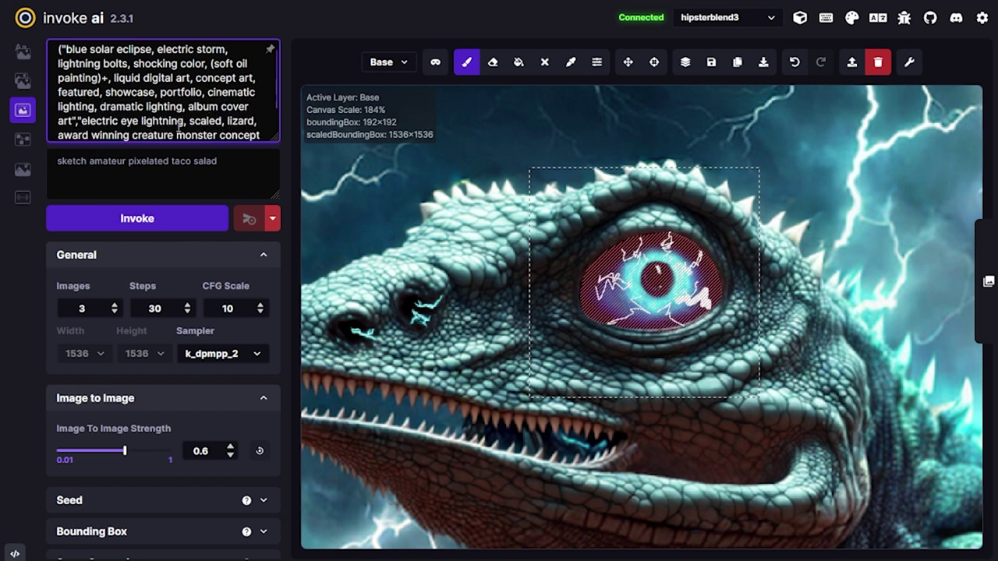
pyautogui.hotkey('ctrl', 'Left')
pyautogui.hotkey('ctrl', 'shift', 'Right')
pyautogui.hotkey('ctrl', 'shift', 'Right')
pyautogui.hotkey('ctrl', 'shift', 'Right')
pyautogui.hotkey('ctrl', 'shift', 'Left')
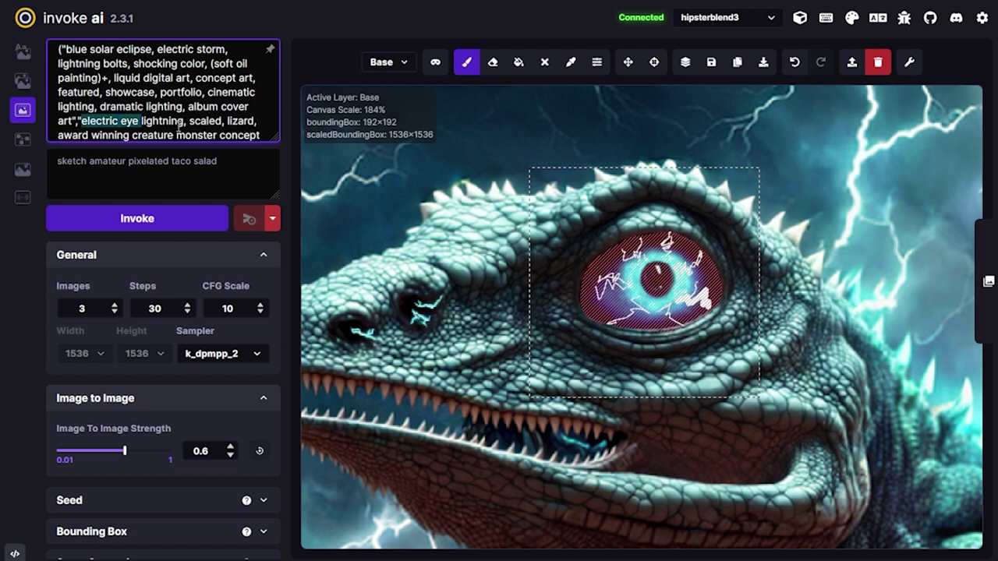
pyautogui.press('Left')
pyautogui.write('black hole s')
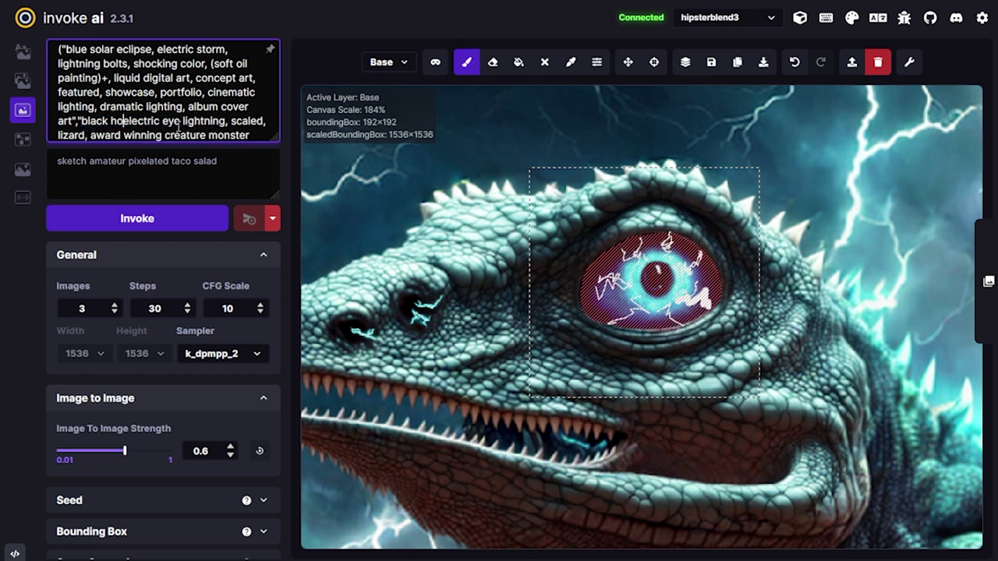
pyautogui.write('urrounded by')
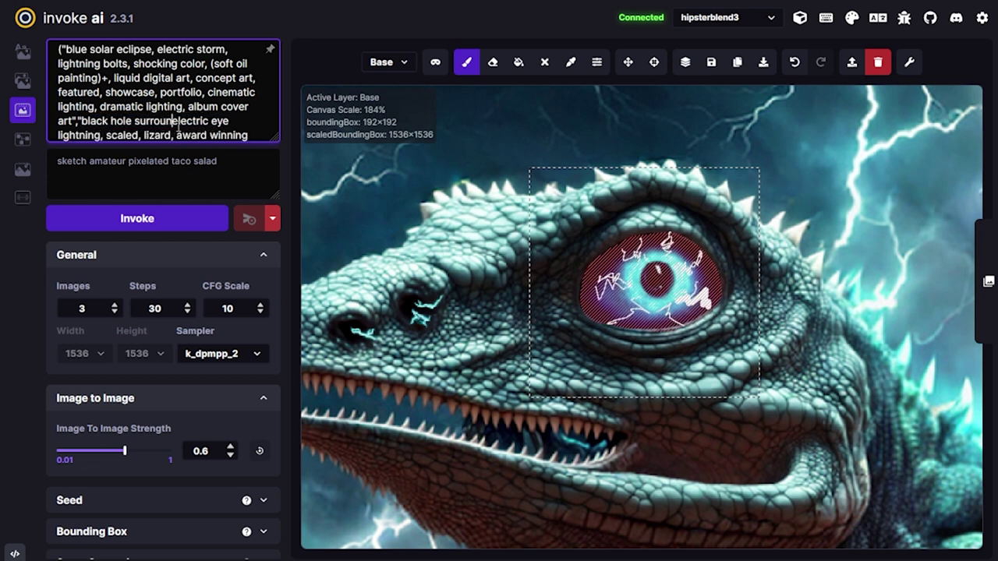
pyautogui.press('Right')
pyautogui.press('Right')
pyautogui.press('Right')
pyautogui.press('Right')
pyautogui.press('Right')
pyautogui.press('Right')
pyautogui.press('Right')
pyautogui.press('Right')
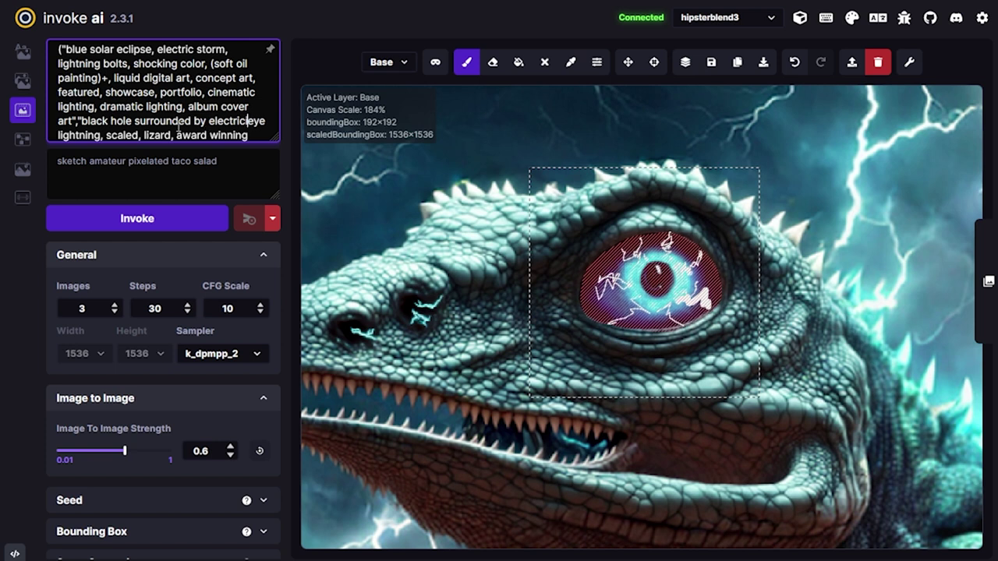
pyautogui.write('ity')
pyautogui.hotkey('ctrl', 'shift', 'Right')
pyautogui.press('BackSpace')
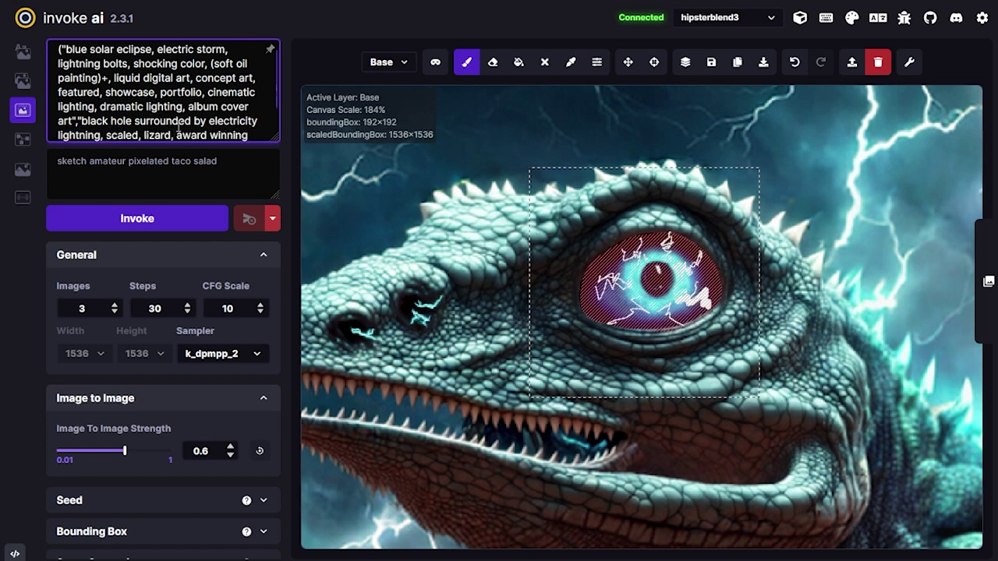
# Remove "scaled, lizard" from the second prompt and change its ending to "award winning digital art".
pyautogui.scroll(-1, 179, 127)
pyautogui.hotkey('ctrl', 'shift', 'Right')
pyautogui.hotkey('ctrl', 'shift', 'Right')
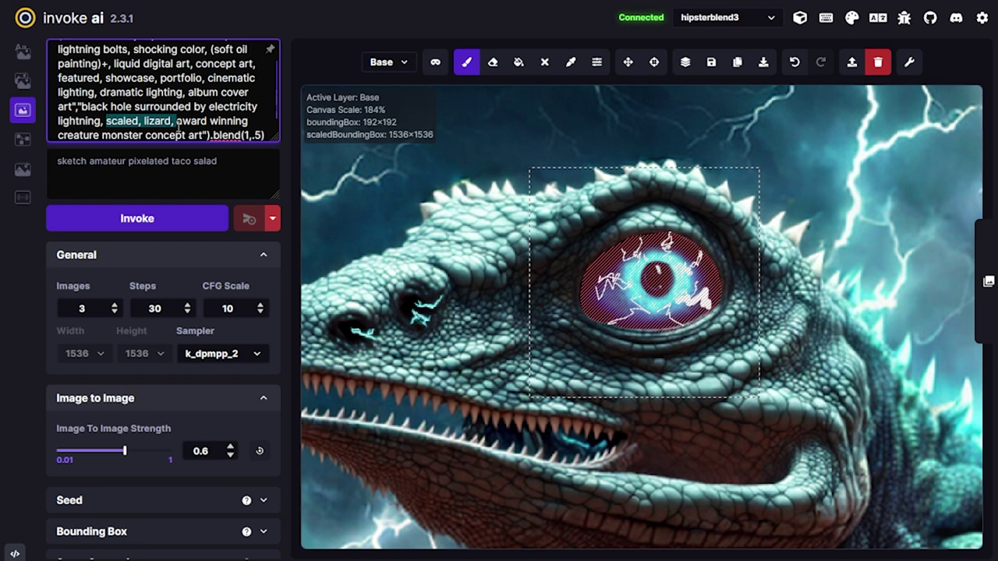
pyautogui.press('BackSpace')
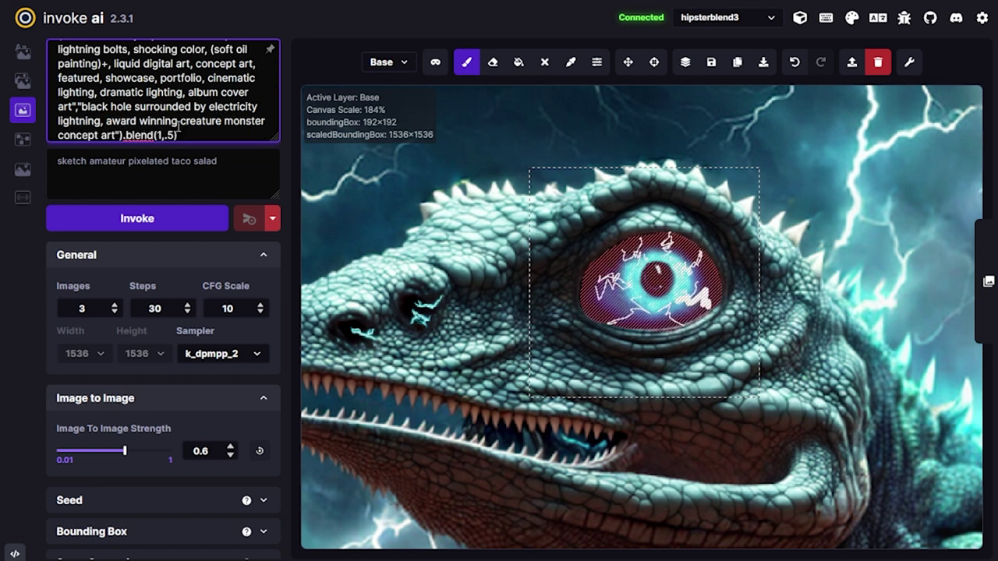
pyautogui.hotkey('ctrl', 'shift', 'Right')
pyautogui.hotkey('ctrl', 'shift', 'Right')
pyautogui.press('BackSpace')
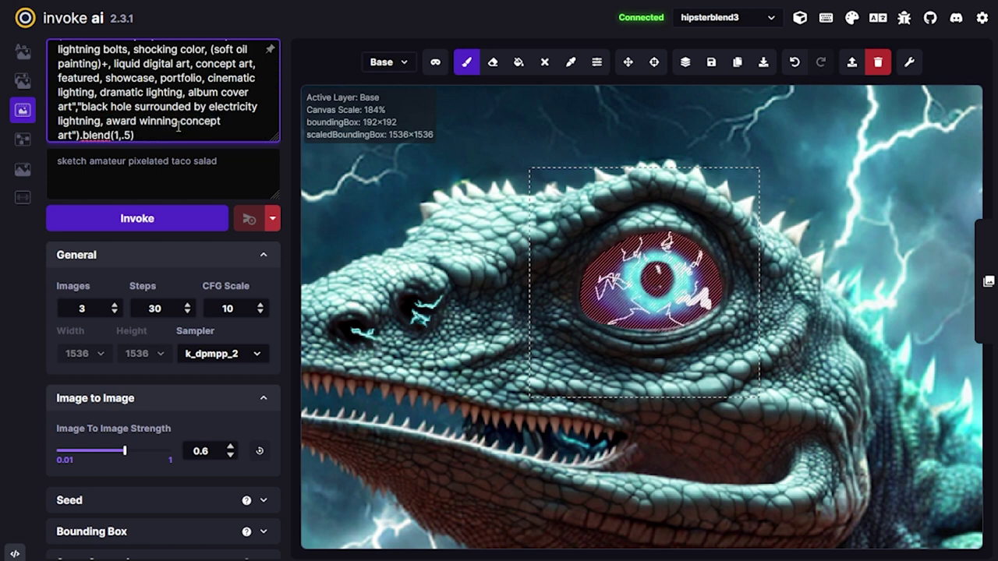
pyautogui.hotkey('ctrl', 'shift', 'Right')
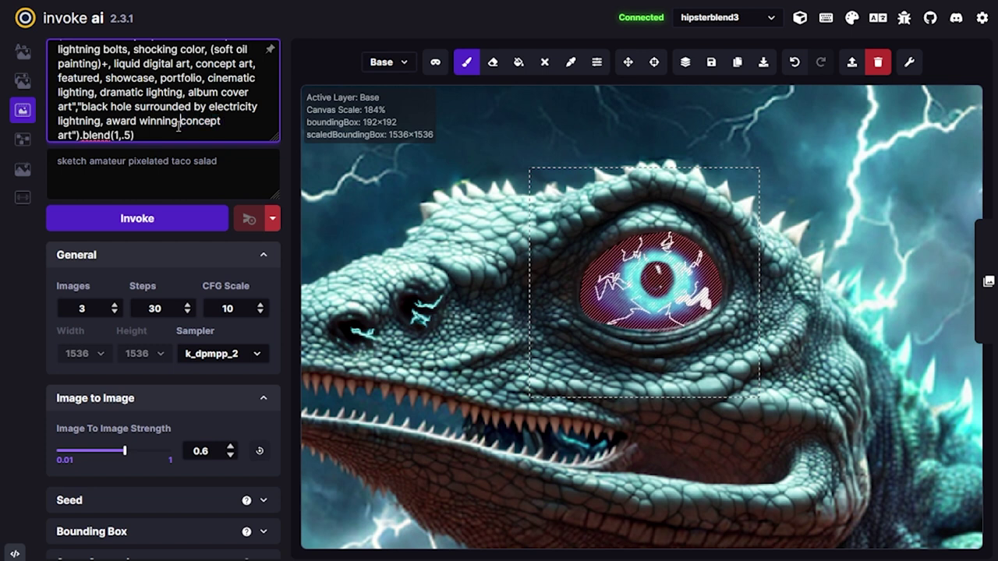
pyautogui.write('digital')
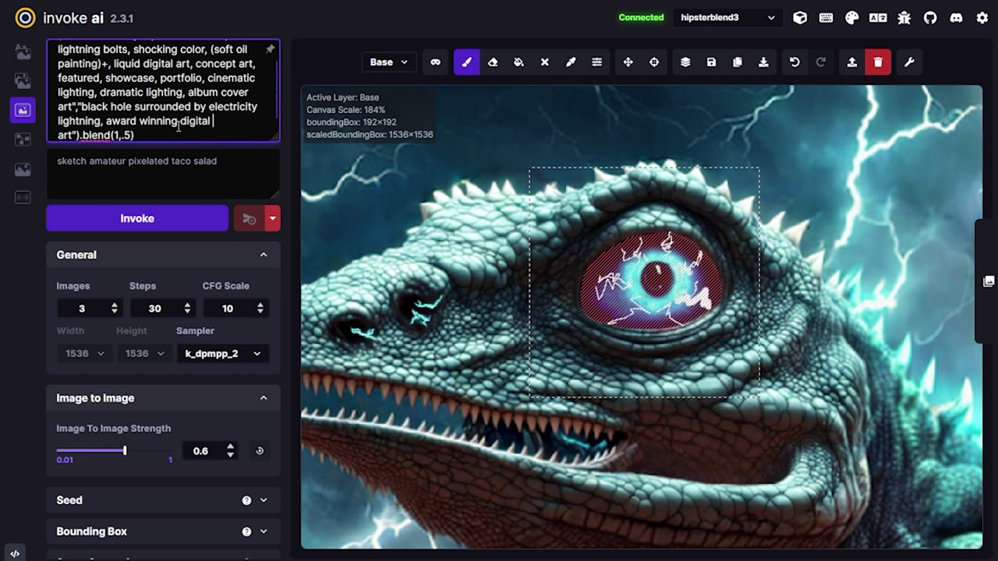
pyautogui.scroll(1, 172, 124)
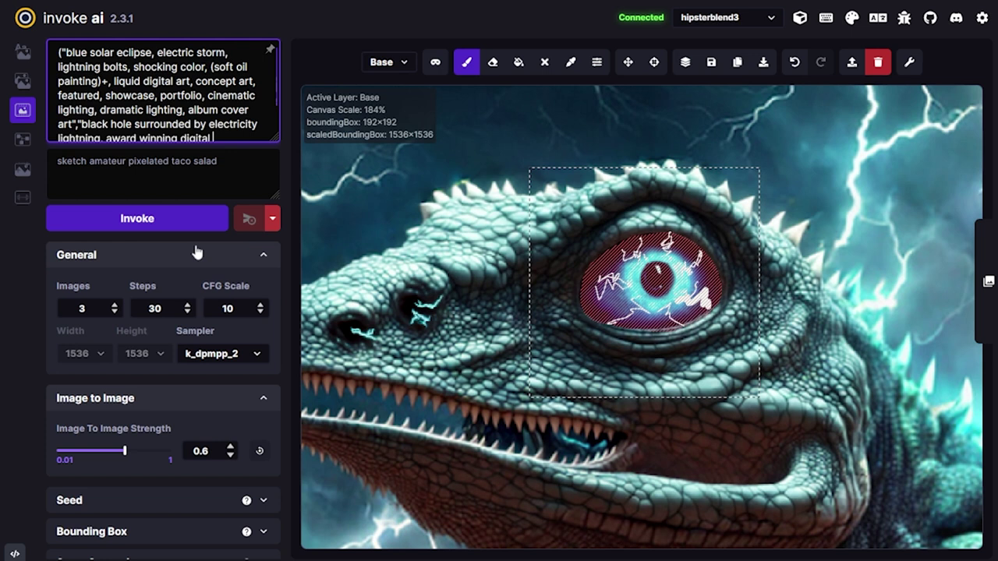
# Set the image-to-image strength to 0.71 and regenerate the masked eye.
pyautogui.scroll(-1, 195, 257)
pyautogui.moveTo(133, 375); pyautogui.dragTo(147, 375)
pyautogui.scroll(-3, 649, 302)
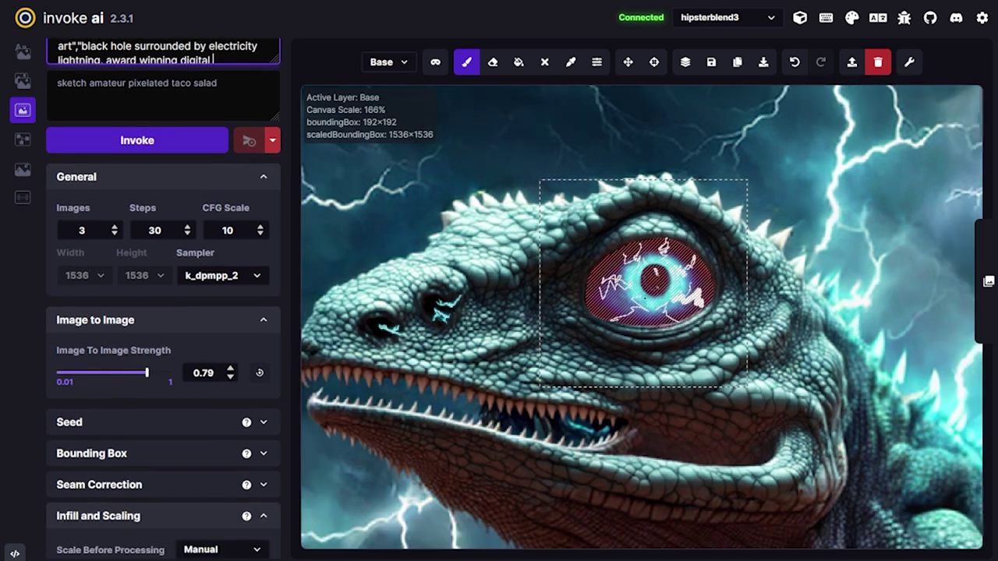
pyautogui.scroll(4, 678, 339)
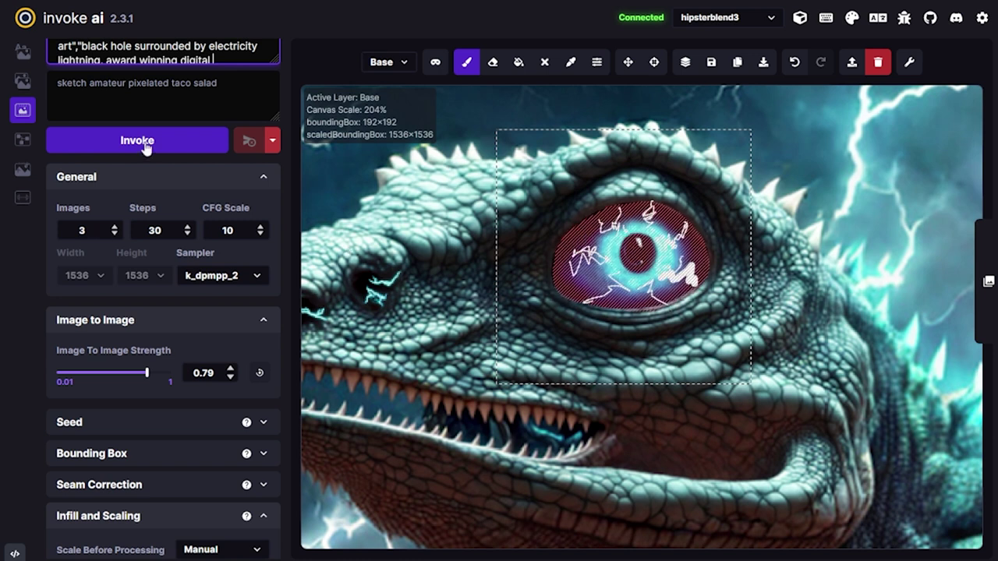
pyautogui.moveTo(147, 374); pyautogui.dragTo(138, 375)
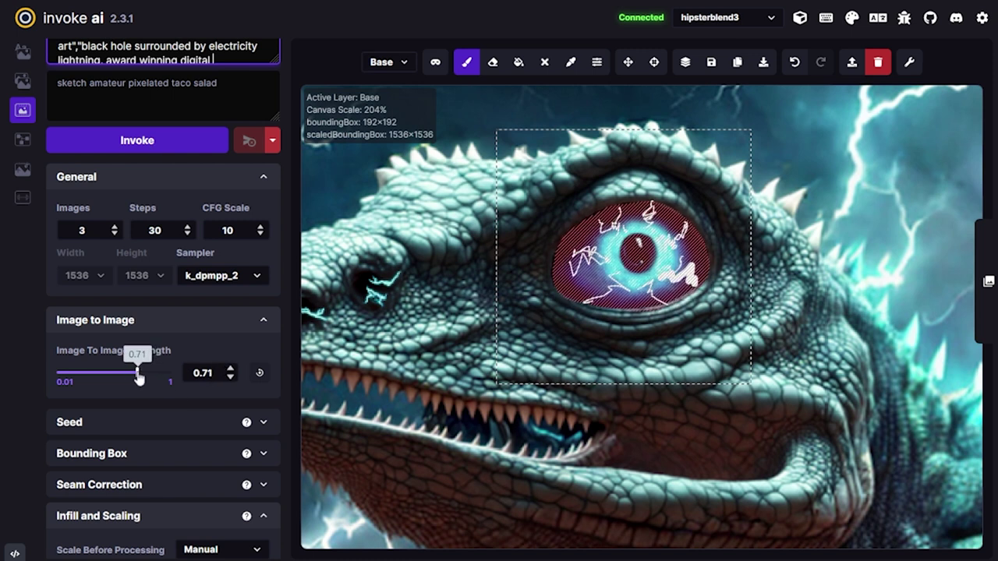
pyautogui.click(173, 145)
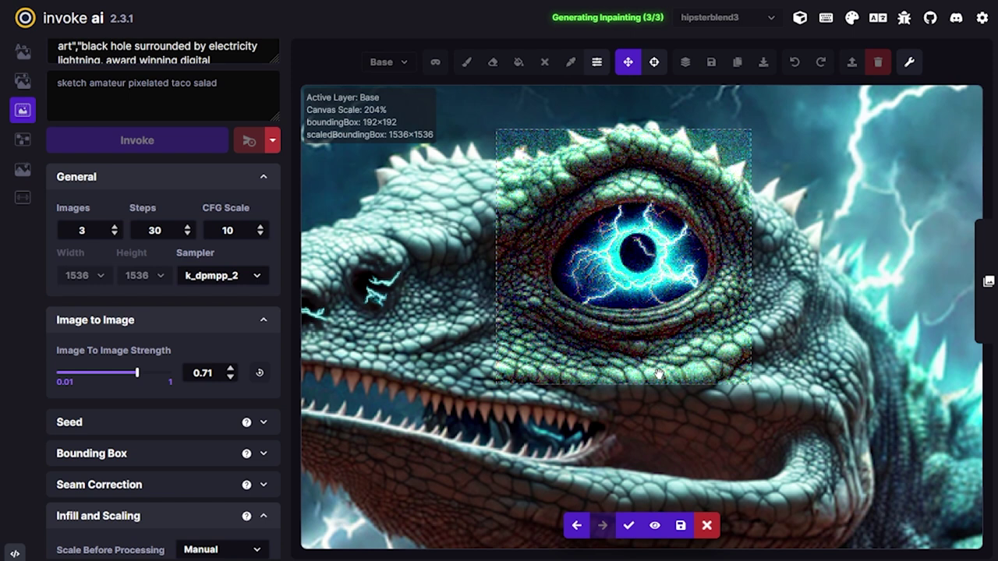
# Compare the generated eye variations for their lightning, pupil and blending with the eyelids.
pyautogui.press('Left')
pyautogui.press('Left')
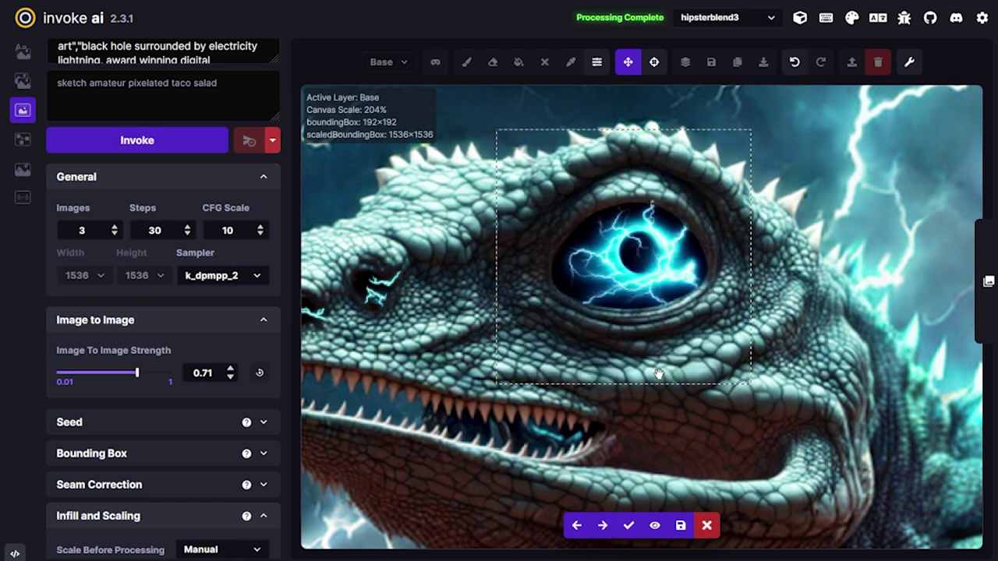
pyautogui.press('Right')
pyautogui.press('Left')
pyautogui.press('Right')
pyautogui.press('Right')
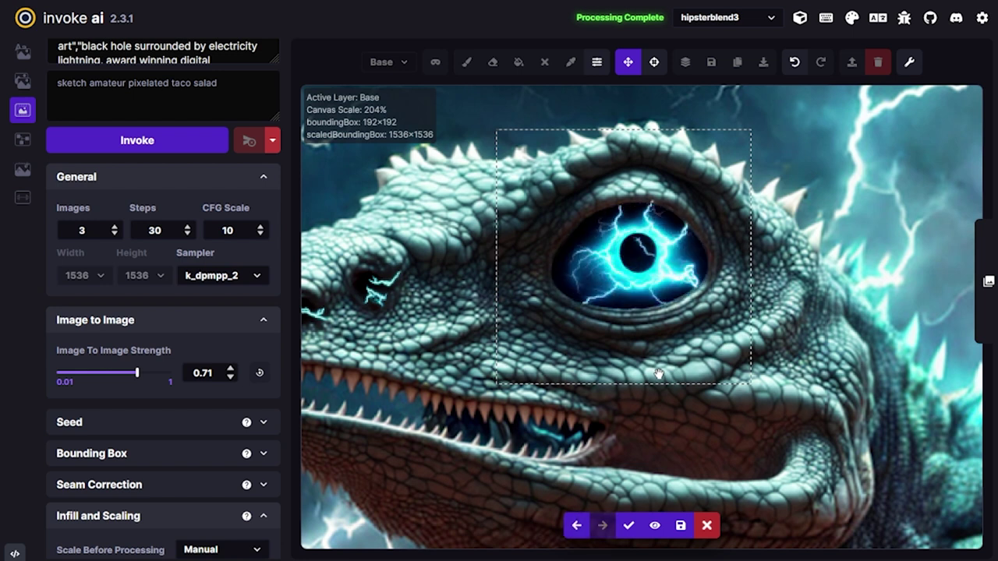
pyautogui.press('Left')
pyautogui.press('Left')
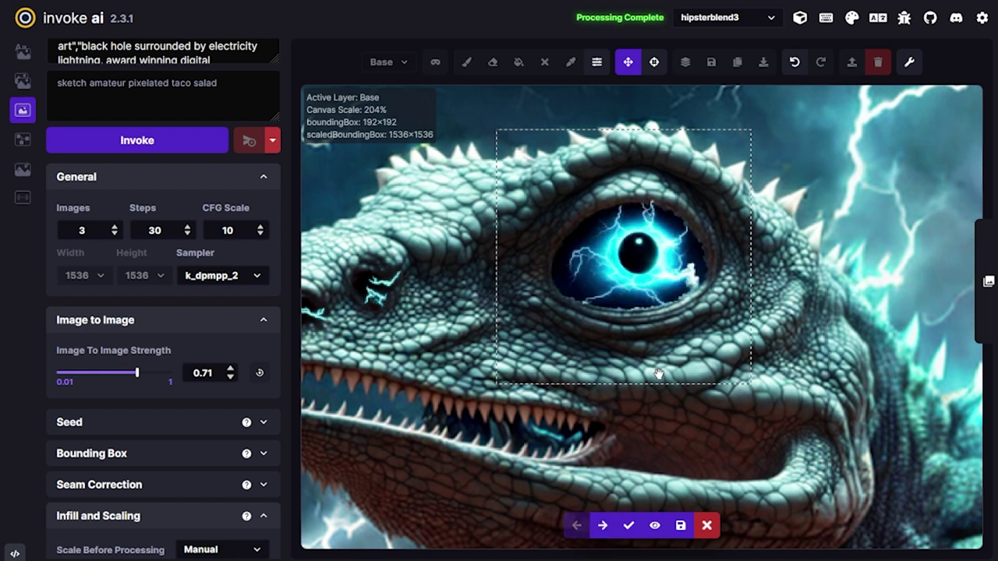
# Compare the three generated eye variations and accept the second one, with lightning branching around the dark pupil.
pyautogui.press('Right')
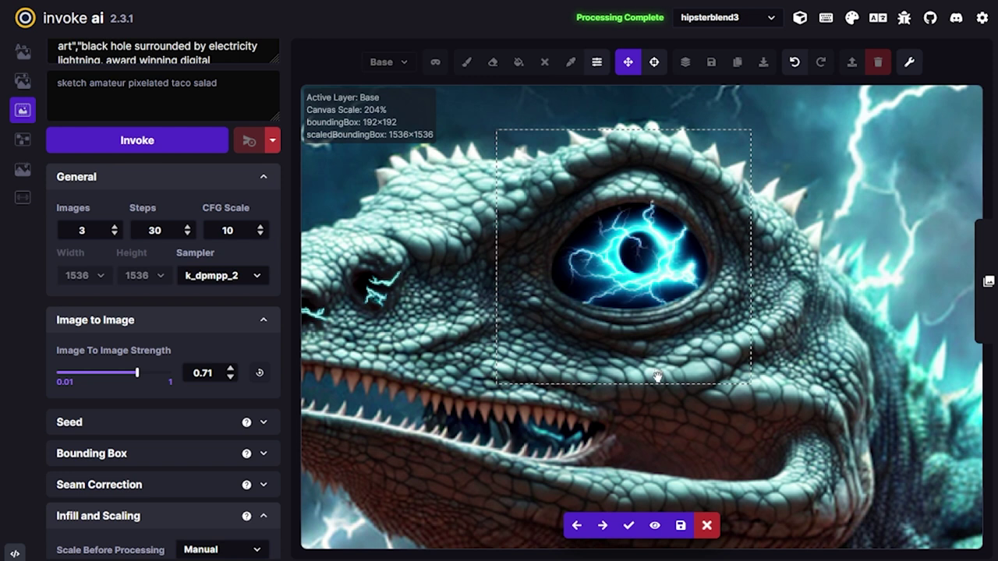
pyautogui.press('Left')
pyautogui.press('Right')
pyautogui.press('Right')
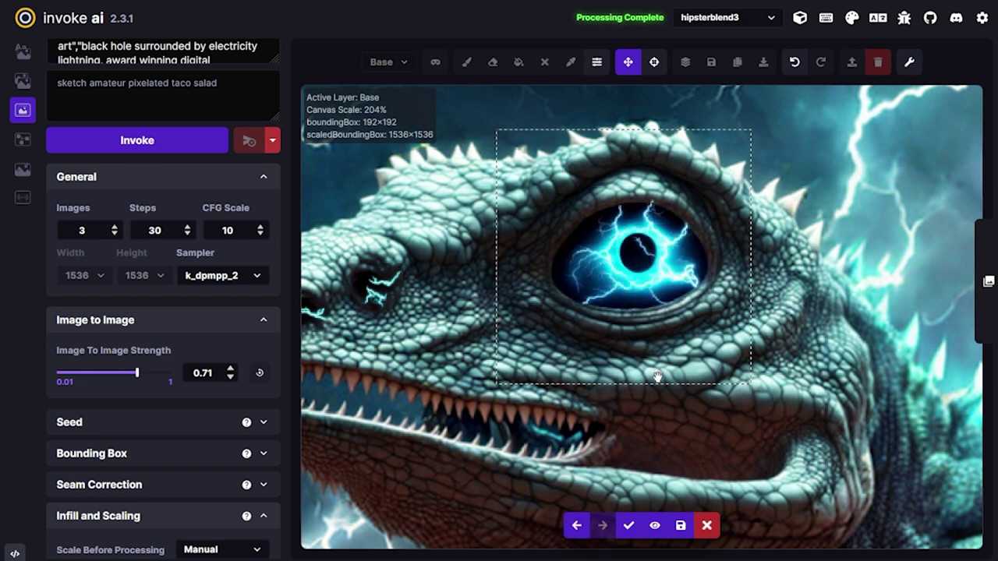
pyautogui.press('Left')
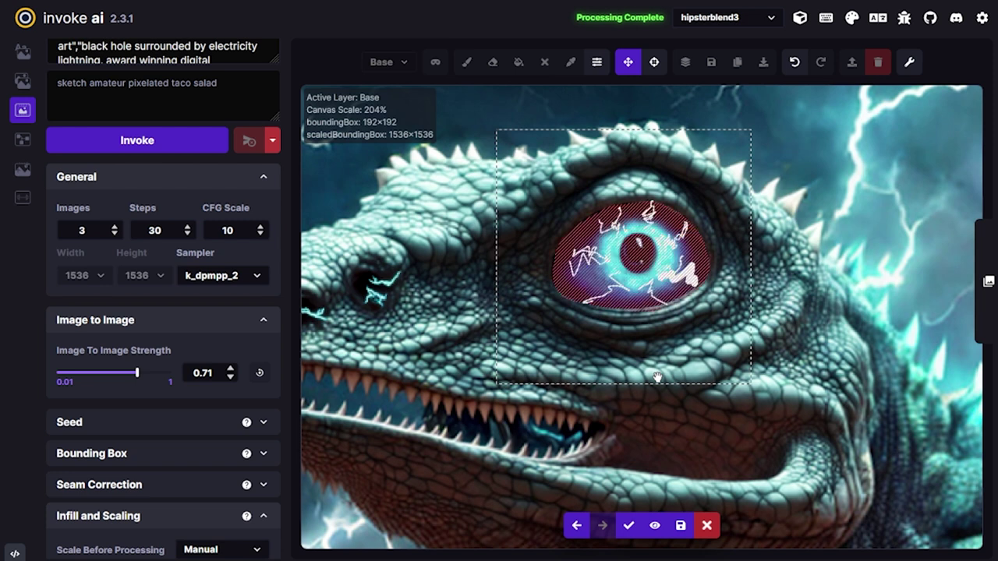
pyautogui.press('Left')
pyautogui.press('Right')
pyautogui.press('Right')
pyautogui.press('Left')
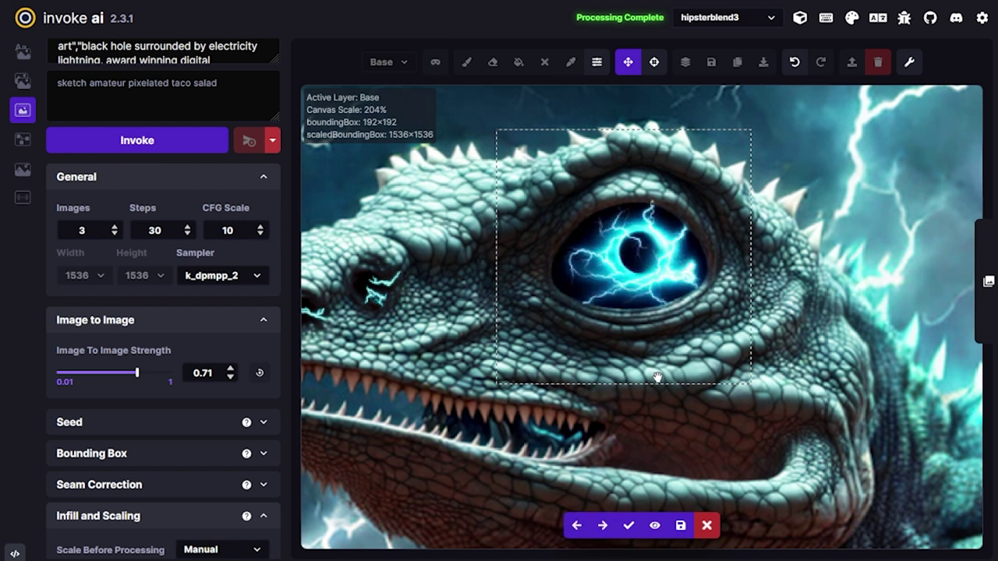
pyautogui.click(629, 525)
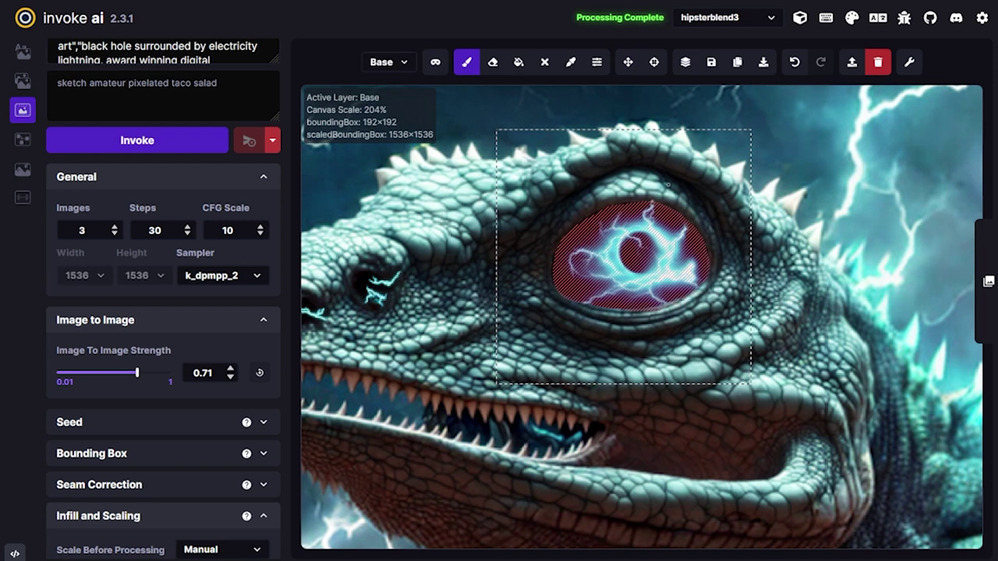
# Clear the eye mask and paint the pupil as a solid round disc using the dark colour sampled from it.
pyautogui.press('c')
pyautogui.click(631, 253)
pyautogui.press(']')
pyautogui.press(']')
pyautogui.press(']')
pyautogui.press(']')
pyautogui.press(']')
pyautogui.press(']')
pyautogui.press(']')
pyautogui.press(']')
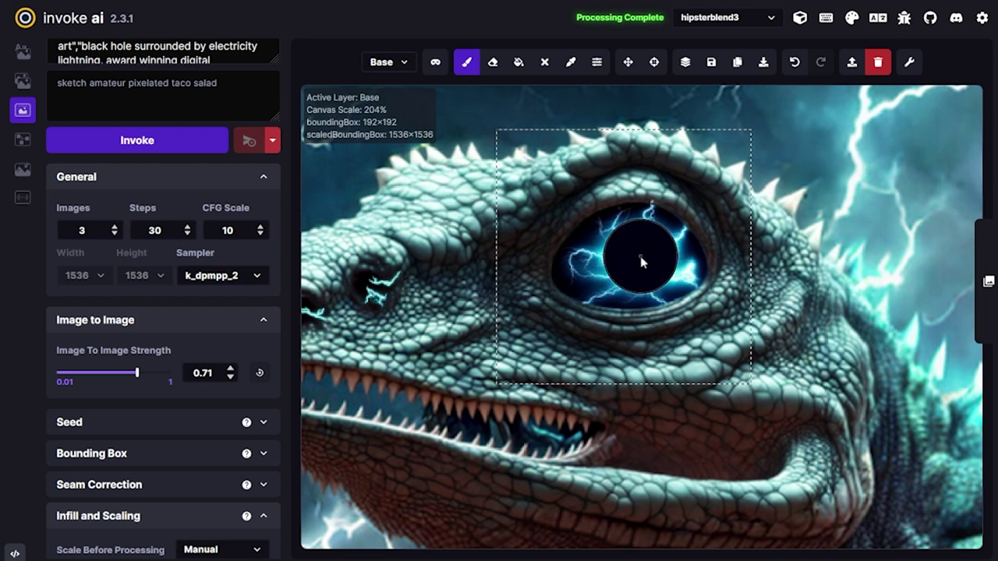
pyautogui.press('[')
pyautogui.press('[')
pyautogui.press('[')
pyautogui.press('[')
pyautogui.press('[')
pyautogui.press('[')
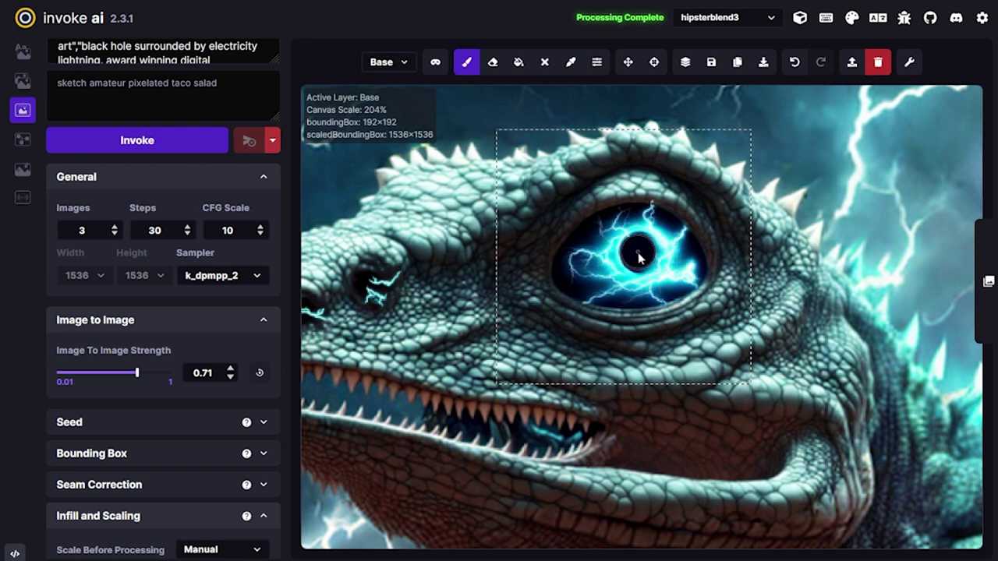
# Paint a new inpainting mask over the whole eye up to the eyelid edges.
pyautogui.press('r')
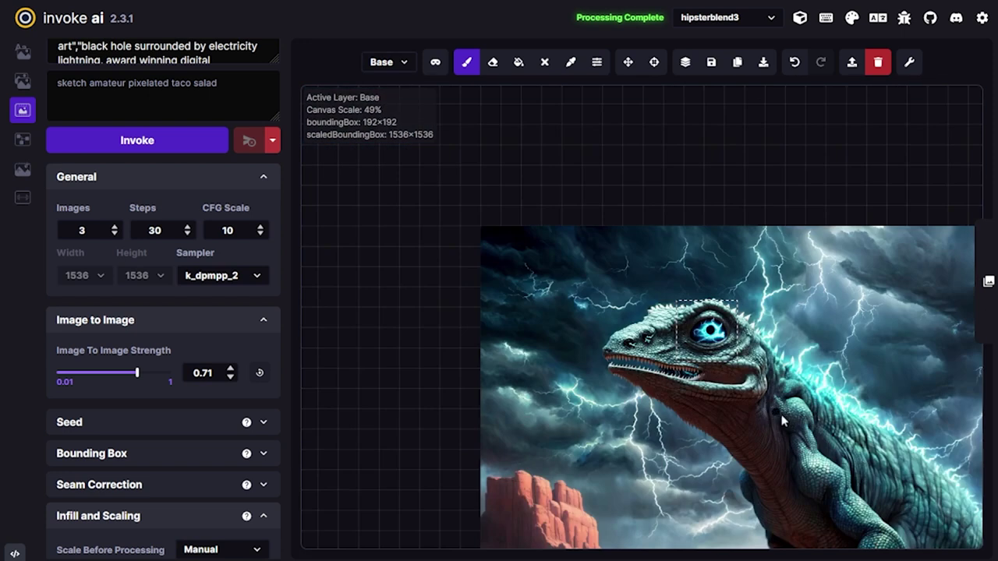
pyautogui.press('v')
pyautogui.scroll(10, 682, 335)
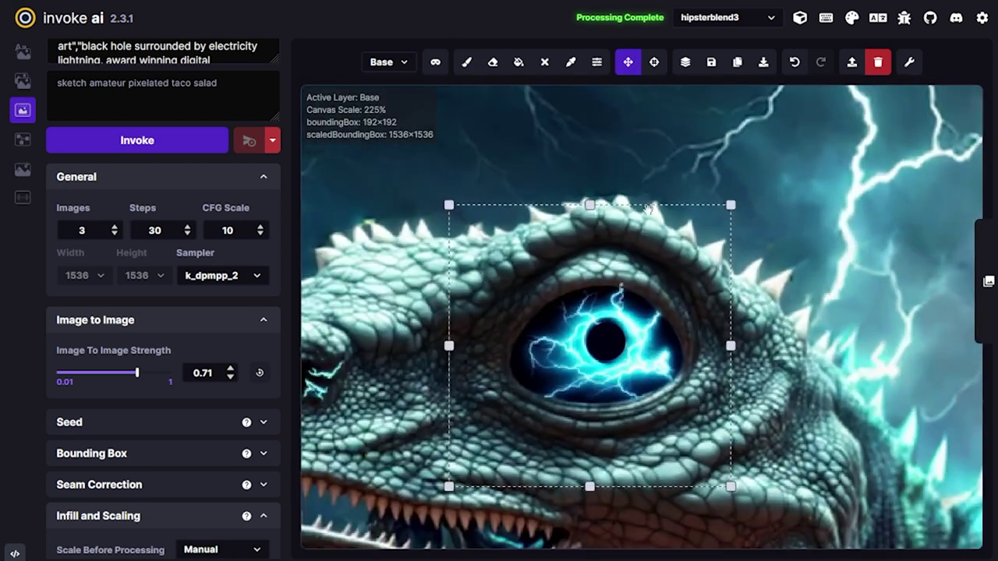
pyautogui.click(467, 61)
pyautogui.press('q')
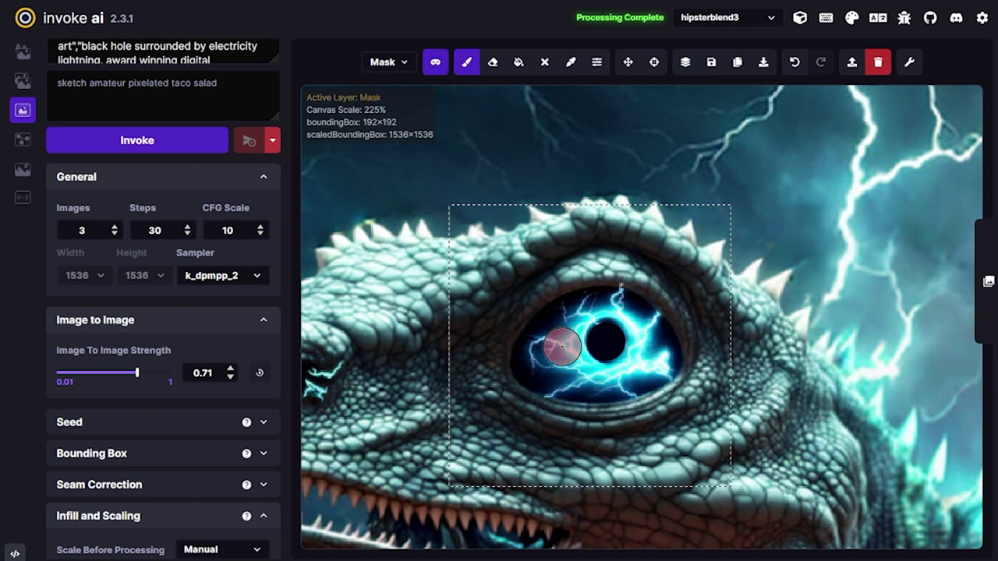
pyautogui.moveTo(562, 372)
pyautogui.mouseDown()
pyautogui.moveTo(518, 358)
pyautogui.moveTo(543, 319)
pyautogui.moveTo(673, 365)
pyautogui.moveTo(585, 356)
pyautogui.moveTo(609, 371)
pyautogui.moveTo(559, 379)
pyautogui.moveTo(578, 395)
pyautogui.moveTo(660, 377)
pyautogui.mouseUp()
pyautogui.scroll(-5, 661, 377)
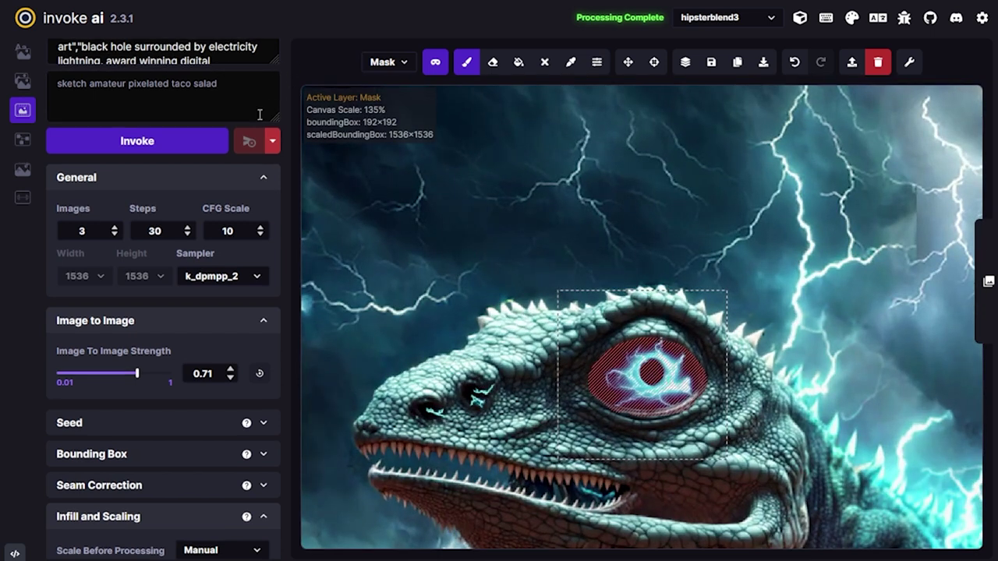
# Add "lizard eye" as a separate first prompt at the start of the blend.
pyautogui.scroll(2, 80, 48)
pyautogui.click(65, 52)
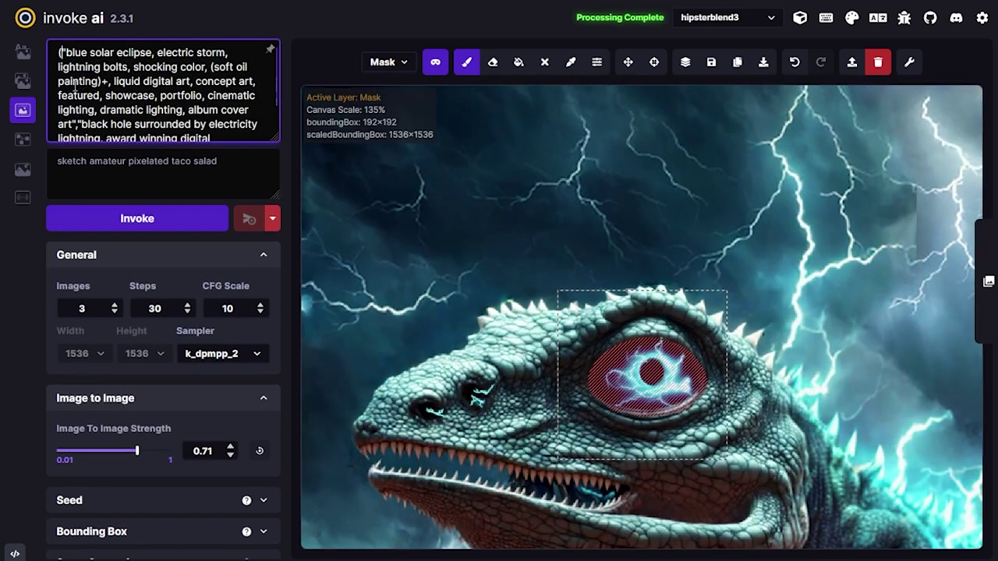
pyautogui.write('"lizard eye"')
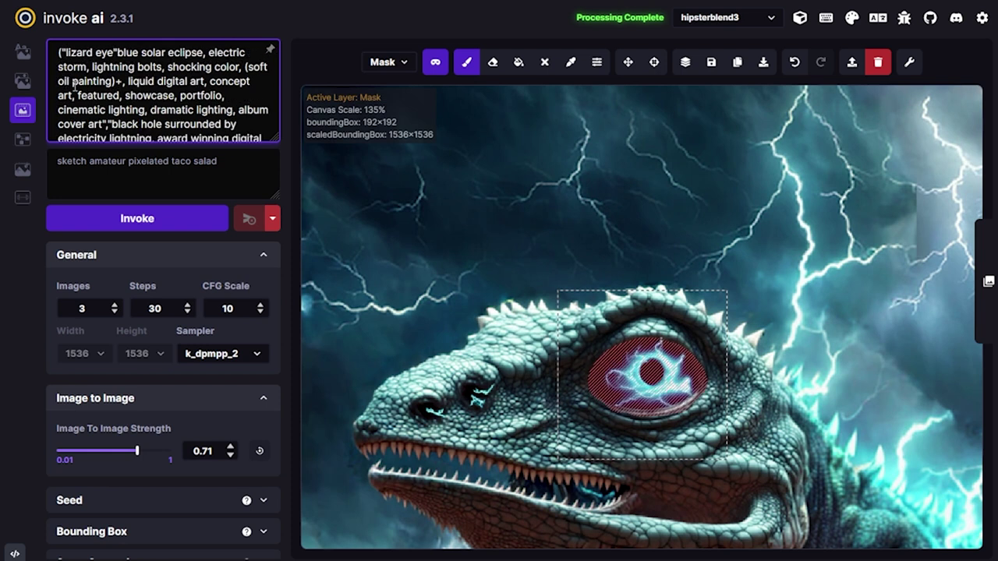
pyautogui.write(',"')
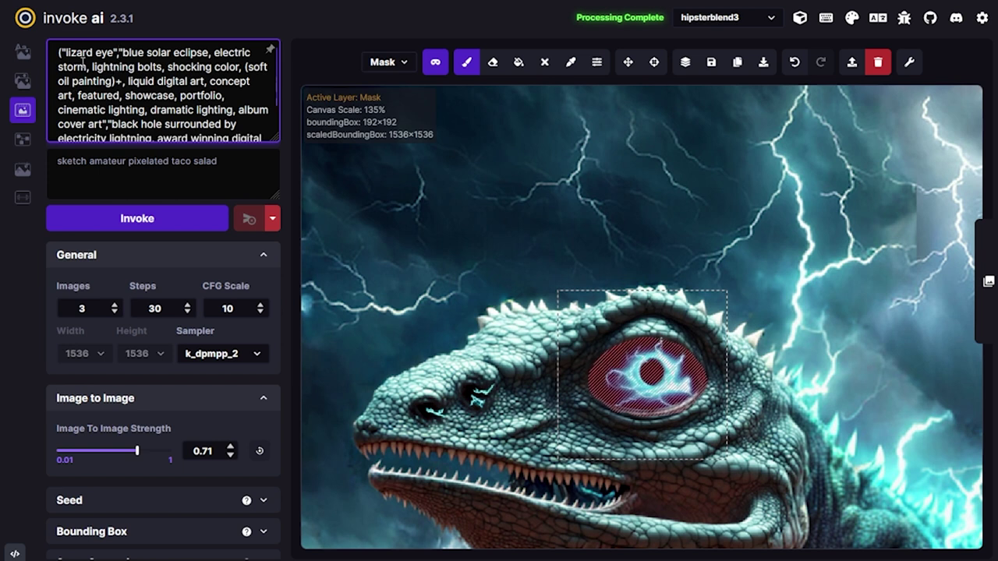
# Set the blend weights of the three prompts to 1, .4 and .4 and regenerate the masked eye.
pyautogui.scroll(-1, 132, 101)
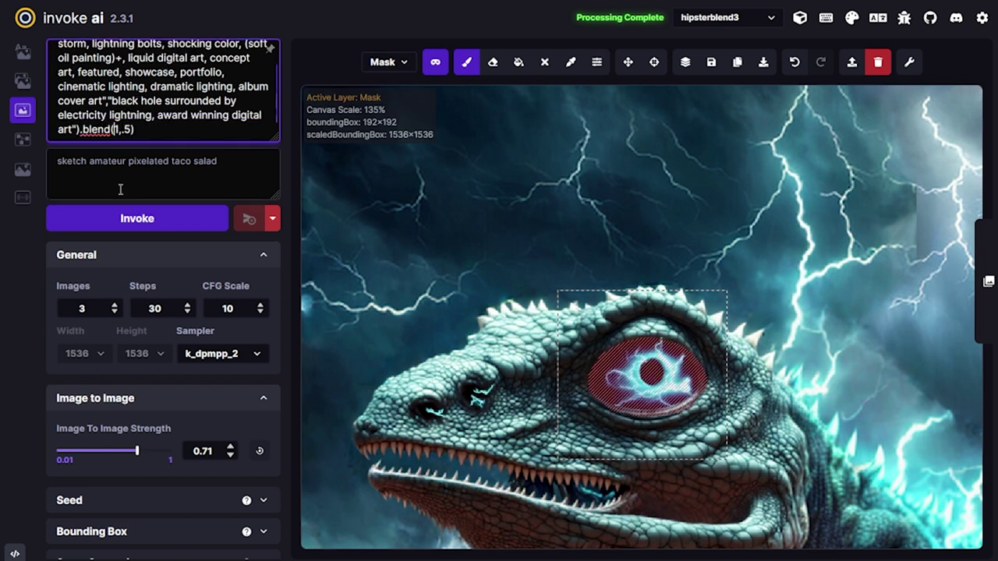
pyautogui.write('1')
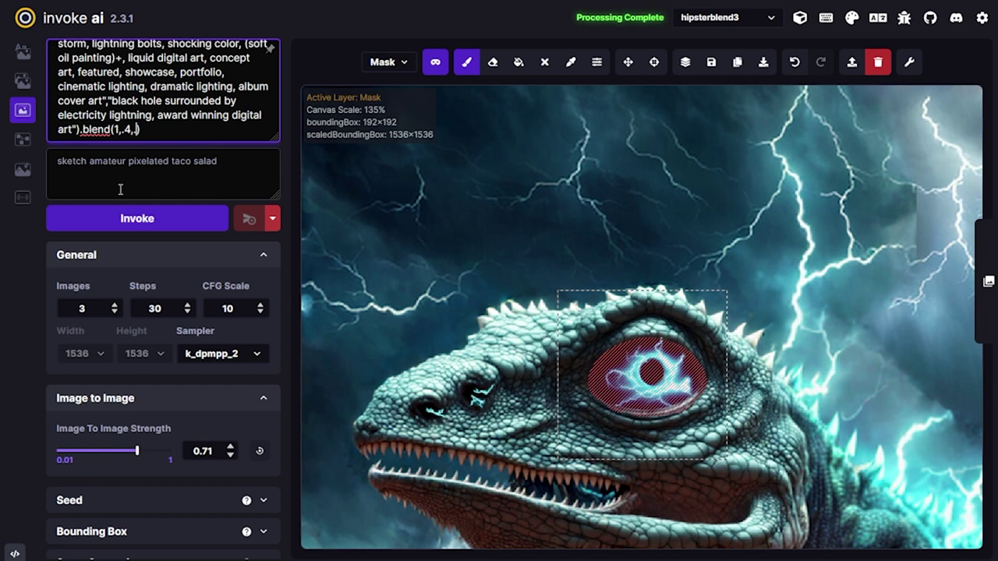
pyautogui.click(195, 224)
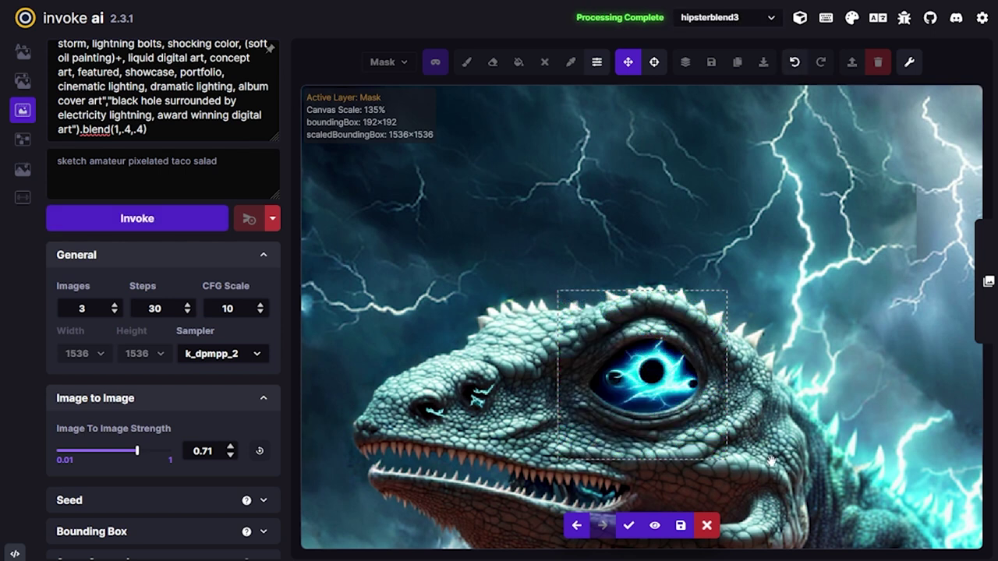
# Compare the new eye variations close up and within the whole picture, and discard them all.
pyautogui.press('Left')
pyautogui.press('Left')
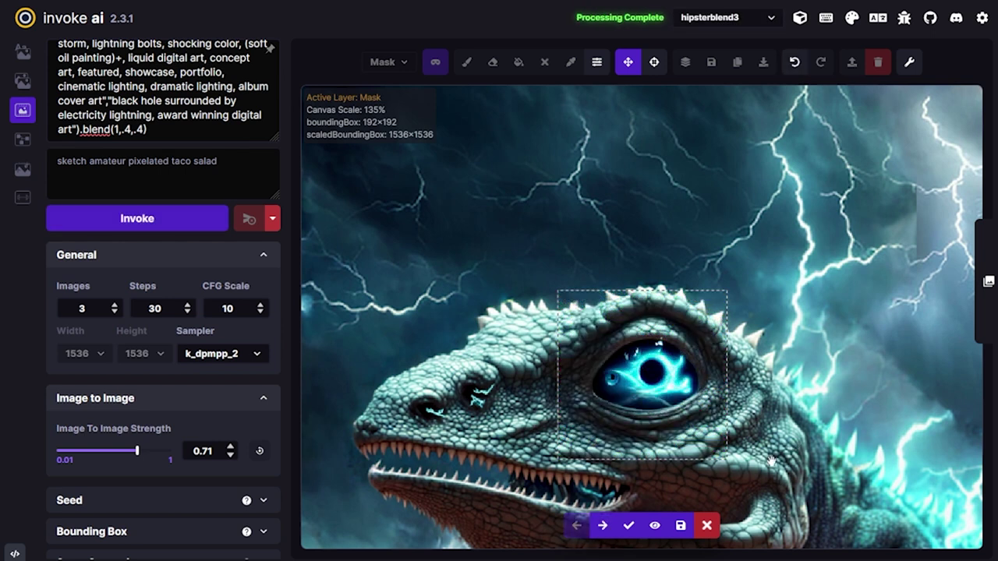
pyautogui.press('Right')
pyautogui.press('Left')
pyautogui.scroll(-5, 646, 415)
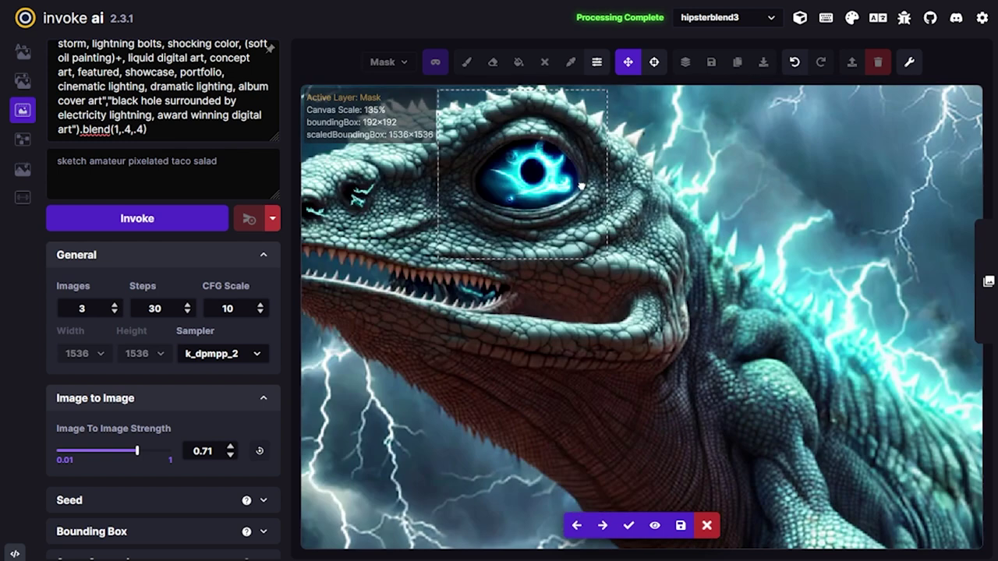
pyautogui.scroll(5, 677, 315)
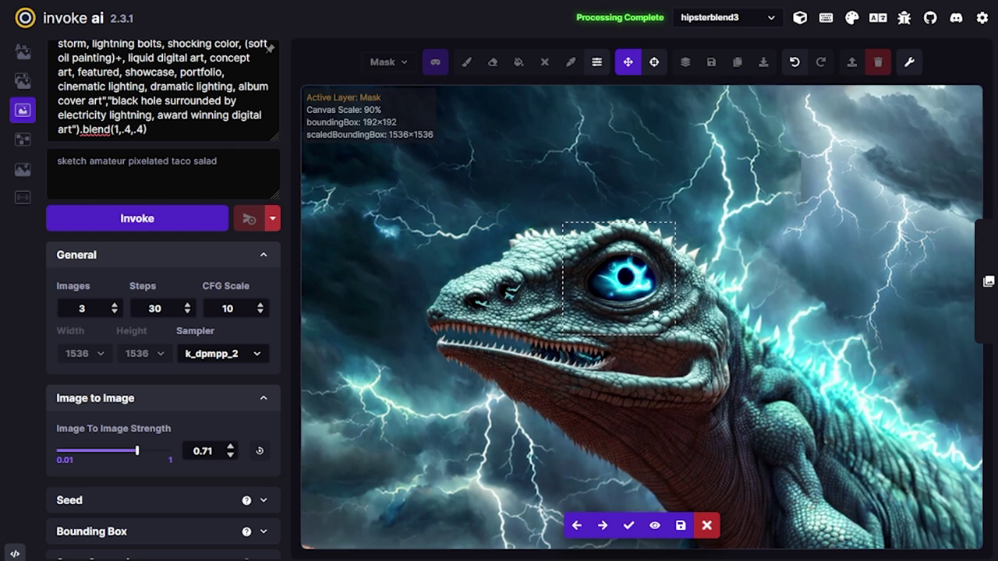
pyautogui.scroll(-8, 654, 309)
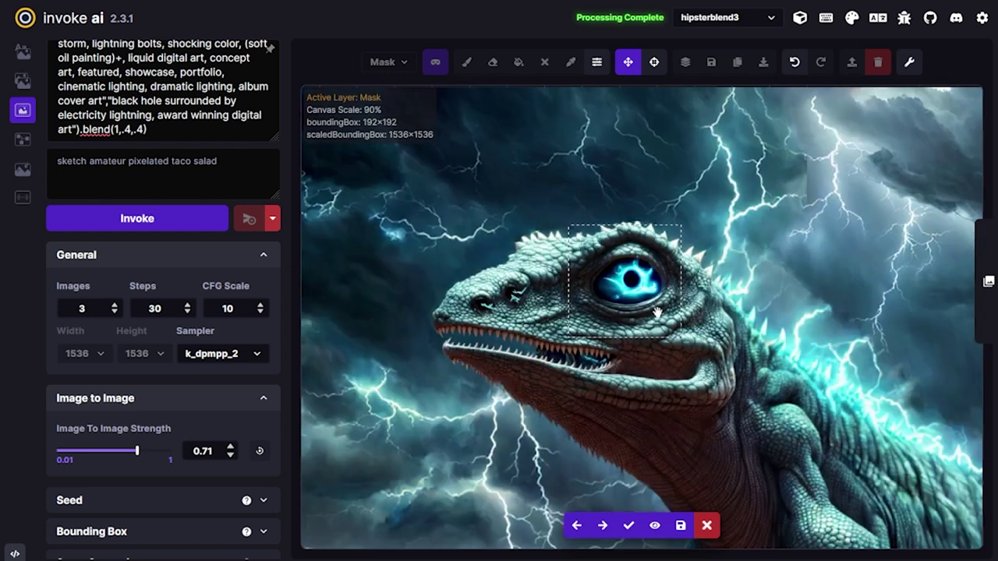
pyautogui.scroll(12, 670, 328)
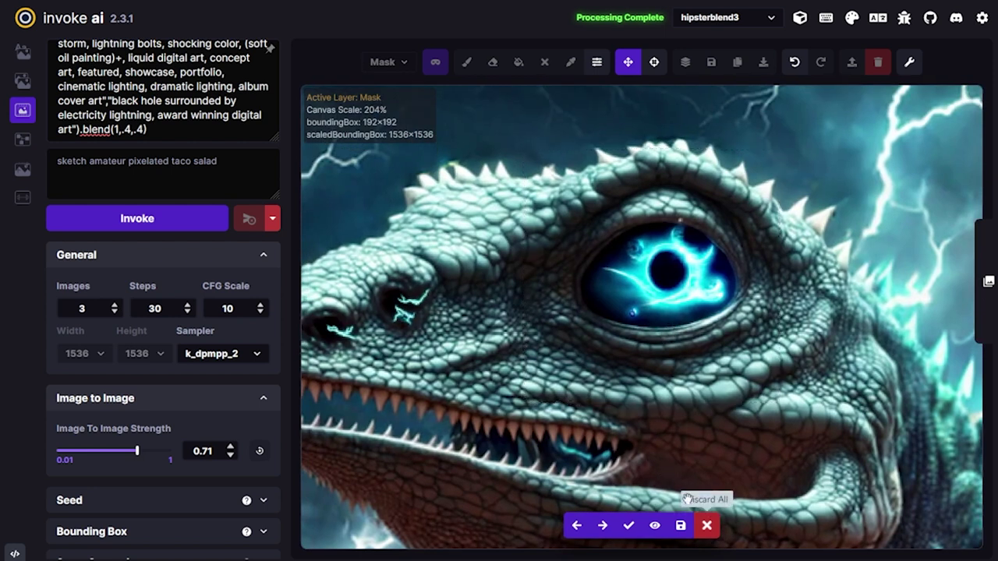
pyautogui.click(610, 522)
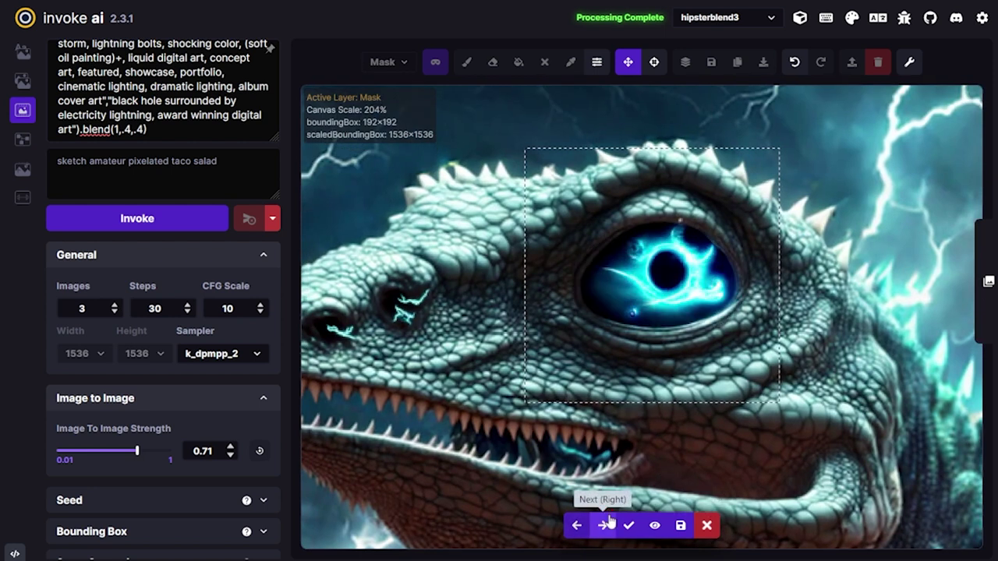
pyautogui.click(707, 524)
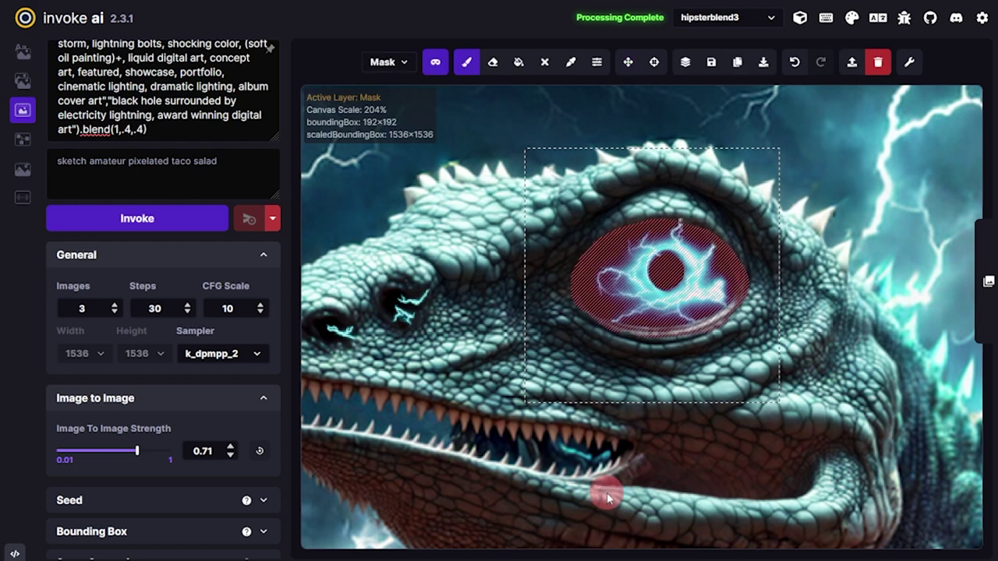
# Replace "black hole" with "iris" at the start of the third blended prompt.
pyautogui.click(158, 120)
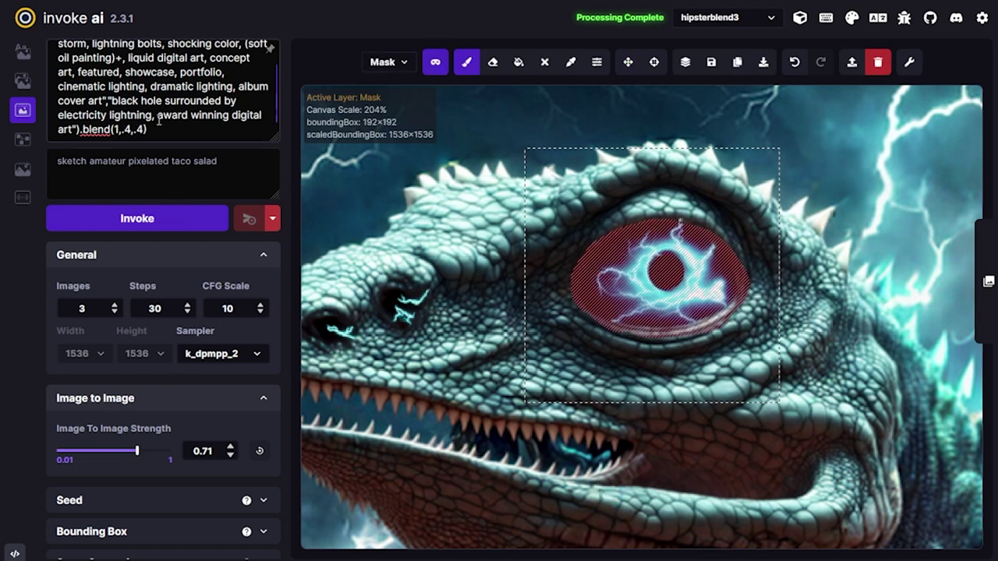
pyautogui.click(138, 130)
pyautogui.write('.')
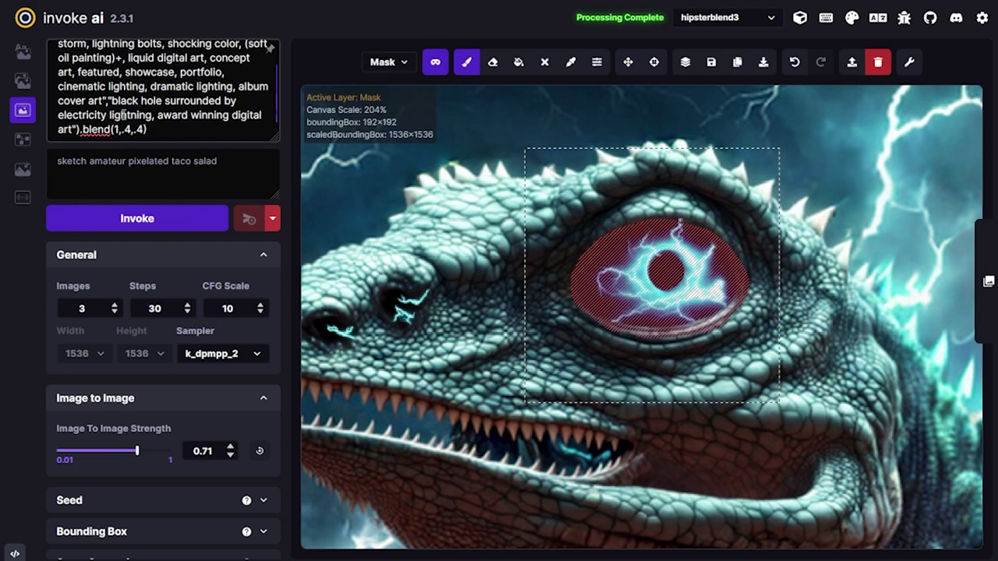
pyautogui.moveTo(111, 101); pyautogui.dragTo(162, 101)
pyautogui.click(162, 102)
pyautogui.scroll(1, 160, 134)
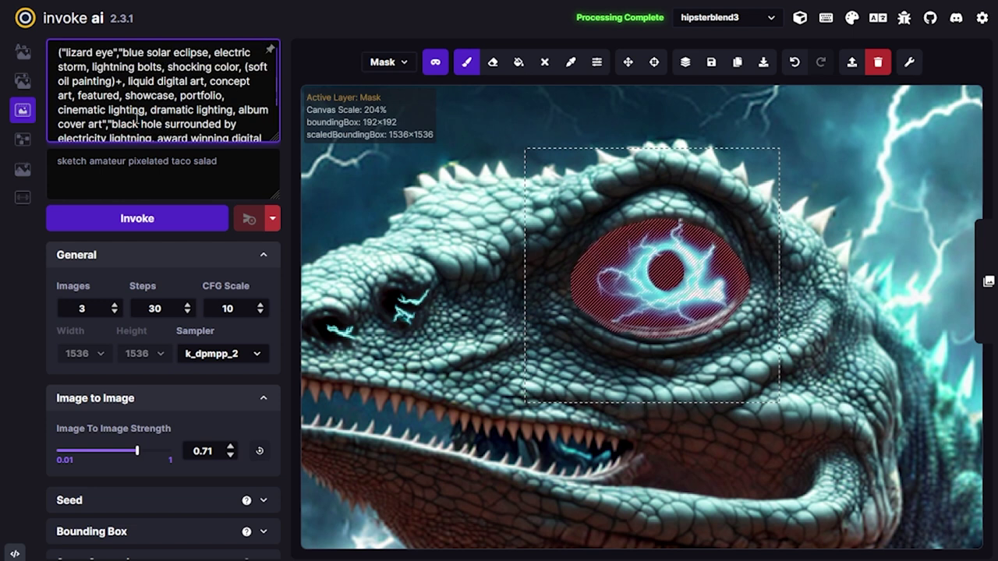
pyautogui.scroll(-1, 138, 121)
pyautogui.moveTo(111, 101); pyautogui.dragTo(162, 101)
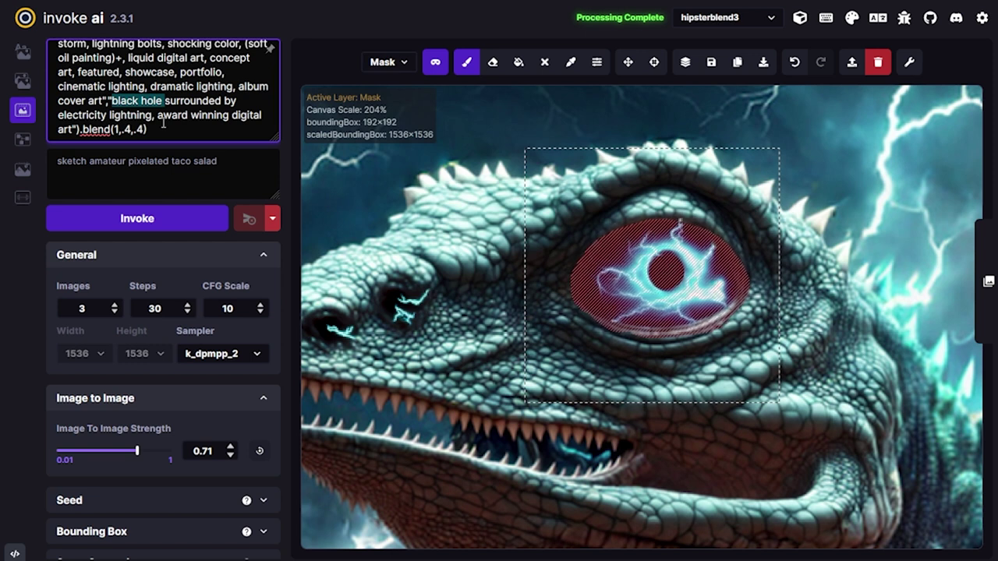
pyautogui.write('iris')
# Replace "blue solar eclipse" with "iris" in the second blended prompt and regenerate the masked eye.
pyautogui.scroll(1, 163, 121)
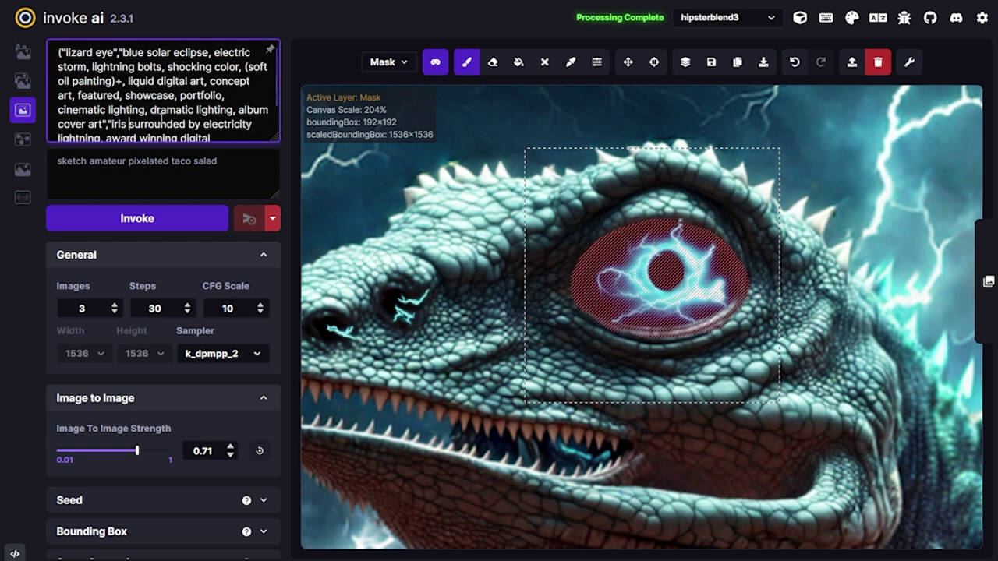
pyautogui.moveTo(131, 52); pyautogui.dragTo(182, 52)
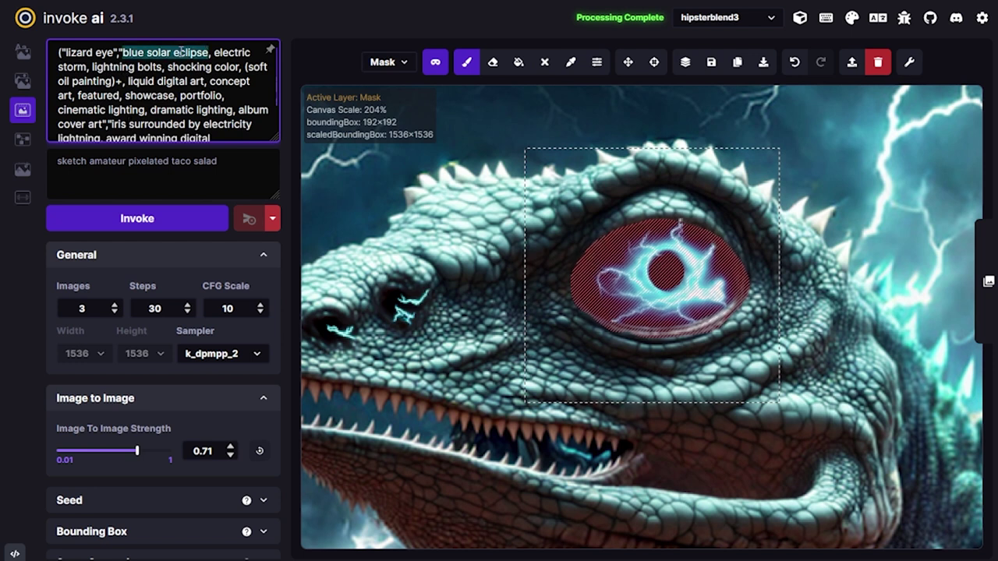
pyautogui.press('BackSpace')
pyautogui.write('iris')
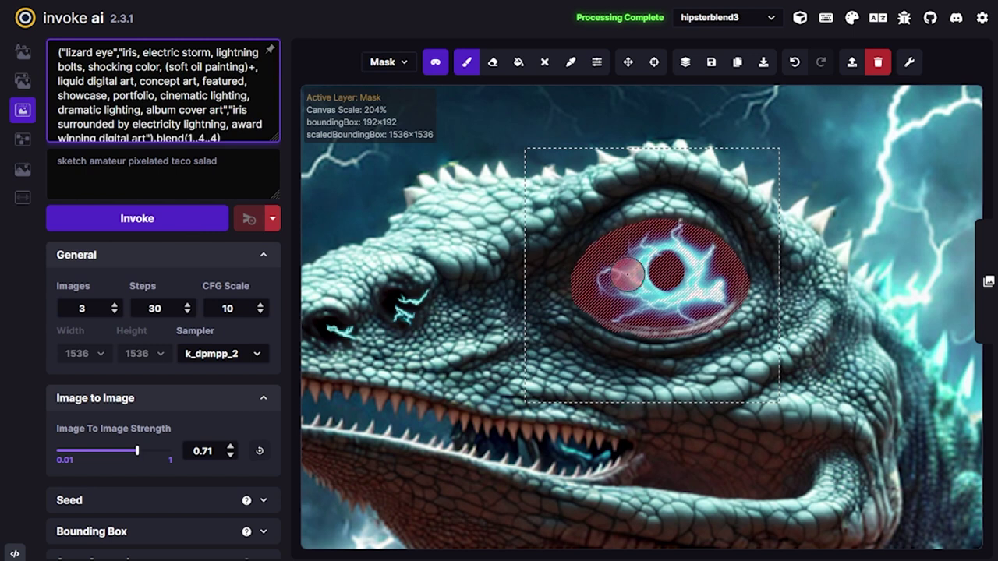
pyautogui.click(190, 228)
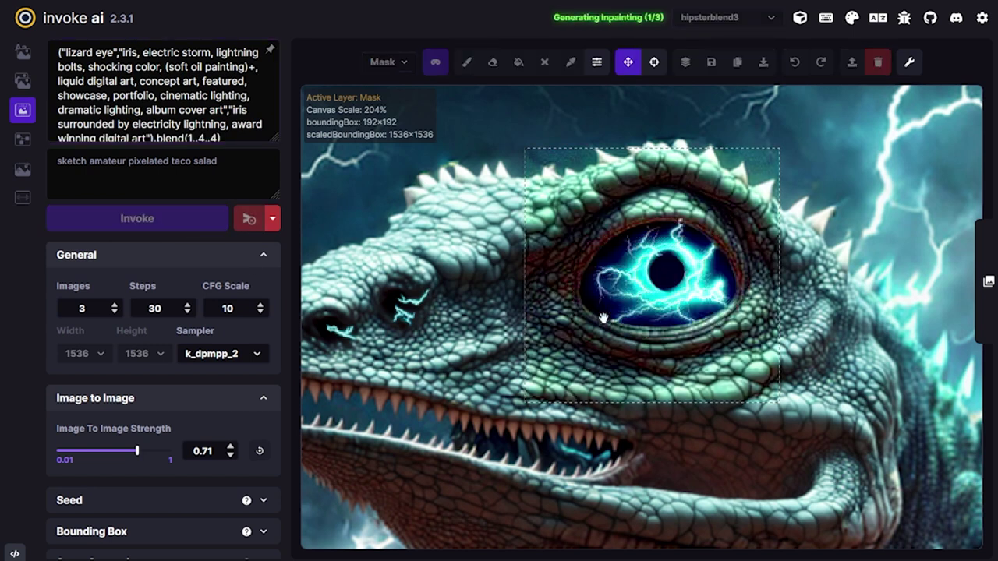
# Review and discard the regenerated eye variations, and lower the image-to-image strength to 0.48.
pyautogui.scroll(-2, 616, 328)
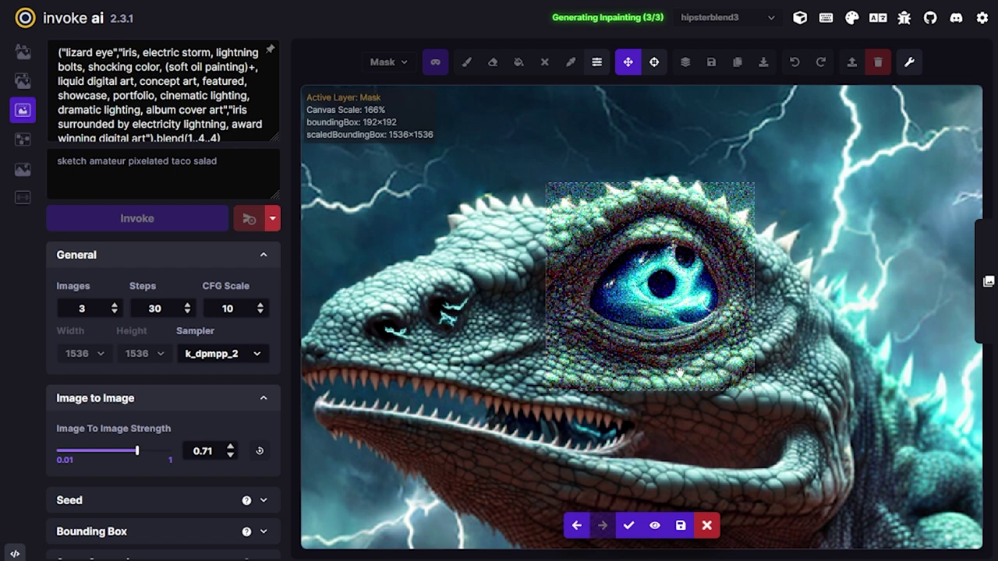
pyautogui.press('Left')
pyautogui.press('Left')
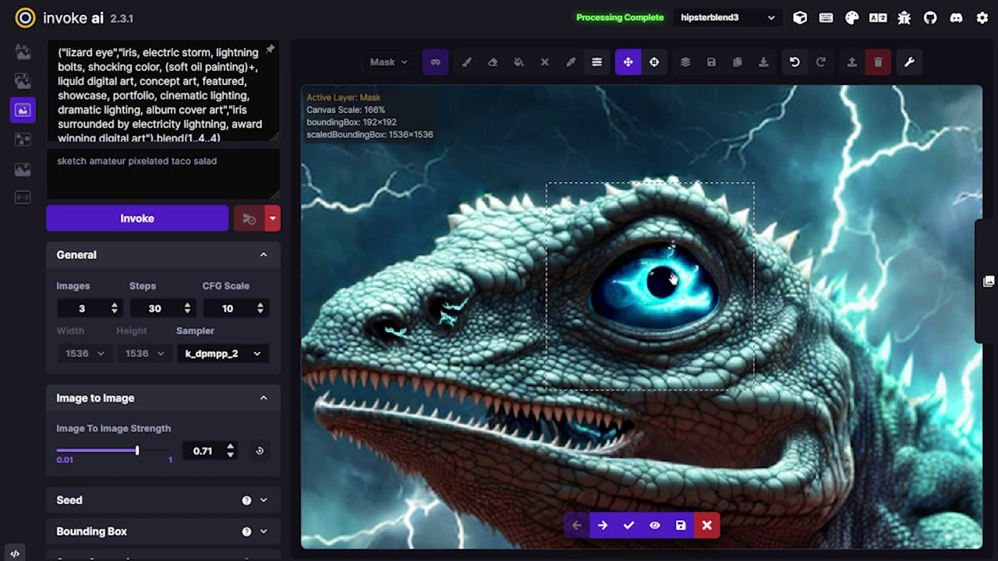
pyautogui.click(707, 525)
pyautogui.moveTo(137, 452); pyautogui.dragTo(111, 459)
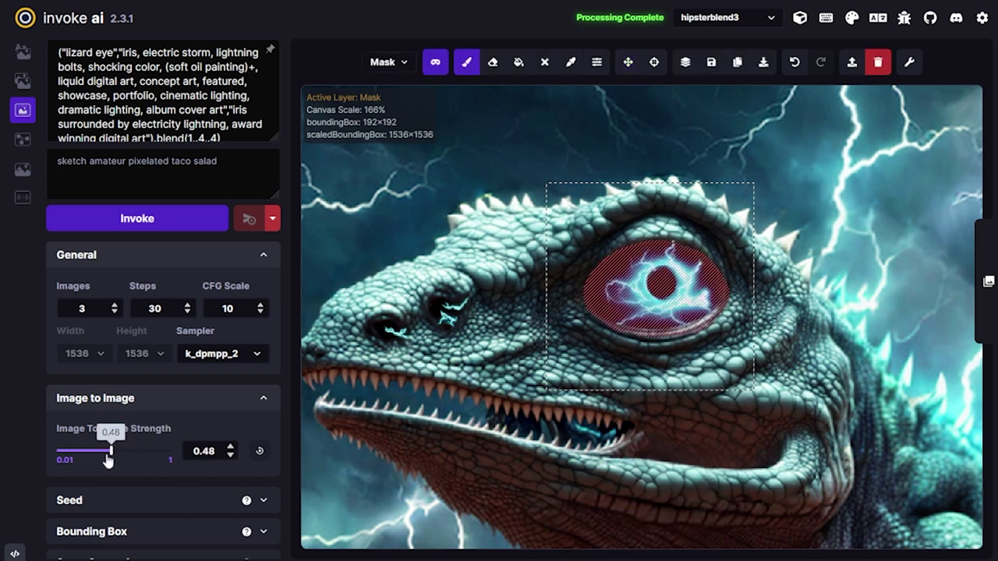
# Try an image-to-image strength of 0.4 on the masked eye and discard the generated variations.
pyautogui.click(102, 452)
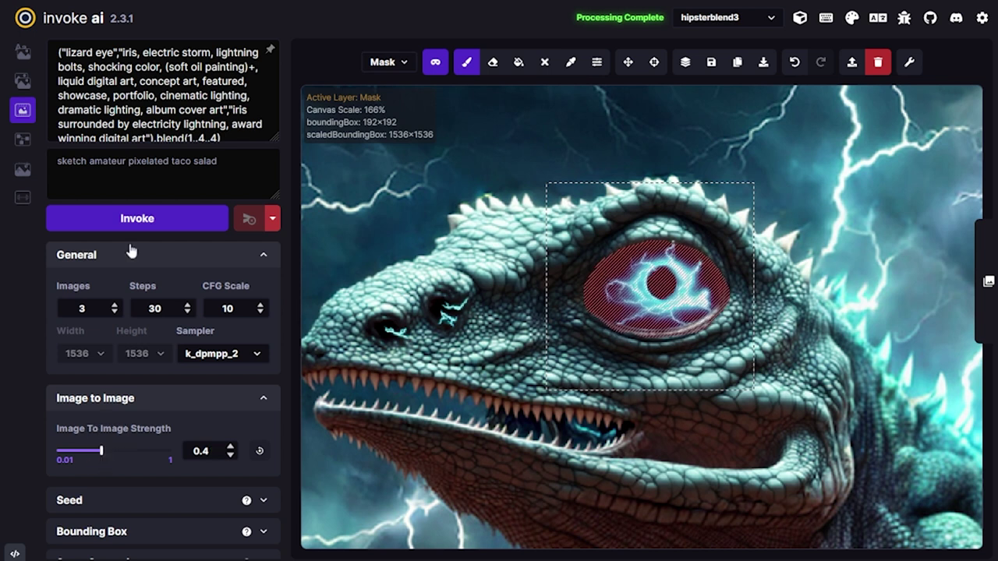
pyautogui.click(148, 226)
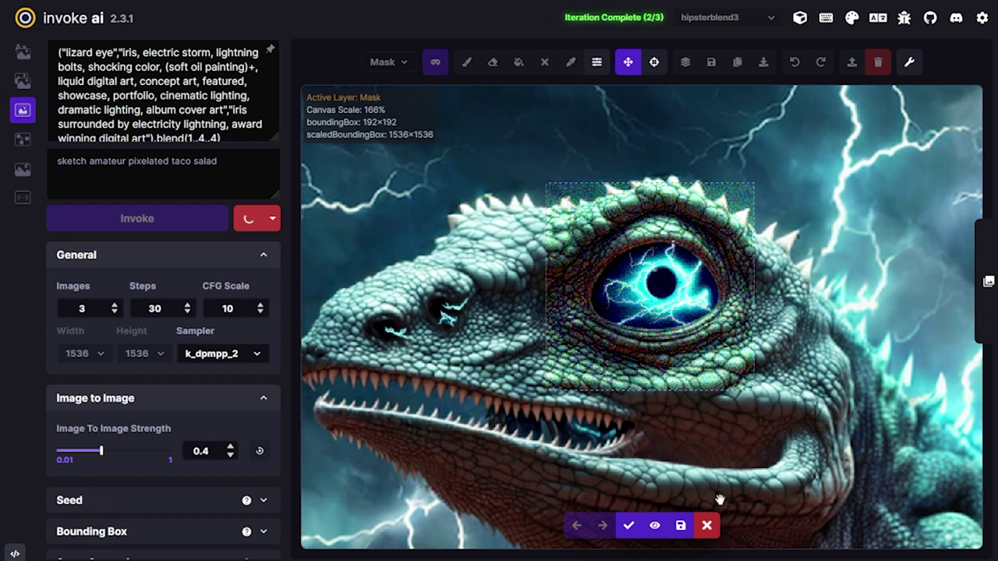
pyautogui.hotkey('shift', 'x')
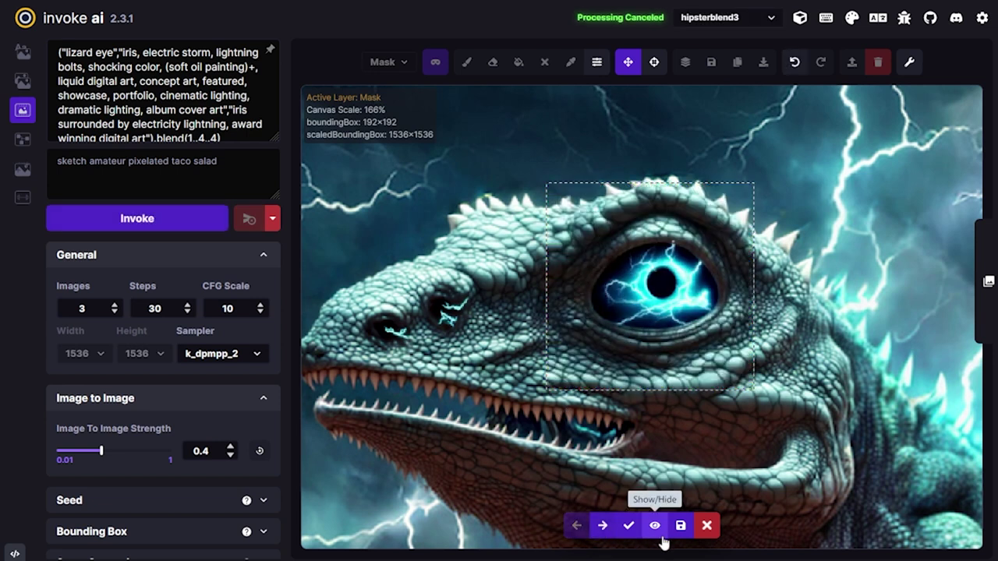
pyautogui.click(628, 526)
# Set the image-to-image strength to 0.49, regenerate the masked eye, stop after the first variation and accept it.
pyautogui.moveTo(107, 456); pyautogui.dragTo(114, 456)
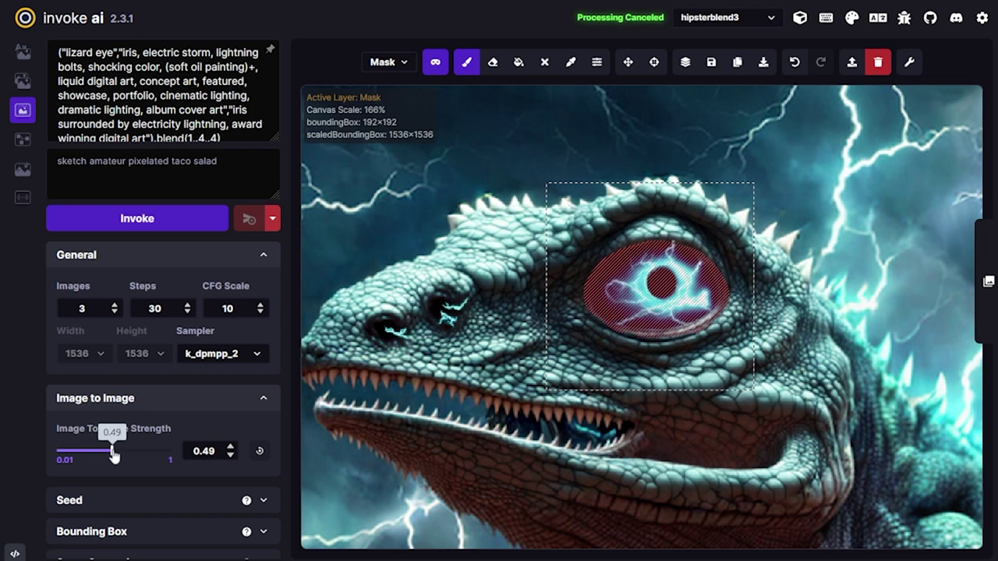
pyautogui.click(178, 224)
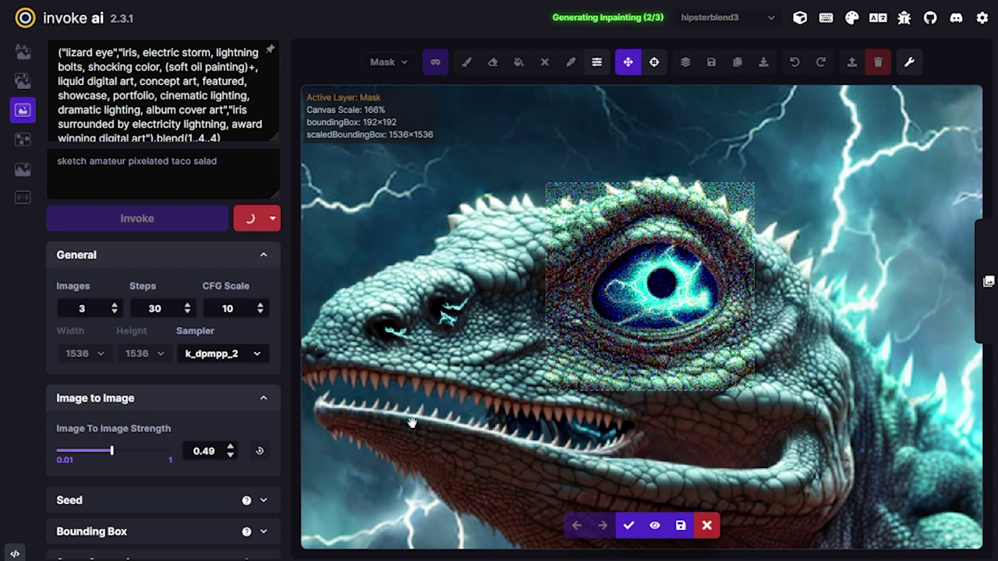
pyautogui.hotkey('shift', 'x')
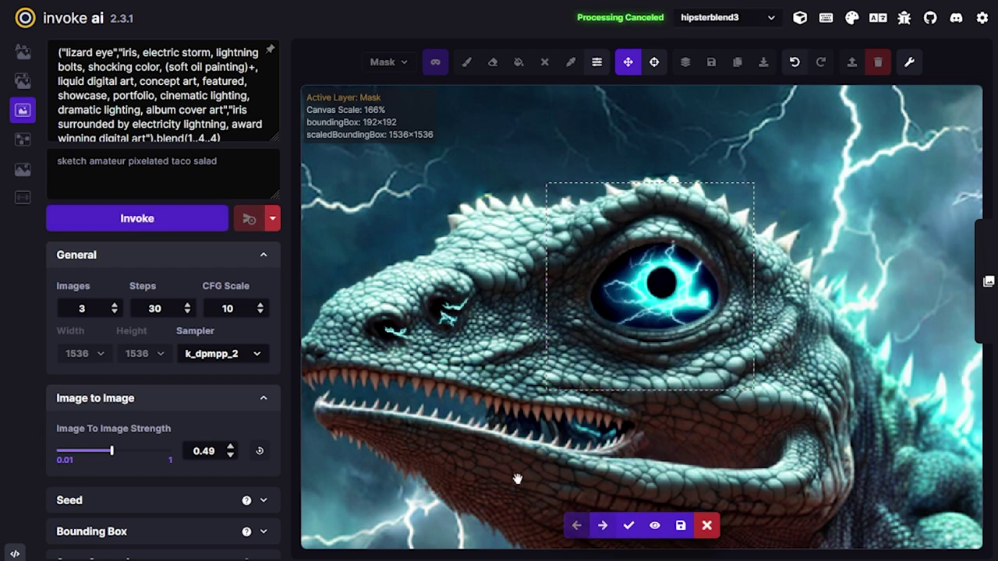
pyautogui.click(628, 525)
# Enlarge the bounding box to 896×896 and place it over the lizard's chest and front legs.
pyautogui.scroll(-5, 736, 457)
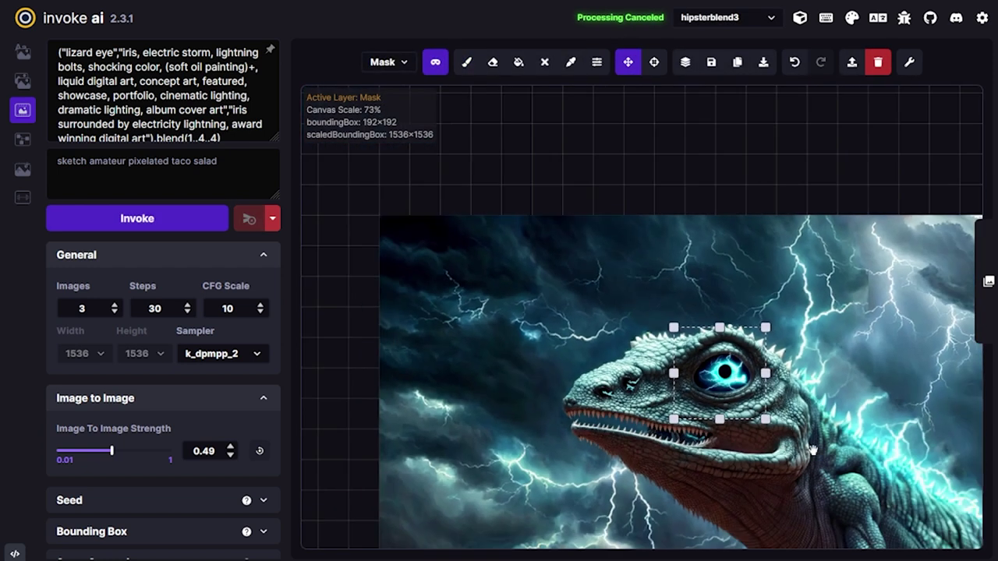
pyautogui.scroll(-2, 761, 284)
pyautogui.moveTo(797, 384); pyautogui.dragTo(697, 405)
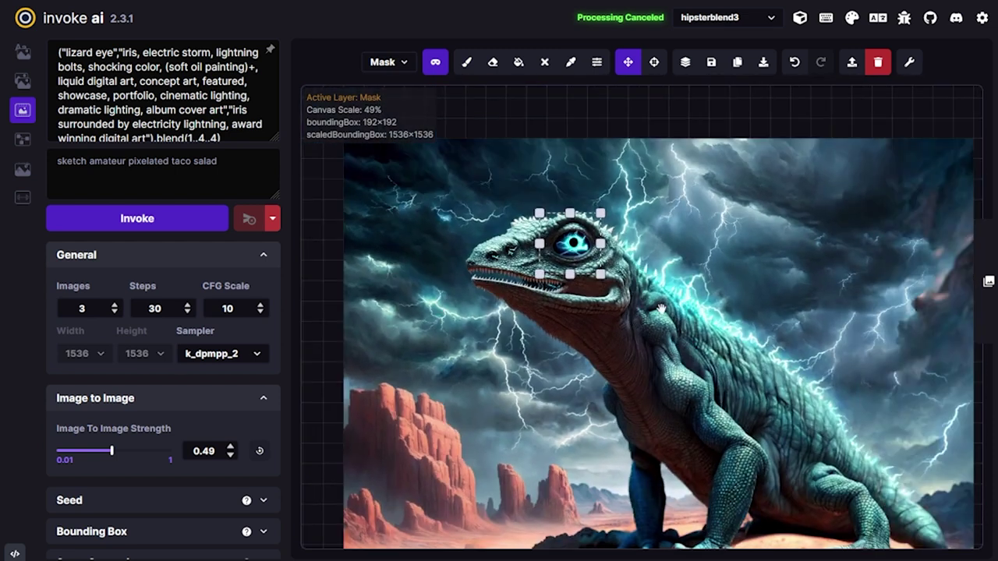
pyautogui.moveTo(586, 274); pyautogui.dragTo(769, 455)
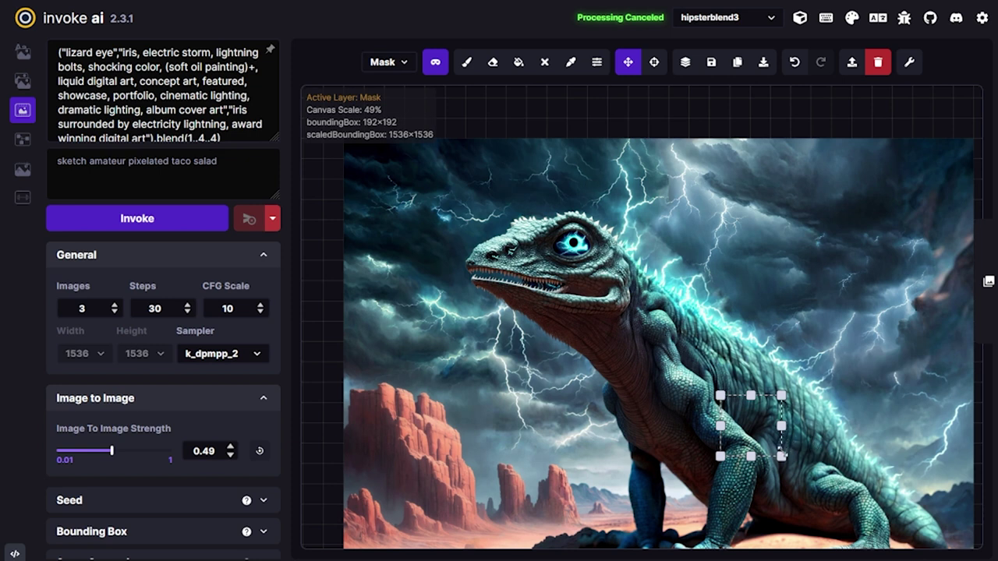
pyautogui.moveTo(885, 511); pyautogui.dragTo(828, 468)
pyautogui.moveTo(687, 429); pyautogui.dragTo(747, 485)
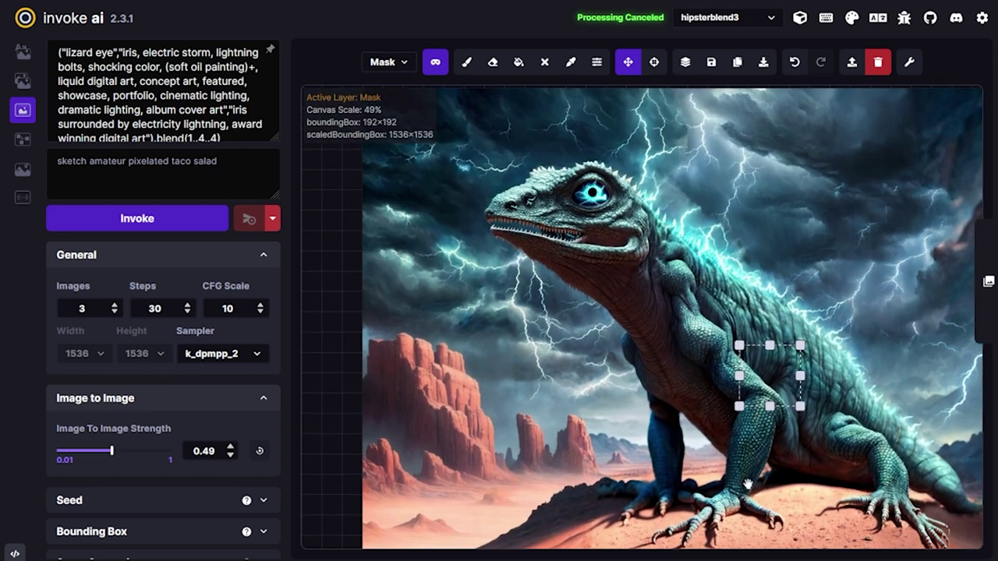
pyautogui.moveTo(770, 248); pyautogui.dragTo(776, 292)
pyautogui.moveTo(727, 330); pyautogui.dragTo(573, 525)
pyautogui.moveTo(580, 484); pyautogui.dragTo(788, 260)
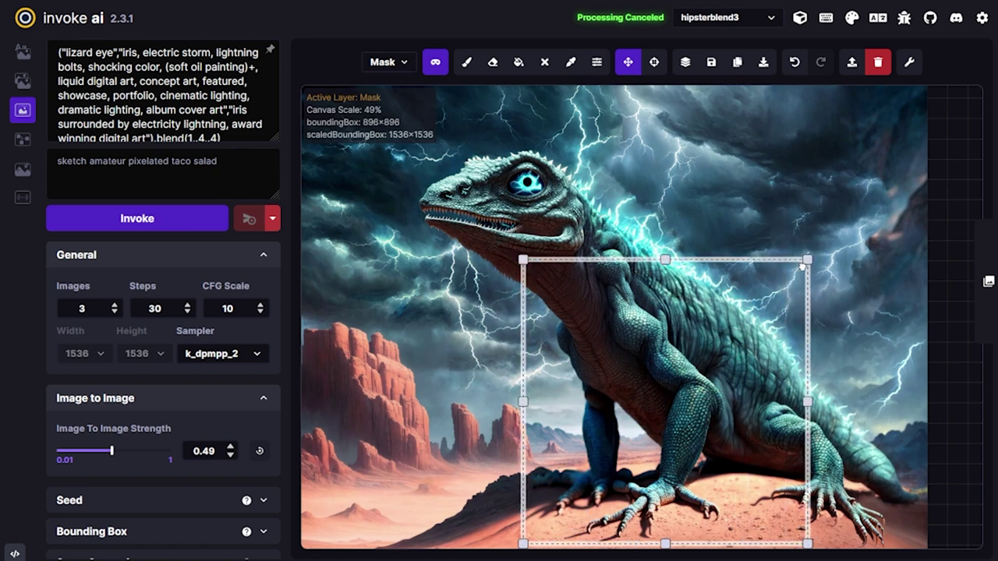
pyautogui.moveTo(805, 384); pyautogui.dragTo(778, 380)
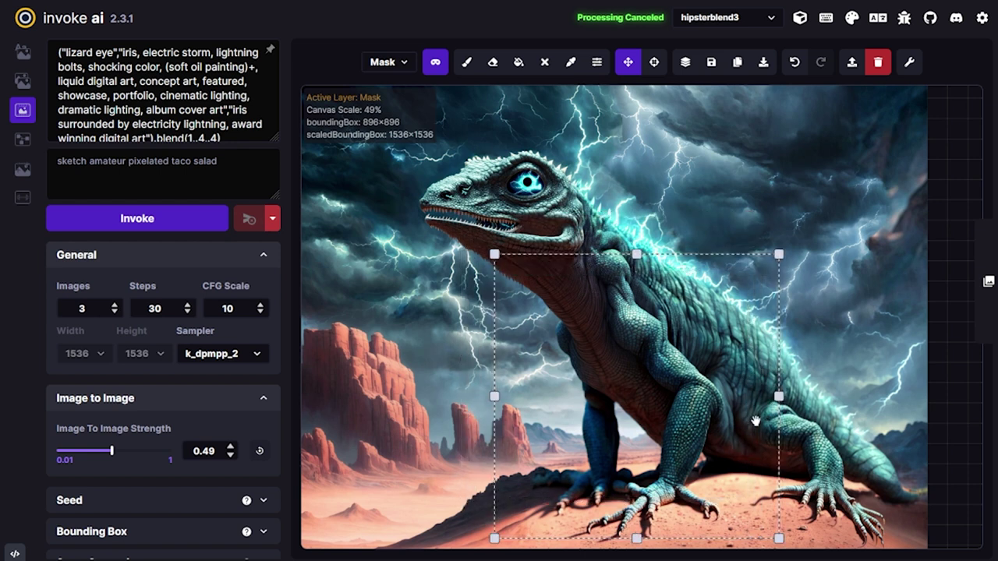
# Merge the first two blended prompts into one starting "lizard, electric, (soft oil painting)+" and change "concept art" to "creature concept art".
pyautogui.doubleClick(83, 51)
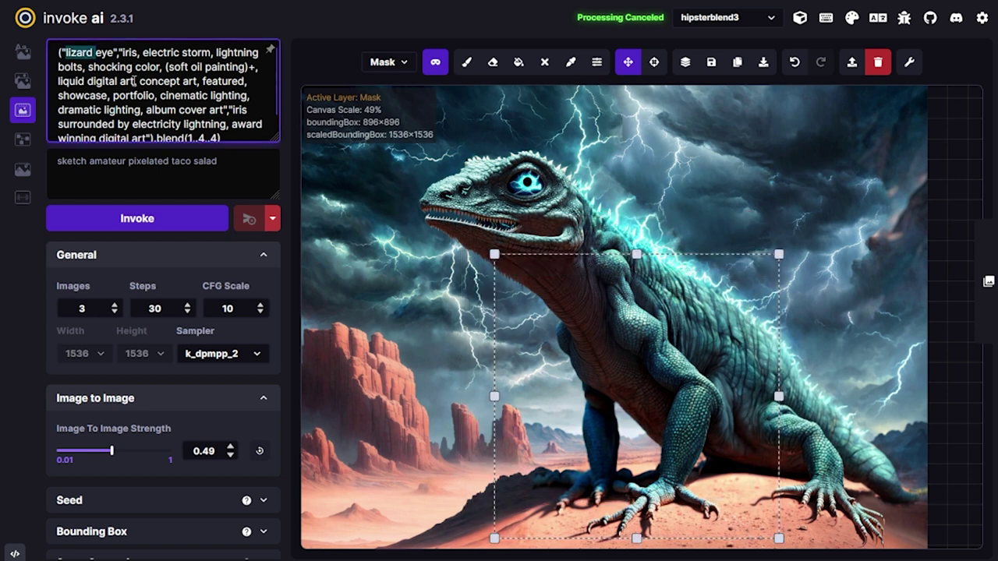
pyautogui.scroll(-1, 158, 109)
pyautogui.scroll(1, 146, 50)
pyautogui.doubleClick(104, 52)
pyautogui.click(135, 77)
pyautogui.scroll(-1, 164, 90)
pyautogui.scroll(1, 184, 92)
pyautogui.moveTo(161, 68); pyautogui.dragTo(93, 52)
pyautogui.write(', electric, ')
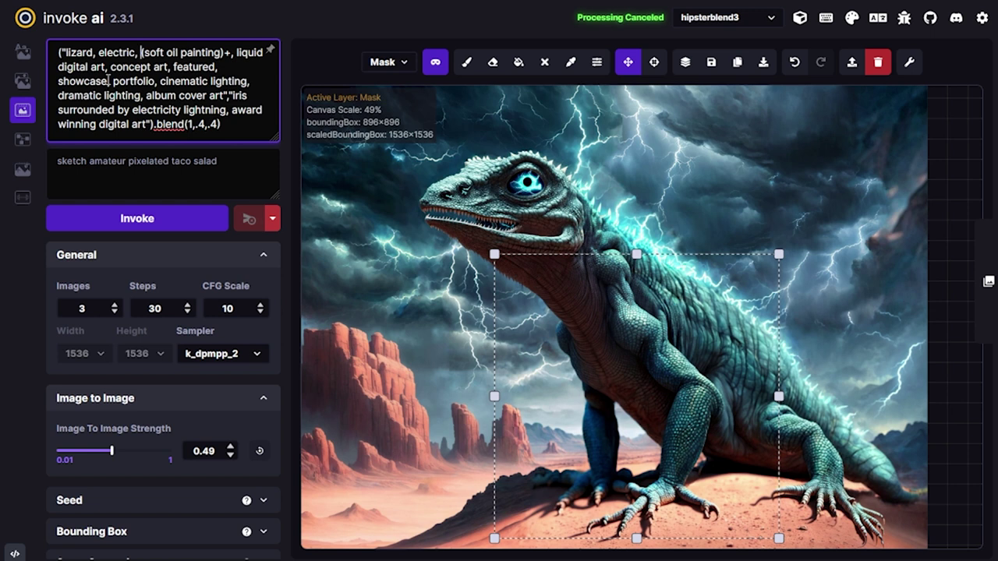
pyautogui.write('creature')
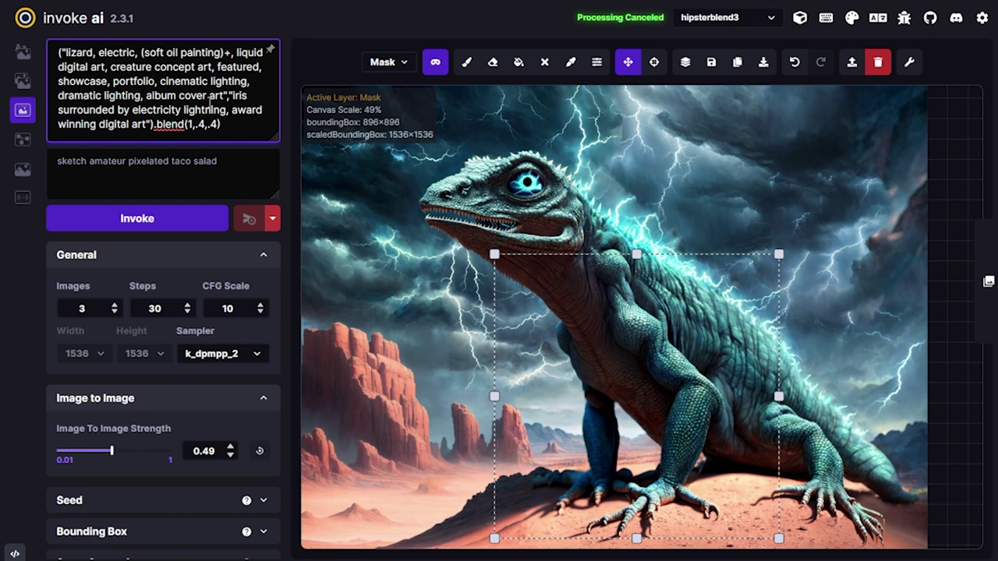
# Replace "iris surrounded by electricity lightning" with "lizard body" in the last prompt and reduce the blend weights to (1,.4).
pyautogui.moveTo(238, 95); pyautogui.dragTo(226, 110)
pyautogui.write('lizard body')
pyautogui.moveTo(117, 124); pyautogui.dragTo(129, 124)
pyautogui.press('BackSpace')
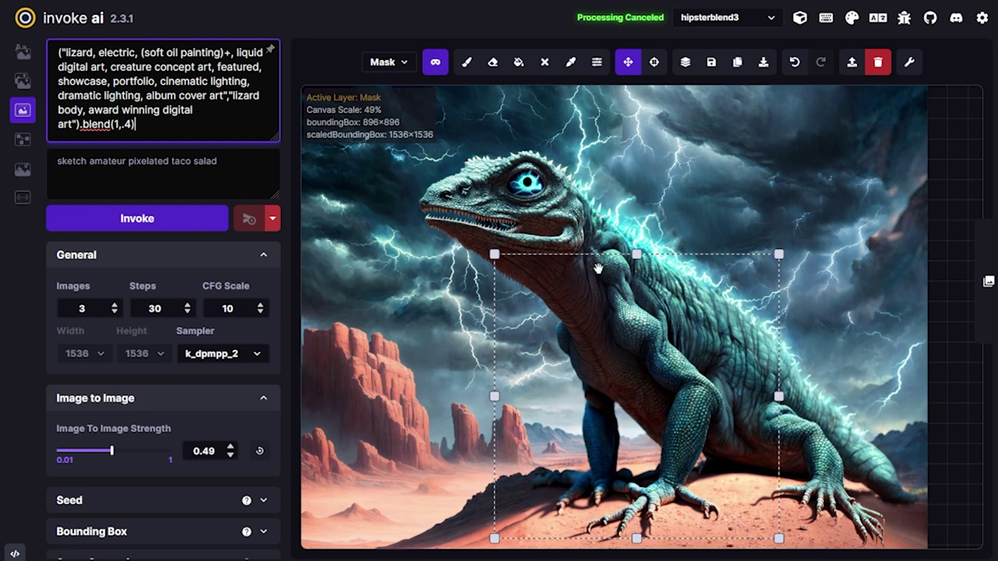
# On the base layer, sample the sand colour and paint over the middle claw of the near front foot.
pyautogui.click(467, 61)
pyautogui.press('q')
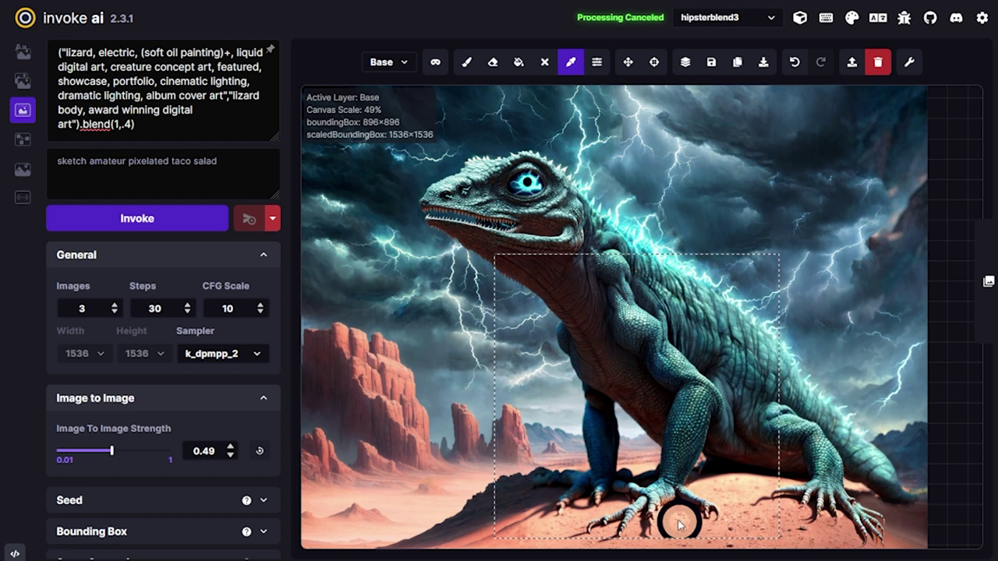
pyautogui.scroll(5, 663, 515)
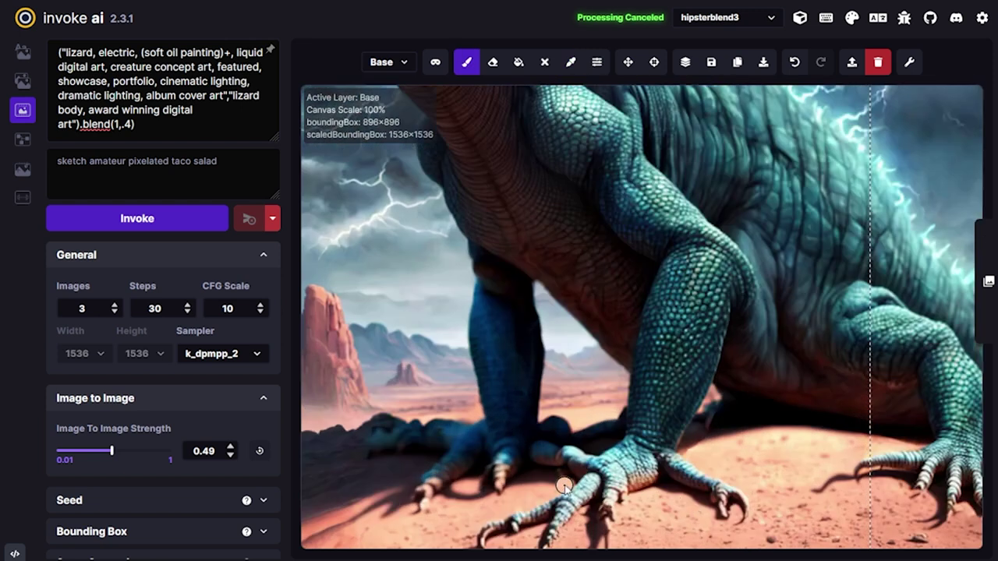
pyautogui.press('c')
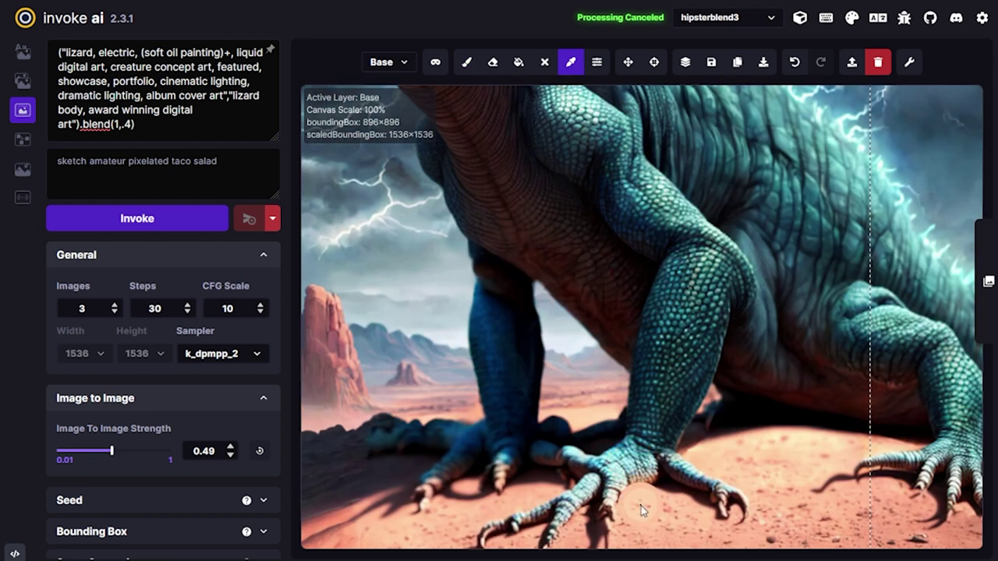
pyautogui.click(667, 526)
pyautogui.click(606, 513)
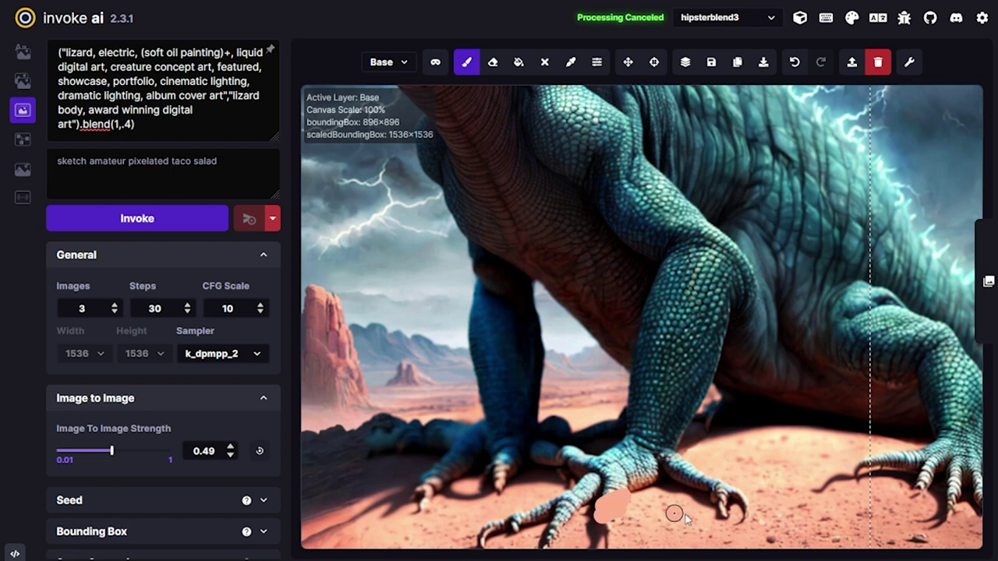
# Paint two light teal toes on the near front foot and a dark teal toe on the far front foot.
pyautogui.press('c')
pyautogui.click(644, 489)
pyautogui.moveTo(638, 468); pyautogui.dragTo(621, 539)
pyautogui.moveTo(546, 479); pyautogui.dragTo(603, 456)
pyautogui.press('c')
pyautogui.click(475, 437)
pyautogui.moveTo(490, 448); pyautogui.dragTo(464, 490)
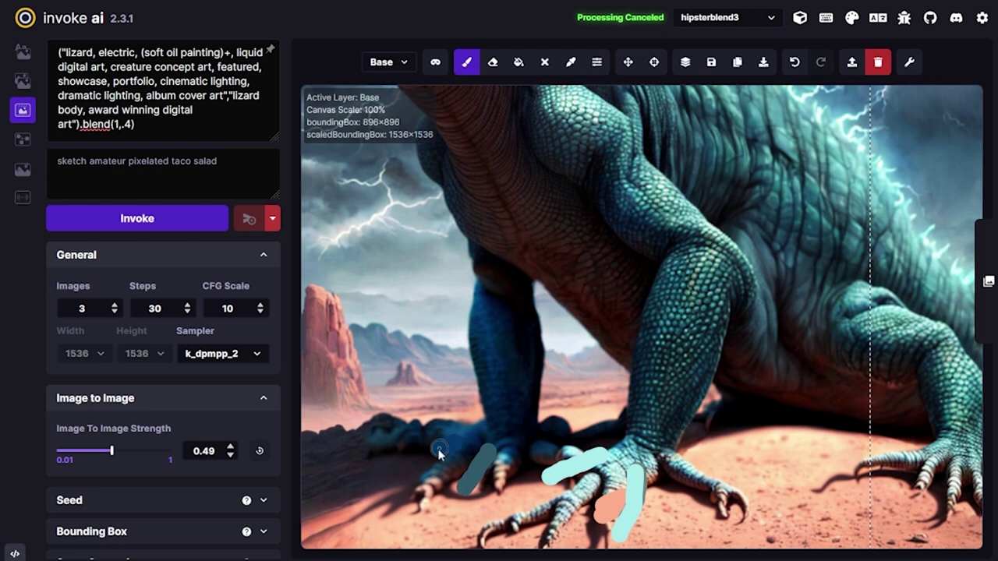
# Cover the outer claw of the near front foot with sampled sand colour and retouch its toe with a sampled scale colour.
pyautogui.scroll(-1, 439, 455)
pyautogui.press('space')
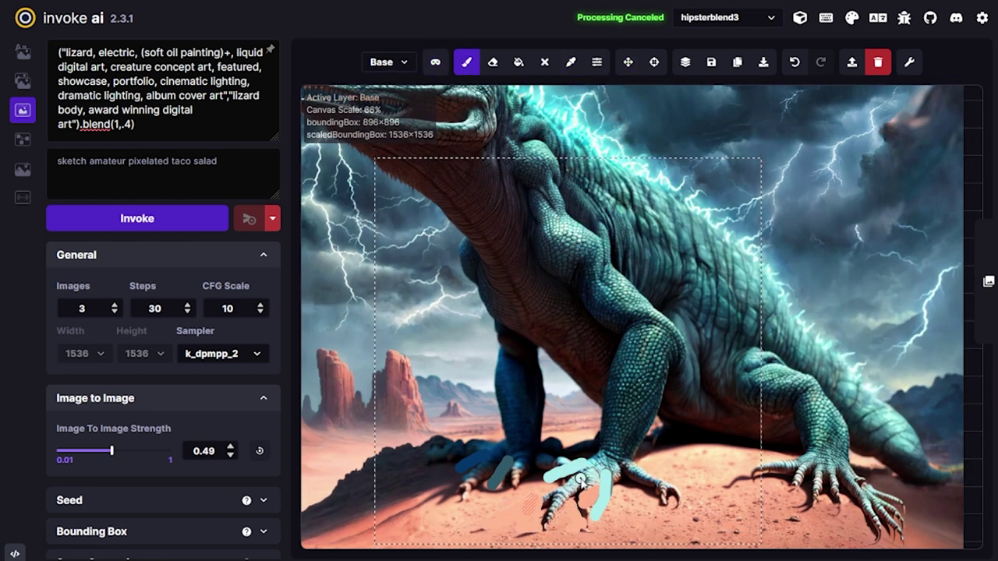
pyautogui.press('c')
pyautogui.click(647, 472)
pyautogui.click(654, 490)
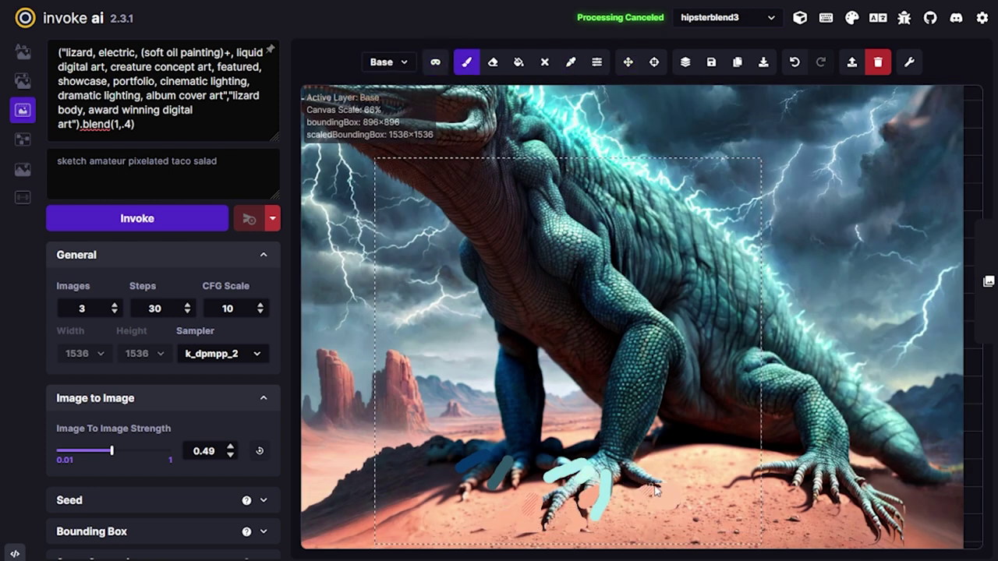
pyautogui.press('c')
pyautogui.click(654, 481)
# Mask both front feet and the sand around them on the mask layer.
pyautogui.scroll(-3, 600, 512)
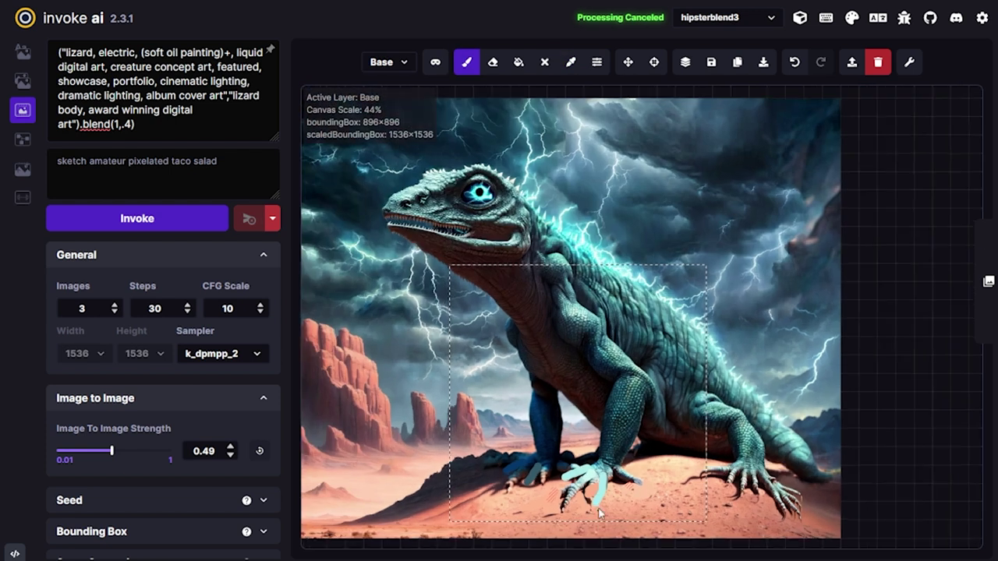
pyautogui.scroll(2, 581, 449)
pyautogui.press('q')
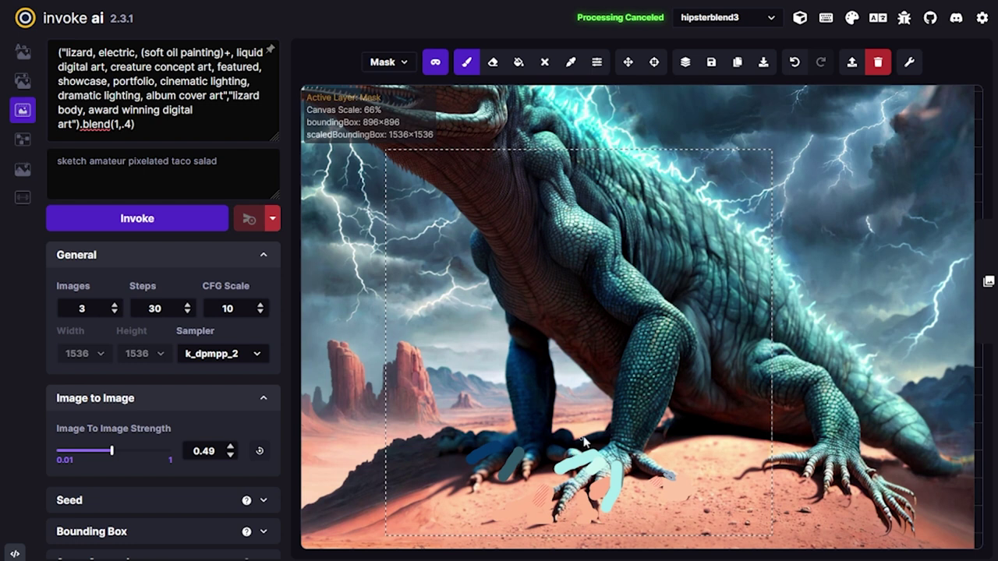
pyautogui.moveTo(560, 511)
pyautogui.mouseDown()
pyautogui.moveTo(508, 514)
pyautogui.moveTo(578, 512)
pyautogui.moveTo(598, 500)
pyautogui.moveTo(575, 464)
pyautogui.moveTo(632, 470)
pyautogui.moveTo(618, 449)
pyautogui.moveTo(654, 472)
pyautogui.moveTo(627, 443)
pyautogui.moveTo(663, 482)
pyautogui.moveTo(588, 452)
pyautogui.moveTo(605, 456)
pyautogui.moveTo(555, 461)
pyautogui.moveTo(534, 424)
pyautogui.moveTo(536, 459)
pyautogui.moveTo(521, 455)
pyautogui.moveTo(521, 435)
pyautogui.moveTo(516, 472)
pyautogui.moveTo(501, 472)
pyautogui.moveTo(524, 454)
pyautogui.moveTo(486, 474)
pyautogui.moveTo(475, 475)
pyautogui.moveTo(494, 456)
pyautogui.moveTo(467, 465)
pyautogui.moveTo(466, 491)
pyautogui.moveTo(477, 467)
pyautogui.moveTo(443, 482)
pyautogui.mouseUp()
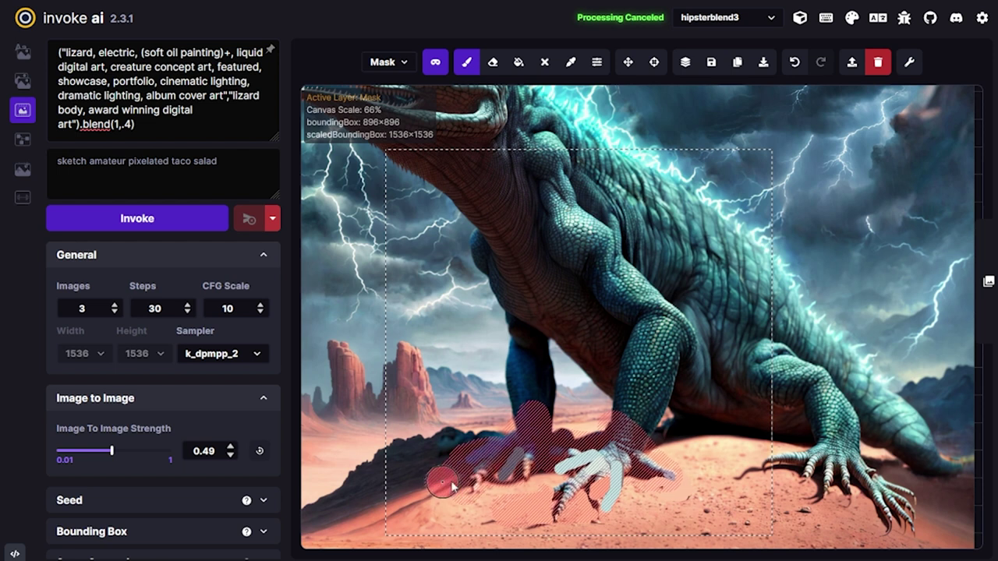
pyautogui.scroll(-4, 573, 483)
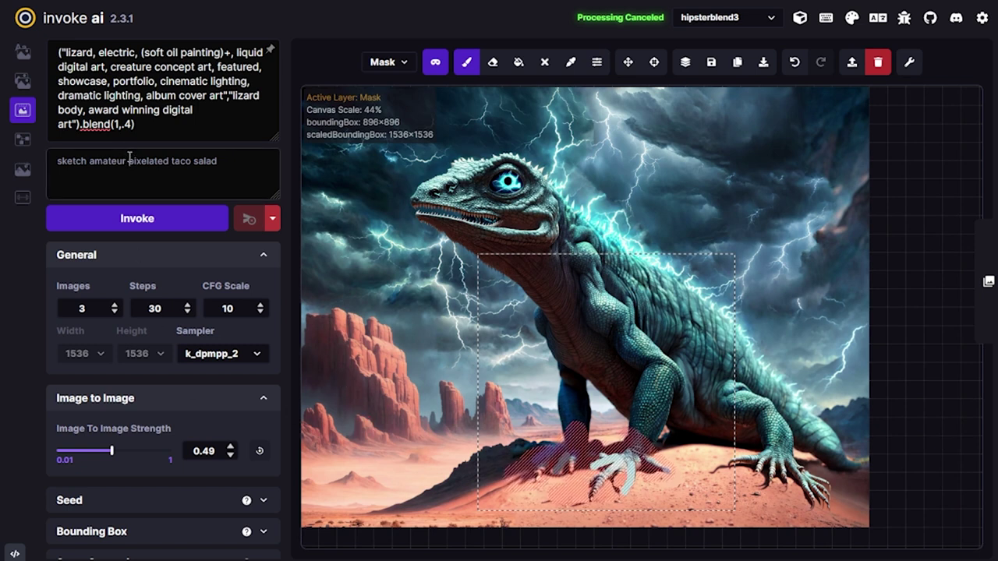
# Raise the image-to-image strength to 0.58, generate the masked feet and stop the run early.
pyautogui.moveTo(118, 448); pyautogui.dragTo(124, 450)
pyautogui.click(156, 225)
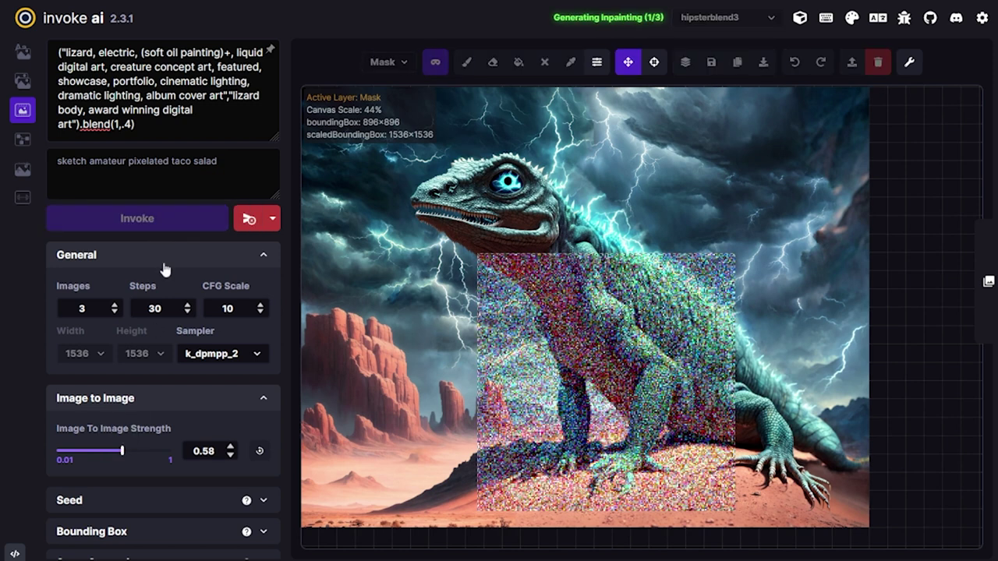
pyautogui.click(250, 219)
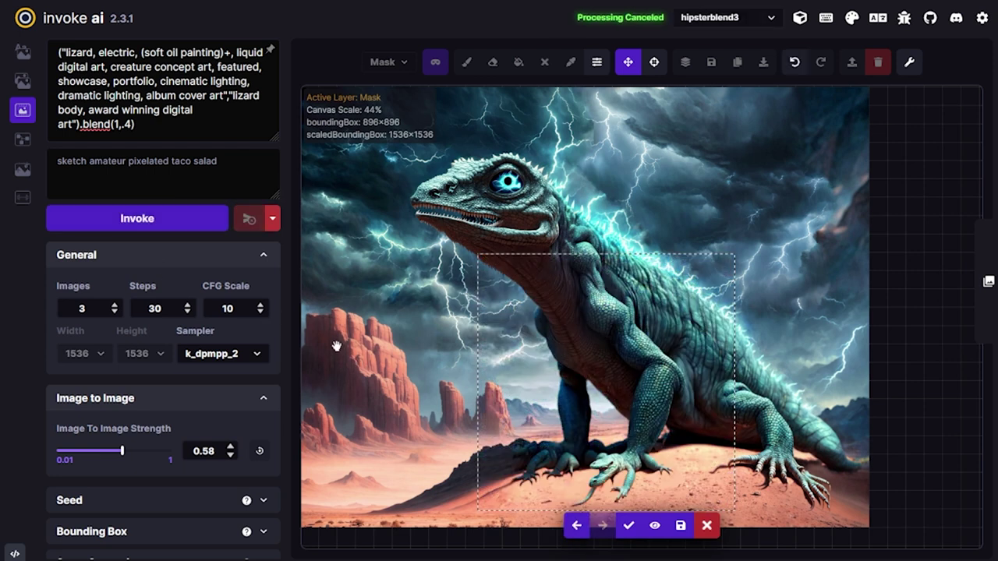
# Compare the generated front feet variations and discard them all.
pyautogui.press('Left')
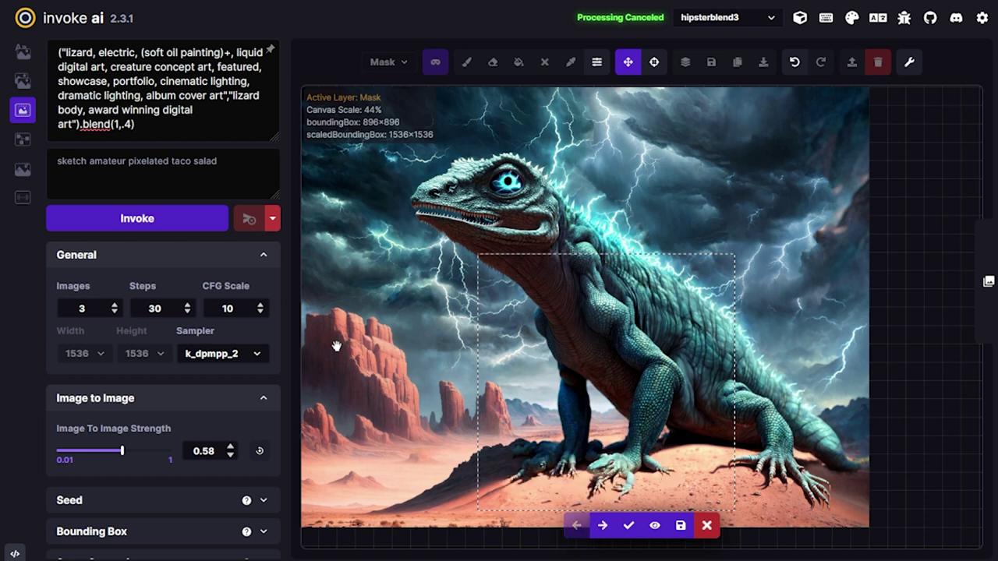
pyautogui.press('Right')
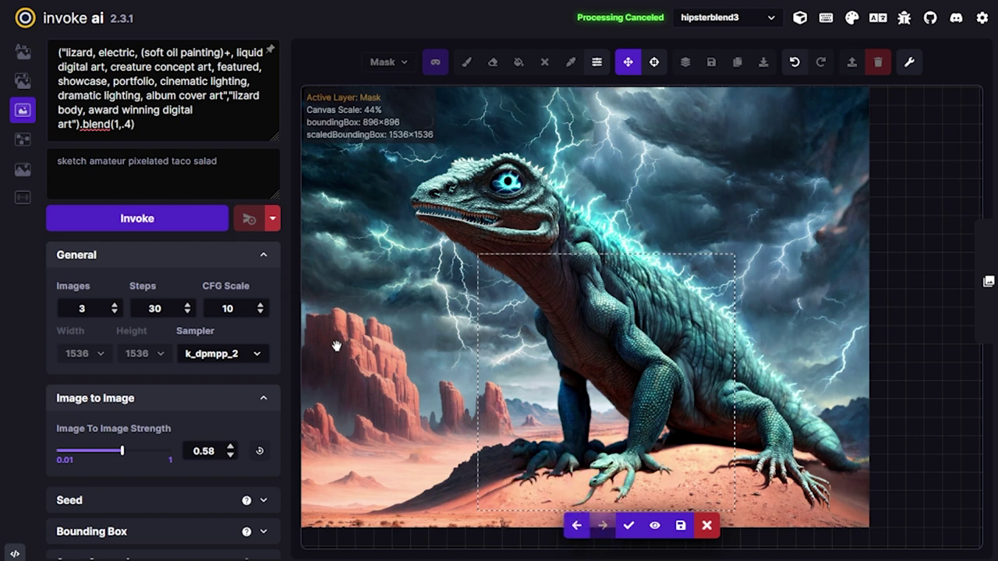
pyautogui.press('Left')
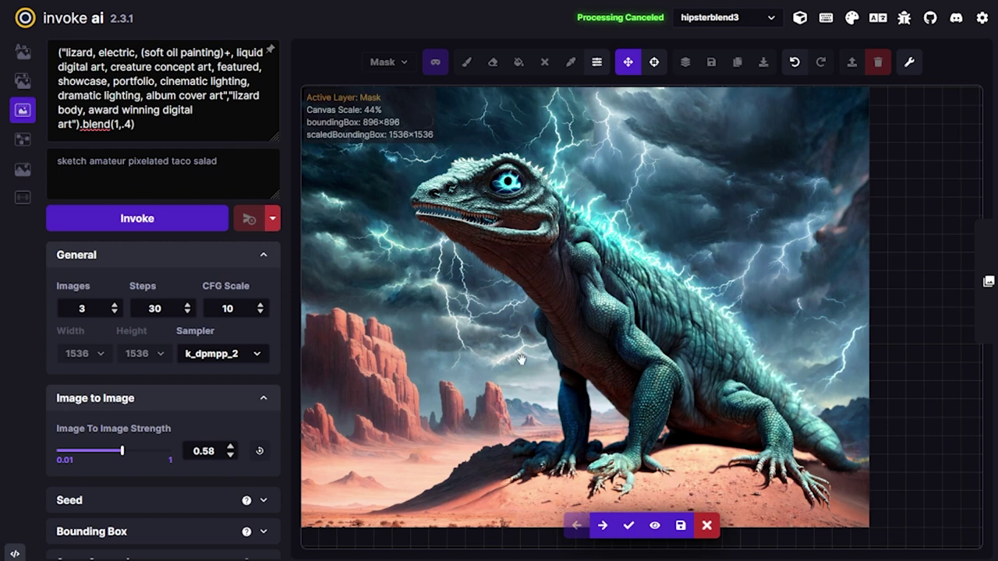
pyautogui.click(708, 527)
# Shrink the bounding box to 384×384 around the near front foot and replace the mask with one over that foot only.
pyautogui.moveTo(515, 468)
pyautogui.mouseDown()
pyautogui.moveTo(663, 460)
pyautogui.moveTo(545, 476)
pyautogui.moveTo(684, 446)
pyautogui.mouseUp()
pyautogui.press('v')
pyautogui.moveTo(734, 254); pyautogui.dragTo(676, 440)
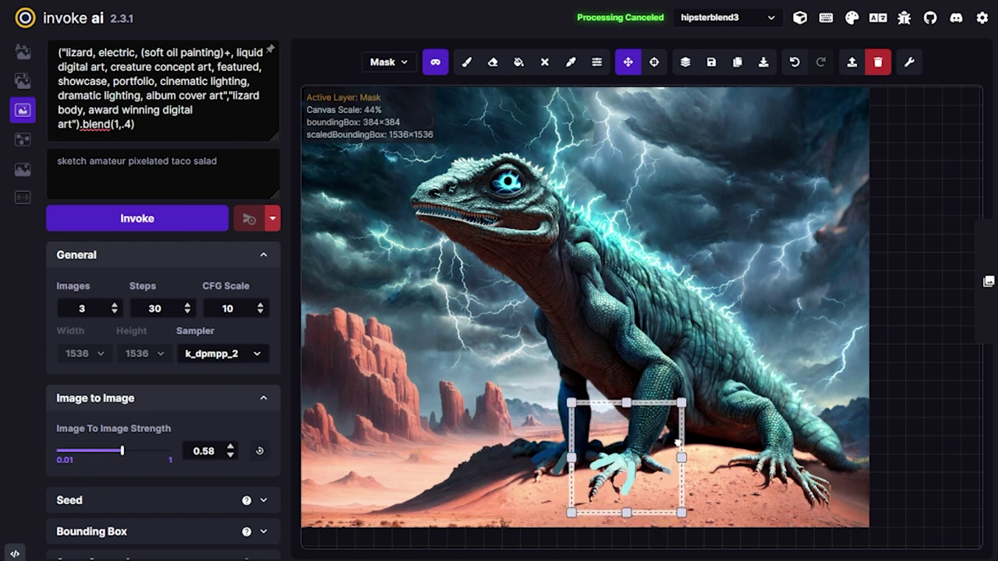
pyautogui.click(466, 62)
pyautogui.moveTo(584, 494)
pyautogui.mouseDown()
pyautogui.moveTo(605, 460)
pyautogui.moveTo(600, 492)
pyautogui.moveTo(628, 463)
pyautogui.moveTo(615, 487)
pyautogui.moveTo(651, 465)
pyautogui.moveTo(664, 469)
pyautogui.moveTo(624, 436)
pyautogui.mouseUp()
# Change the subject of both blended prompts to "lizard foot" and generate the masked foot at 0.48 image-to-image strength.
pyautogui.click(94, 52)
pyautogui.write('foot')
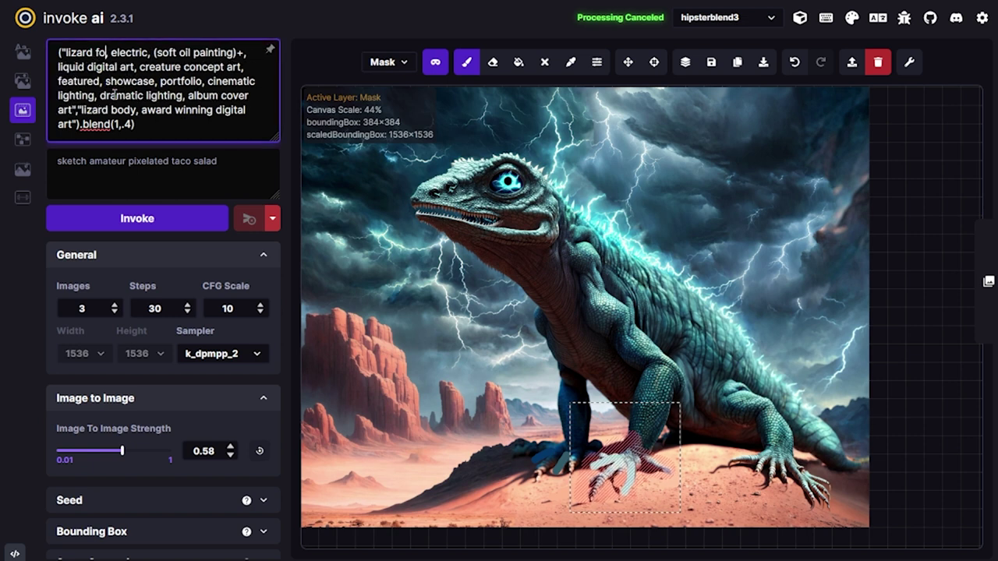
pyautogui.doubleClick(130, 110)
pyautogui.write('foot')
pyautogui.click(177, 221)
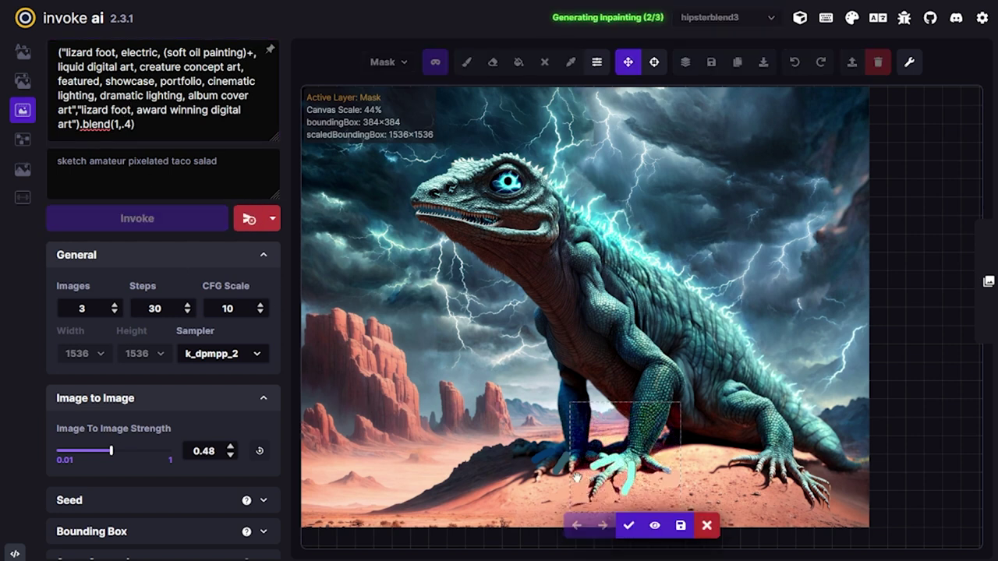
# Compare the generated variations of the near front foot and accept the second one.
pyautogui.click(638, 525)
pyautogui.scroll(7, 629, 496)
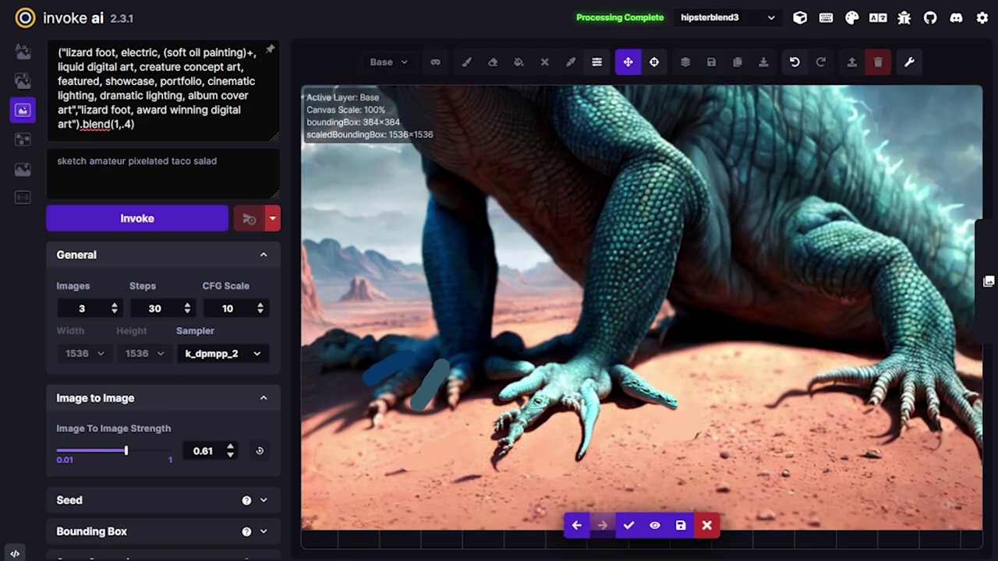
pyautogui.press('Left')
pyautogui.press('Left')
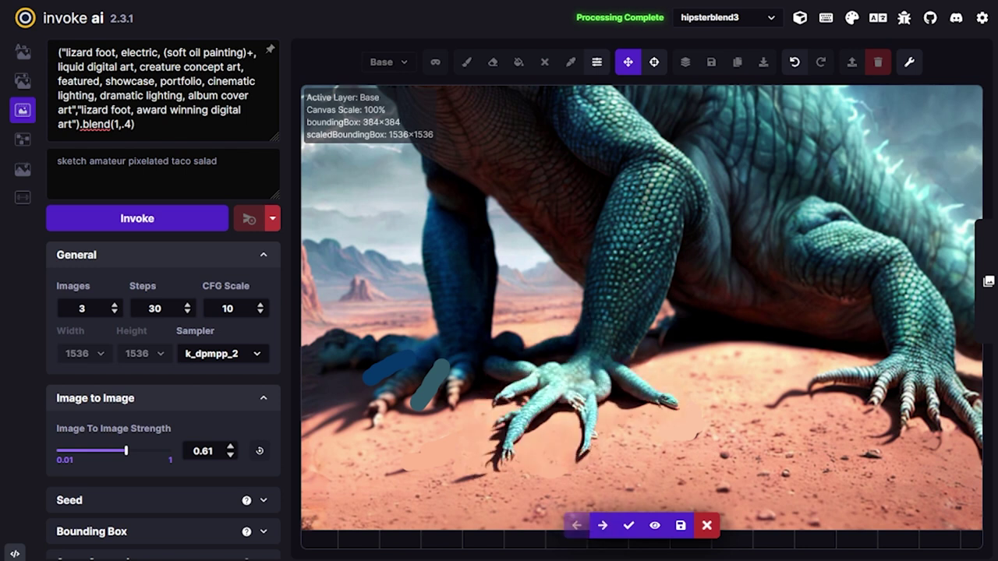
pyautogui.press('Right')
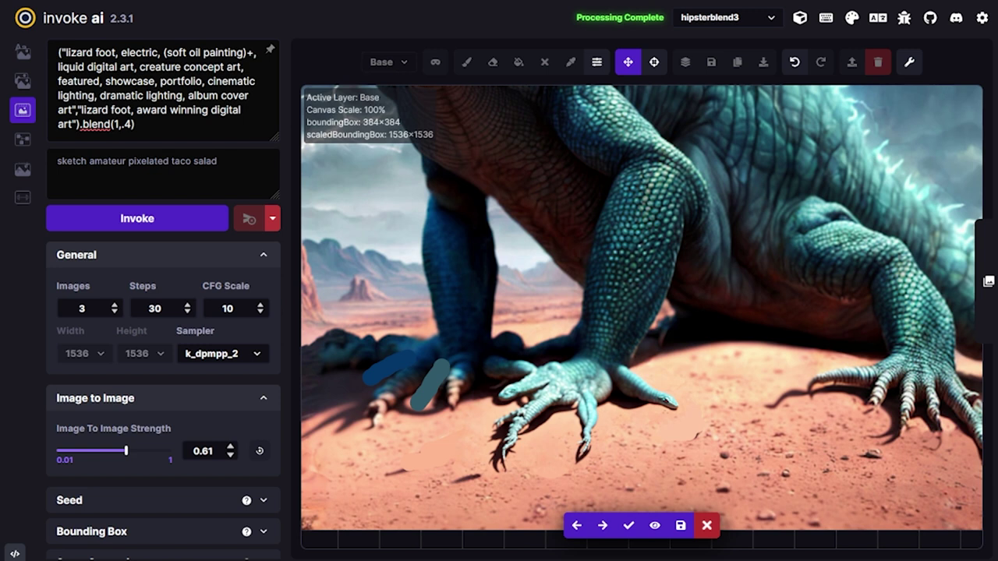
pyautogui.click(629, 526)
# Enlarge the bounding box to 1216×1216 around the lizard's head and front feet, and set scaling before processing to Auto.
pyautogui.scroll(3, 613, 401)
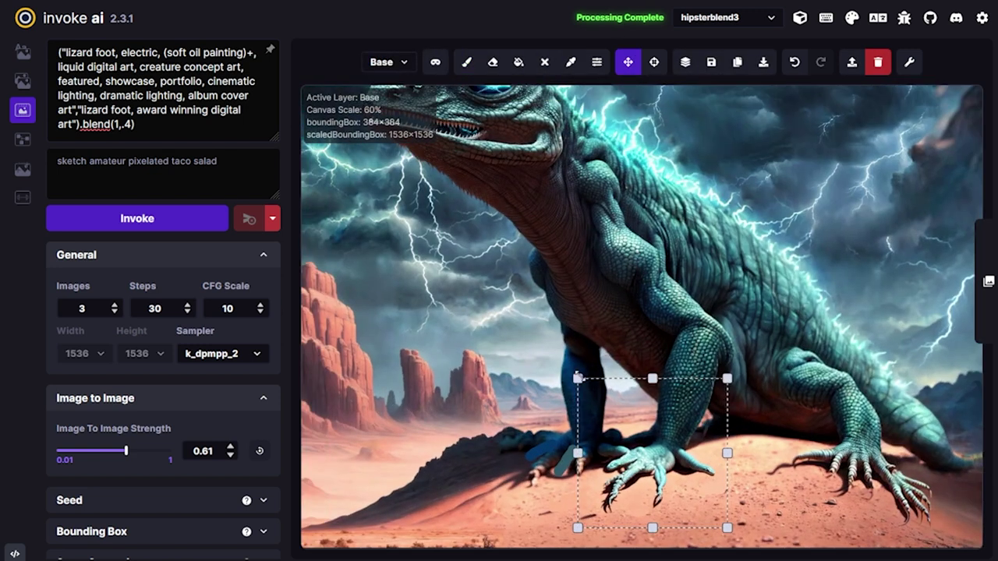
pyautogui.scroll(-3, 609, 352)
pyautogui.moveTo(613, 403); pyautogui.dragTo(429, 211)
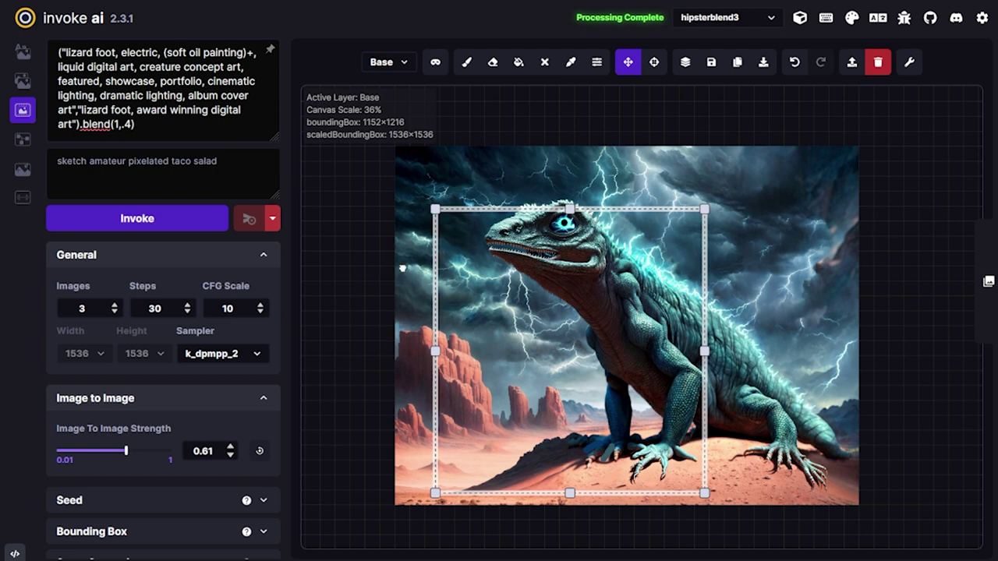
pyautogui.moveTo(435, 351); pyautogui.dragTo(419, 351)
pyautogui.scroll(-5, 203, 396)
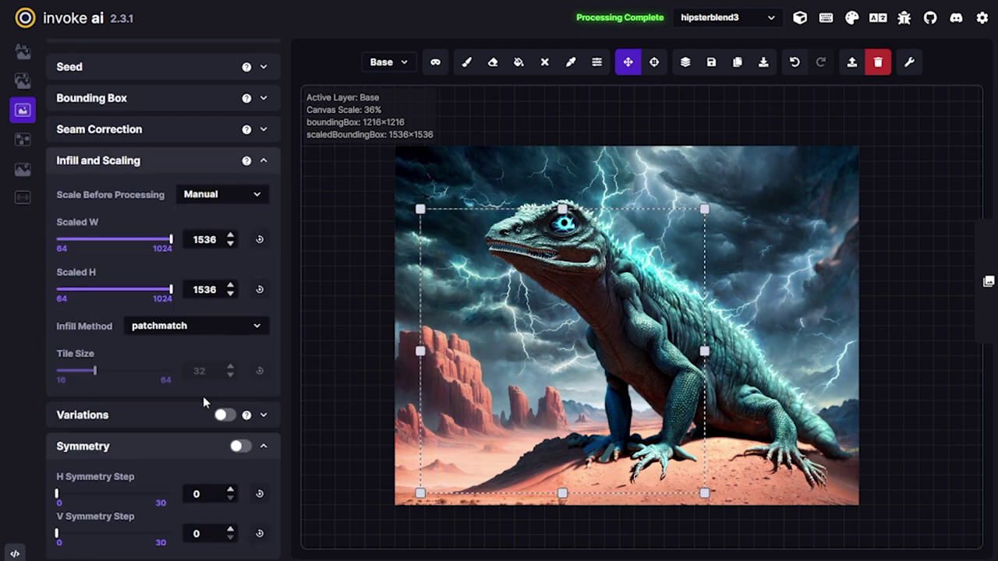
pyautogui.scroll(1, 209, 343)
pyautogui.click(223, 273)
pyautogui.click(224, 296)
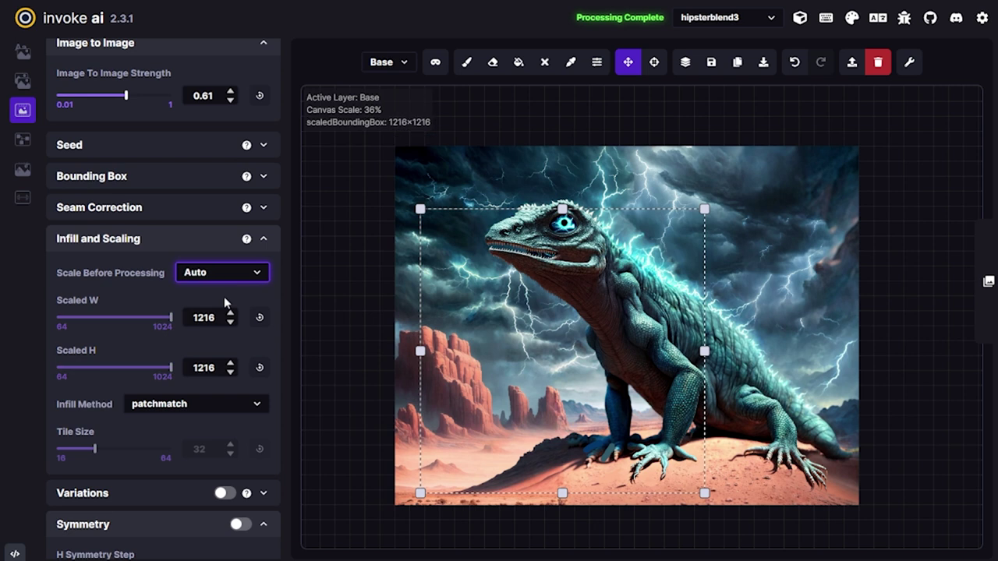
# Paint a mask over both front feet and lower the image-to-image strength to 0.35.
pyautogui.scroll(2, 592, 374)
pyautogui.moveTo(605, 366); pyautogui.dragTo(506, 344)
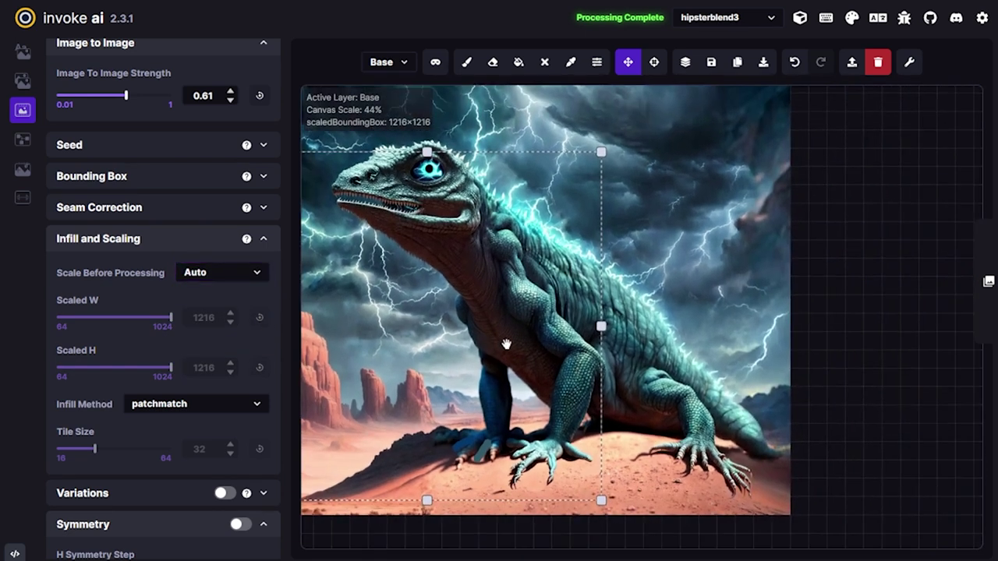
pyautogui.scroll(-2, 506, 344)
pyautogui.click(466, 62)
pyautogui.click(436, 62)
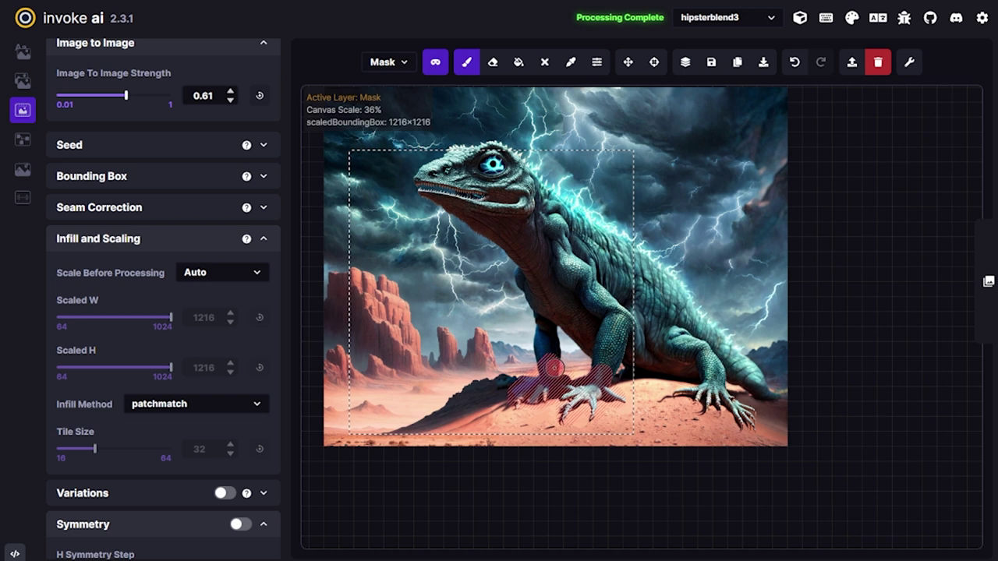
pyautogui.scroll(5, 148, 445)
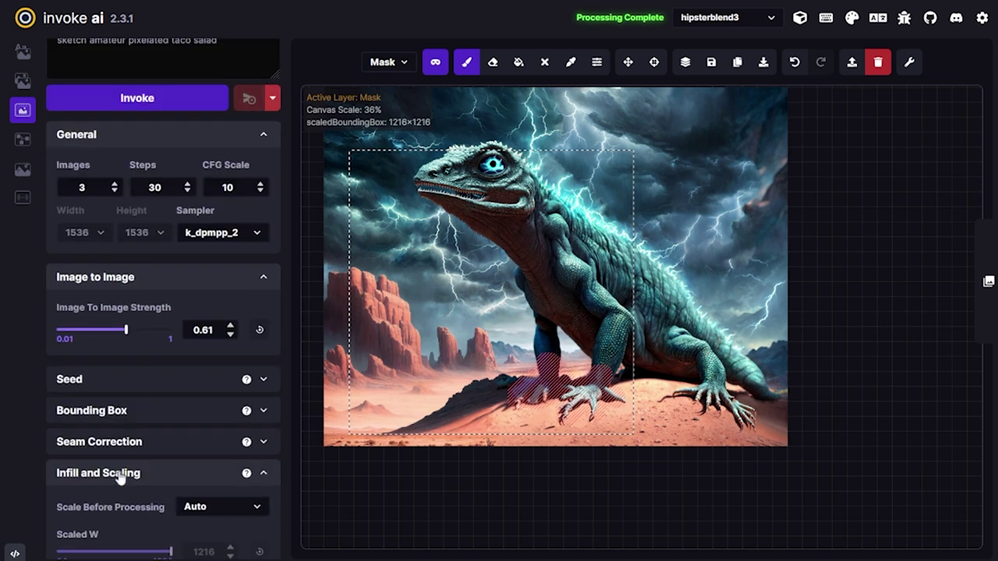
pyautogui.moveTo(125, 451); pyautogui.dragTo(95, 451)
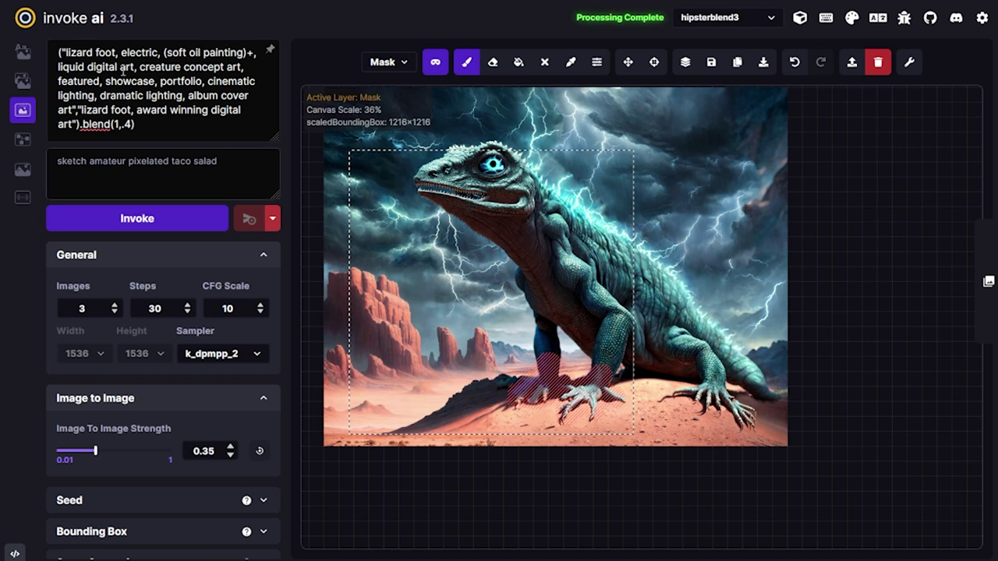
# Remove "foot" from both blended prompts and add "crowd nest" to the negative prompt.
pyautogui.click(104, 61)
pyautogui.press('BackSpace')
pyautogui.press('BackSpace')
pyautogui.press('BackSpace')
pyautogui.press('BackSpace')
pyautogui.press('BackSpace')
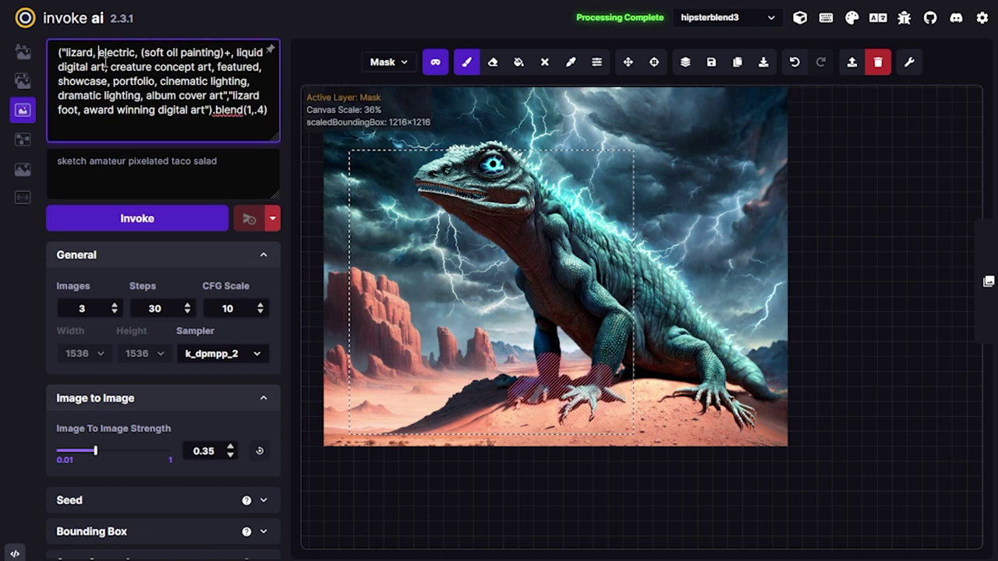
pyautogui.doubleClick(68, 110)
pyautogui.press('BackSpace')
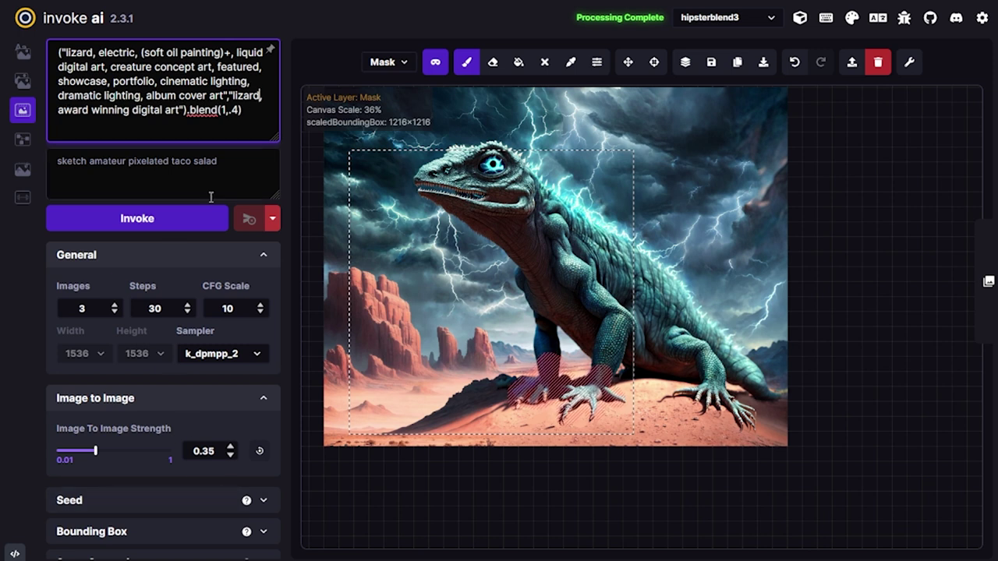
pyautogui.click(248, 175)
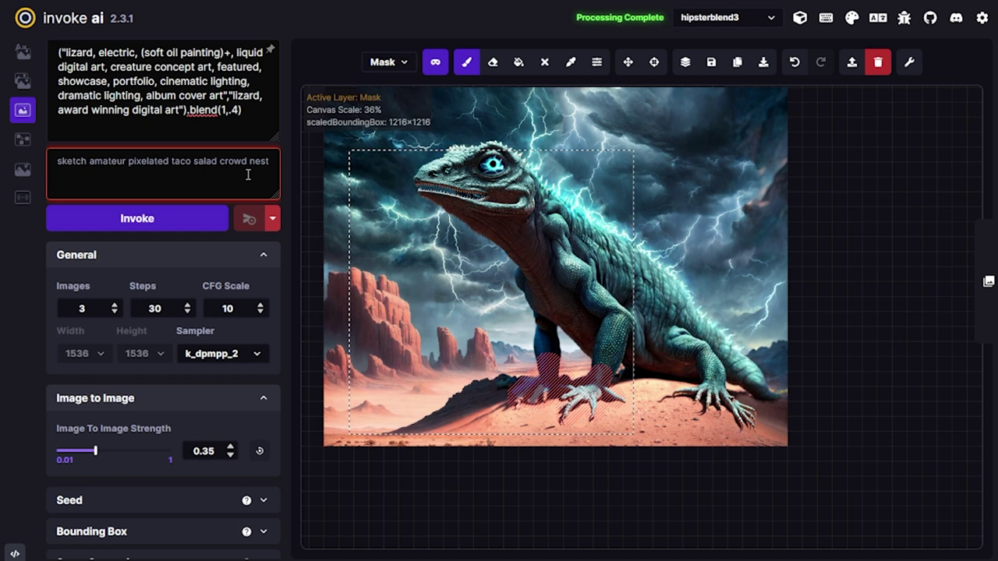
# Extend the mask around the far front foot, generate the masked feet, stop the run early and accept the first result.
pyautogui.click(516, 399)
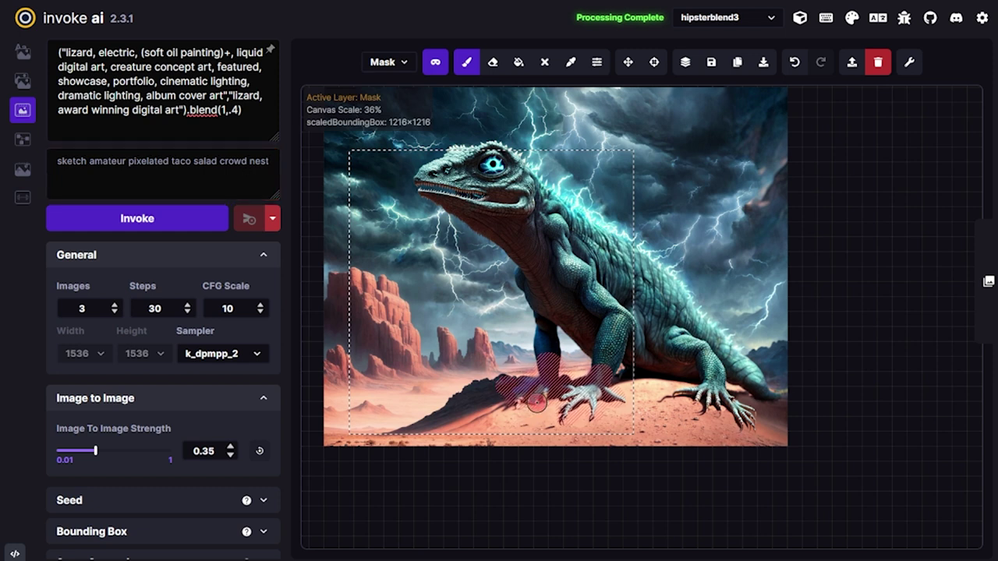
pyautogui.click(179, 223)
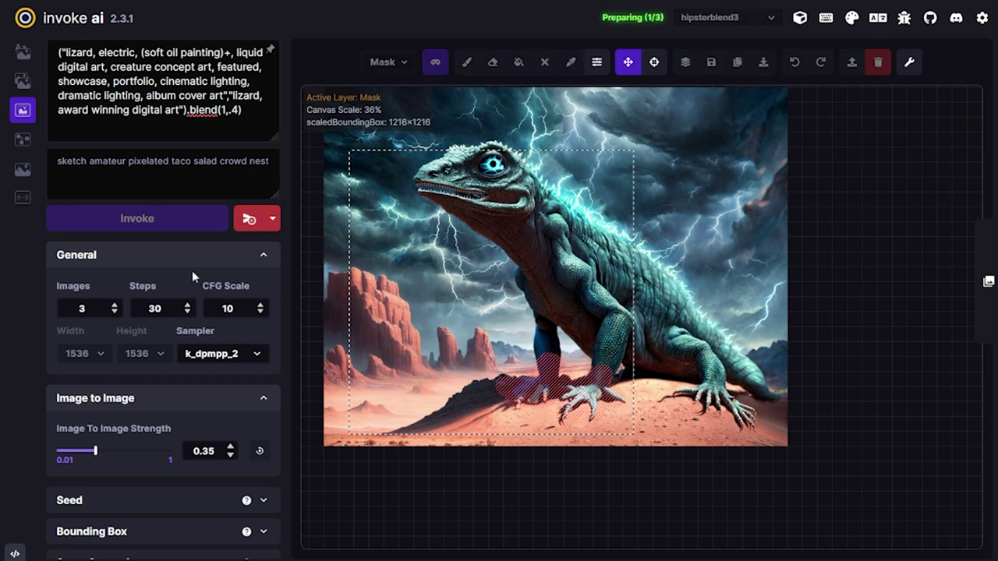
pyautogui.click(251, 220)
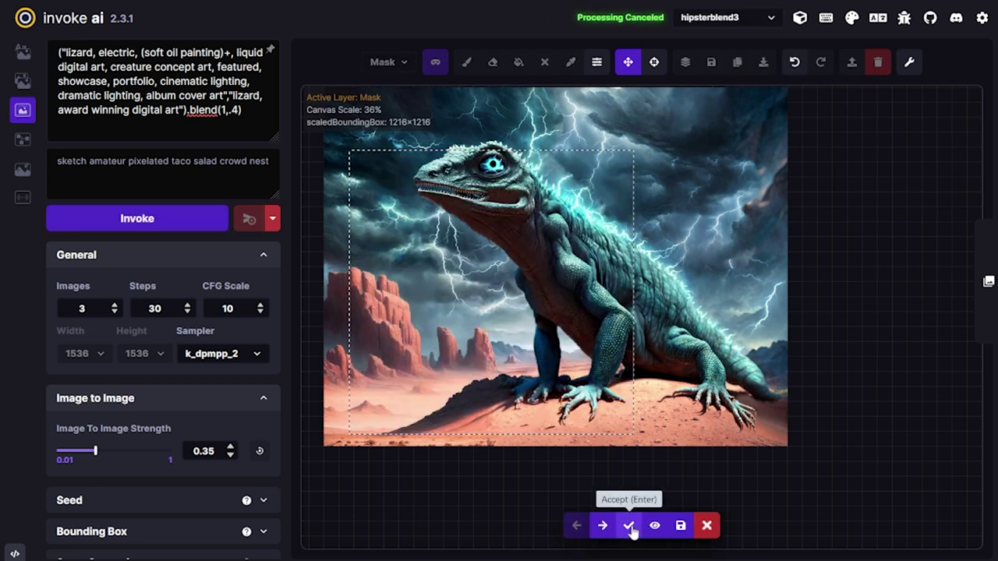
pyautogui.click(630, 529)
# Regenerate the masked front feet twice more at 0.35 strength, accepting a result from each run.
pyautogui.click(153, 225)
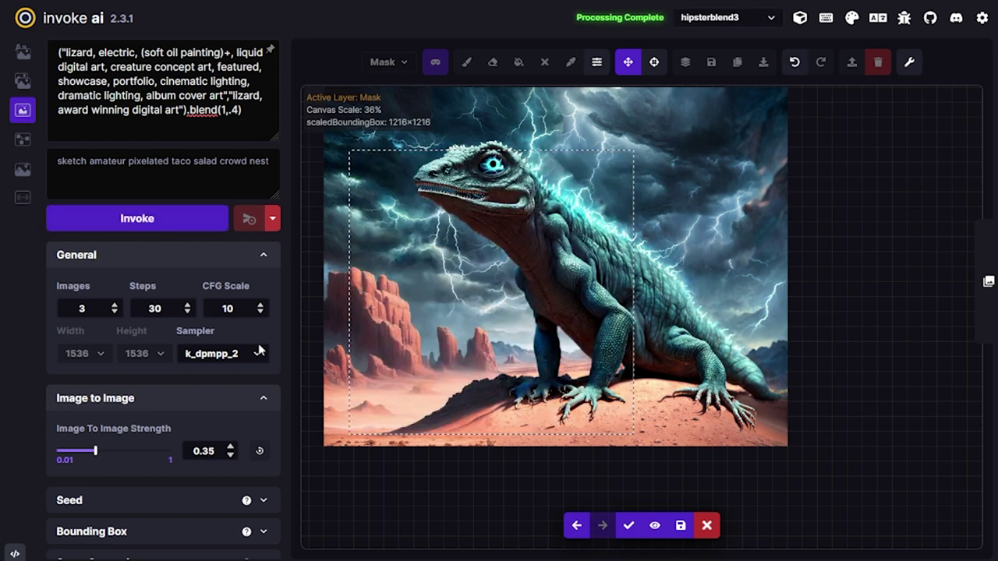
pyautogui.click(628, 526)
pyautogui.click(117, 219)
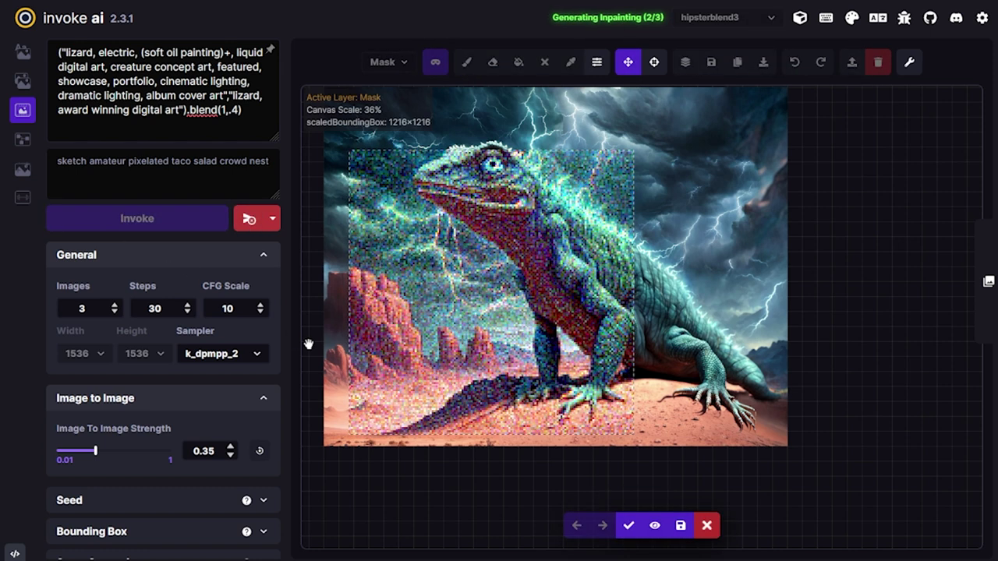
pyautogui.click(629, 525)
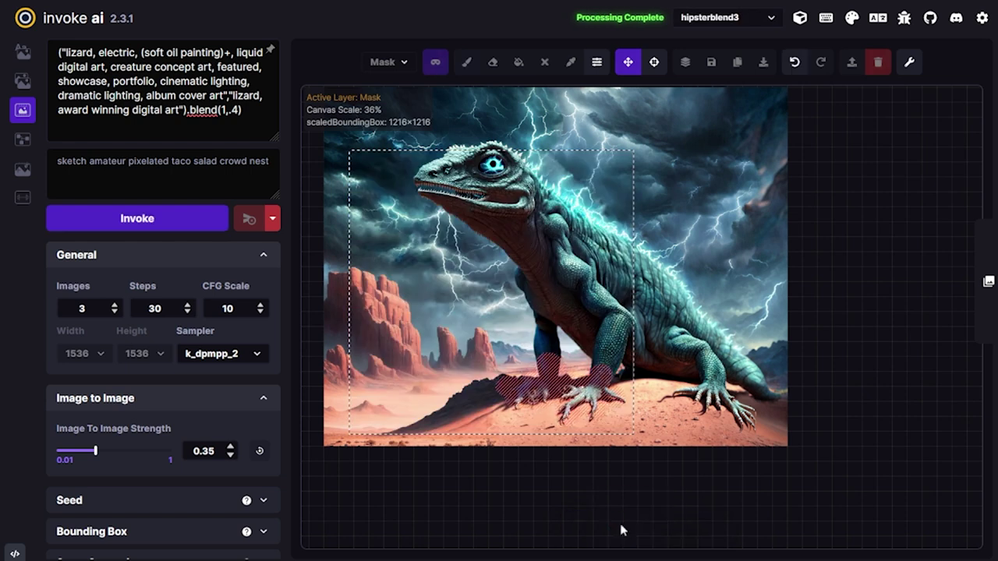
# On the base layer, paint out the near front foot's extra claws with sampled sand colour and add dark brown strokes between its toes.
pyautogui.press('v')
pyautogui.scroll(10, 609, 461)
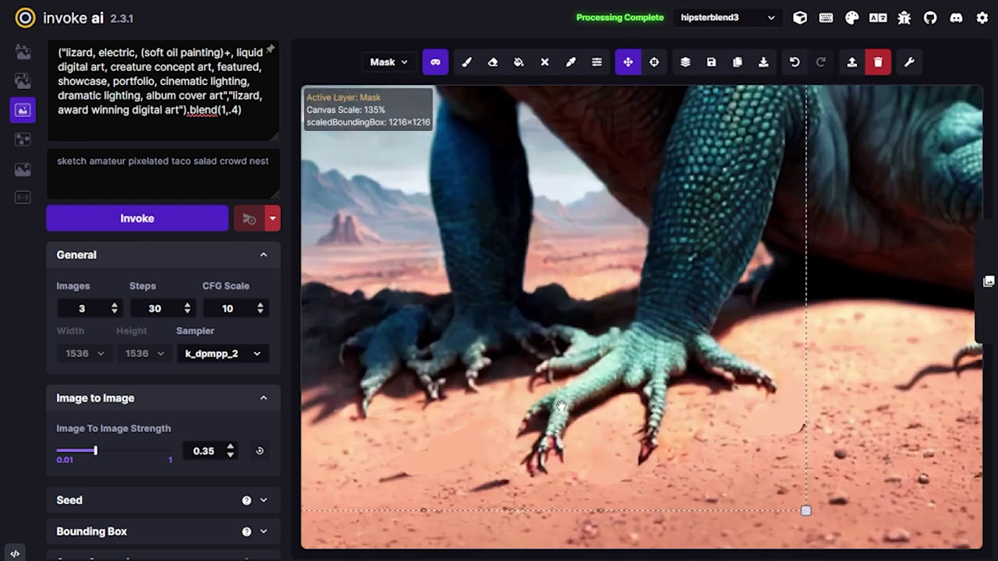
pyautogui.scroll(-1, 706, 437)
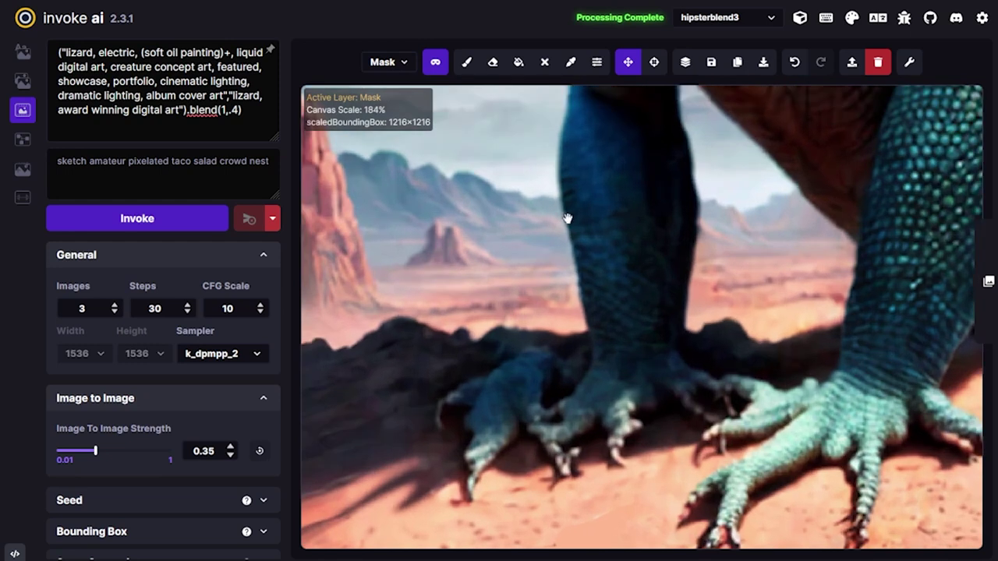
pyautogui.click(467, 61)
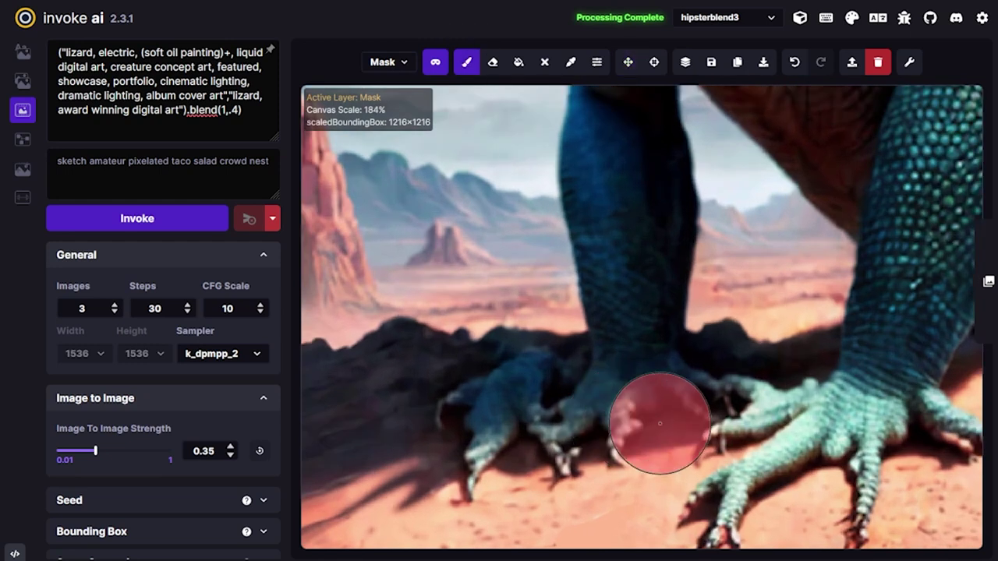
pyautogui.scroll(-2, 667, 477)
pyautogui.press('q')
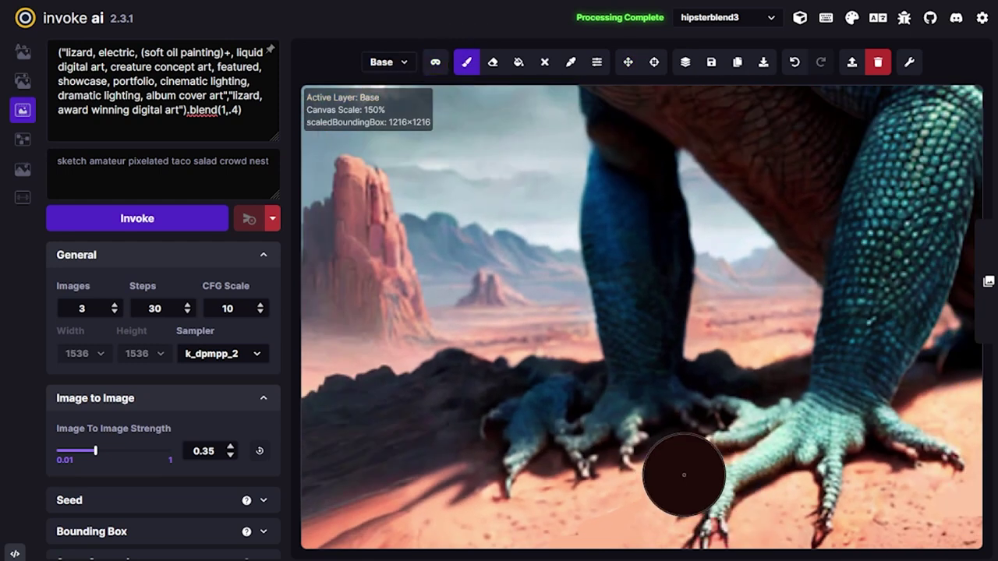
pyautogui.press('c')
pyautogui.click(677, 478)
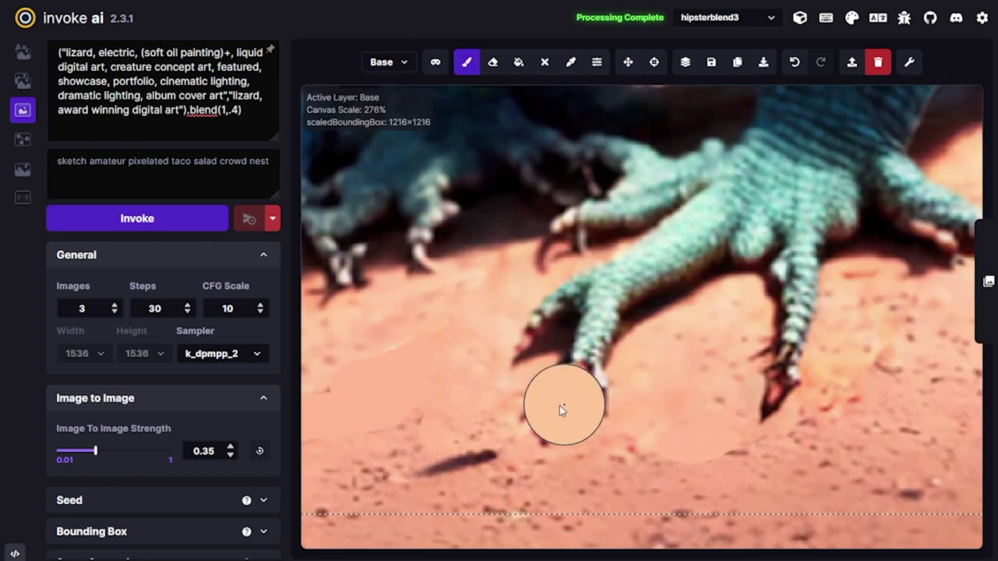
pyautogui.moveTo(561, 408); pyautogui.dragTo(584, 336)
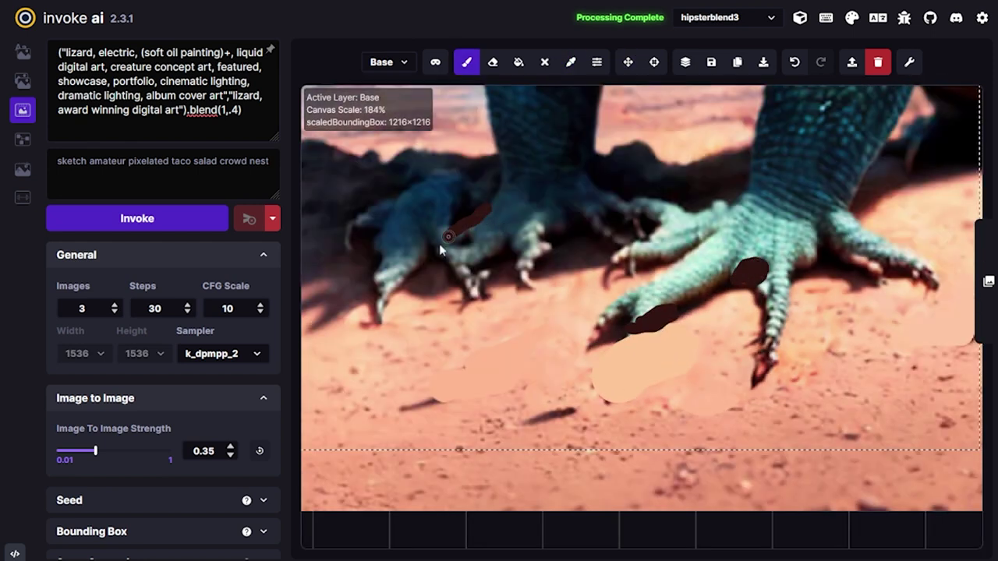
# Paint dark brown, black, blue and grey-green colour hints over the toes of the far front foot, sampling colours from the image.
pyautogui.moveTo(515, 234)
pyautogui.mouseDown()
pyautogui.moveTo(482, 248)
pyautogui.moveTo(449, 275)
pyautogui.moveTo(402, 285)
pyautogui.mouseUp()
pyautogui.press('c')
pyautogui.click(460, 207)
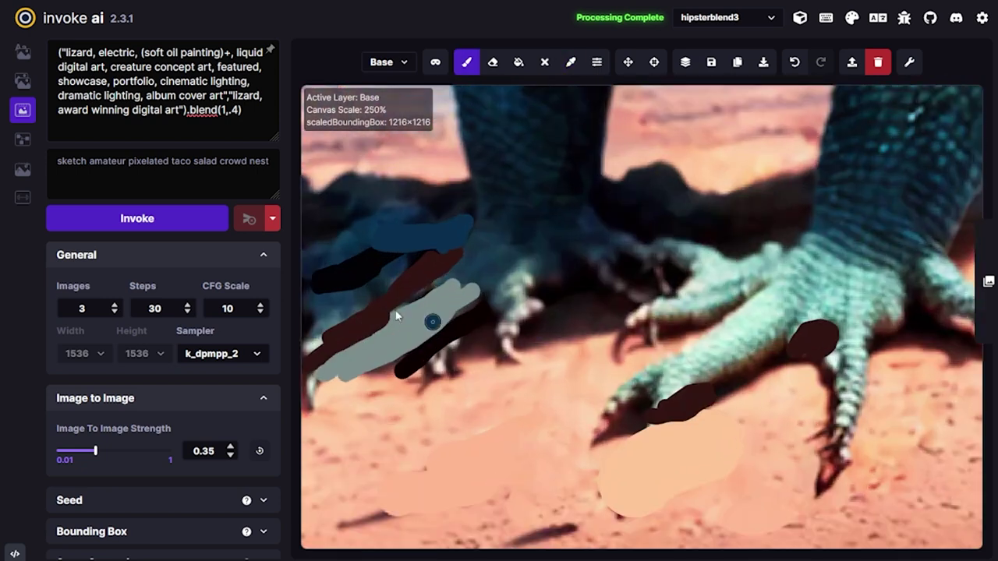
pyautogui.press('c')
pyautogui.click(407, 333)
pyautogui.moveTo(443, 329); pyautogui.dragTo(617, 330)
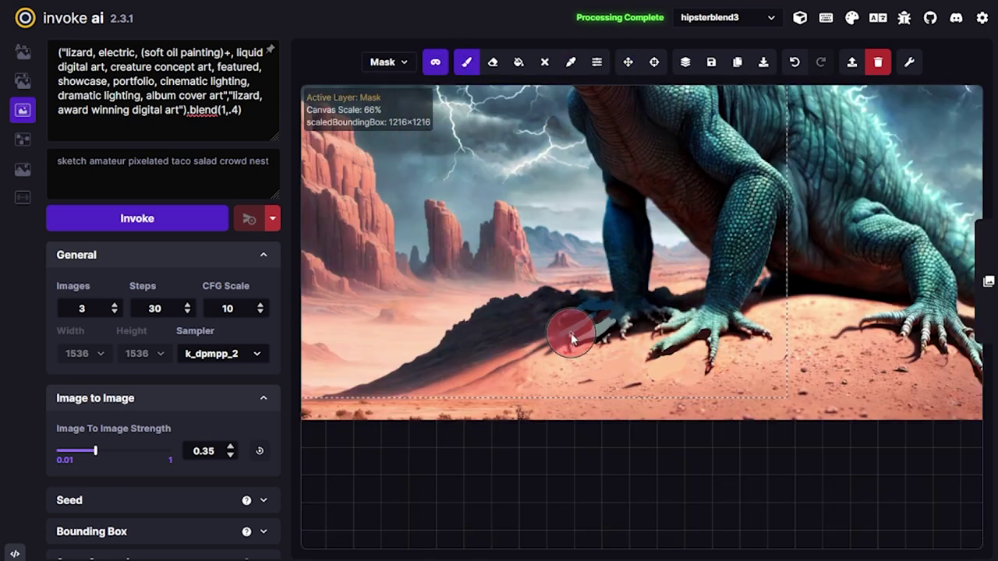
# Mask both front feet over the colour hints, generate, stop the run early and accept the result.
pyautogui.moveTo(568, 329); pyautogui.dragTo(651, 361)
pyautogui.hotkey('ctrl', 'Return')
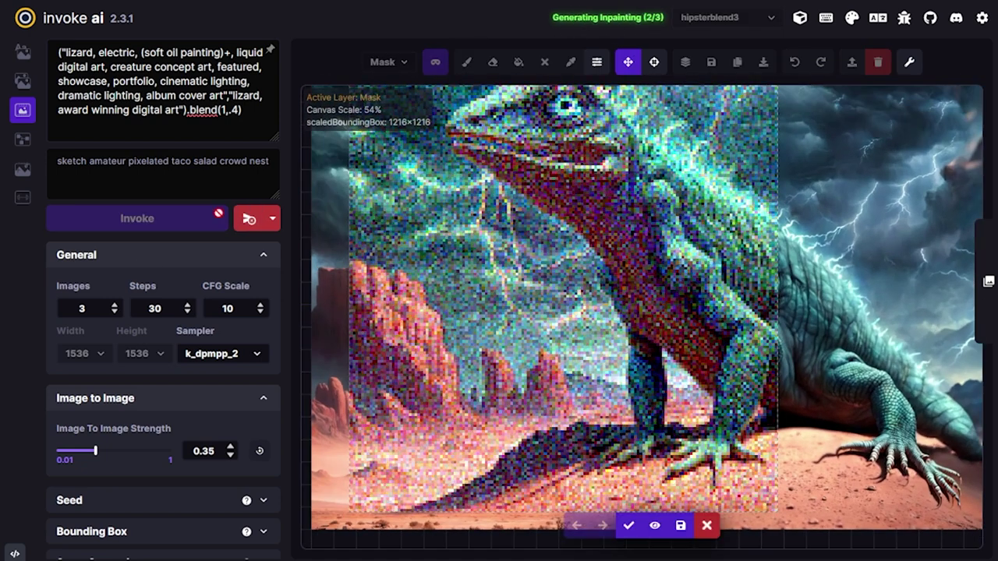
pyautogui.hotkey('shift', 'x')
pyautogui.click(629, 525)
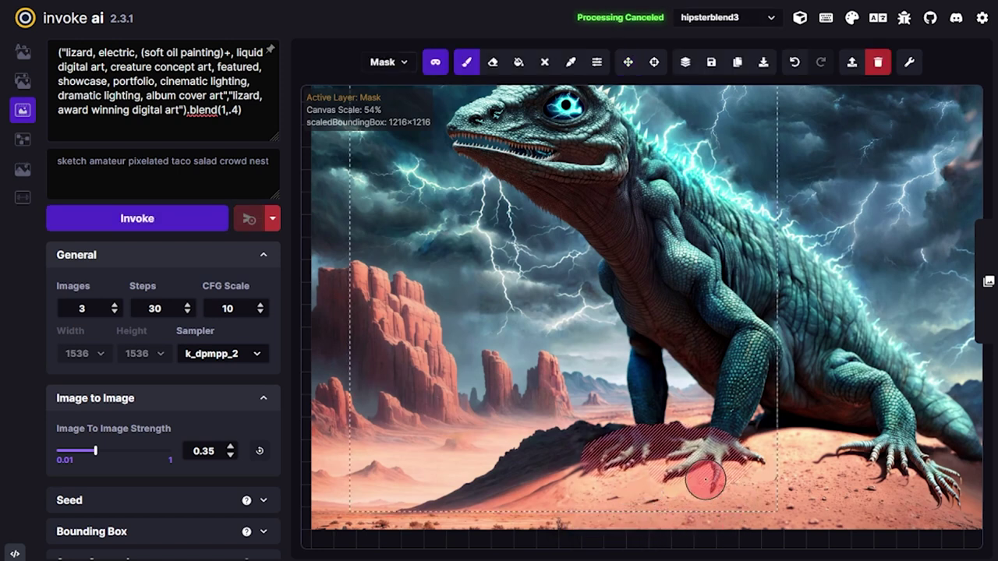
# Erase the mask from the near front foot, regenerate only the far foot, stop the run early and accept the first result.
pyautogui.press('e')
pyautogui.moveTo(738, 465)
pyautogui.mouseDown()
pyautogui.moveTo(714, 508)
pyautogui.moveTo(701, 418)
pyautogui.moveTo(658, 485)
pyautogui.moveTo(690, 408)
pyautogui.mouseUp()
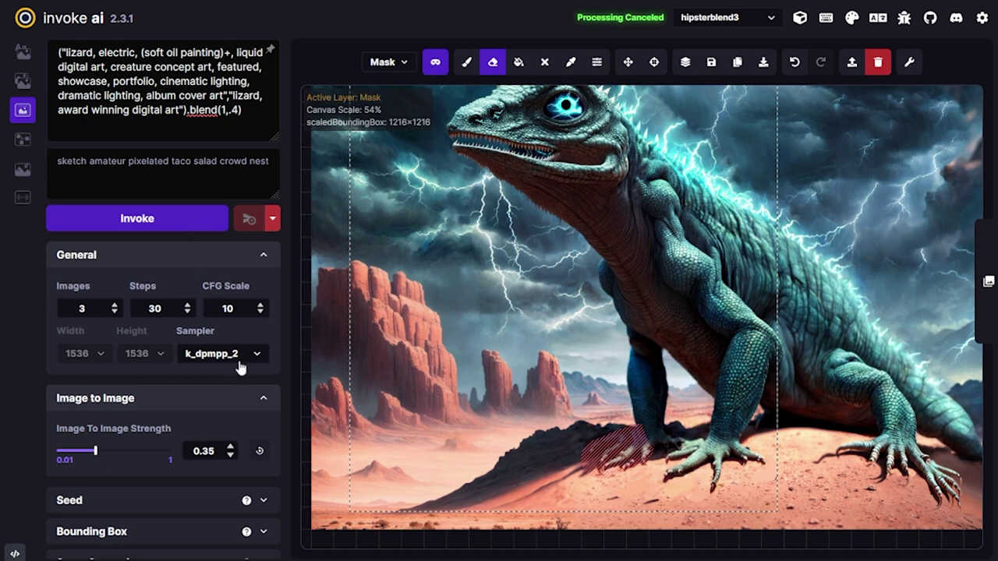
pyautogui.hotkey('ctrl', 'Return')
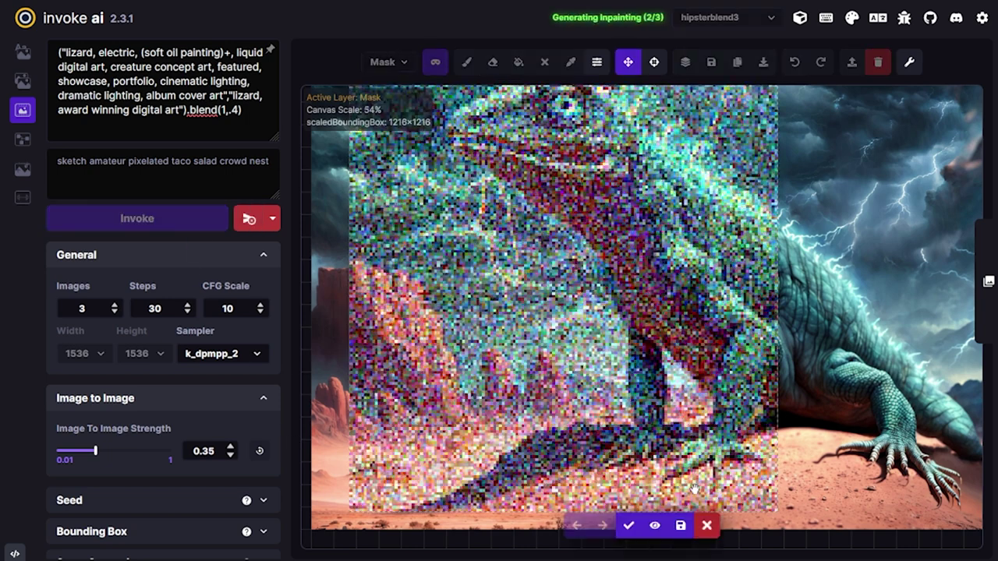
pyautogui.hotkey('shift', 'x')
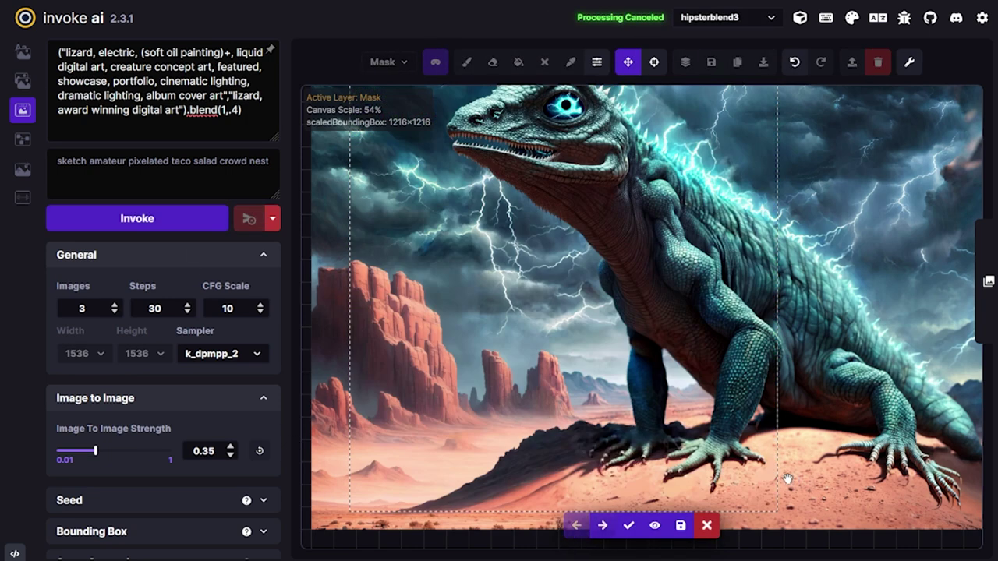
pyautogui.moveTo(752, 468); pyautogui.dragTo(612, 396)
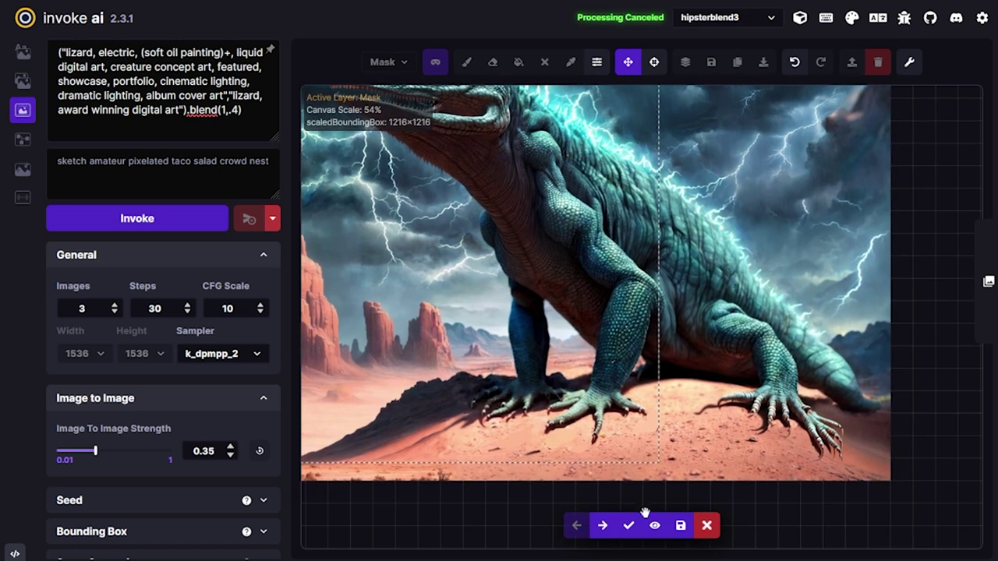
pyautogui.press('Return')
pyautogui.press('e')
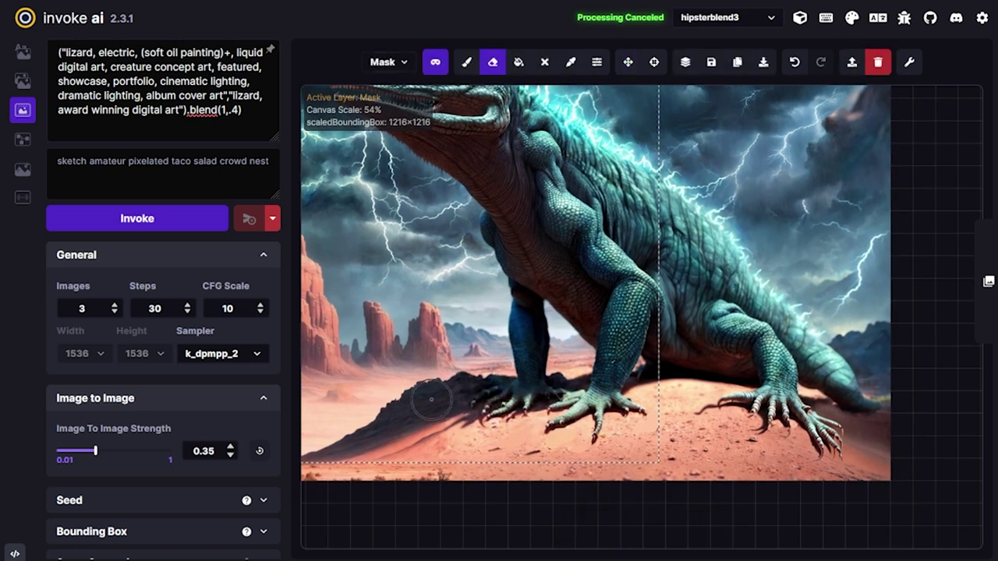
# Inspect the regenerated front feet up close and check how they fit the whole lizard picture.
pyautogui.scroll(10, 476, 398)
pyautogui.press('v')
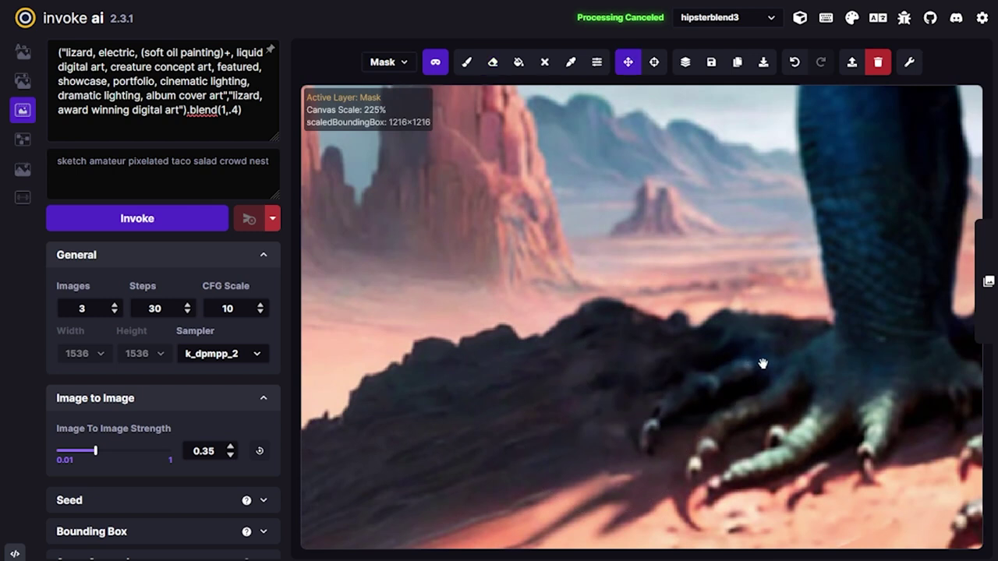
pyautogui.scroll(3, 564, 289)
pyautogui.scroll(-8, 608, 289)
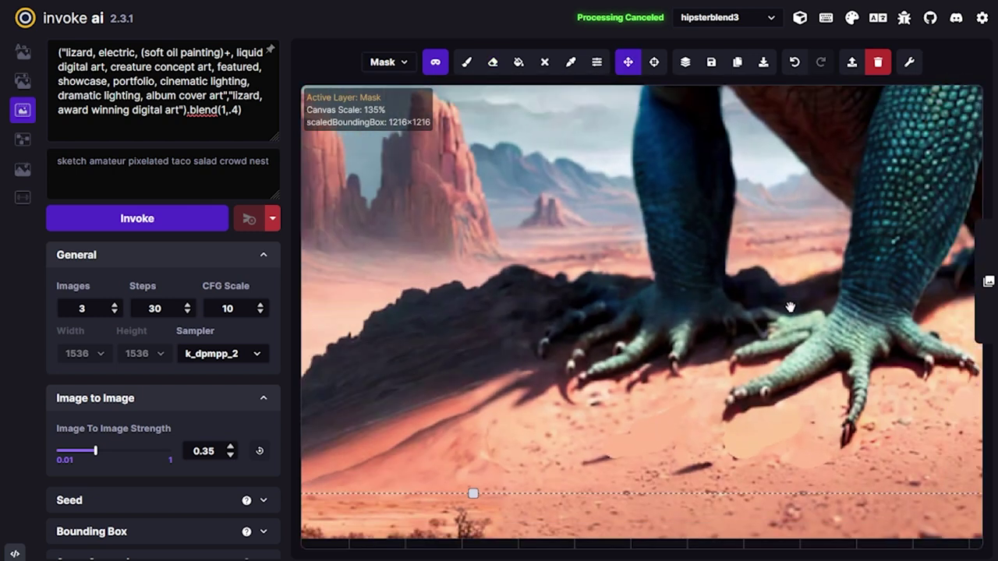
pyautogui.scroll(5, 709, 286)
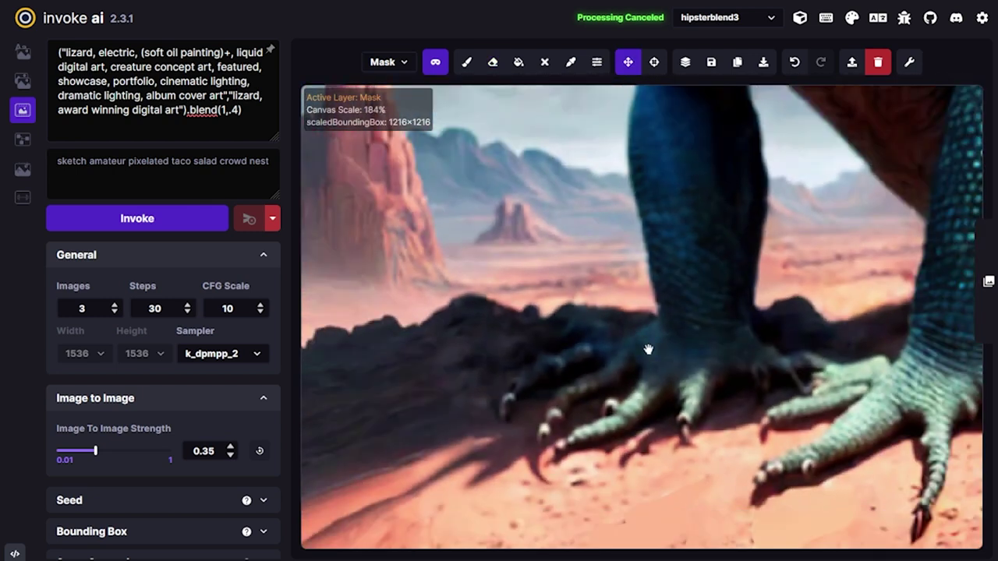
pyautogui.scroll(-5, 648, 350)
pyautogui.moveTo(790, 305); pyautogui.dragTo(690, 351)
pyautogui.scroll(-10, 706, 325)
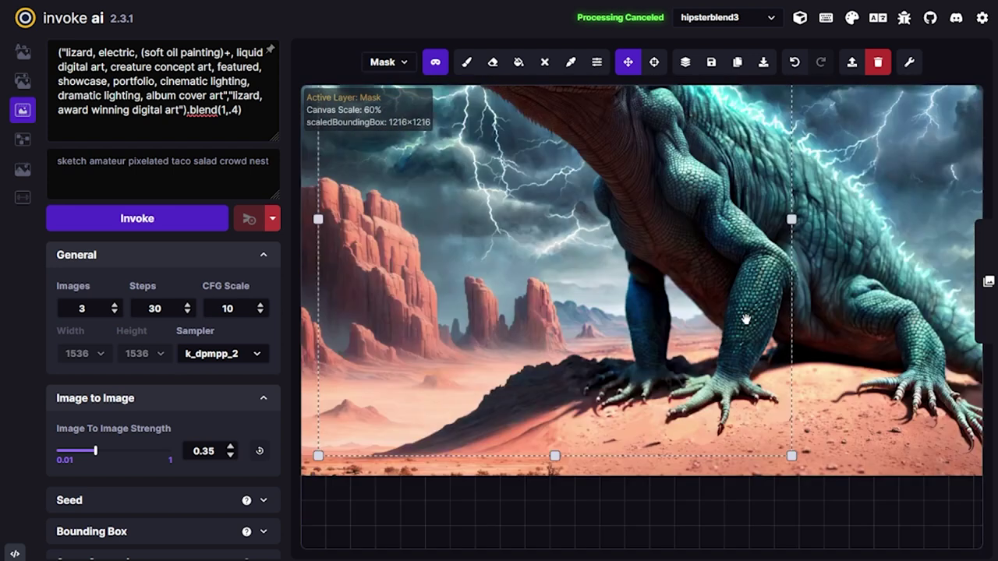
pyautogui.scroll(4, 789, 383)
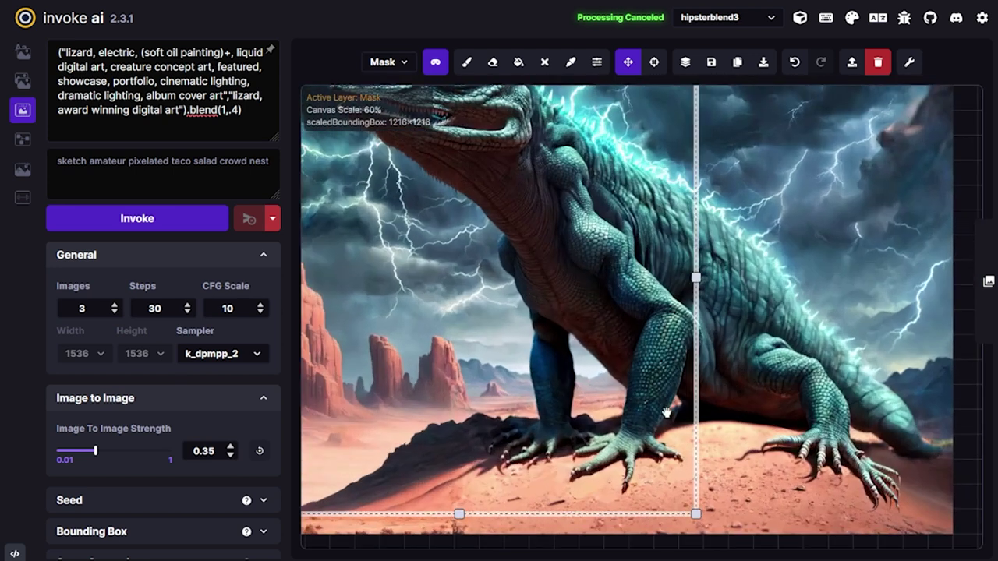
pyautogui.scroll(3, 548, 322)
pyautogui.scroll(-3, 809, 407)
pyautogui.scroll(-4, 809, 408)
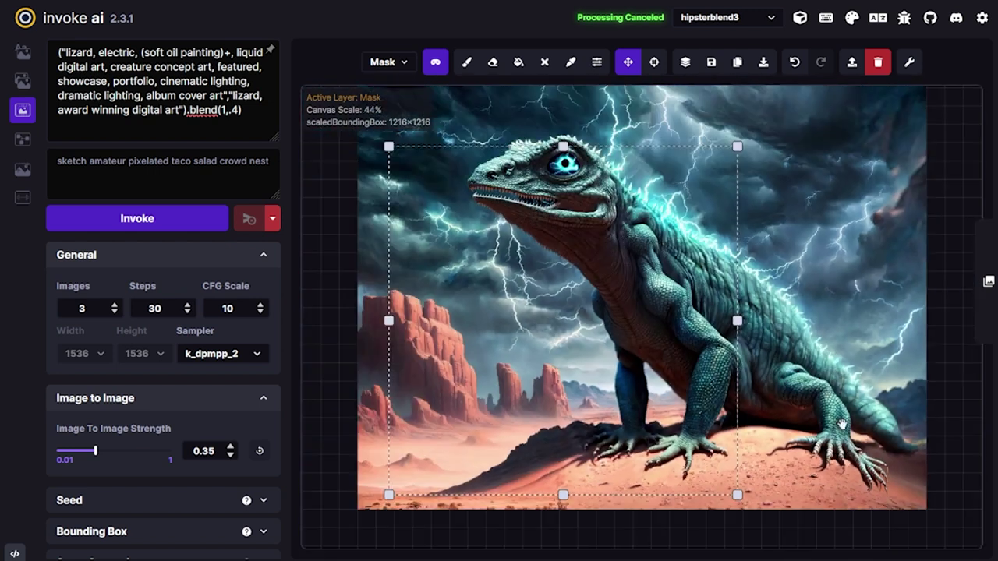
# Turn on Snap to Grid, fit the bounding box into the picture's lower-right corner and enlarge it to 1472×1472.
pyautogui.moveTo(780, 435); pyautogui.dragTo(942, 453)
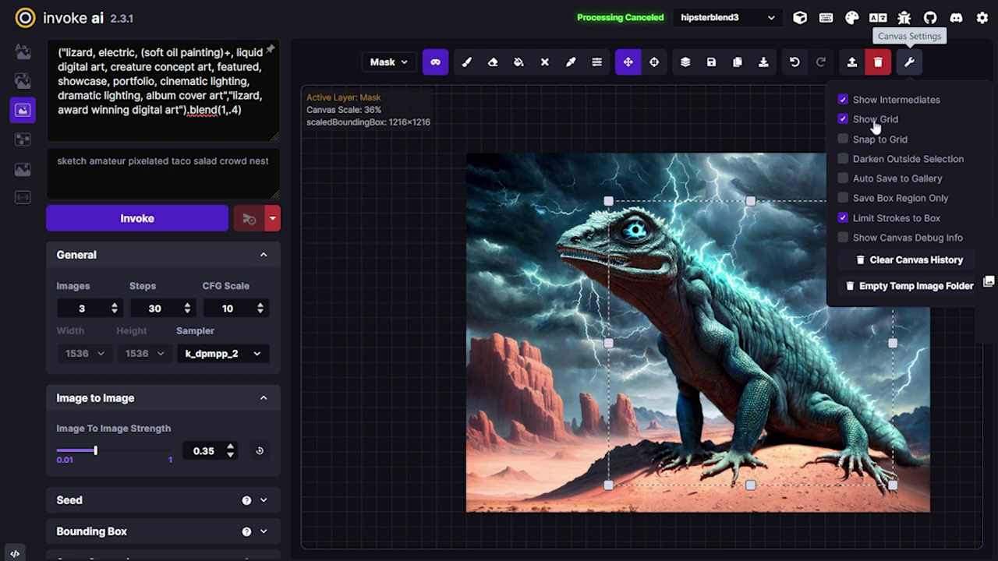
pyautogui.click(877, 140)
pyautogui.moveTo(889, 409); pyautogui.dragTo(927, 437)
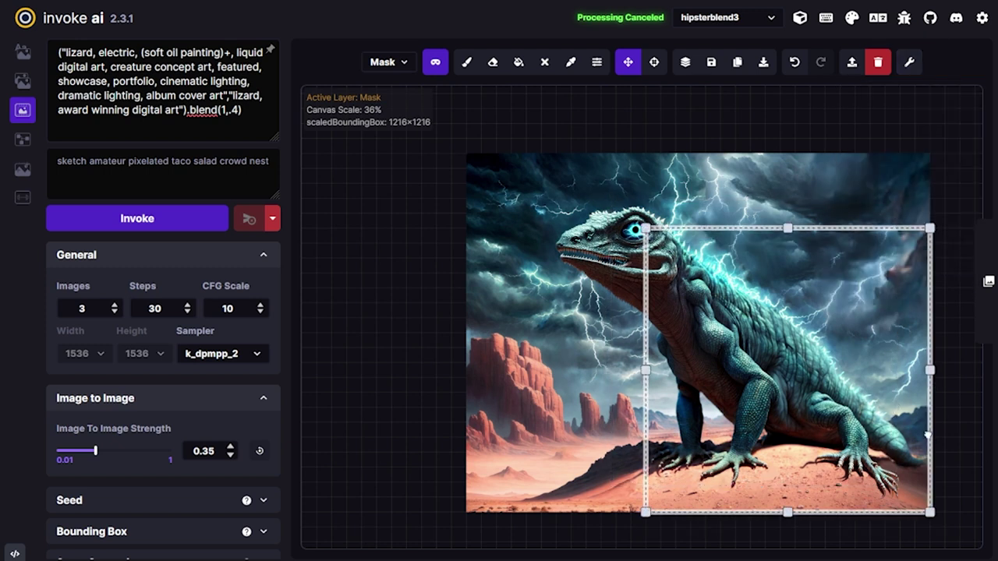
pyautogui.moveTo(646, 228); pyautogui.dragTo(591, 170)
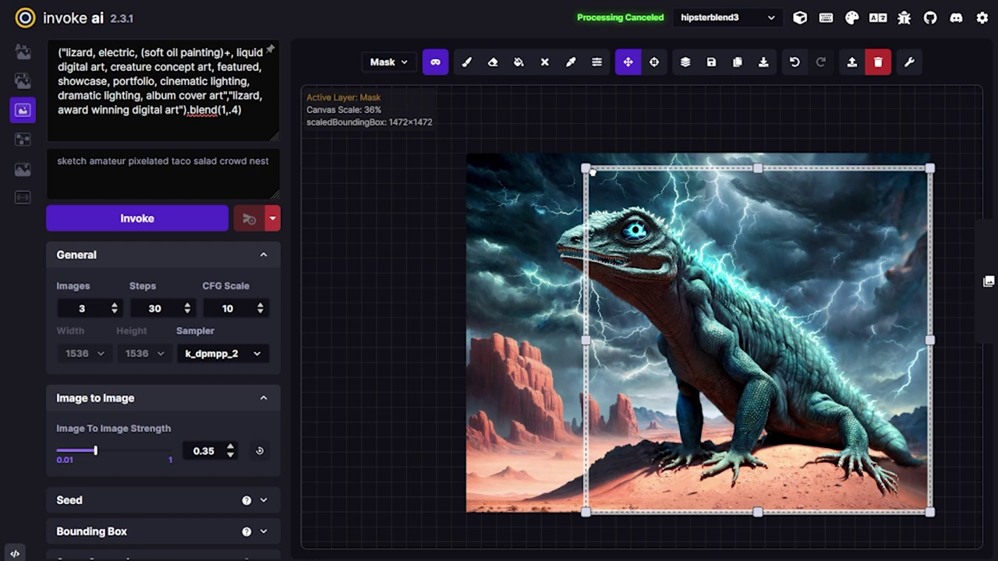
# On the base layer, paint over the hind foot's extra outer claws with sampled sand colour.
pyautogui.scroll(3, 767, 355)
pyautogui.scroll(5, 766, 355)
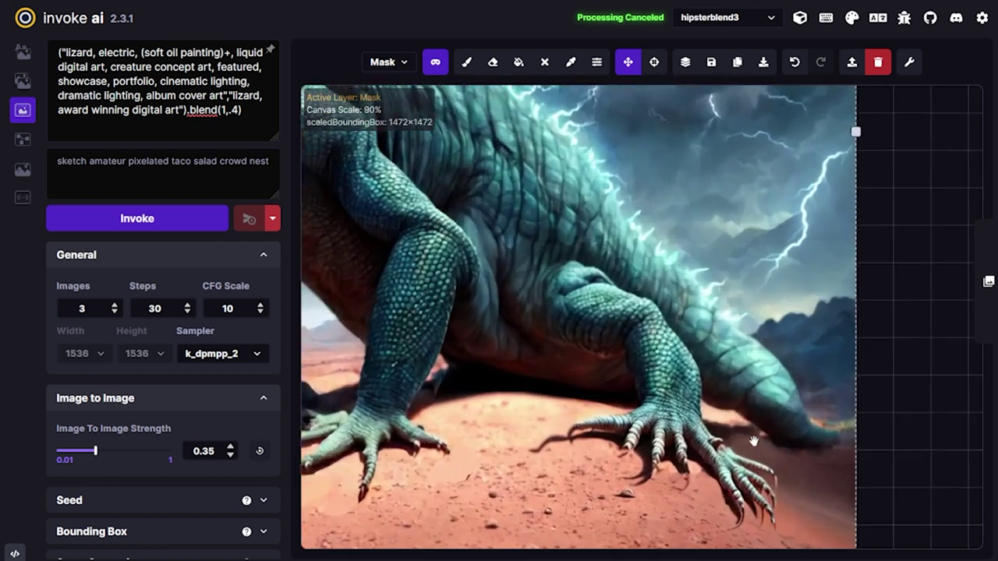
pyautogui.scroll(-4, 659, 236)
pyautogui.moveTo(659, 236); pyautogui.dragTo(876, 443)
pyautogui.scroll(-1, 876, 443)
pyautogui.scroll(-2, 628, 261)
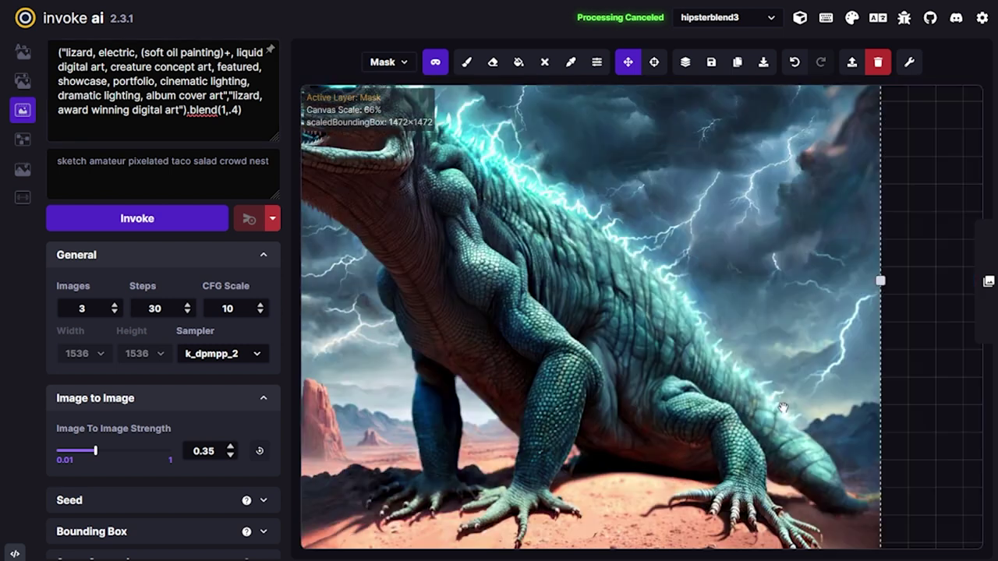
pyautogui.scroll(6, 718, 418)
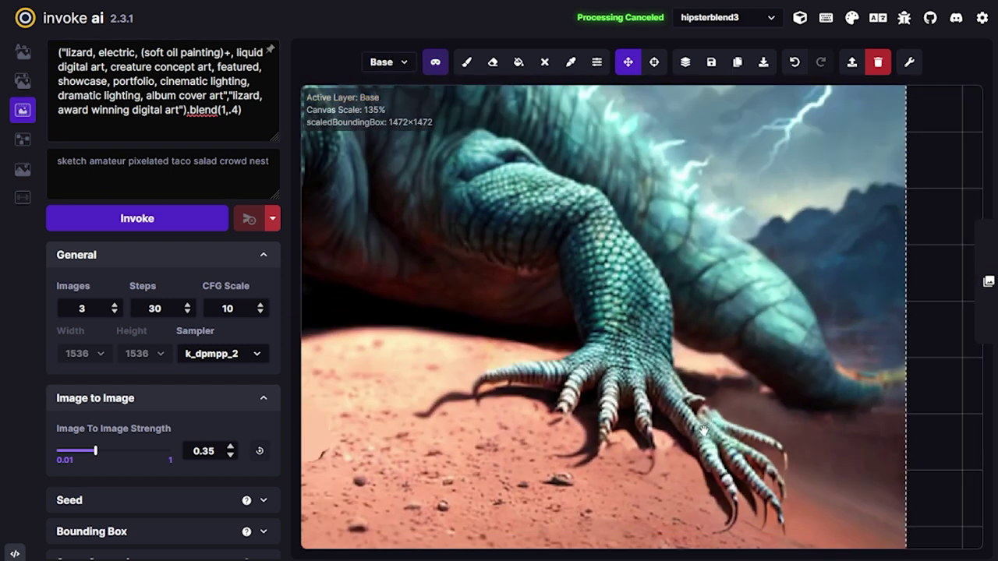
pyautogui.press('c')
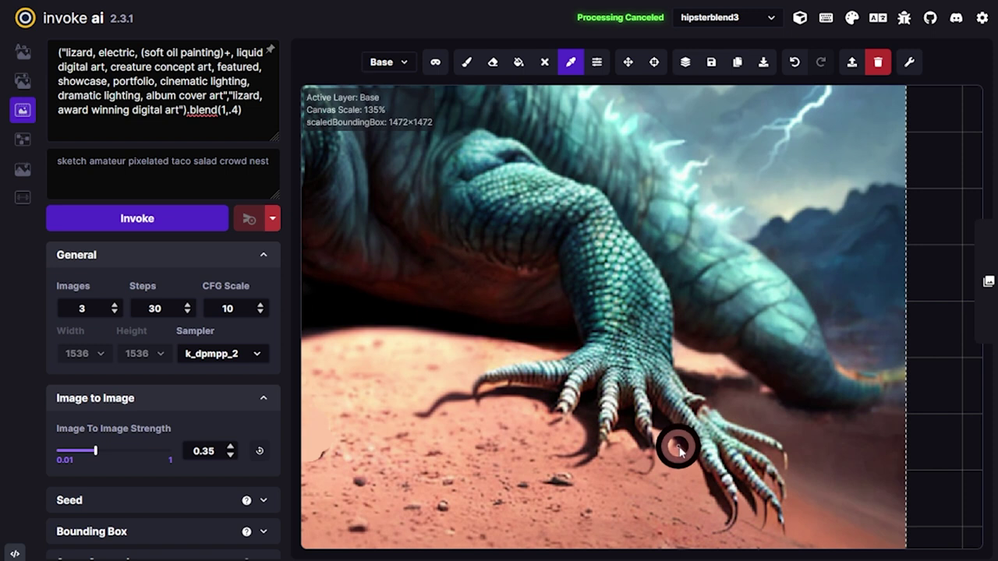
pyautogui.click(684, 457)
pyautogui.moveTo(722, 522)
pyautogui.mouseDown()
pyautogui.moveTo(713, 495)
pyautogui.moveTo(750, 429)
pyautogui.mouseUp()
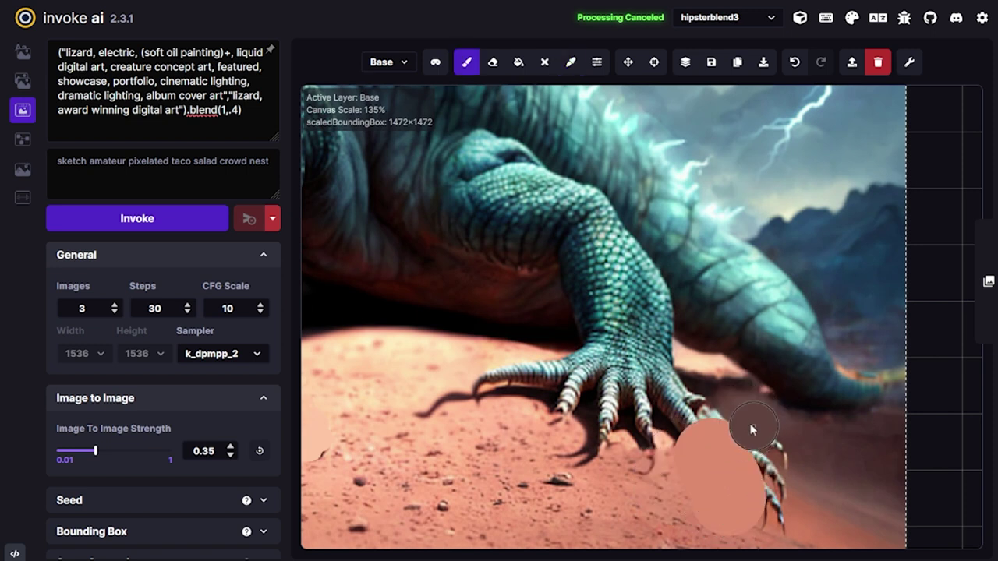
# Paint brown ground shading, a pale grey-blue toe and a black claw at the outer side of the hind foot, sampling image colours.
pyautogui.press('c')
pyautogui.click(686, 411)
pyautogui.moveTo(663, 406); pyautogui.dragTo(659, 453)
pyautogui.scroll(1, 663, 421)
pyautogui.moveTo(669, 384)
pyautogui.mouseDown()
pyautogui.moveTo(635, 353)
pyautogui.moveTo(680, 334)
pyautogui.moveTo(637, 311)
pyautogui.moveTo(625, 250)
pyautogui.moveTo(636, 294)
pyautogui.moveTo(702, 375)
pyautogui.mouseUp()
# Fill the gap between hind leg and tail with pale sand colour and slim the tail's underside with dark brown strokes.
pyautogui.press('c')
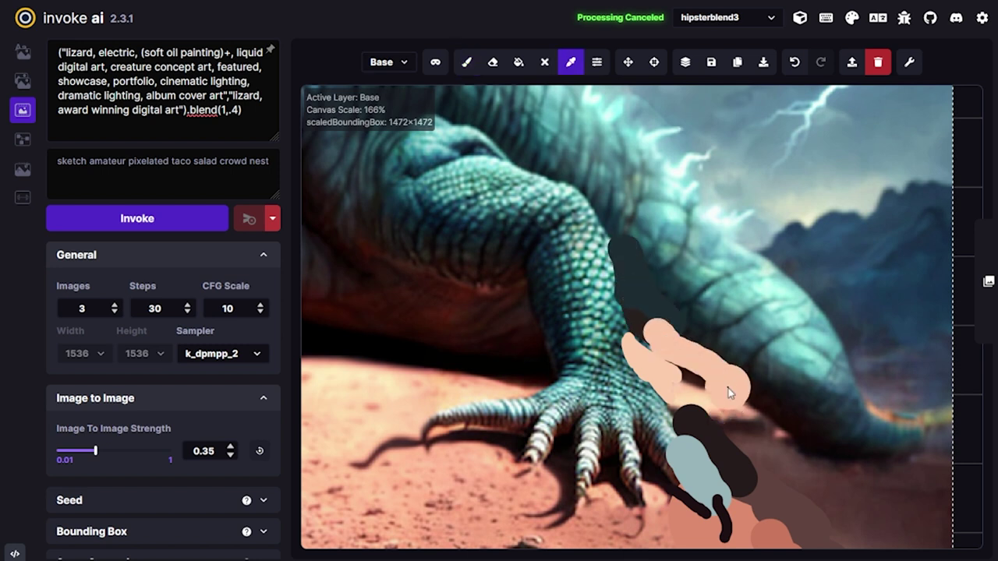
pyautogui.click(733, 406)
pyautogui.moveTo(733, 406); pyautogui.dragTo(768, 443)
pyautogui.moveTo(630, 323); pyautogui.dragTo(628, 272)
pyautogui.scroll(-2, 686, 329)
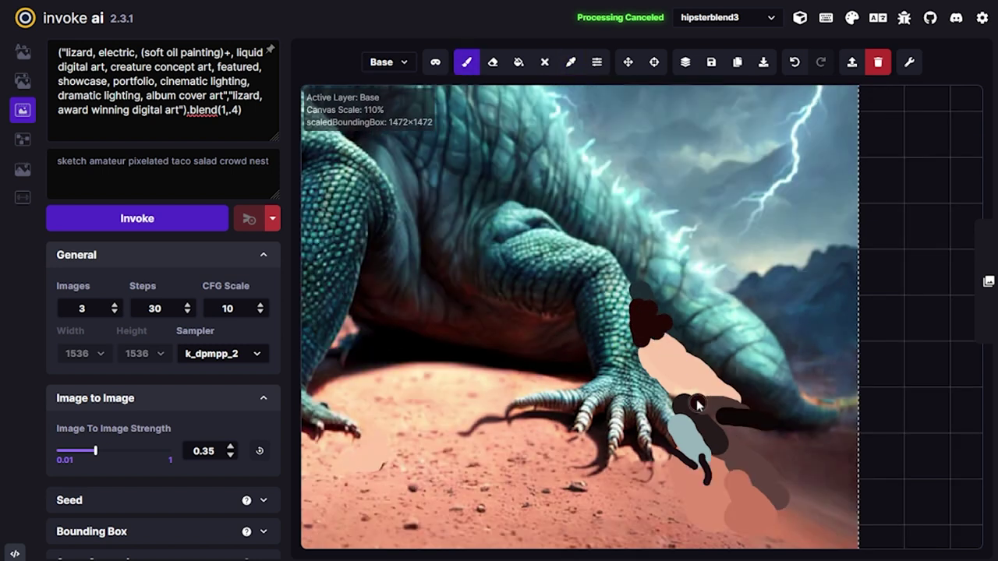
pyautogui.moveTo(675, 332); pyautogui.dragTo(737, 394)
pyautogui.press('c')
pyautogui.click(723, 392)
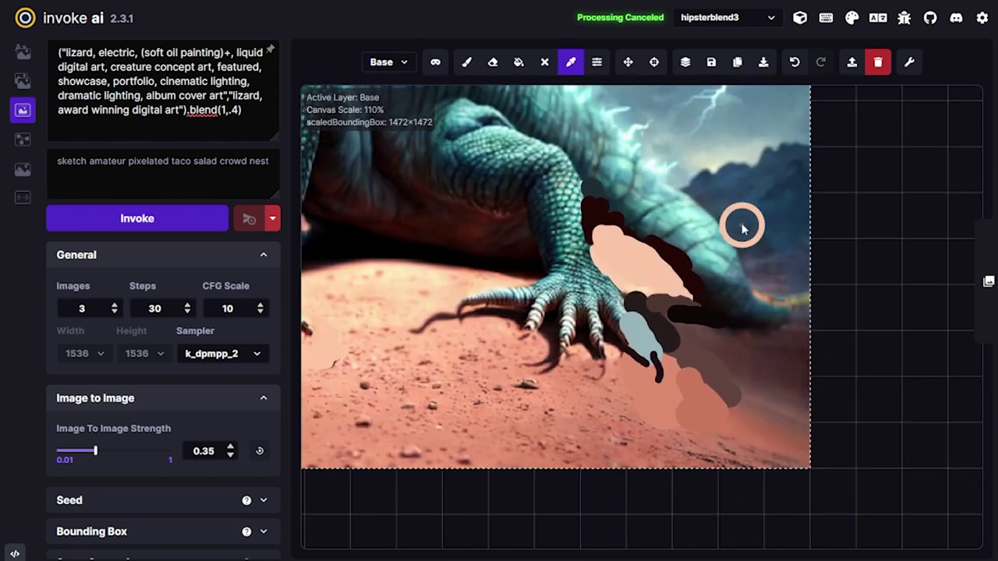
# Mask the painted hints around the hind foot's outer toe and the tail.
pyautogui.press('q')
pyautogui.press('b')
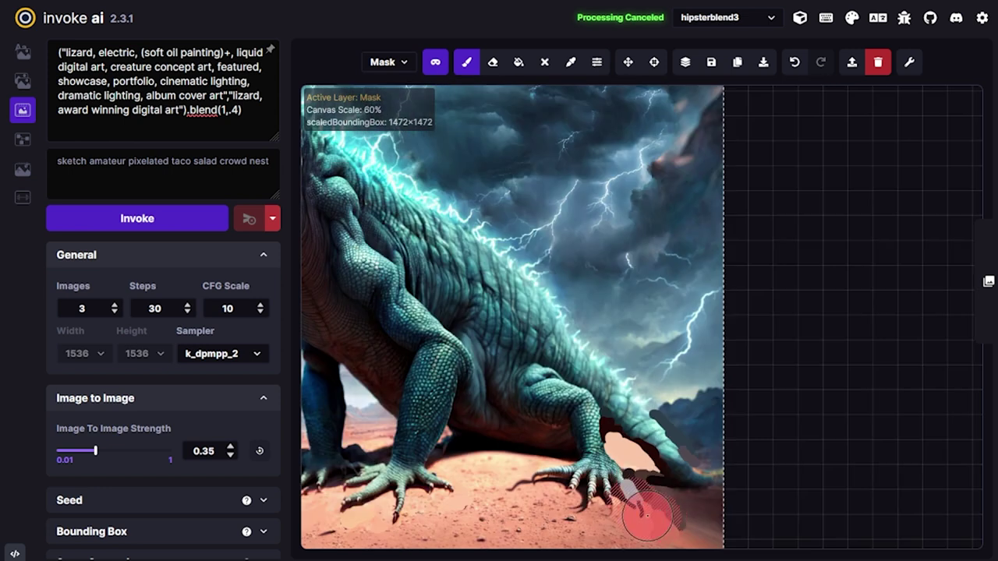
pyautogui.moveTo(647, 515); pyautogui.dragTo(704, 495)
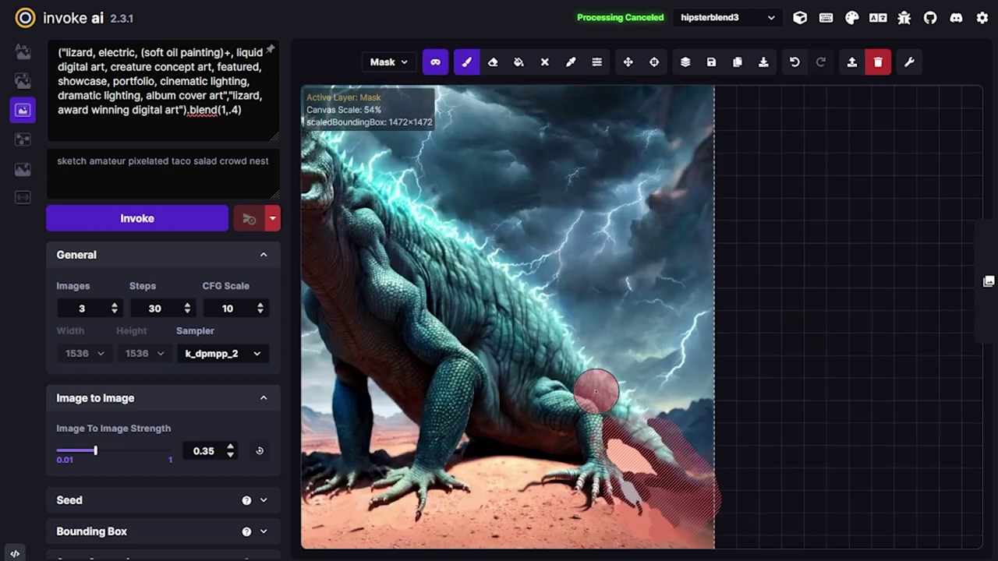
pyautogui.press('v')
pyautogui.scroll(2, 625, 359)
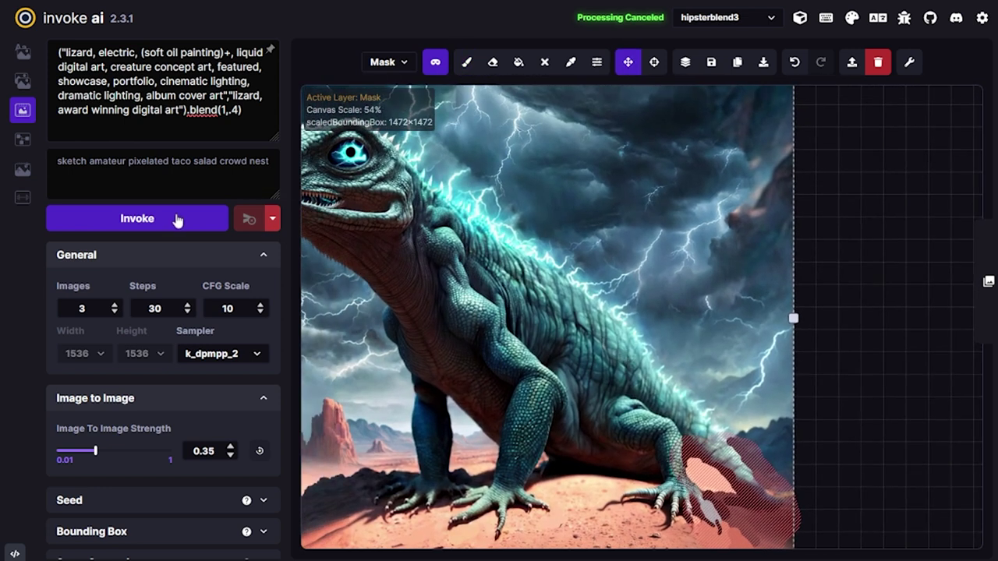
# Generate the masked hind foot and tail area and accept the second result.
pyautogui.hotkey('ctrl', 'Return')
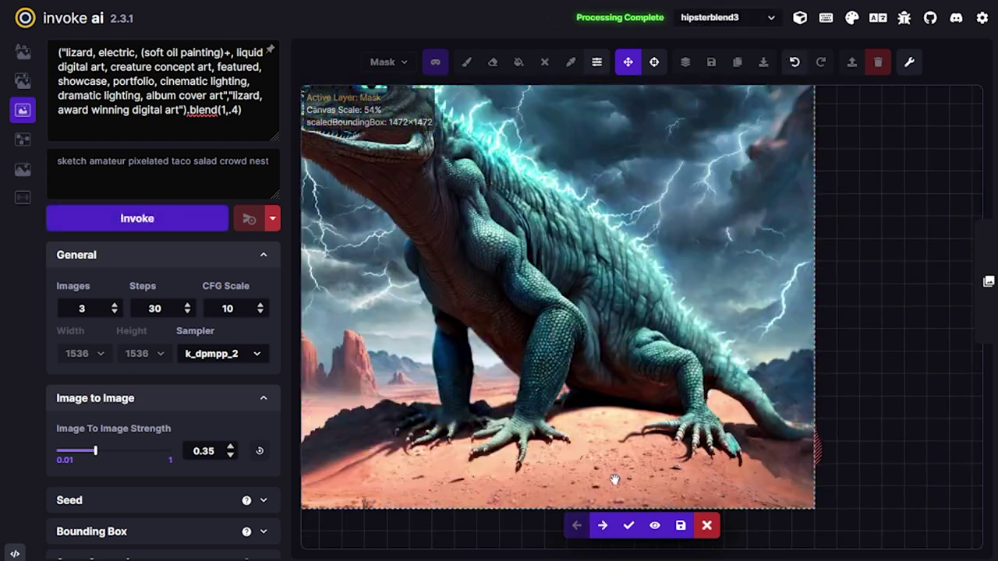
pyautogui.press('Right')
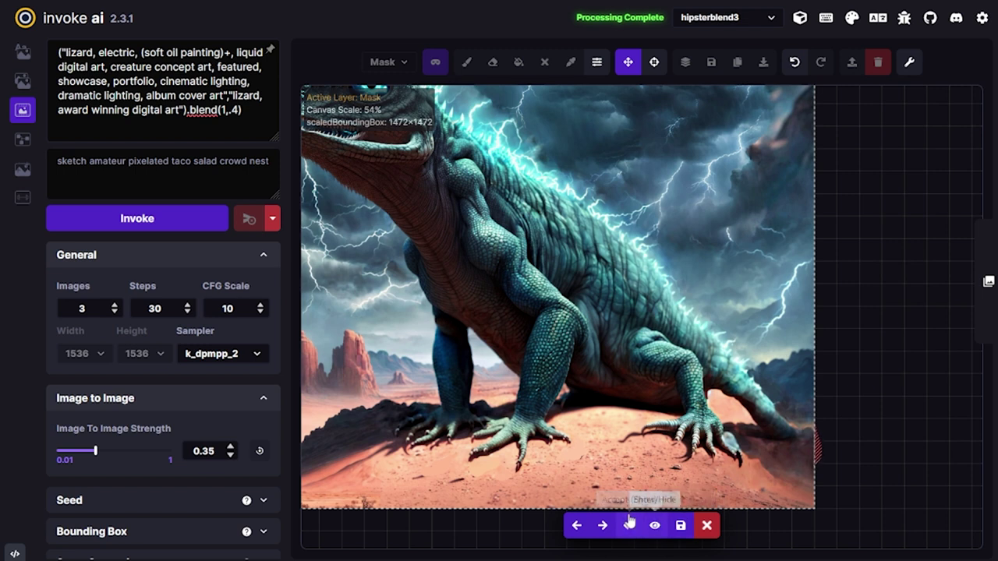
pyautogui.press('Return')
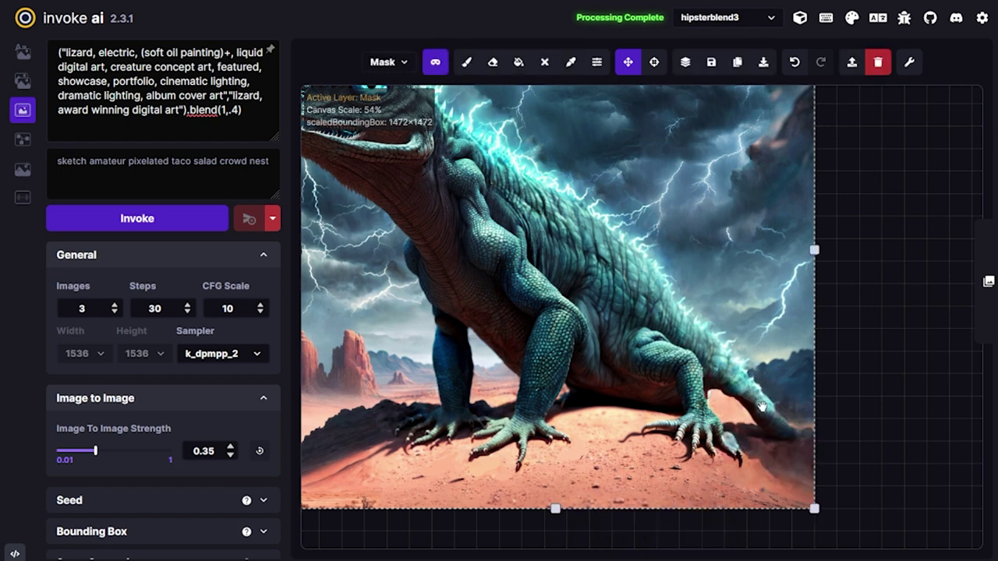
# On the base layer, paint dark brown and slate-blue shapes behind the hind leg and white spikes along the tail's upper edge.
pyautogui.scroll(5, 763, 404)
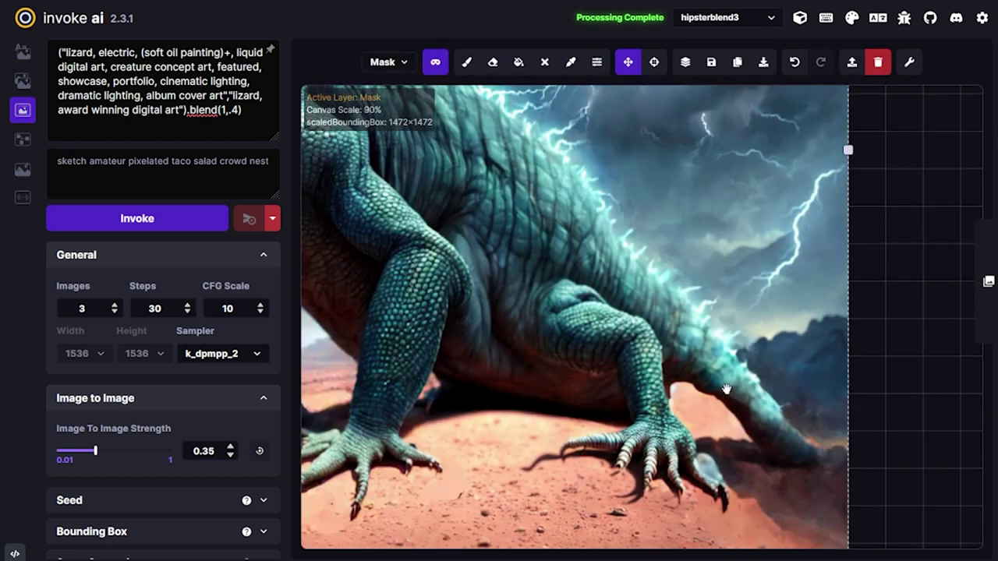
pyautogui.press('b')
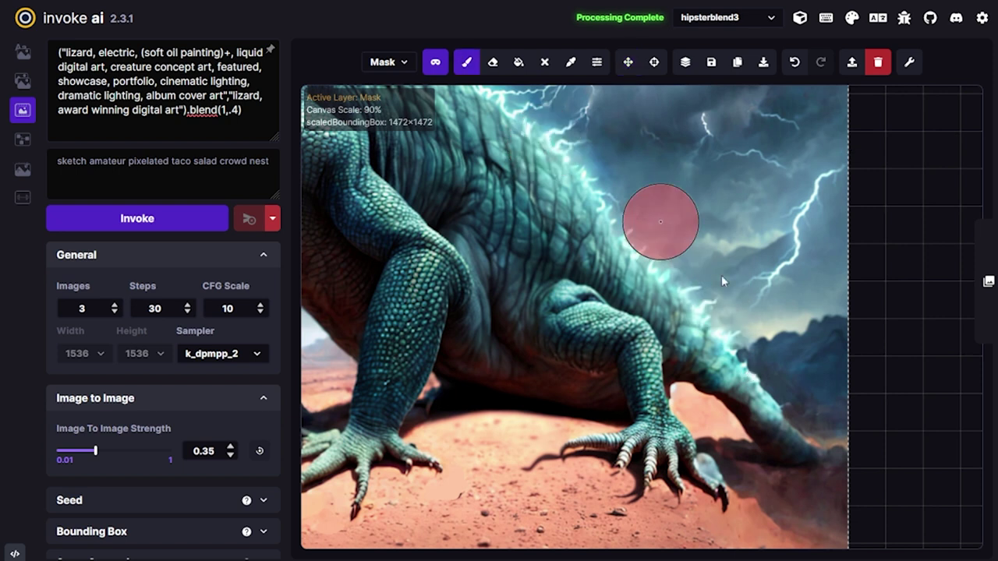
pyautogui.press('q')
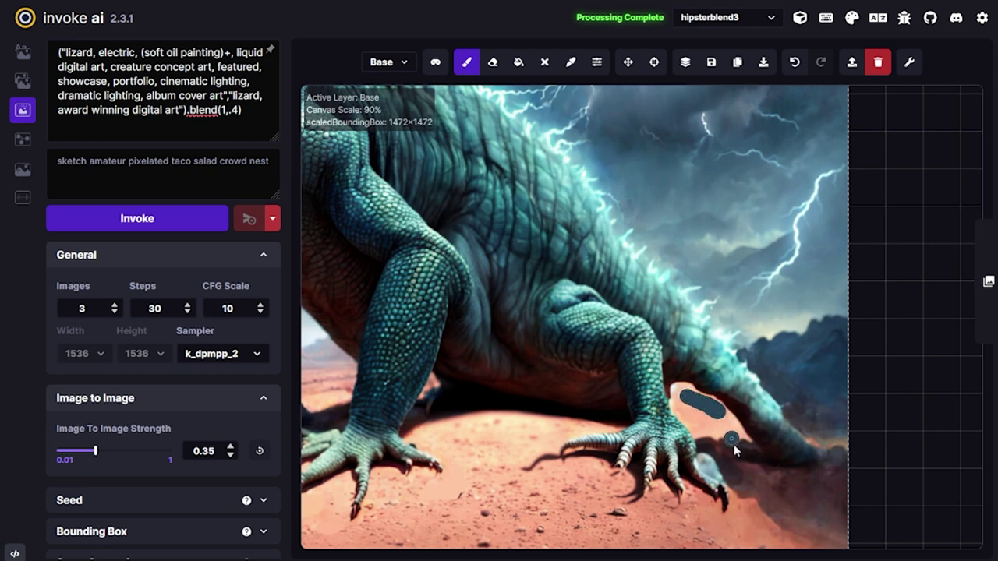
pyautogui.moveTo(729, 411); pyautogui.dragTo(684, 388)
pyautogui.keyDown('alt'); pyautogui.click(739, 425); pyautogui.keyUp('alt')
pyautogui.moveTo(740, 425); pyautogui.dragTo(704, 421)
pyautogui.press('alt')
pyautogui.scroll(-6, 702, 463)
pyautogui.scroll(10, 693, 385)
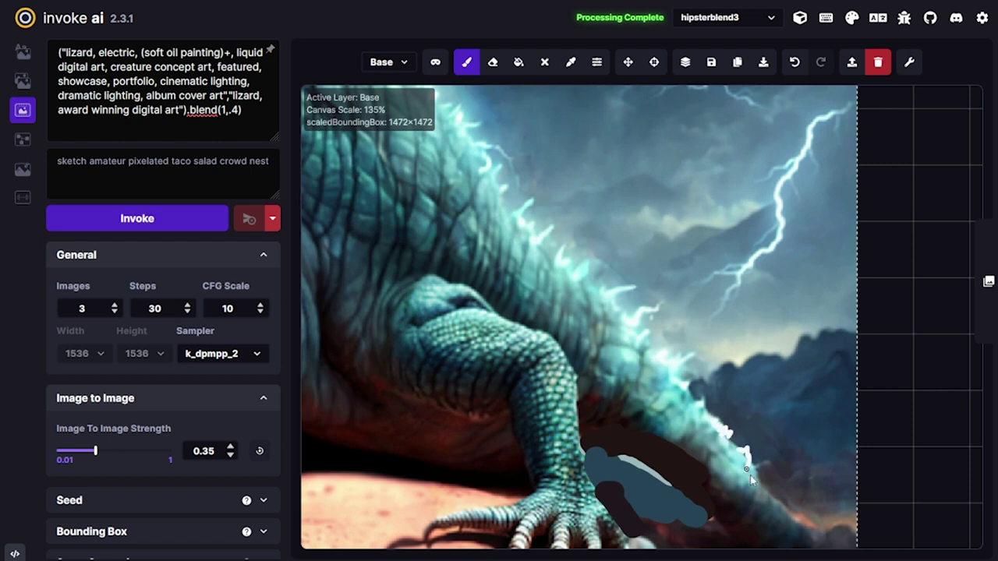
# Mask the new colour hints behind the hind leg and along the tail.
pyautogui.scroll(-3, 811, 523)
pyautogui.scroll(-4, 799, 521)
pyautogui.press('v')
pyautogui.press('q')
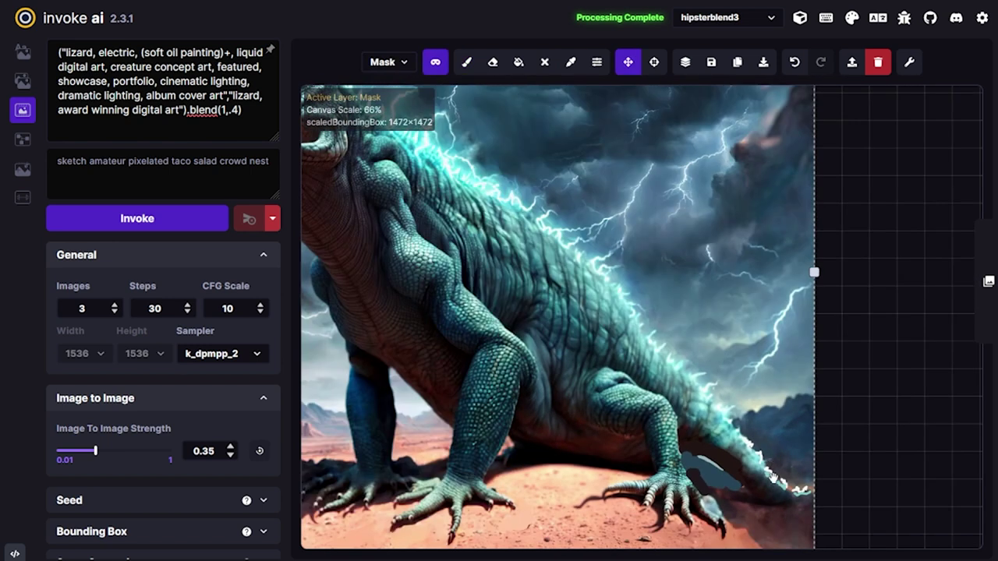
pyautogui.press('b')
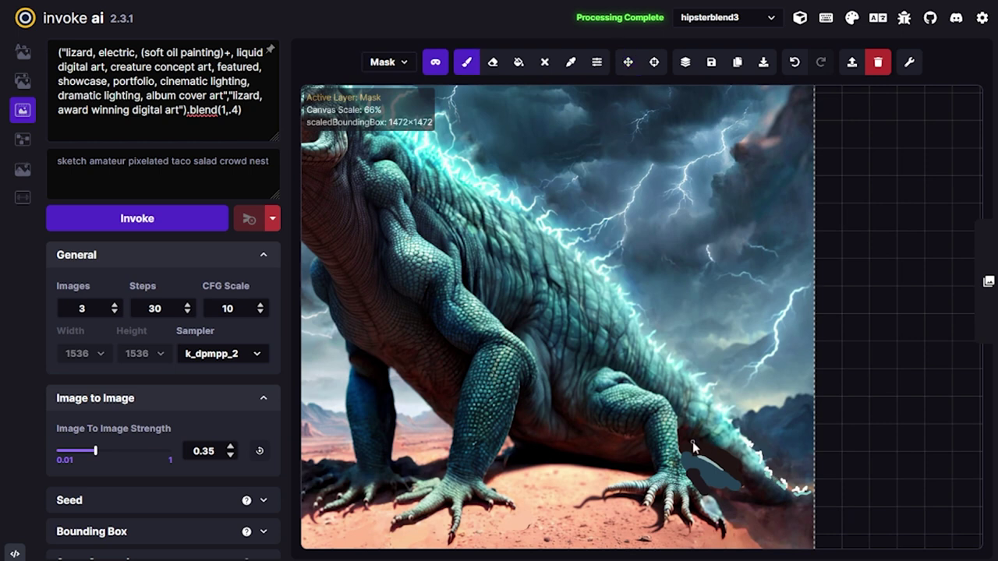
pyautogui.moveTo(697, 448)
pyautogui.mouseDown()
pyautogui.moveTo(770, 488)
pyautogui.moveTo(756, 517)
pyautogui.moveTo(772, 487)
pyautogui.moveTo(740, 460)
pyautogui.moveTo(665, 468)
pyautogui.mouseUp()
pyautogui.scroll(-2, 769, 485)
# Set the steps to 60, generate the masked area, stop the run early and accept the first result.
pyautogui.click(166, 308)
pyautogui.write('60')
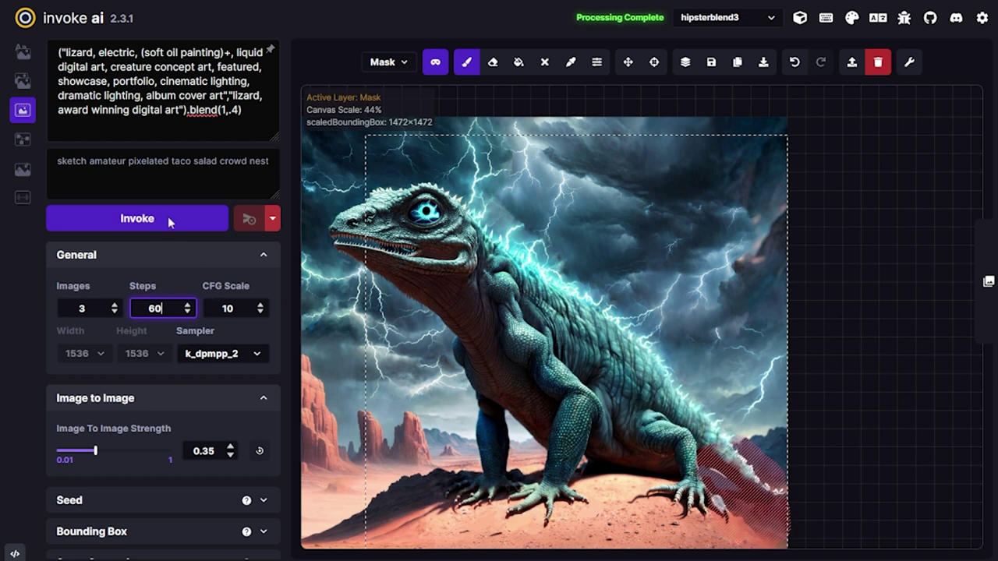
pyautogui.click(176, 223)
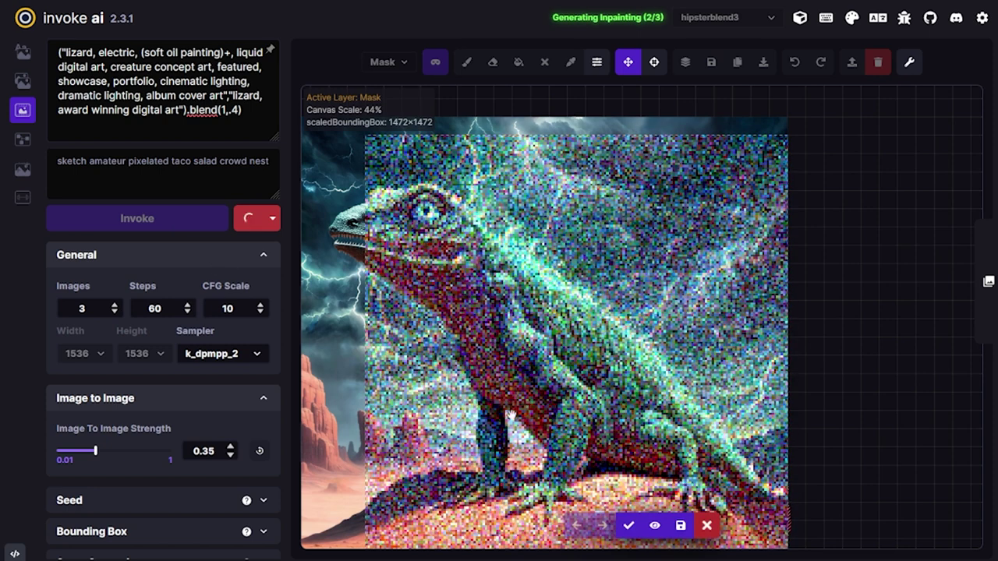
pyautogui.hotkey('shift', 'x')
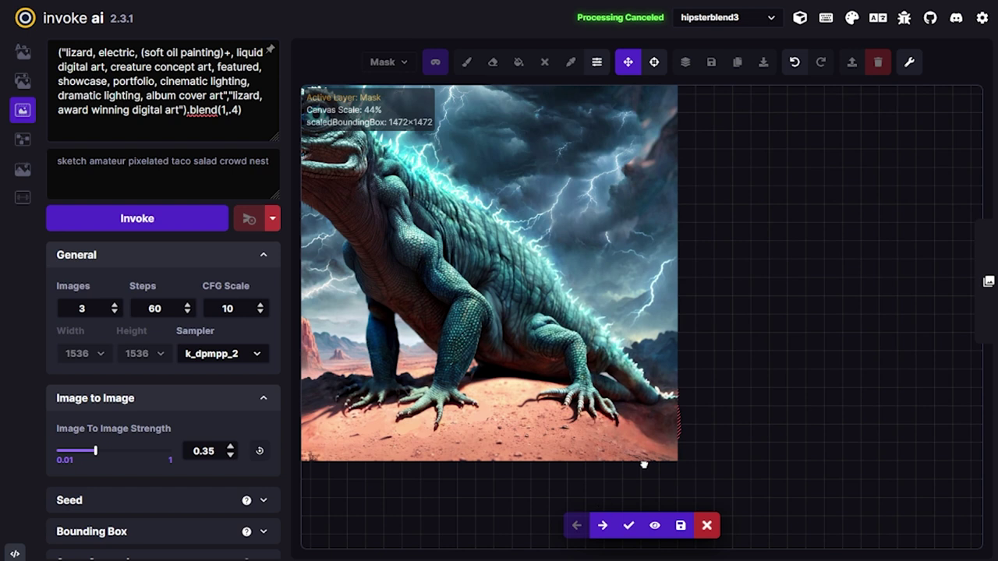
pyautogui.click(631, 524)
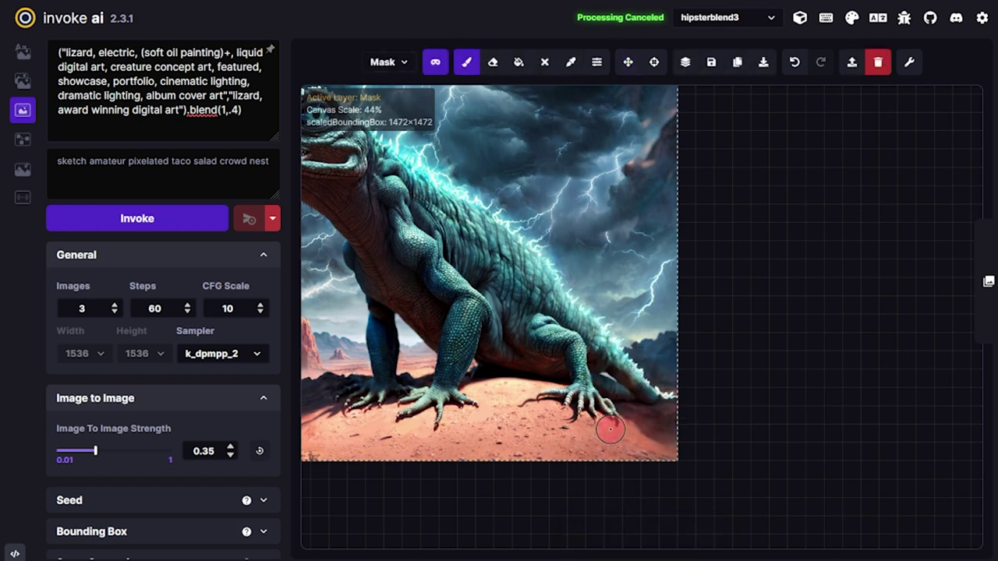
pyautogui.scroll(-3, 611, 430)
pyautogui.scroll(3, 574, 402)
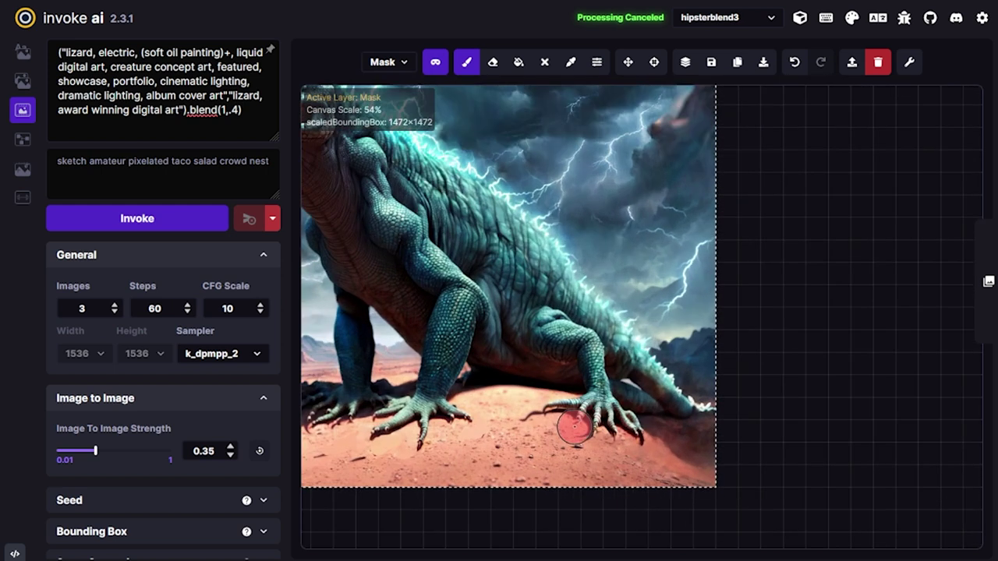
pyautogui.scroll(3, 584, 419)
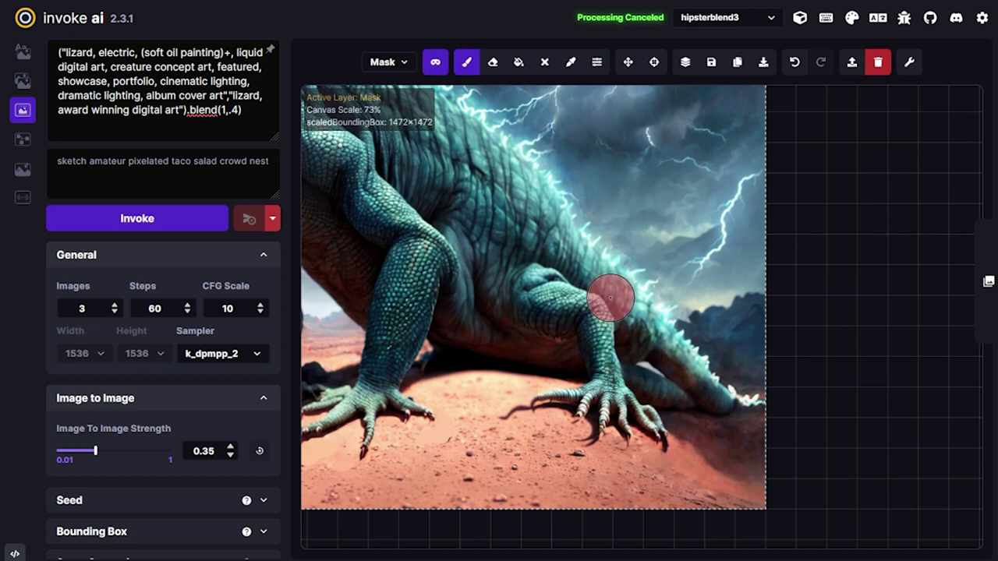
# On the base layer, paint sampled dark brown over the pale gap behind the hind leg, and mask that area and the tail.
pyautogui.click(686, 64)
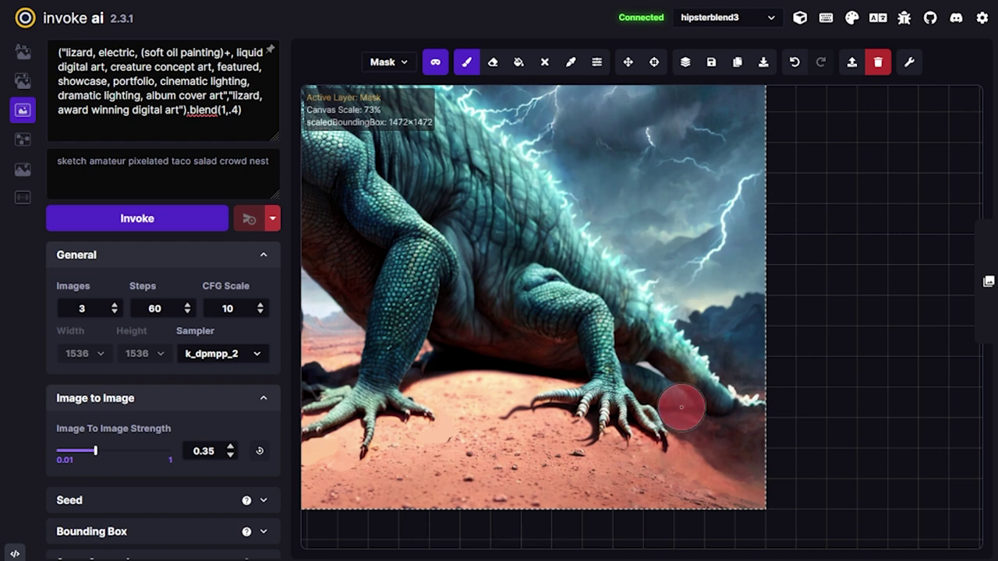
pyautogui.press('q')
pyautogui.scroll(5, 671, 378)
pyautogui.keyDown('alt'); pyautogui.click(601, 346); pyautogui.keyUp('alt')
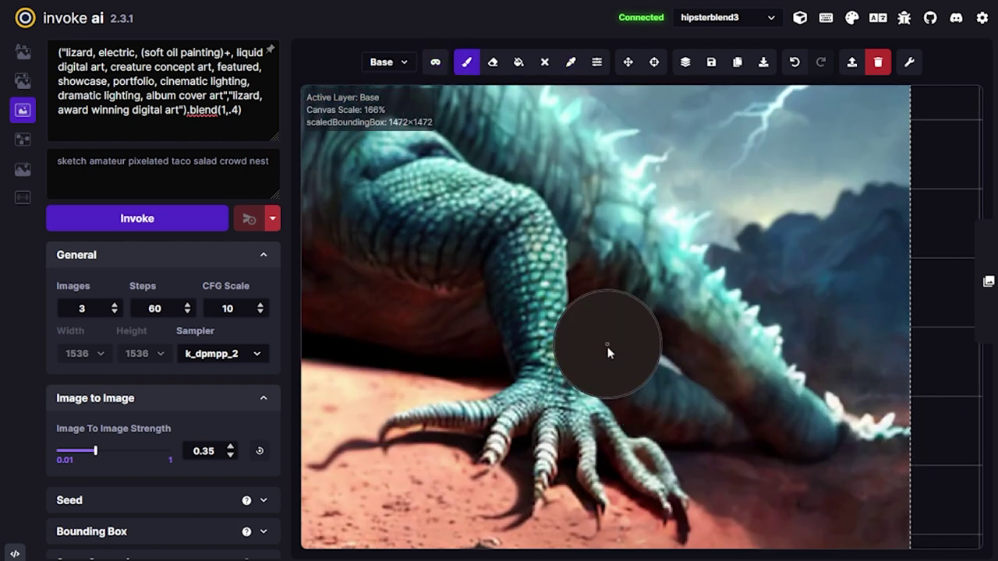
pyautogui.press('[')
pyautogui.press('[')
pyautogui.press('[')
pyautogui.press('[')
pyautogui.press('[')
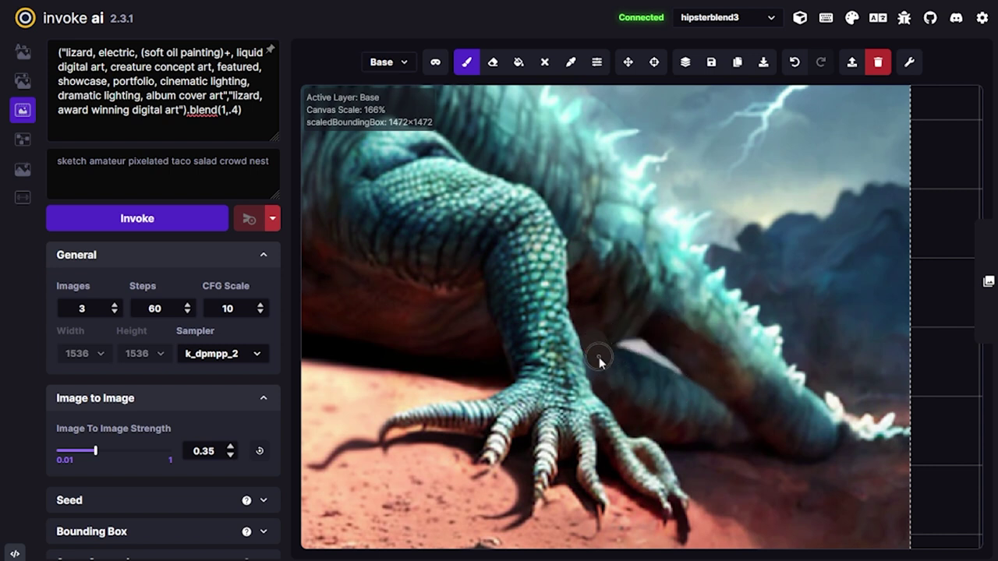
pyautogui.moveTo(630, 361)
pyautogui.mouseDown()
pyautogui.moveTo(740, 396)
pyautogui.moveTo(619, 312)
pyautogui.mouseUp()
pyautogui.scroll(-8, 702, 374)
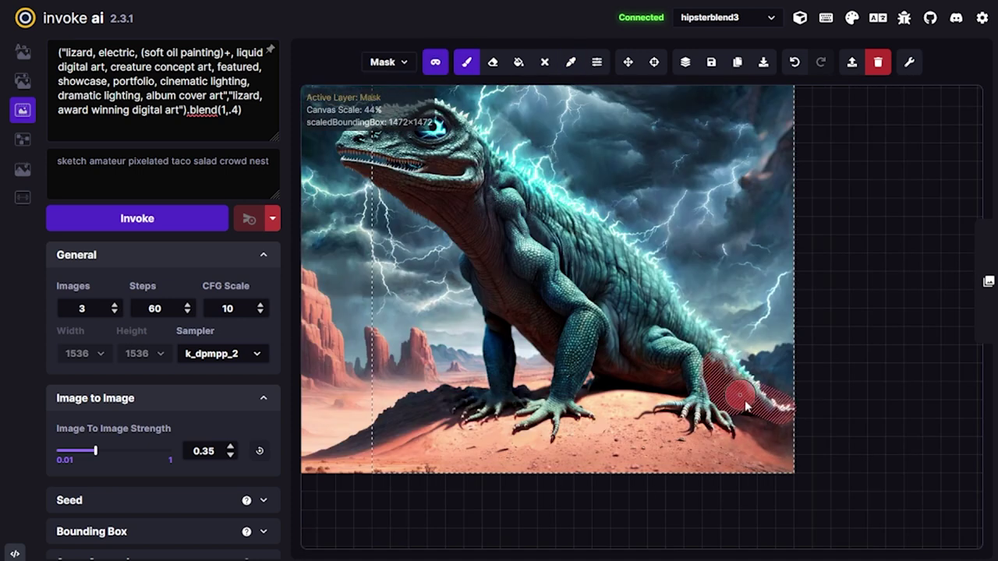
# Touch up the ground below the tail on the base layer with a smaller brush and extend the mask over it.
pyautogui.scroll(8, 745, 399)
pyautogui.scroll(3, 716, 482)
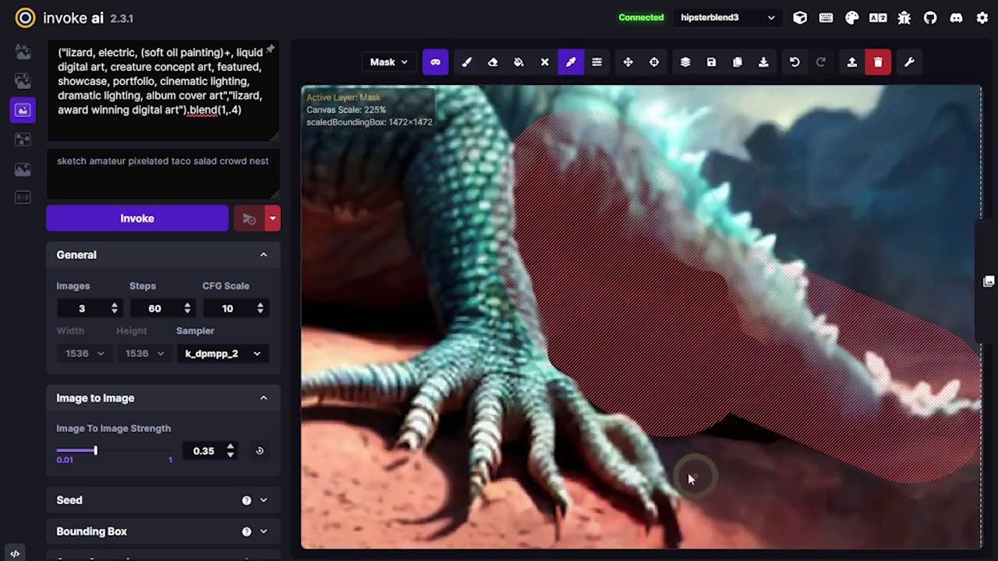
pyautogui.press('q')
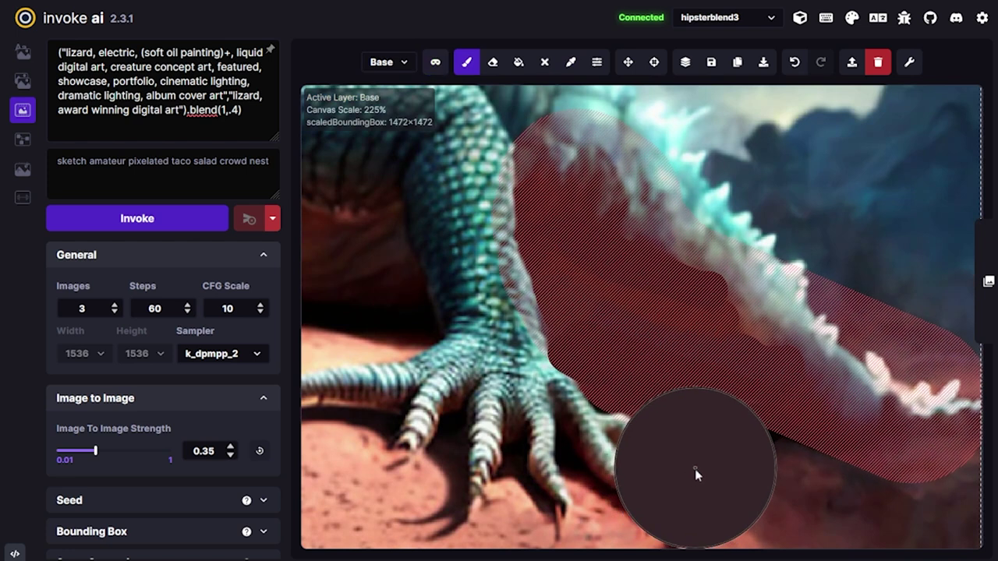
pyautogui.press('[')
pyautogui.press('[')
pyautogui.press('[')
pyautogui.press('[')
pyautogui.press('[')
pyautogui.press('[')
pyautogui.press('[')
pyautogui.press('[')
pyautogui.press('q')
pyautogui.scroll(-15, 684, 434)
# Generate the masked tail area, stop the run early, step back one result and accept it.
pyautogui.hotkey('ctrl', 'Return')
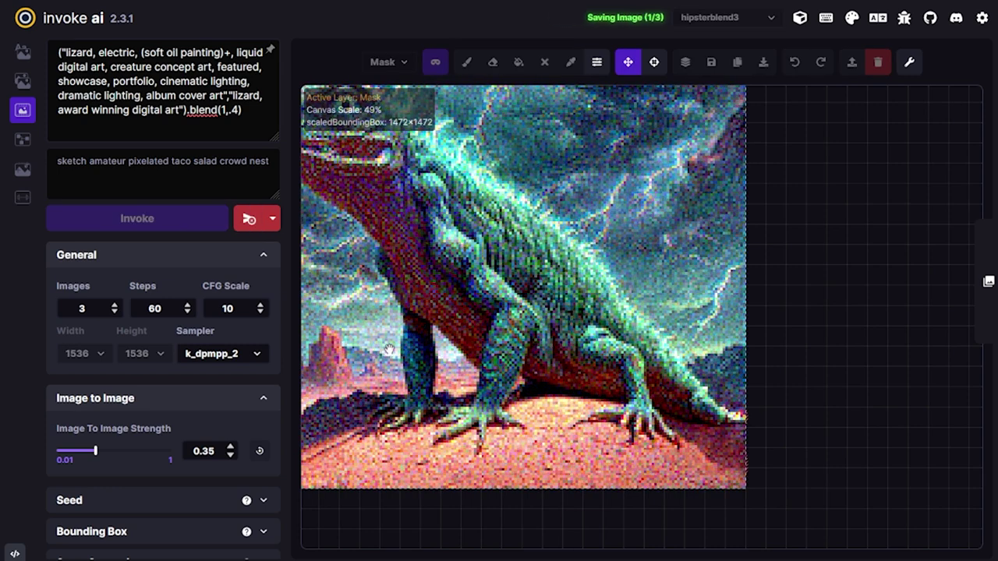
pyautogui.hotkey('shift', 'x')
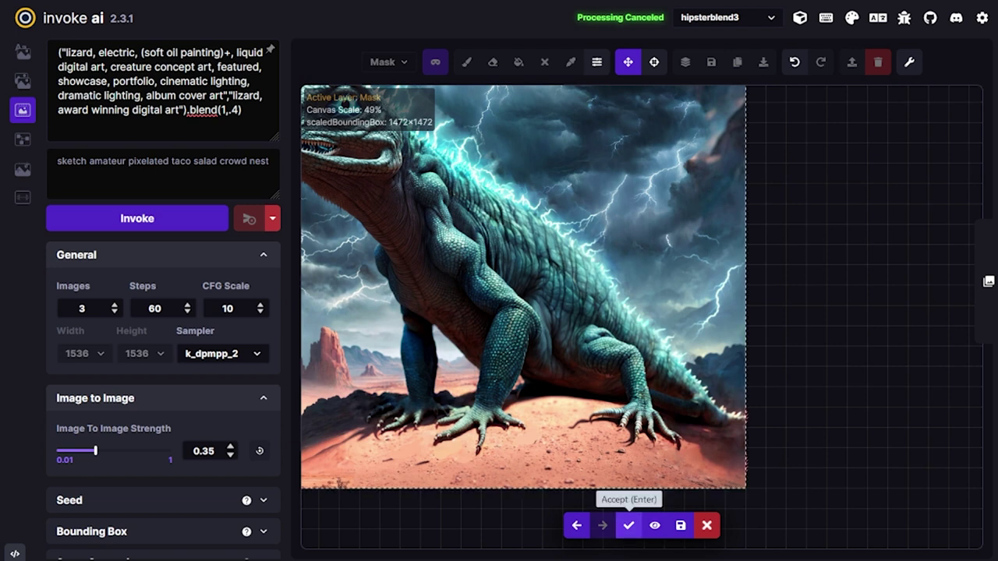
pyautogui.click(577, 526)
pyautogui.click(629, 525)
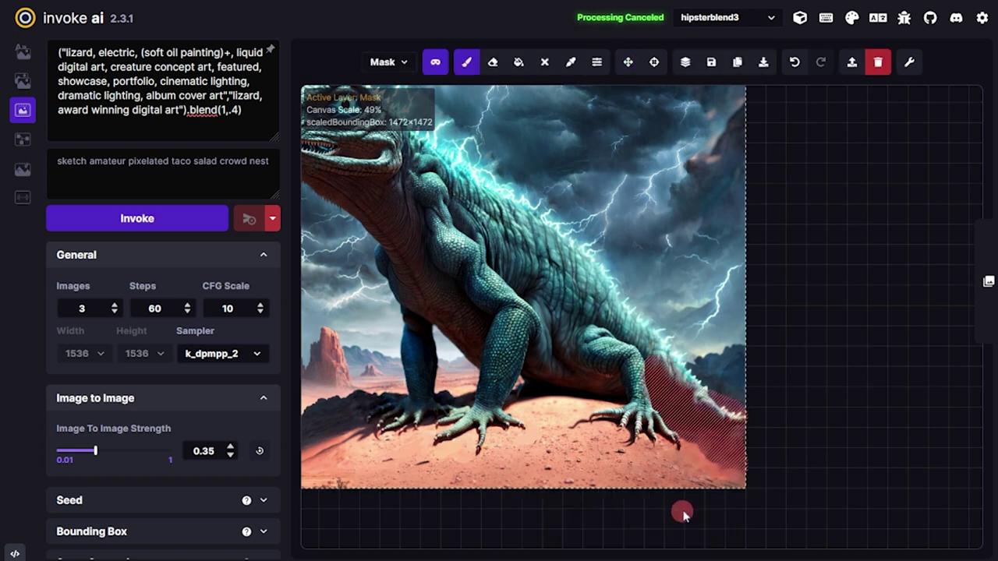
# On the base layer, paint dark brown along the tail's underside and a light-teal patch on its upper edge, and mask both hints.
pyautogui.scroll(-5, 693, 505)
pyautogui.scroll(15, 697, 475)
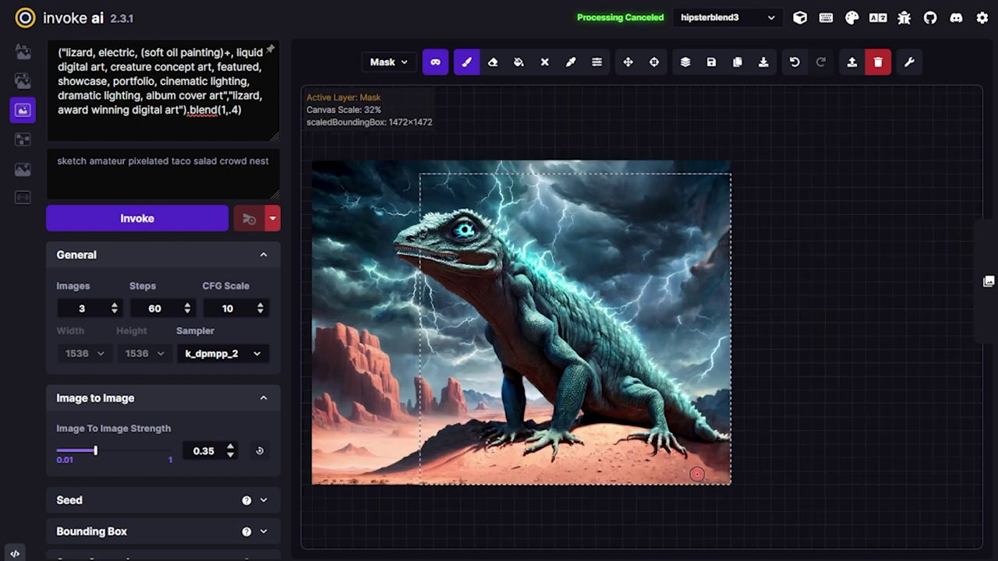
pyautogui.press('q')
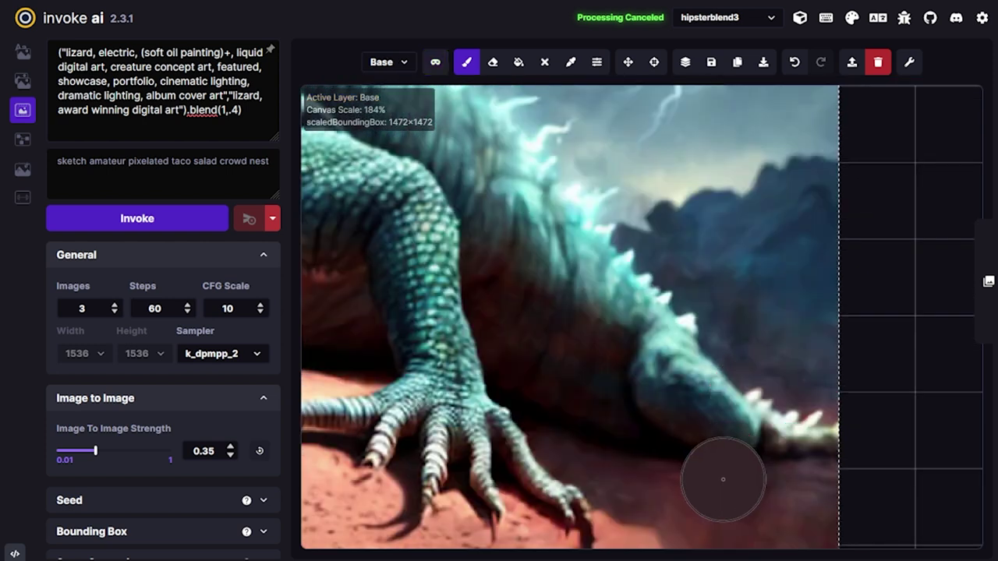
pyautogui.press('r')
pyautogui.scroll(10, 698, 386)
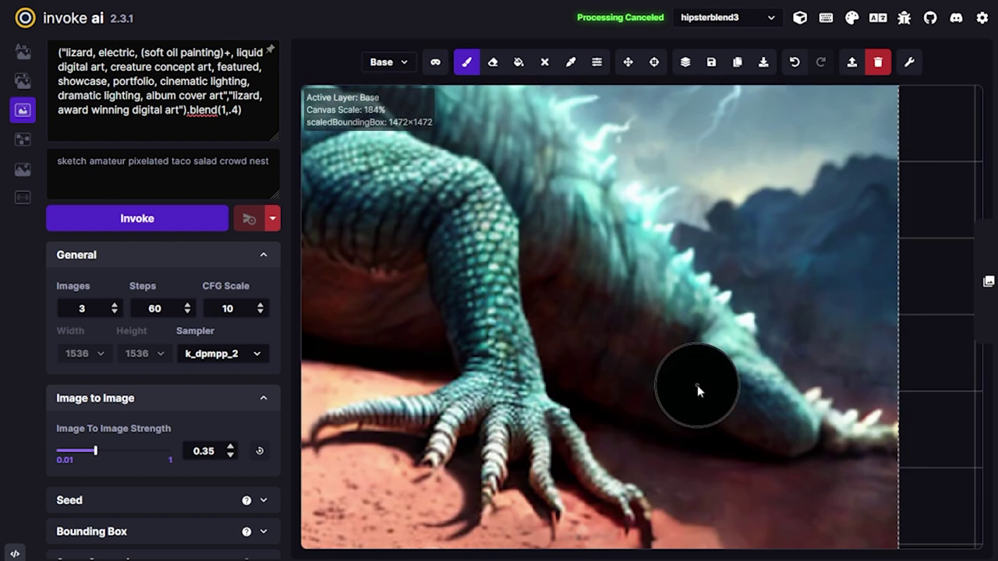
pyautogui.scroll(-5, 843, 489)
pyautogui.press('q')
pyautogui.scroll(4, 843, 489)
pyautogui.moveTo(798, 397); pyautogui.dragTo(780, 382)
pyautogui.scroll(-3, 818, 476)
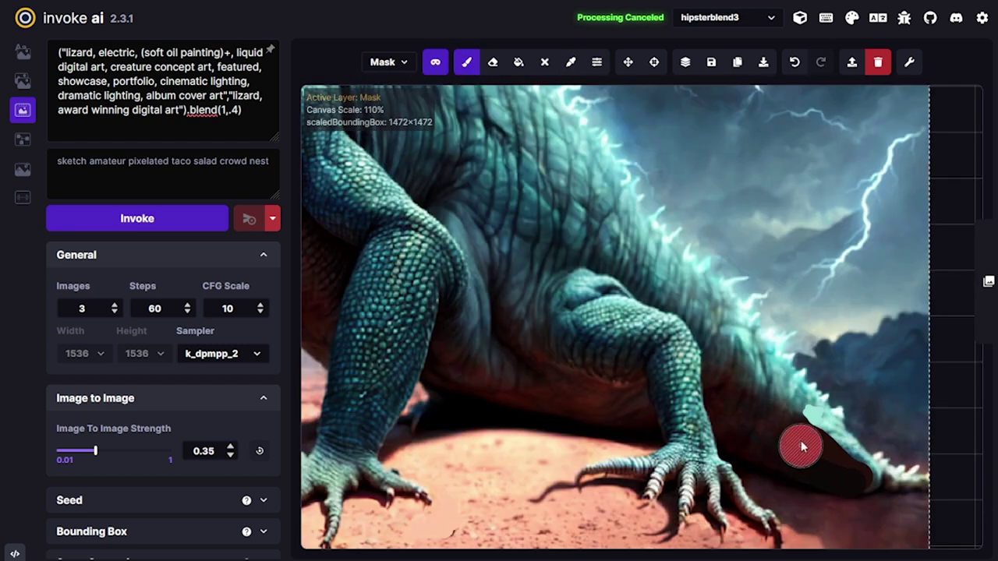
pyautogui.moveTo(812, 433)
pyautogui.mouseDown()
pyautogui.moveTo(815, 458)
pyautogui.moveTo(856, 479)
pyautogui.moveTo(815, 440)
pyautogui.moveTo(857, 470)
pyautogui.moveTo(914, 487)
pyautogui.moveTo(852, 470)
pyautogui.moveTo(821, 440)
pyautogui.moveTo(824, 428)
pyautogui.moveTo(811, 439)
pyautogui.moveTo(813, 418)
pyautogui.moveTo(783, 460)
pyautogui.moveTo(835, 484)
pyautogui.mouseUp()
# Generate the masked tail tip, stop the run during the second image and accept the first result.
pyautogui.click(178, 225)
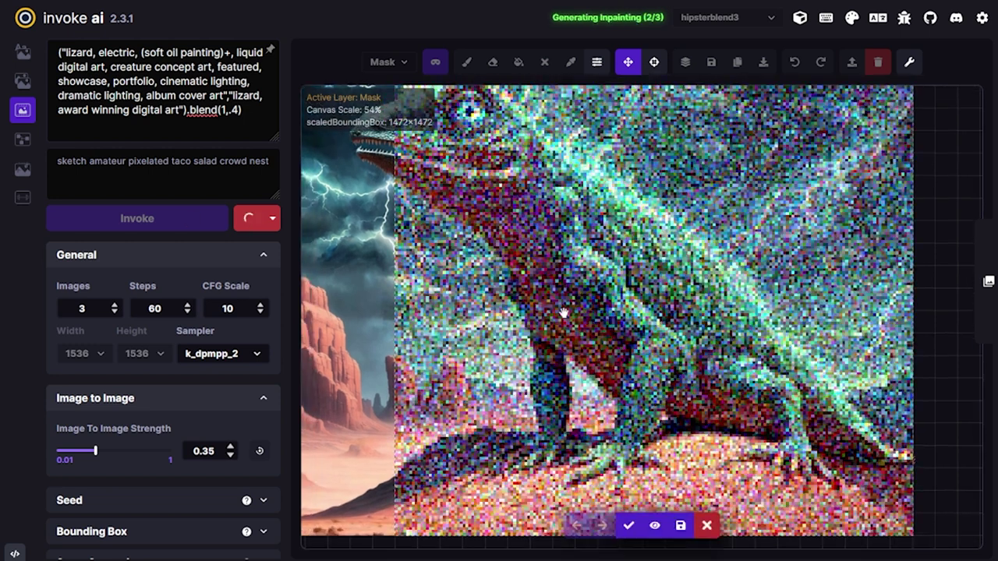
pyautogui.hotkey('shift', 'x')
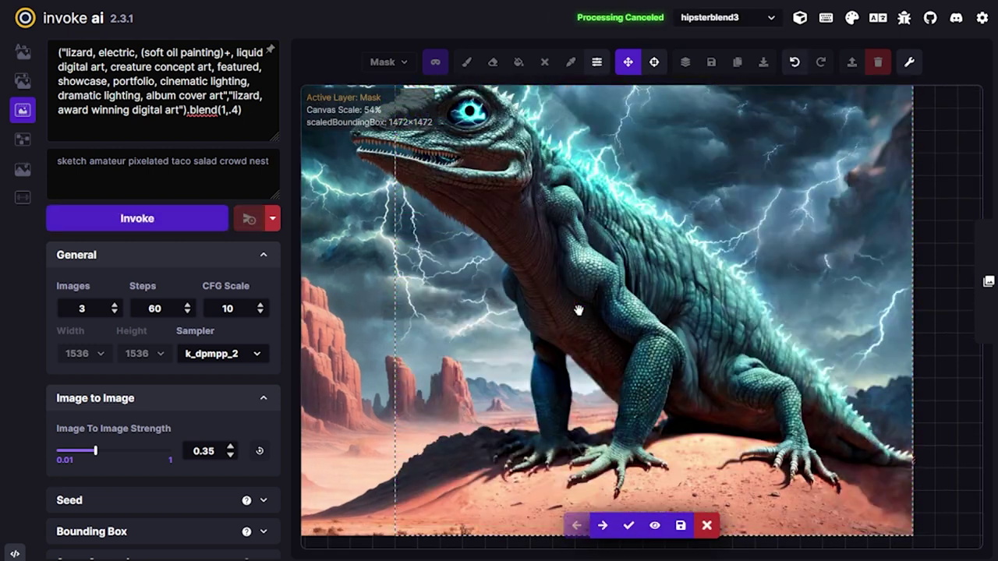
pyautogui.click(630, 526)
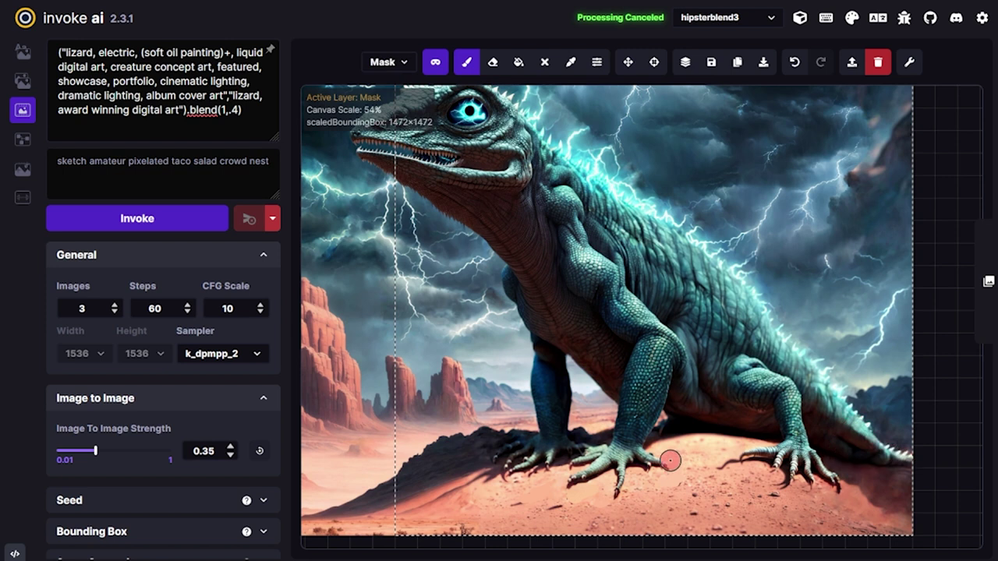
# Expand the bounding box to cover the whole picture at 1984×1536 and save the canvas to the gallery.
pyautogui.scroll(-3, 682, 276)
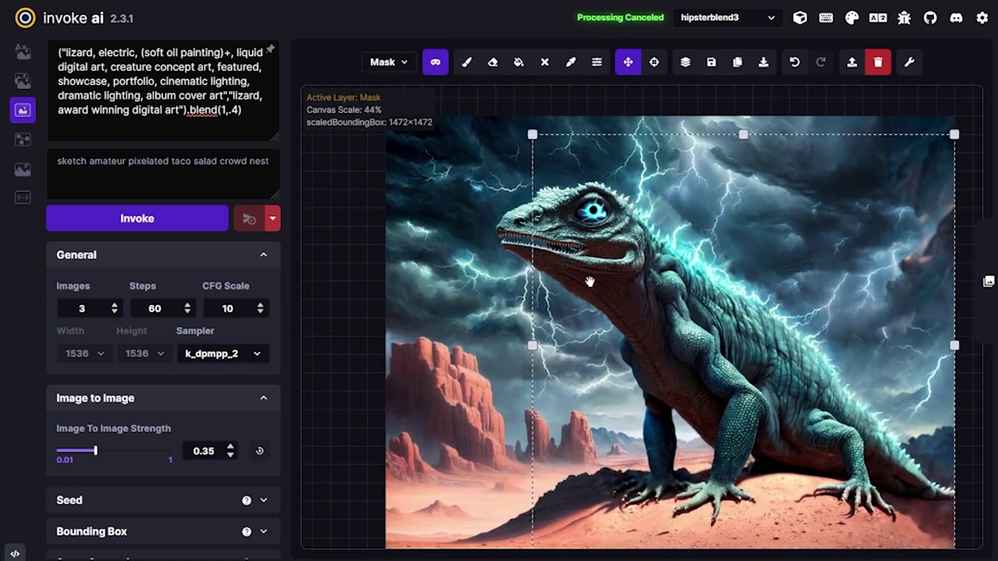
pyautogui.moveTo(590, 283); pyautogui.dragTo(444, 264)
pyautogui.moveTo(785, 441); pyautogui.dragTo(702, 352)
pyautogui.moveTo(730, 219); pyautogui.dragTo(877, 226)
pyautogui.moveTo(714, 307); pyautogui.dragTo(765, 392)
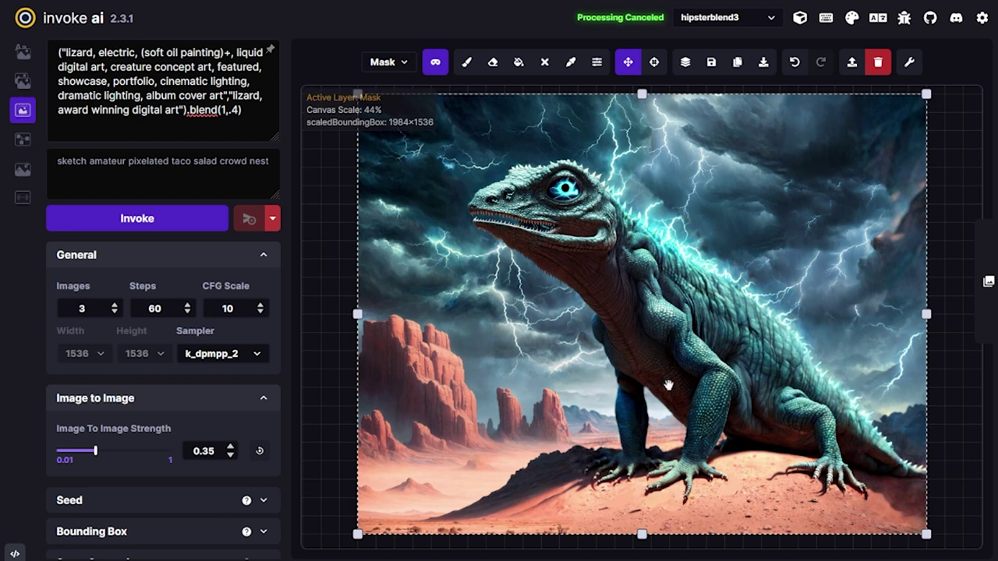
pyautogui.scroll(2, 715, 286)
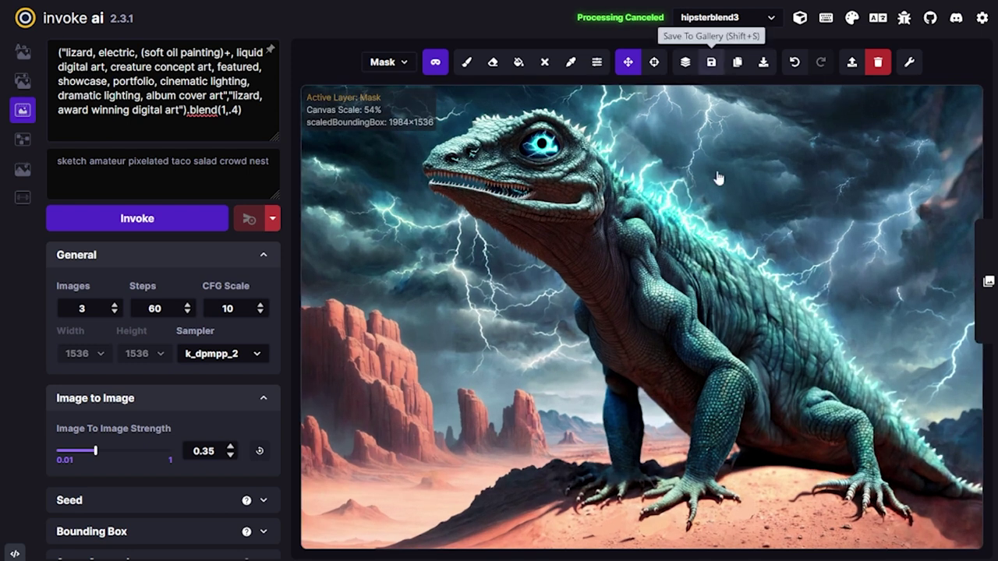
pyautogui.hotkey('shift', 's')
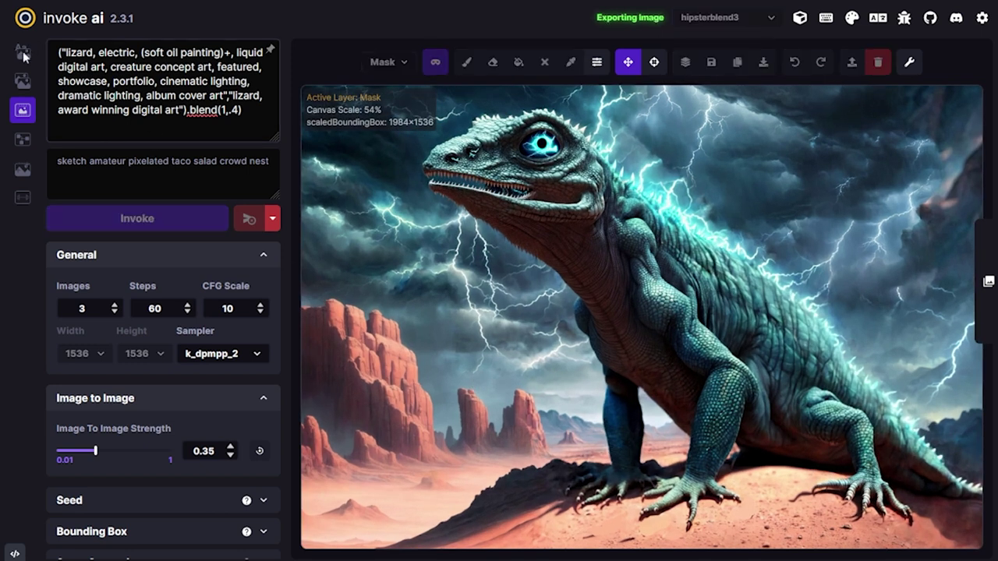
# Open the saved picture full-size in the text-to-image workspace and examine the whole lizard and its surroundings.
pyautogui.click(23, 53)
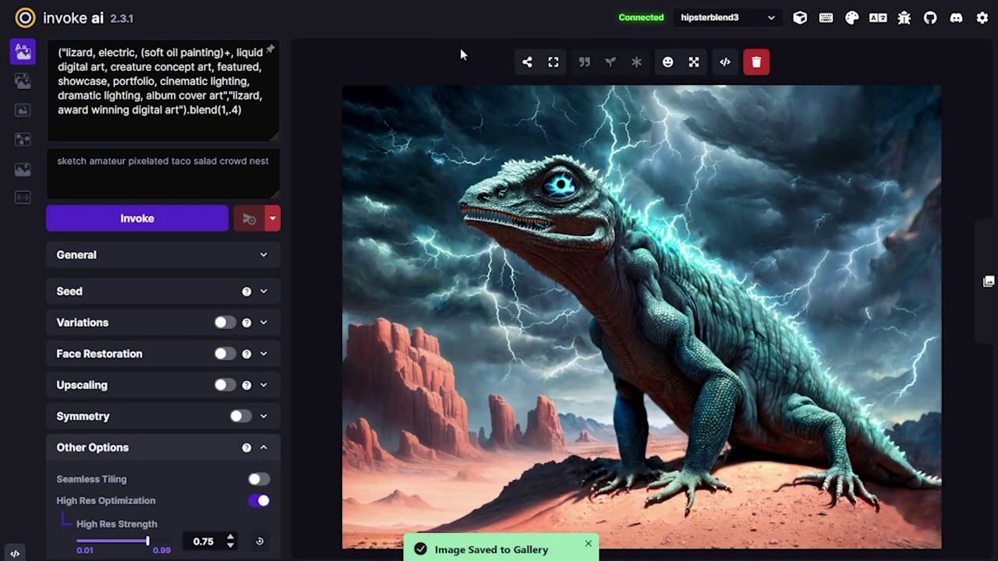
pyautogui.click(554, 63)
pyautogui.scroll(-3, 582, 210)
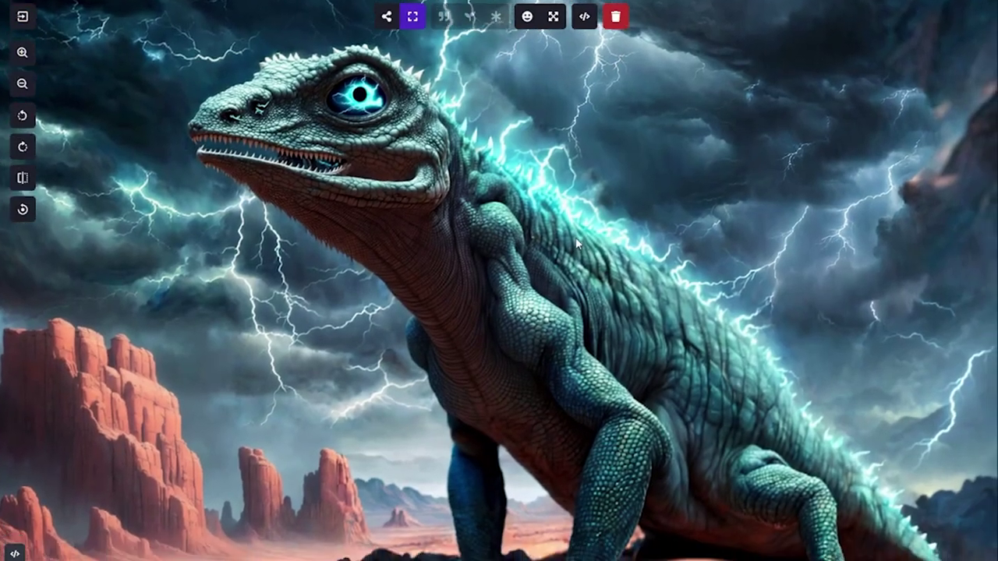
pyautogui.scroll(1, 574, 238)
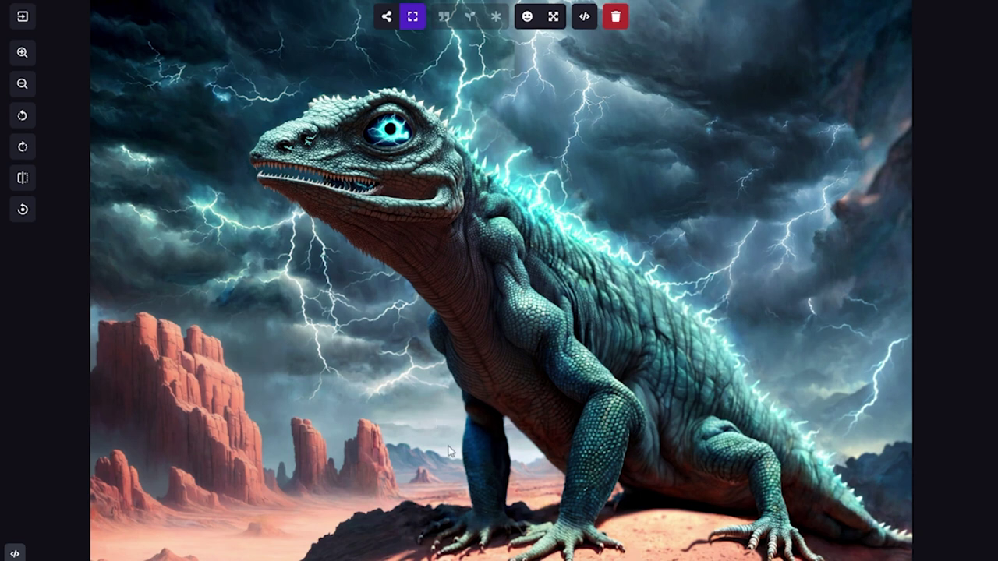
pyautogui.scroll(-1, 823, 502)
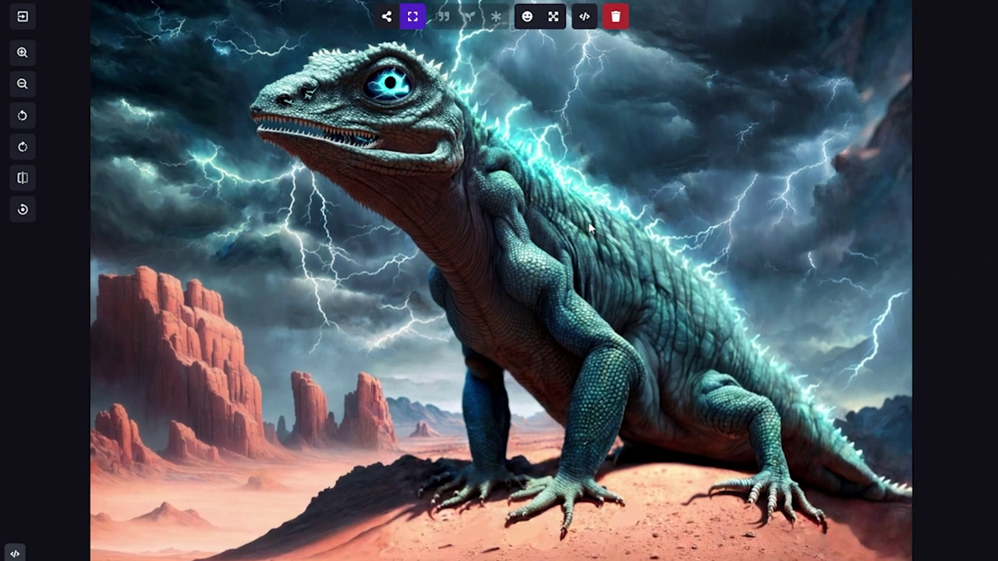
pyautogui.scroll(1, 730, 341)
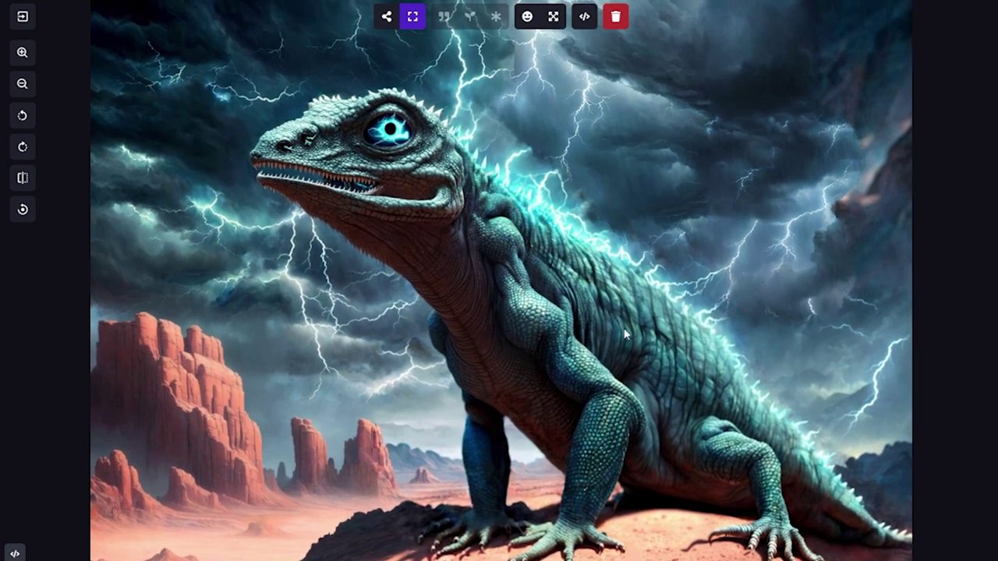
pyautogui.scroll(-1, 637, 345)
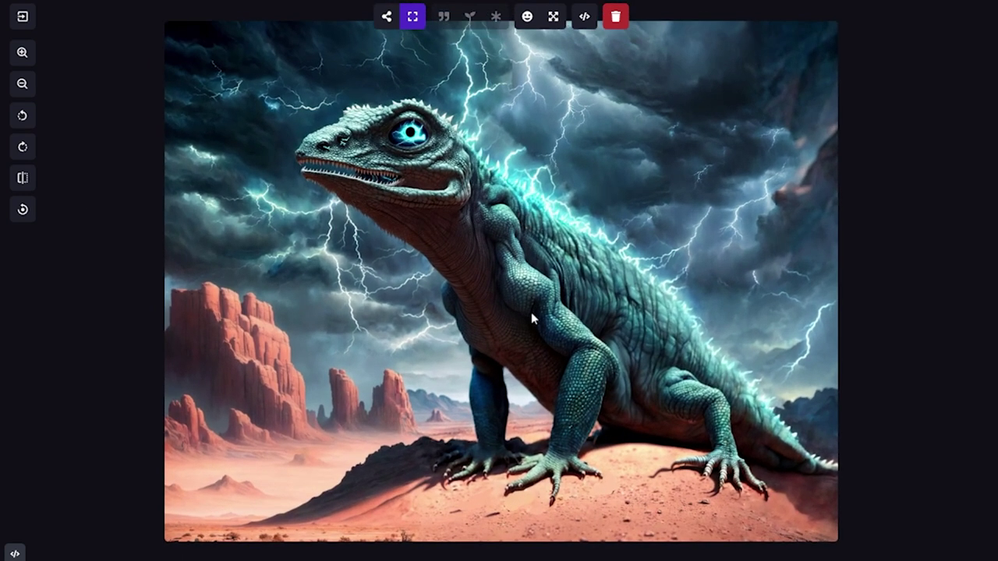